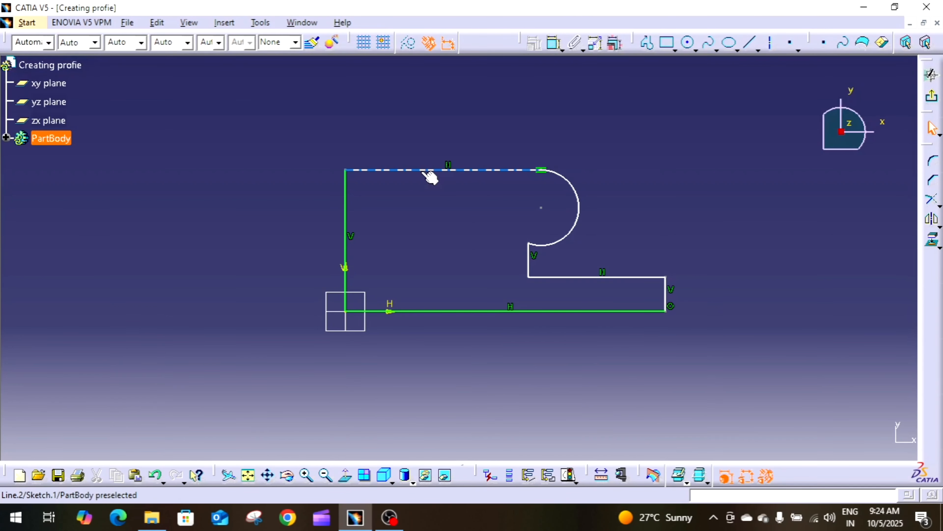
Step: Move the profile's top horizontal edge slightly lower and shift the lower step's horizontal edge slightly down and outward
mouse_move(427, 172)
left_mouse_down()
mouse_move(433, 128)
mouse_move(401, 173)
mouse_move(408, 140)
mouse_move(406, 172)
mouse_move(416, 178)
left_mouse_up()
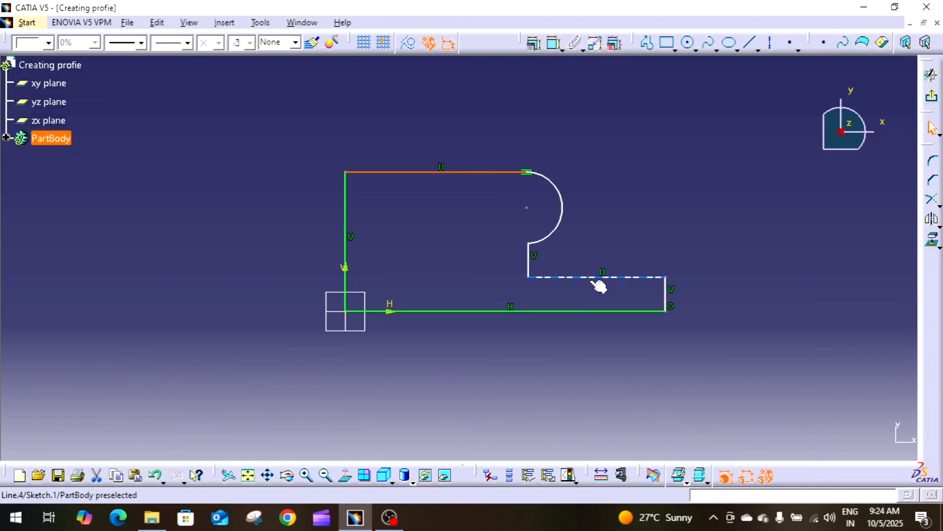
mouse_move(590, 279)
left_mouse_down()
mouse_move(589, 299)
mouse_move(612, 284)
mouse_move(679, 289)
mouse_move(596, 278)
left_mouse_up()
left_click(658, 240)
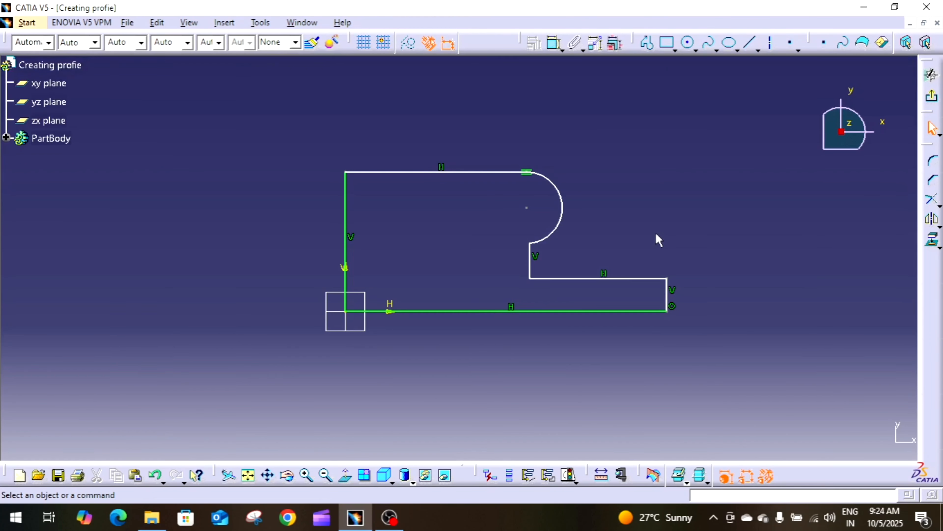
Step: Dimension the horizontal distance from the left vertical edge to the arc centre, and the length of the left vertical edge
left_click(554, 43)
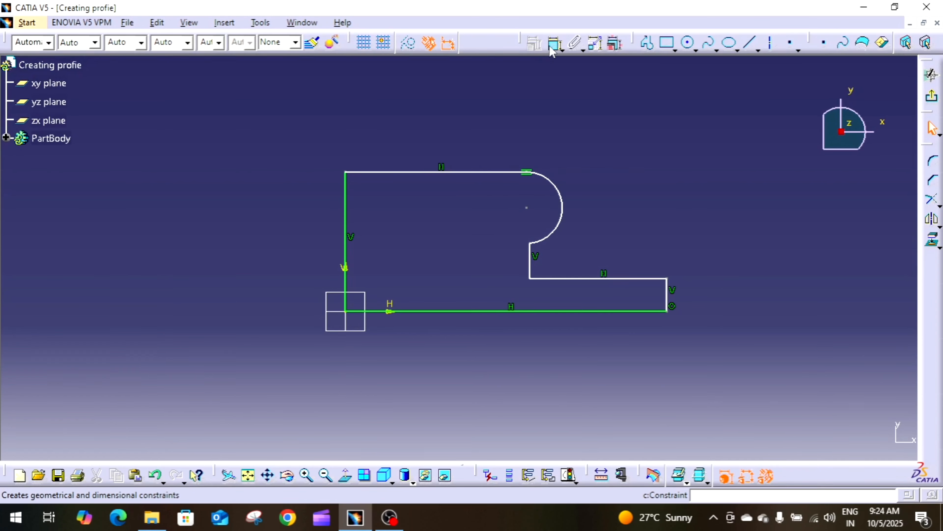
left_click(348, 208)
left_click(528, 207)
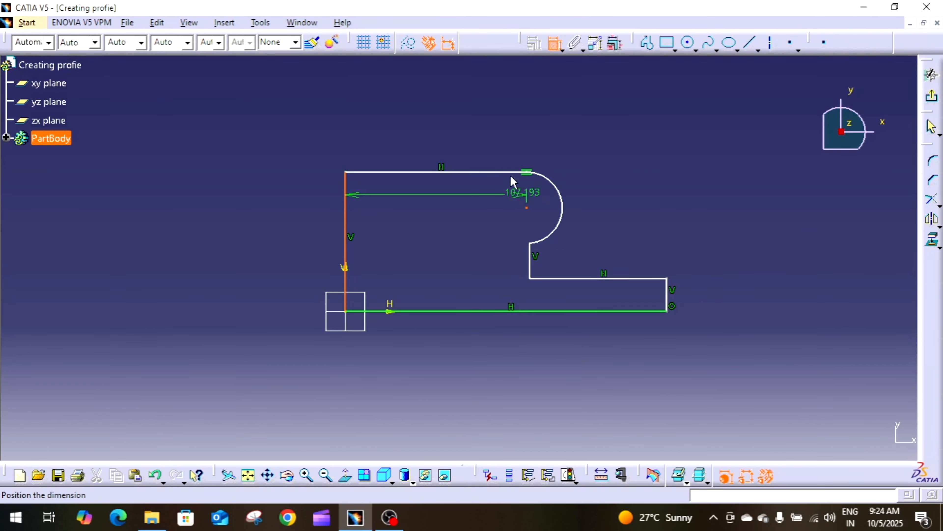
left_click(454, 106)
left_click(556, 43)
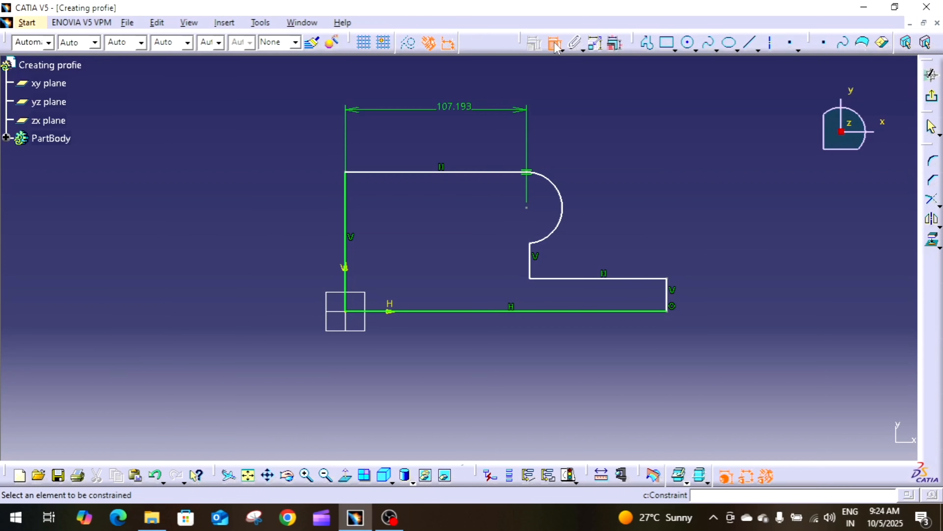
left_click(345, 208)
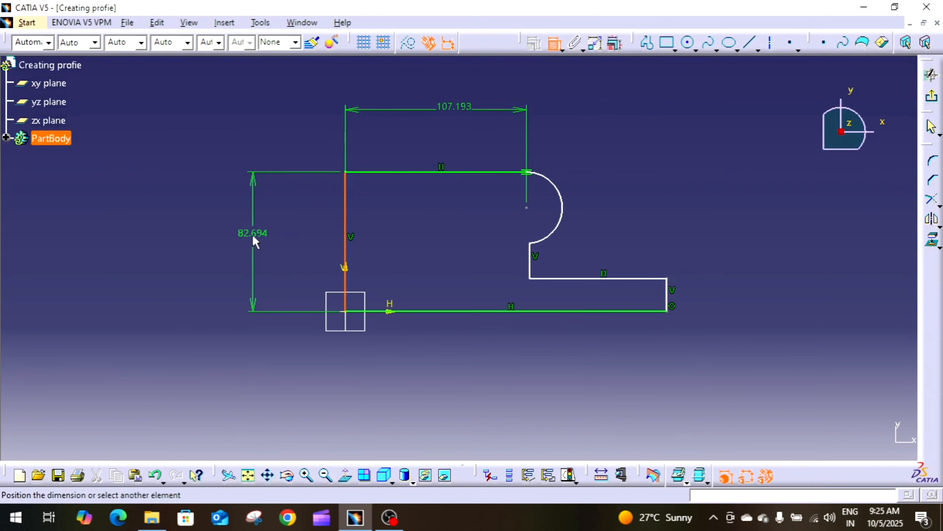
left_click(253, 233)
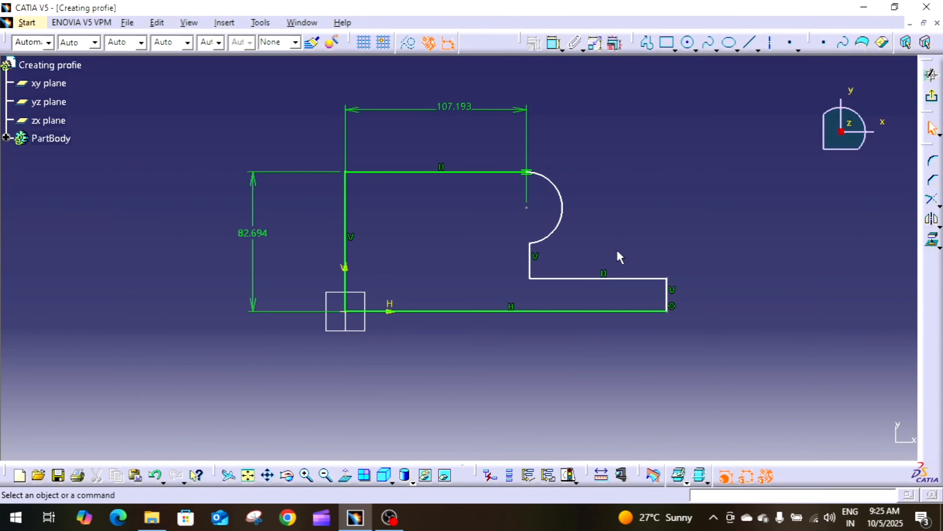
Step: Dimension the lengths of the bottom horizontal edge and the step's horizontal edge
left_click(554, 43)
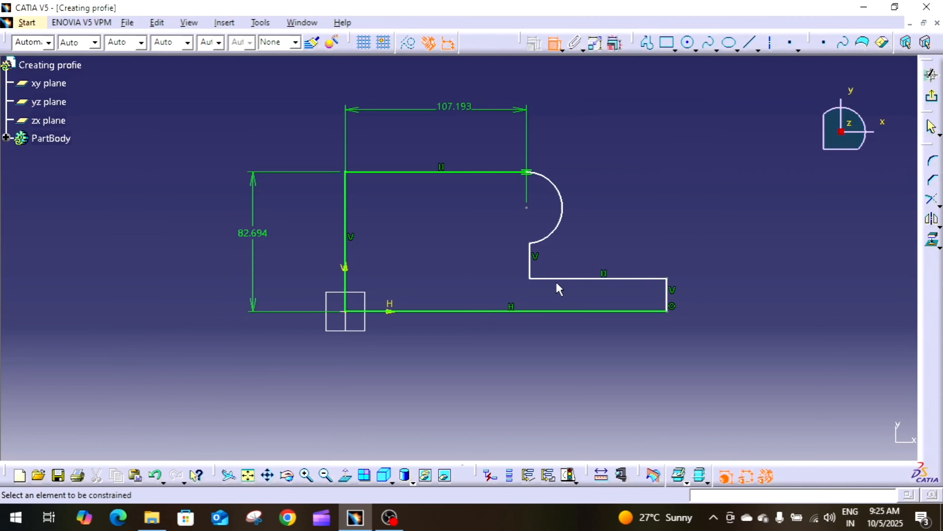
left_click(619, 312)
left_click(479, 367)
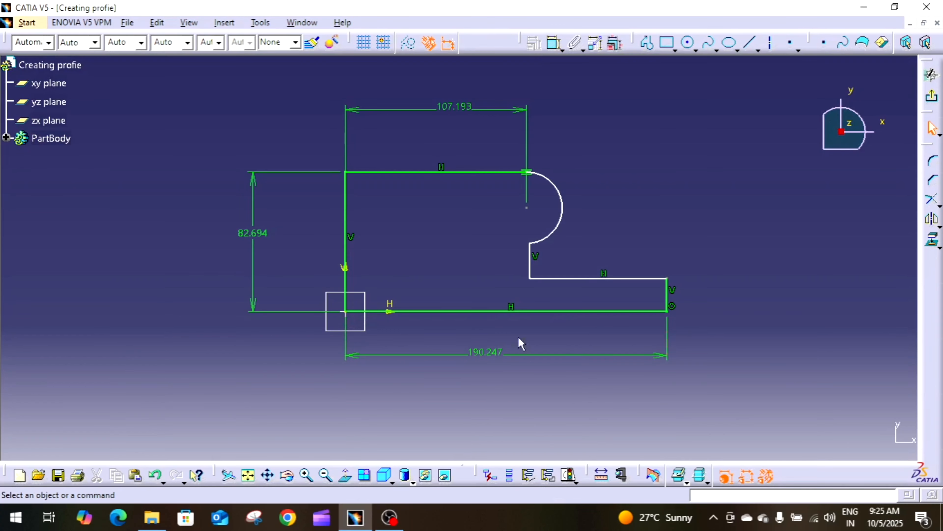
left_click(555, 43)
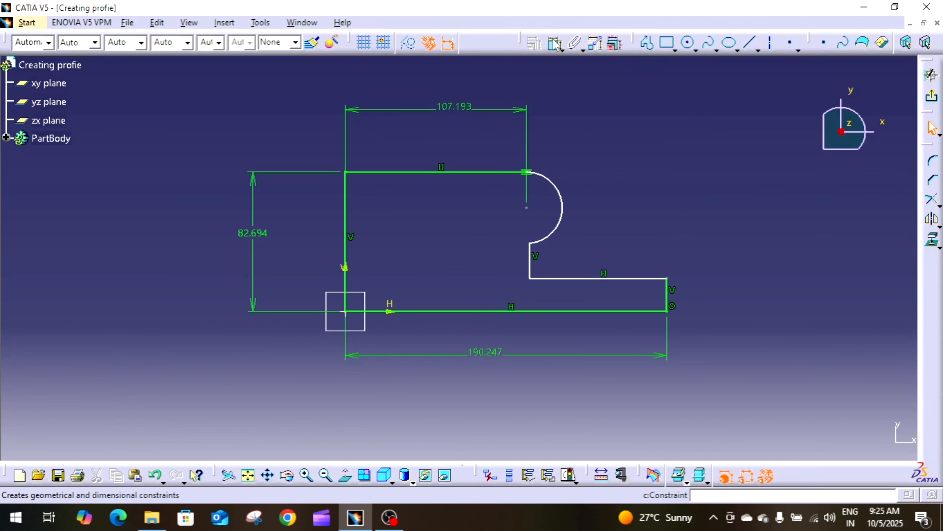
left_click(582, 279)
left_click(610, 268)
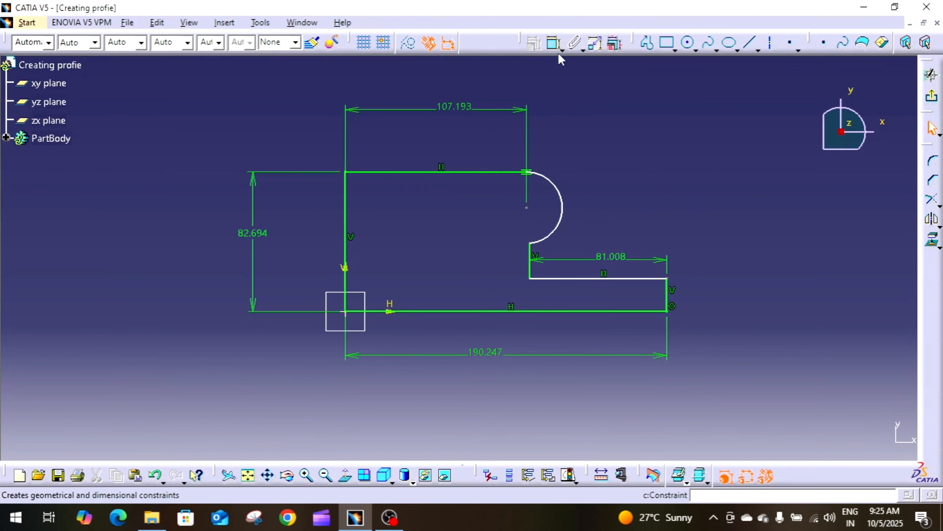
Step: Dimension the arc's radius and the vertical distance between the step's horizontal edge and the base line
left_click(554, 43)
left_click(563, 196)
left_click(612, 173)
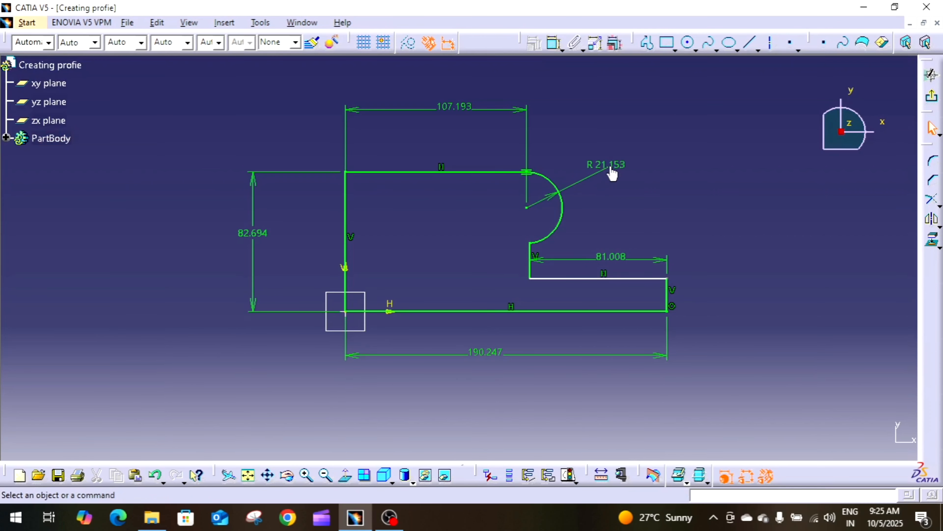
left_click(554, 43)
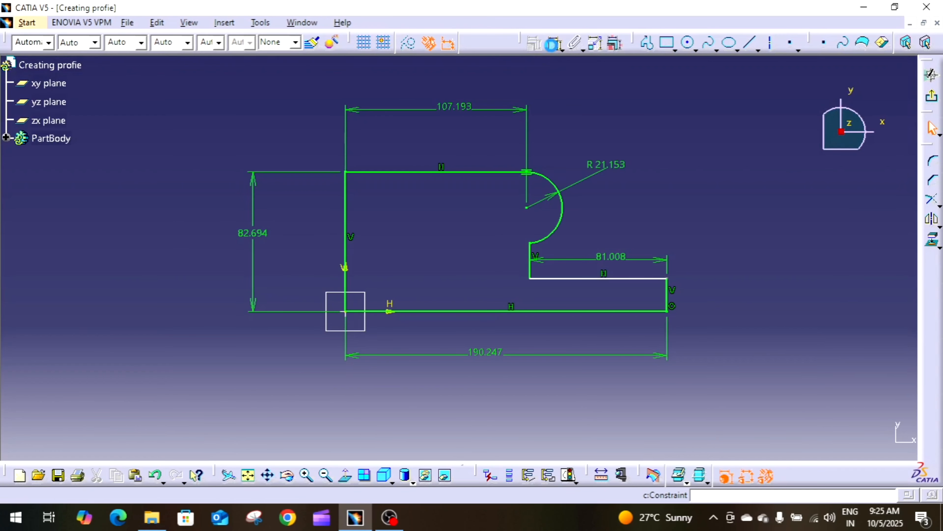
left_click(579, 279)
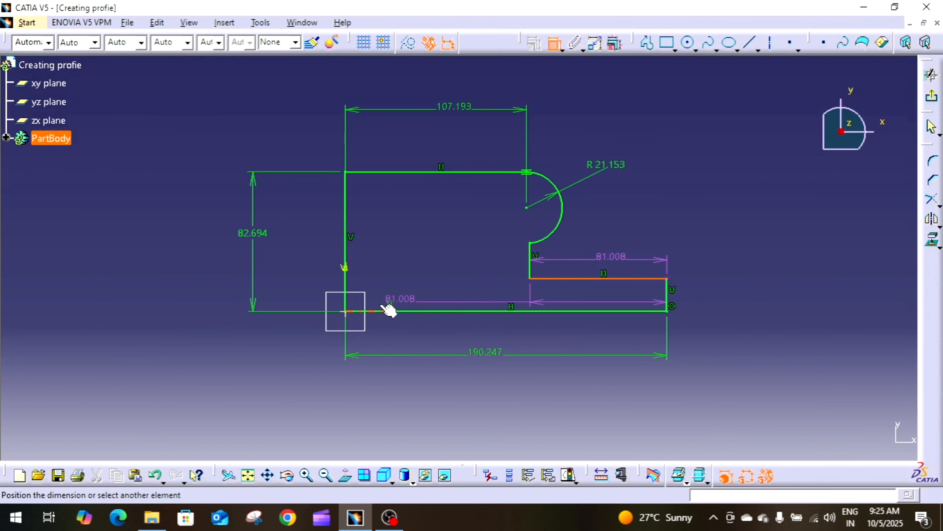
left_click(396, 312)
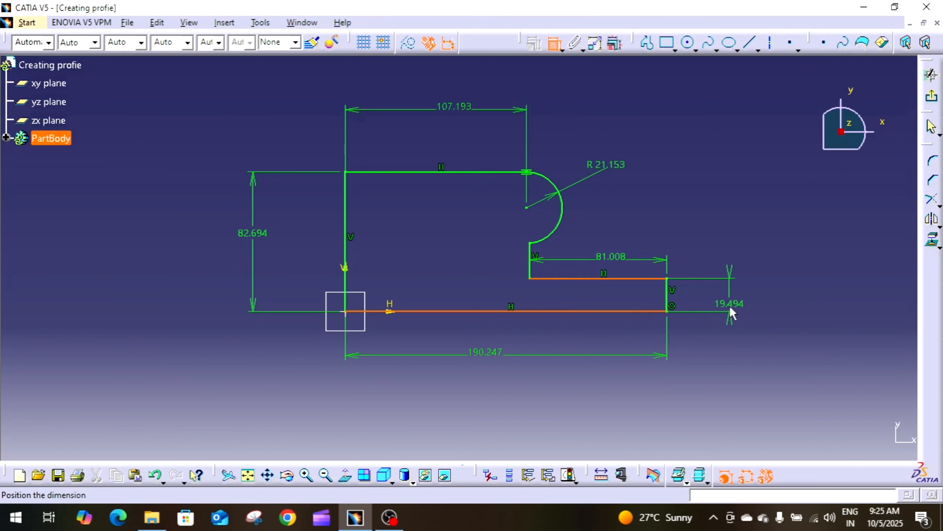
left_click(730, 299)
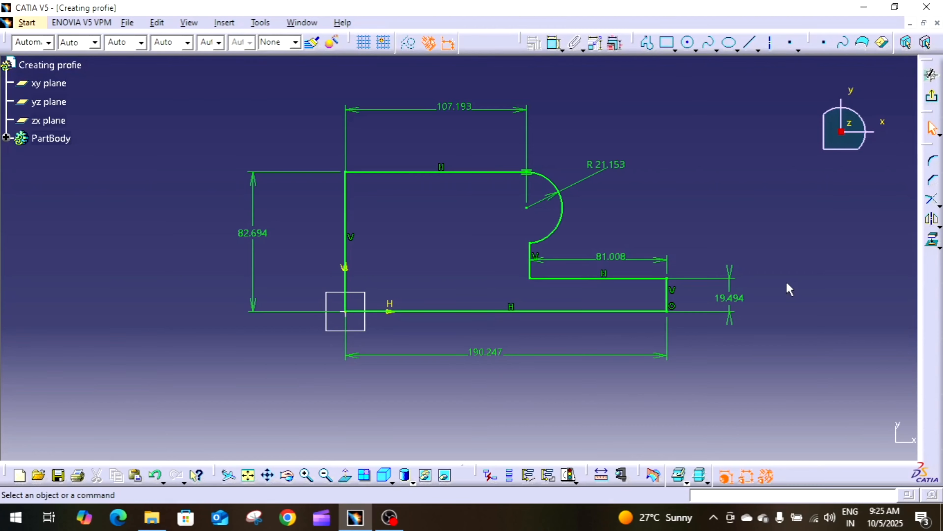
left_click(588, 277)
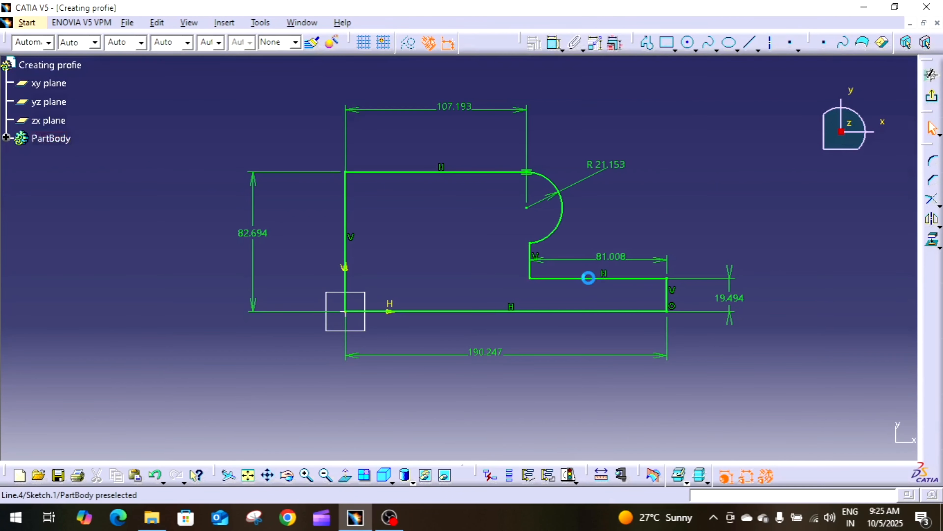
left_click(463, 171)
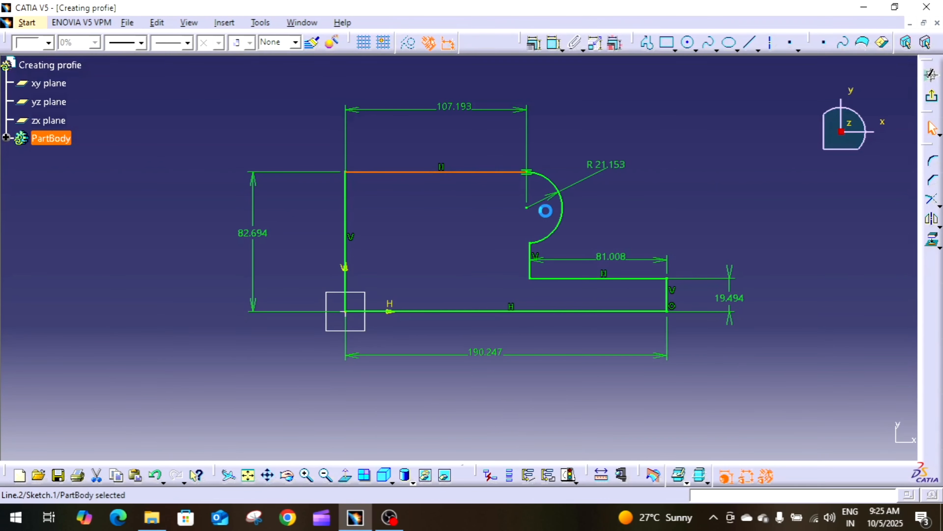
left_click(561, 209)
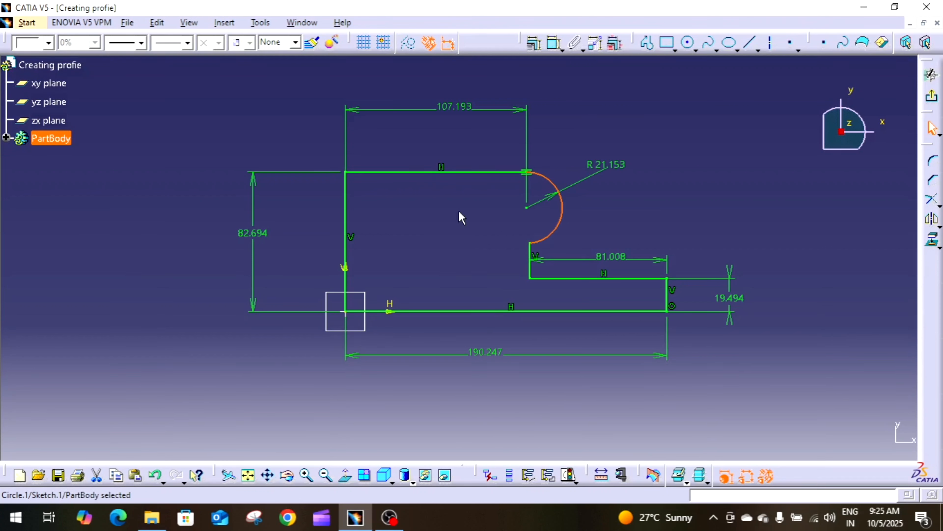
left_click(407, 227)
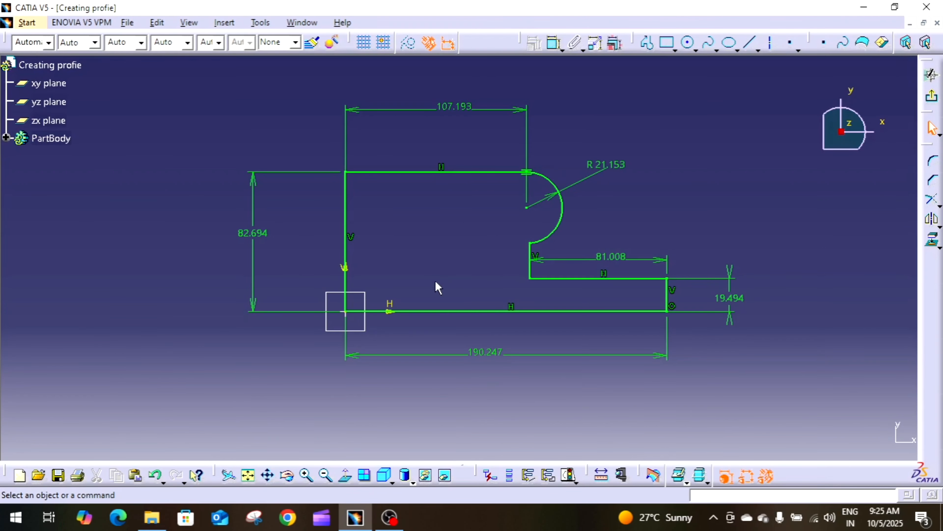
Step: Try to set the bottom edge's overall length to 150 mm
left_click(482, 353)
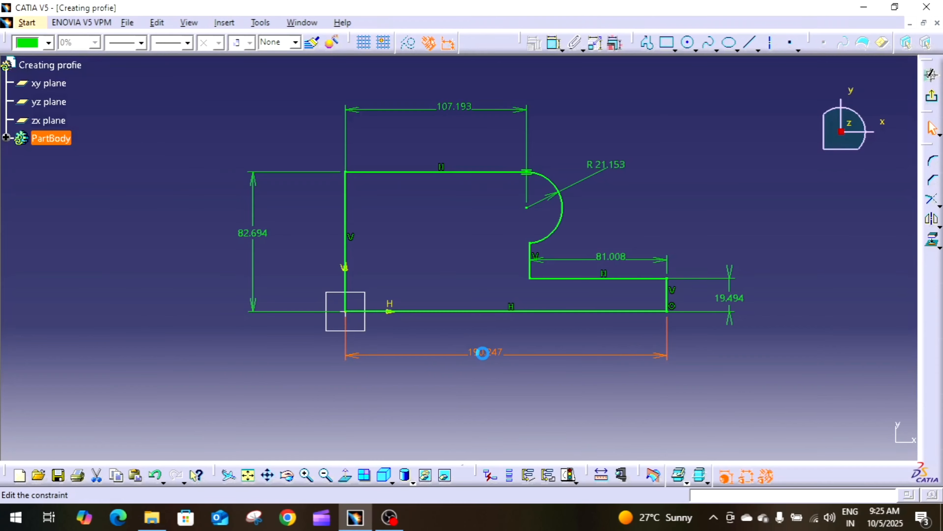
type("1")
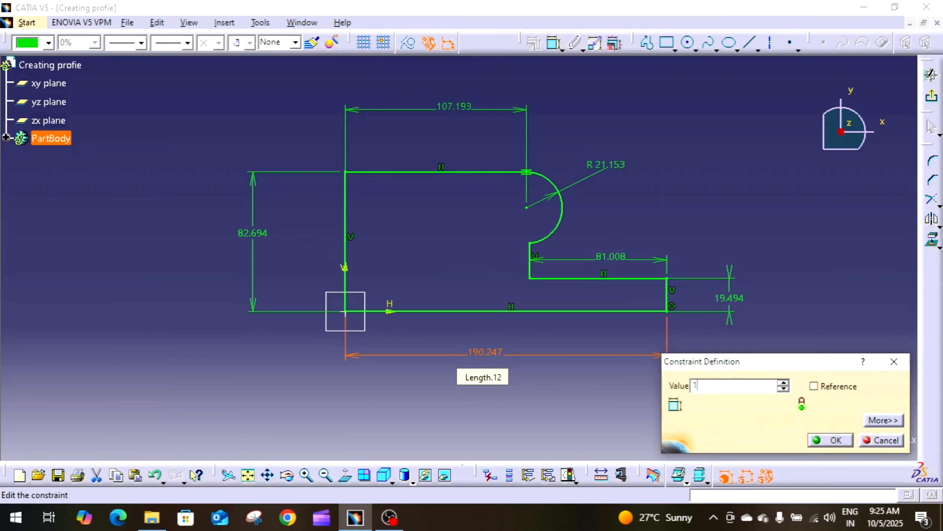
type("50")
key("Return")
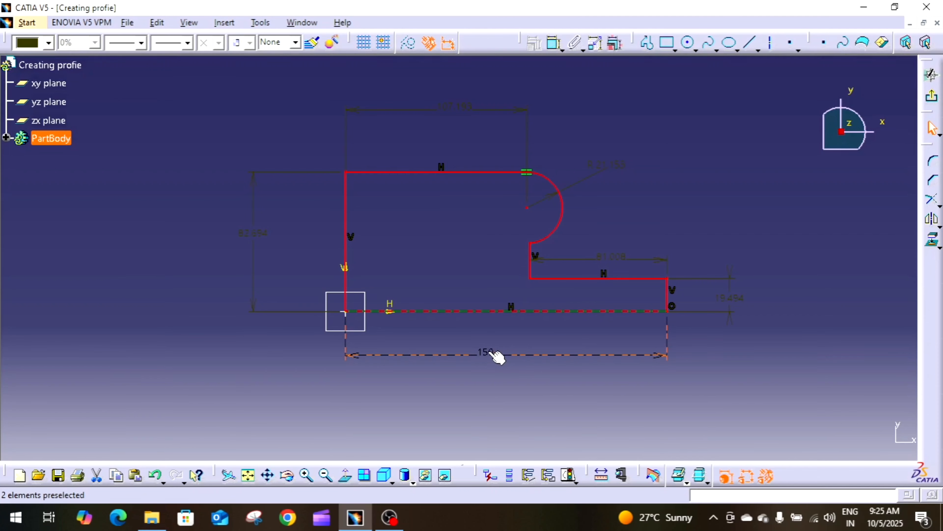
Step: Set the bottom edge's overall length to 180 mm
double_click(481, 351)
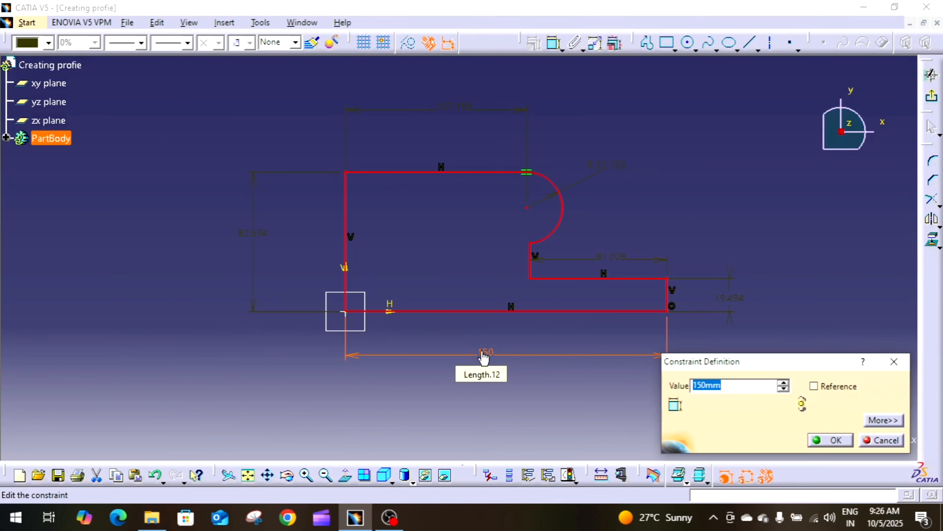
type("180")
key("Return")
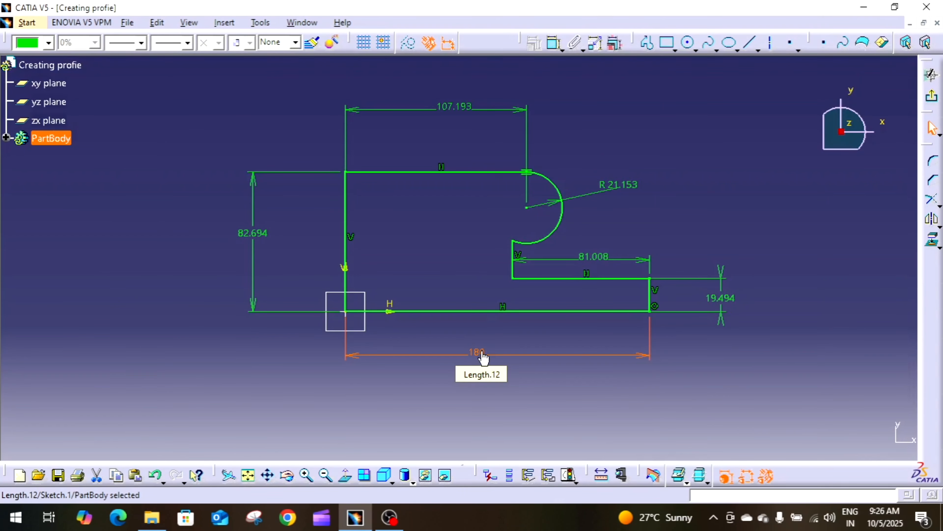
left_click(661, 373)
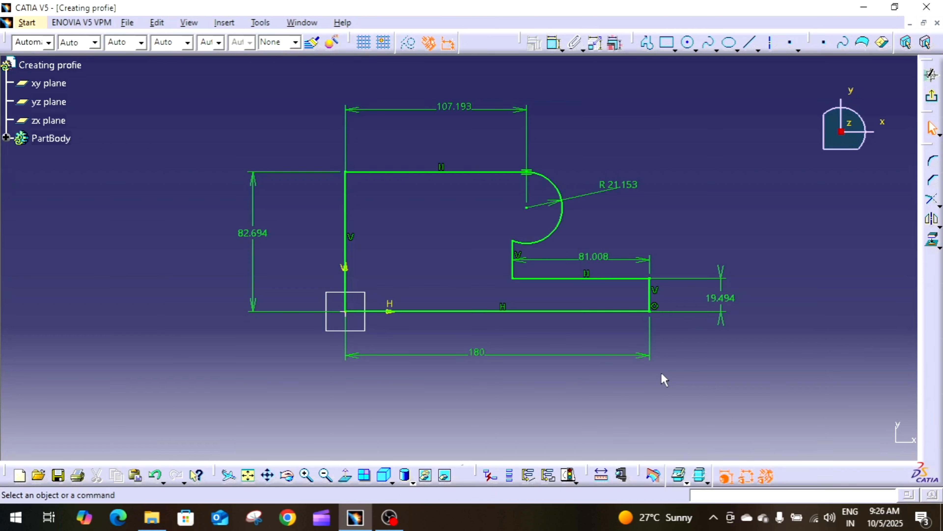
Step: Examine the vertical and coincidence constraints on the profile, as well as its length, height and radius dimensions
left_click(351, 237)
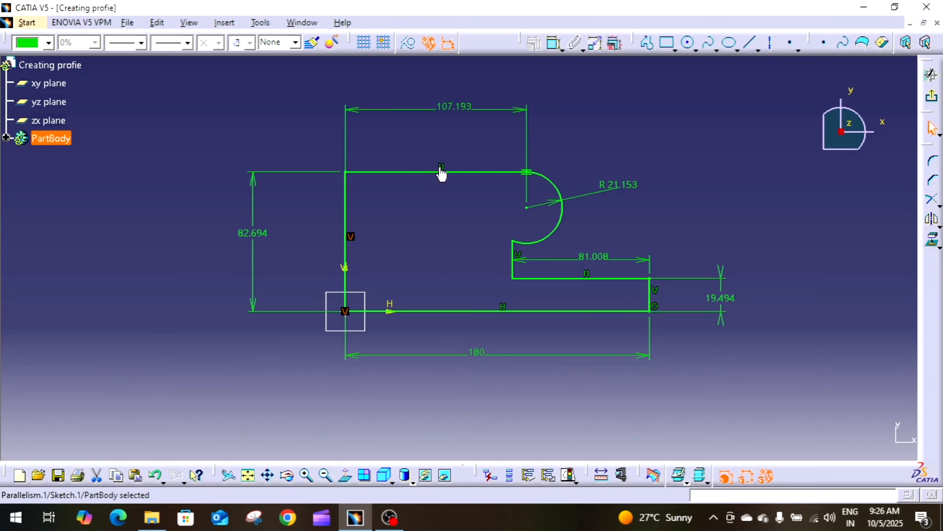
left_click(656, 304)
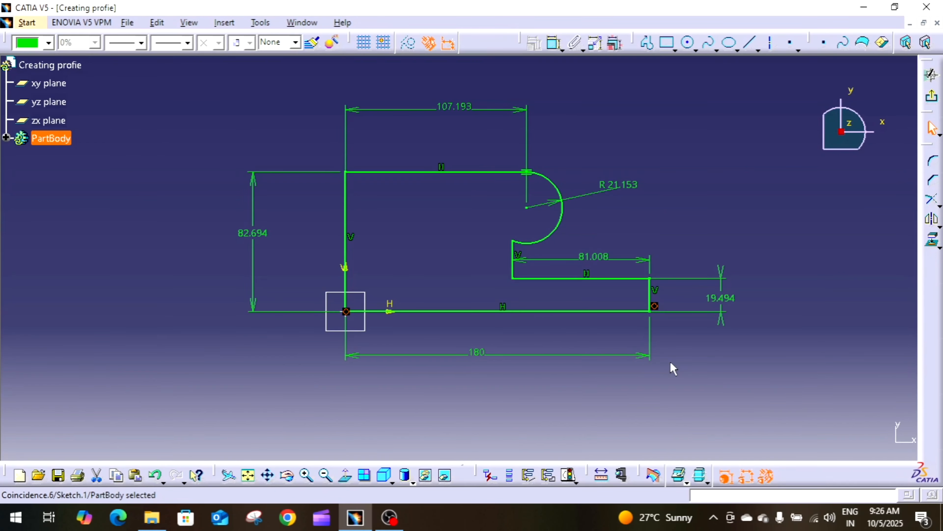
left_click(697, 173)
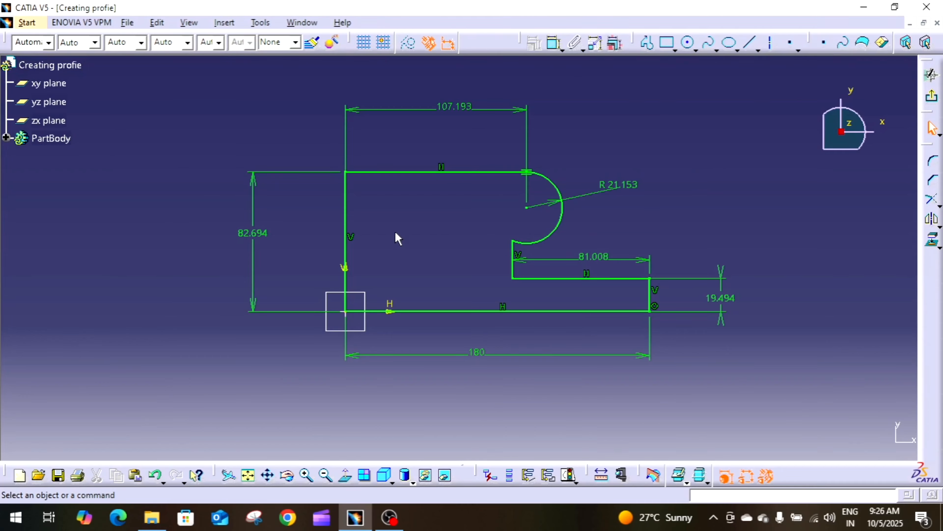
left_click(452, 107)
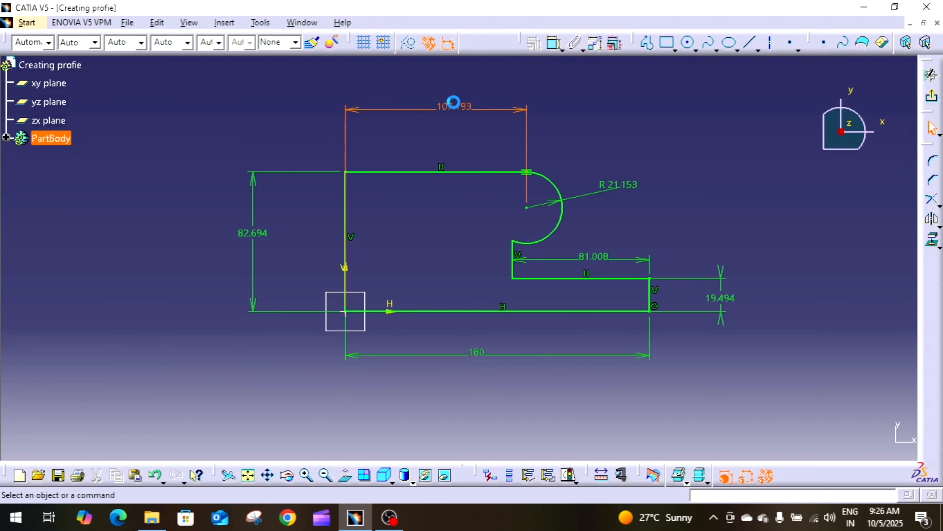
left_click(261, 233)
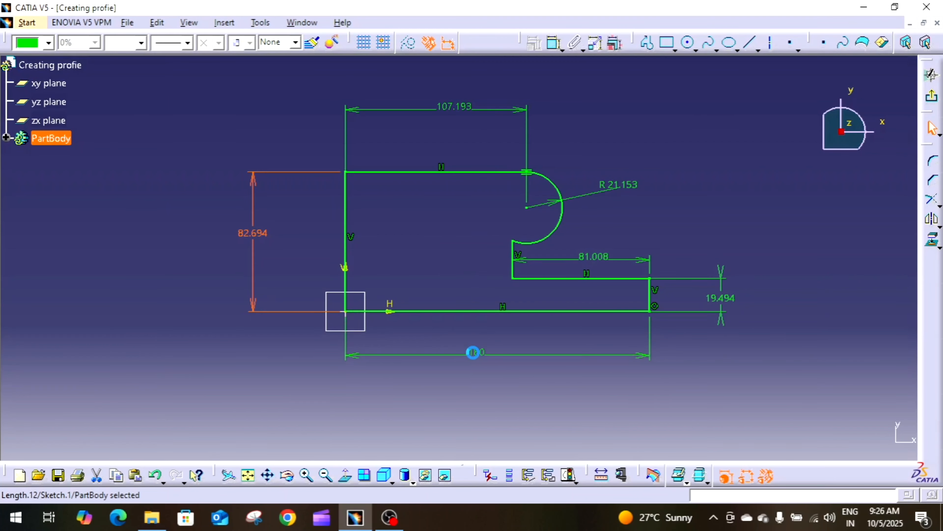
left_click(472, 351)
left_click(722, 308)
left_click(603, 254)
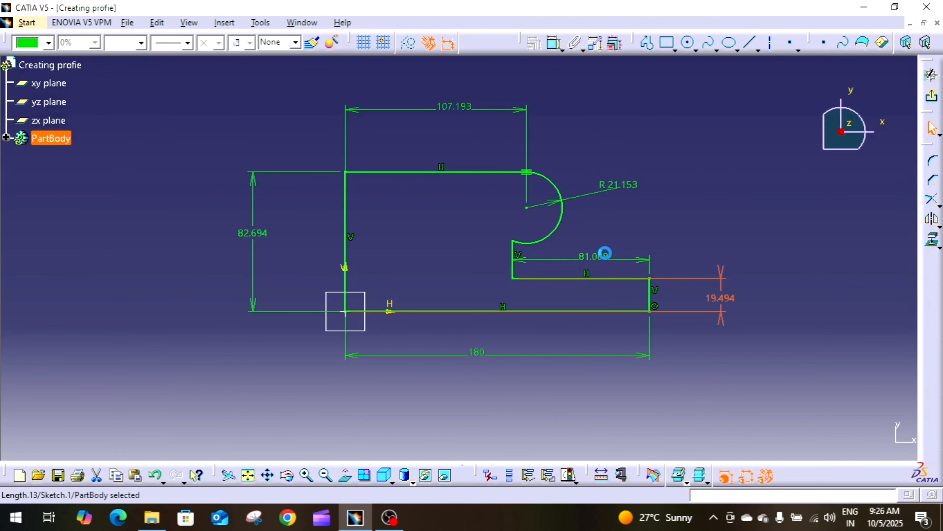
left_click(628, 181)
left_click(688, 189)
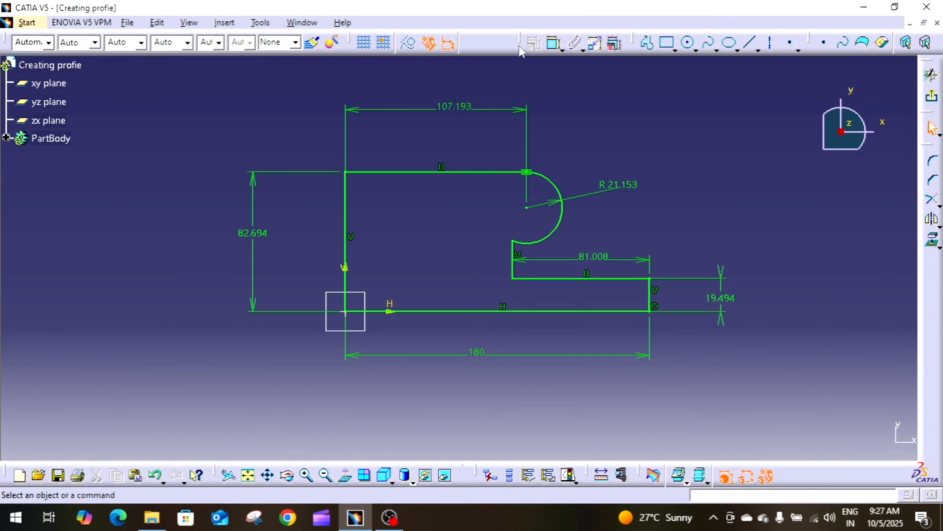
Step: Float the Constraint tools as a separate palette above the sketch and select the profile's left vertical edge
left_click_drag(520, 46, 513, 86)
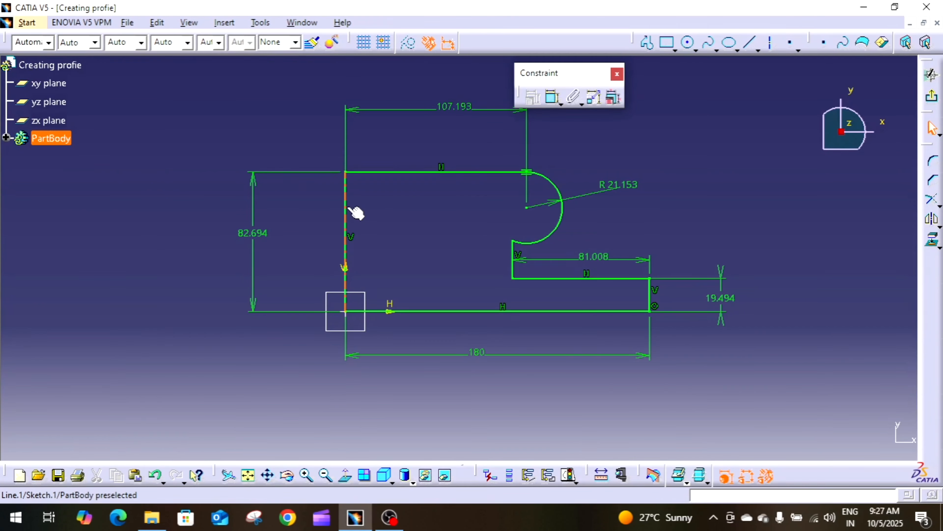
left_click(355, 211)
mouse_move(515, 214)
middle_mouse_down()
mouse_move(499, 265)
mouse_move(502, 248)
middle_mouse_up()
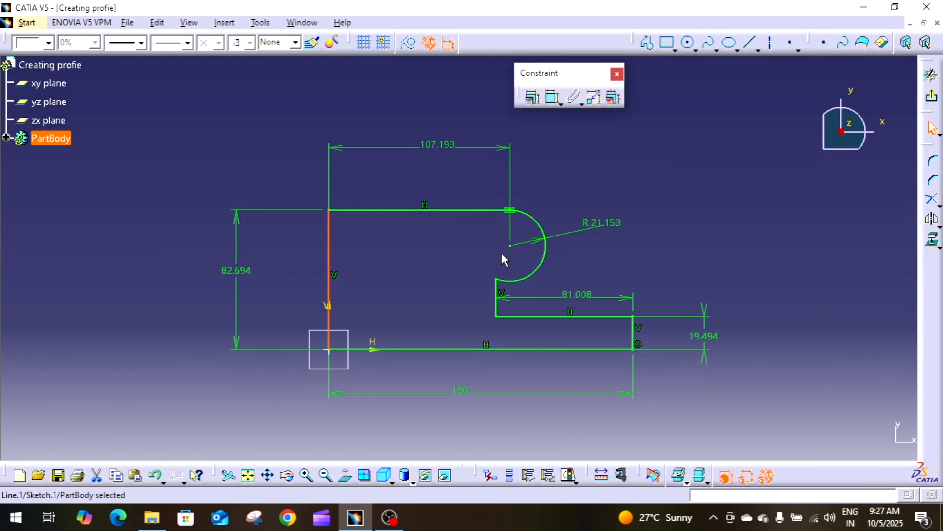
Step: Review the constraint options available for the left vertical edge, then close the constraint definition without applying any
left_click(532, 97)
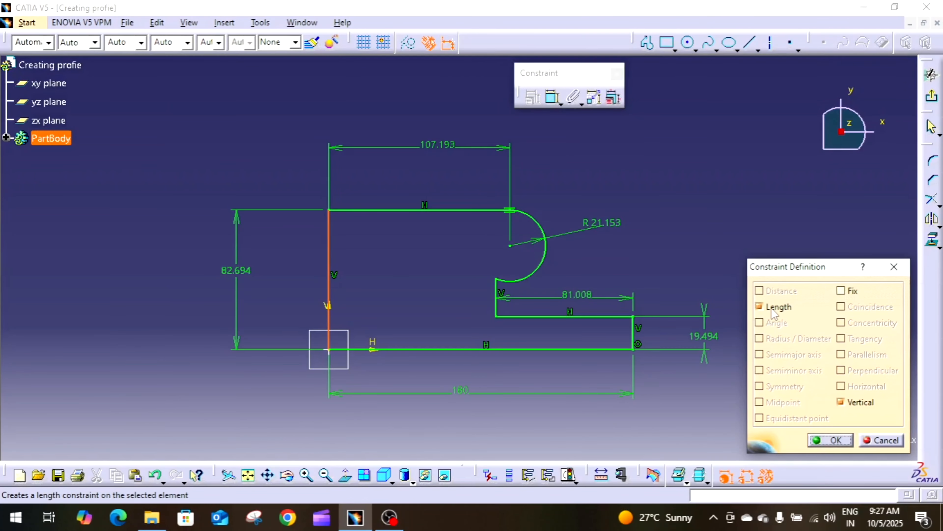
left_click_drag(805, 273, 770, 211)
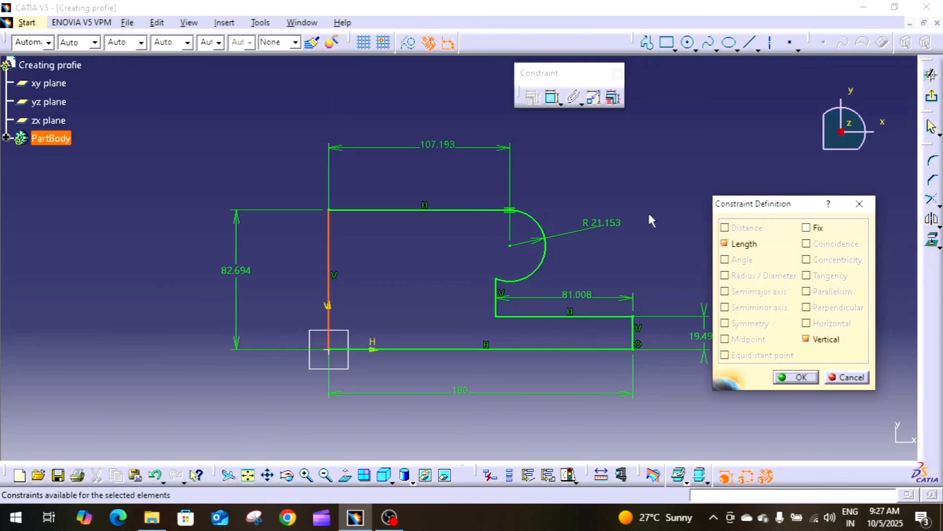
left_click(541, 225)
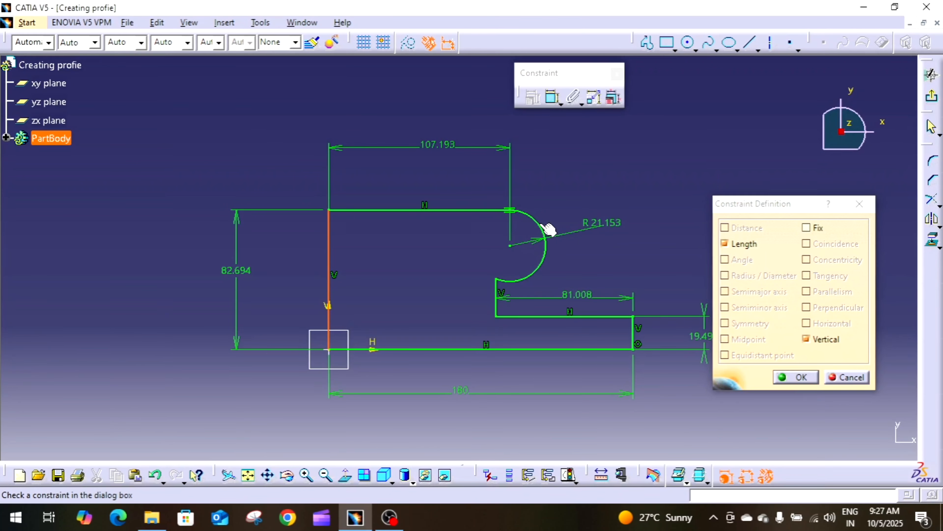
left_click(859, 204)
Step: Review the constraint options available for the arc, such as Radius / Diameter and Fix, without applying any
left_click(542, 259)
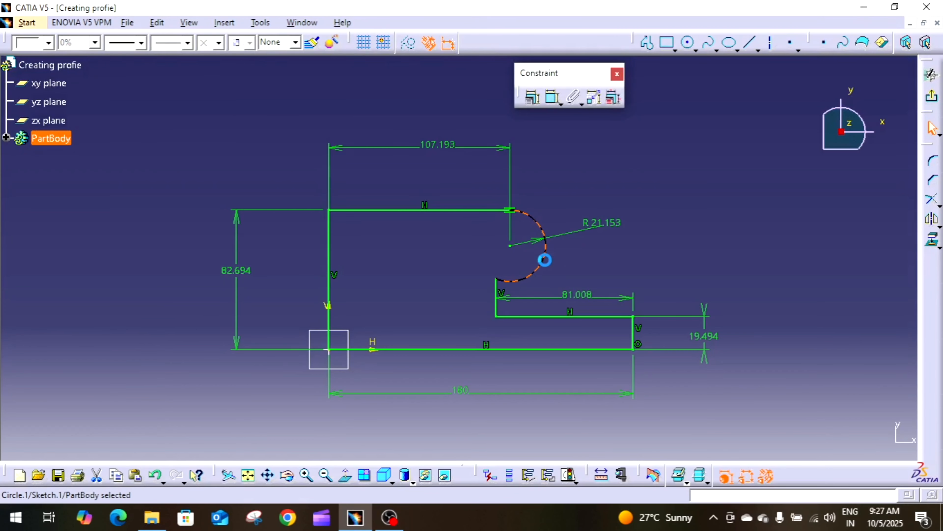
left_click(533, 100)
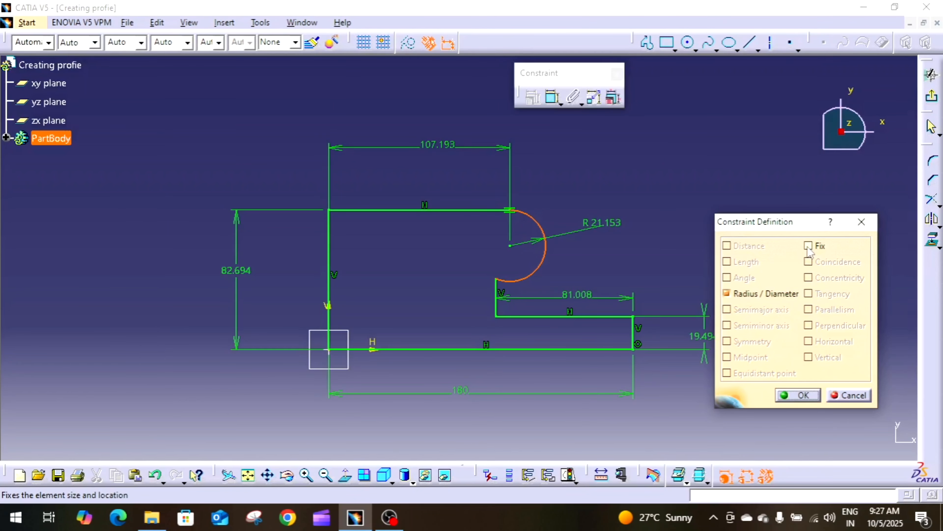
left_click(862, 221)
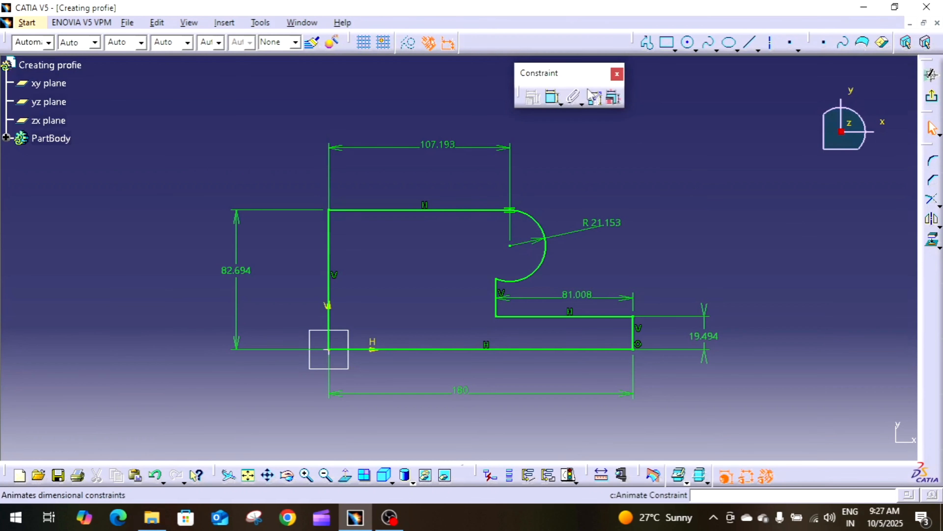
Step: Add a second length dimension to each of the profile's left, top and bottom edges with the Constraint command
left_click(552, 101)
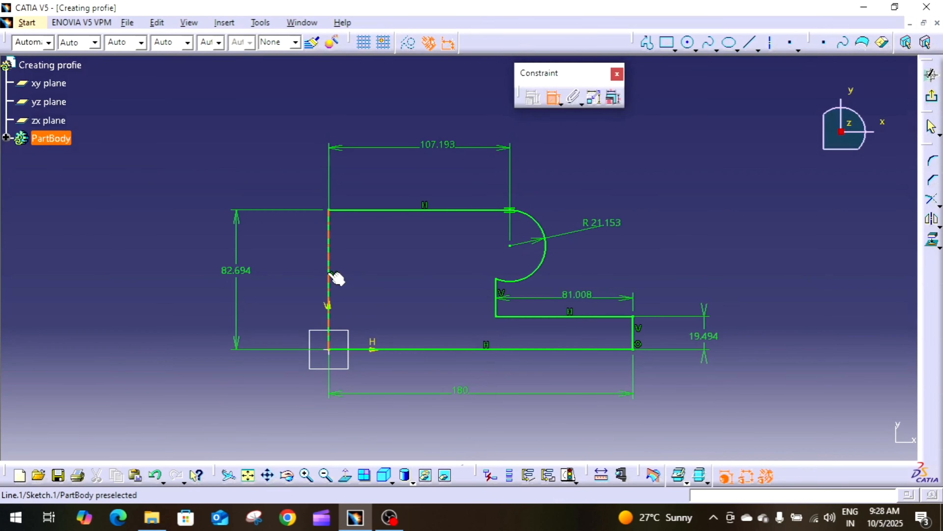
left_click(336, 277)
left_click(290, 268)
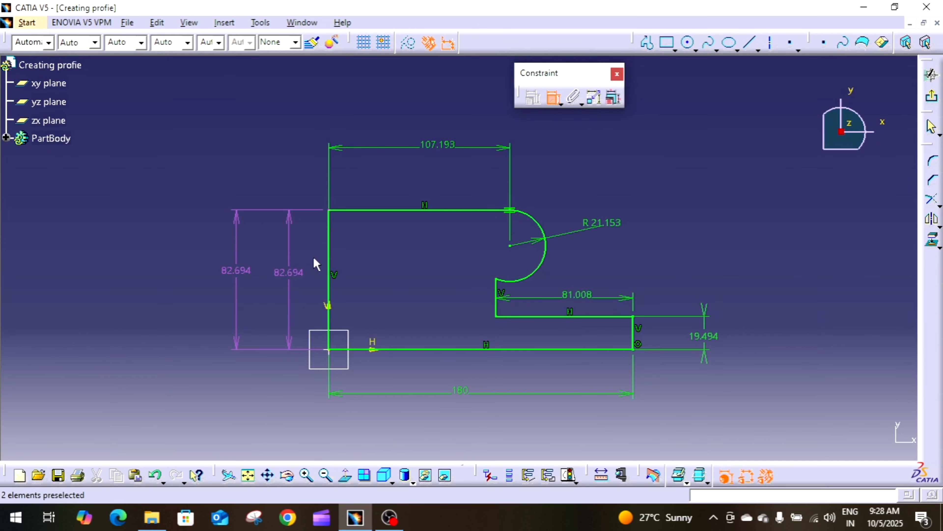
left_click(384, 211)
left_click(408, 185)
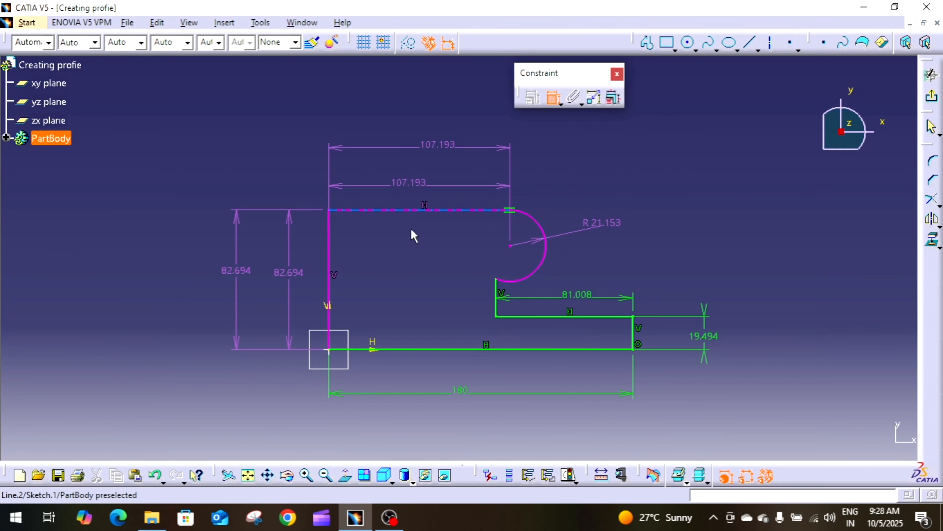
left_click(446, 349)
left_click(449, 368)
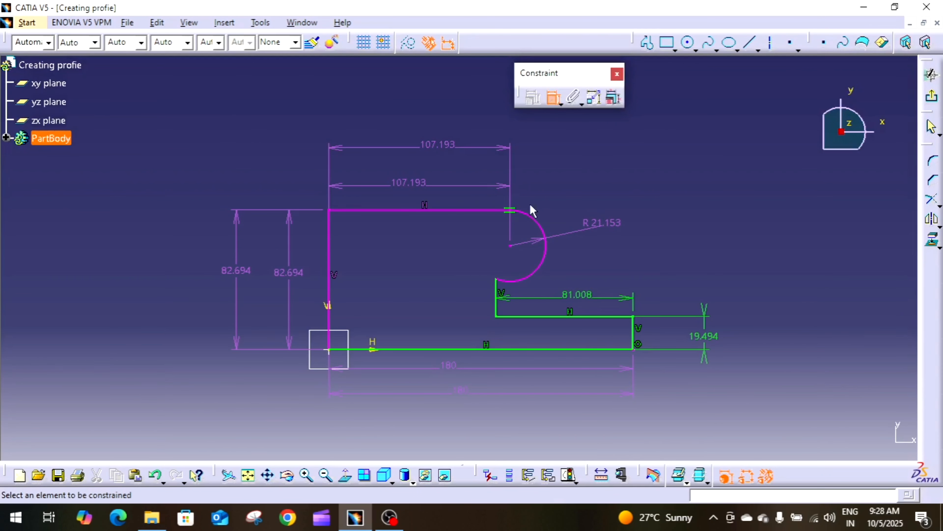
left_click(552, 105)
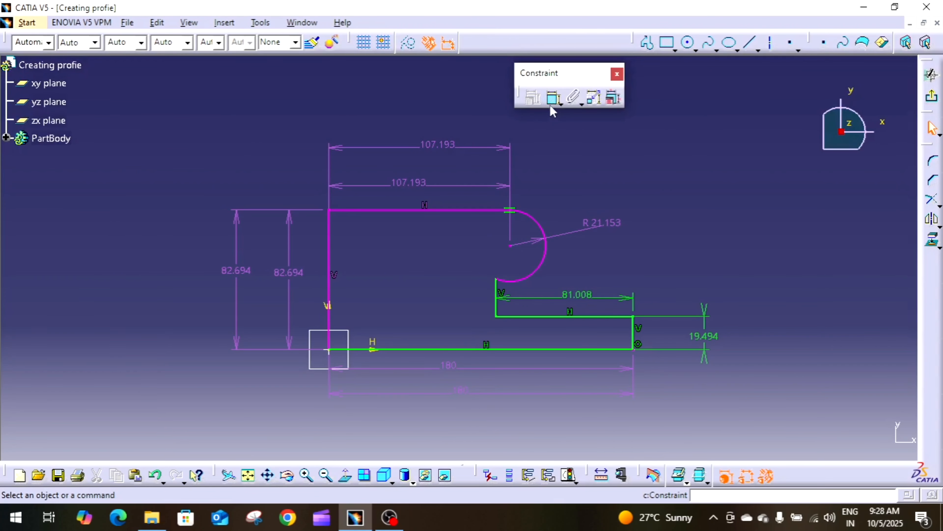
Step: Delete the duplicate length dimensions from the profile's top, left and bottom edges
left_click(418, 186)
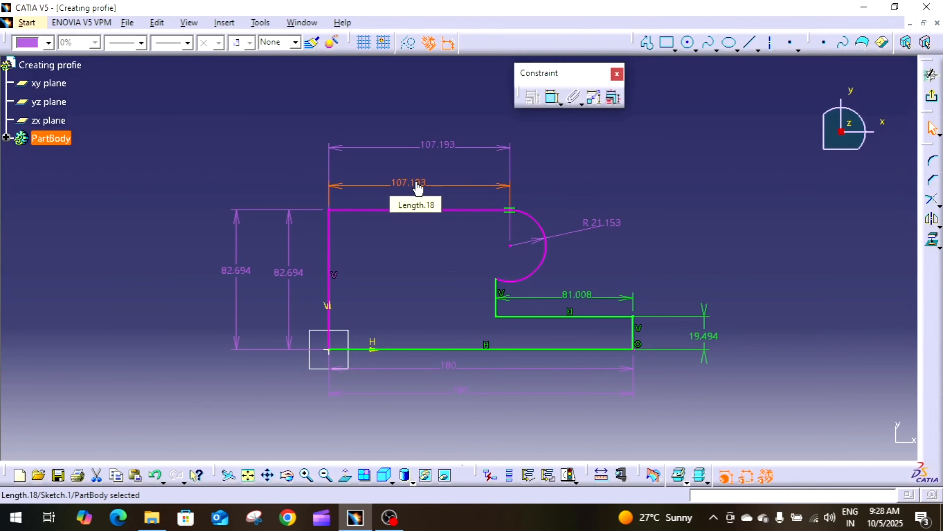
key("Delete")
left_click(295, 273)
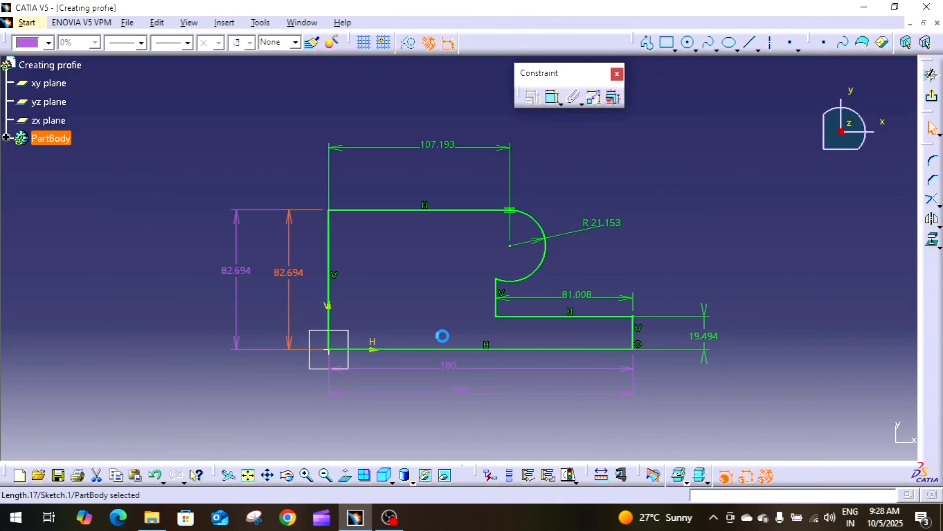
key("Delete")
left_click(451, 369)
key("Delete")
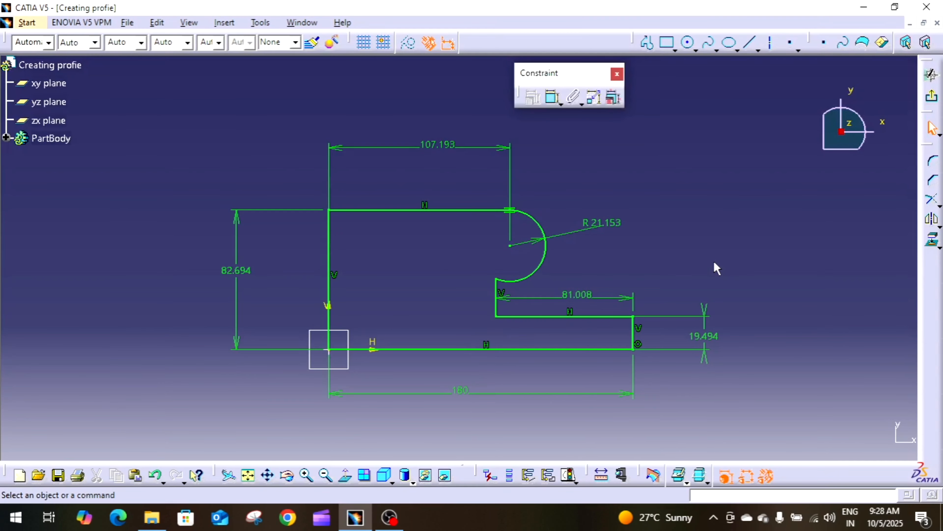
Step: Add a second length dimension beside the left vertical edge and remove it again
left_click(552, 99)
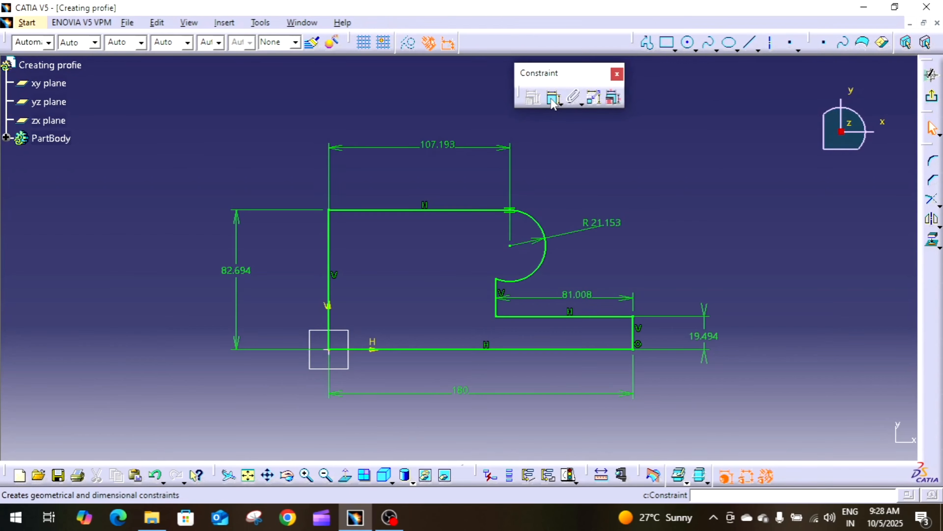
left_click(329, 282)
left_click(267, 292)
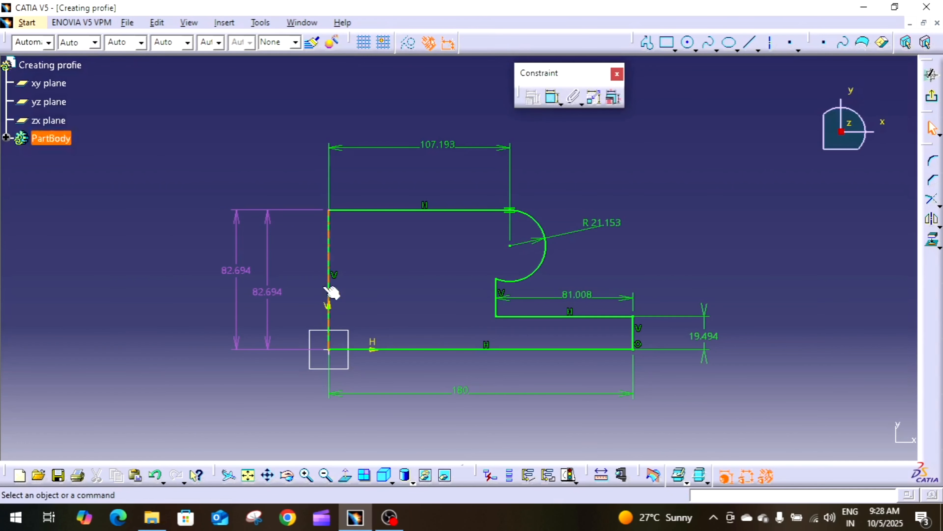
double_click(283, 292)
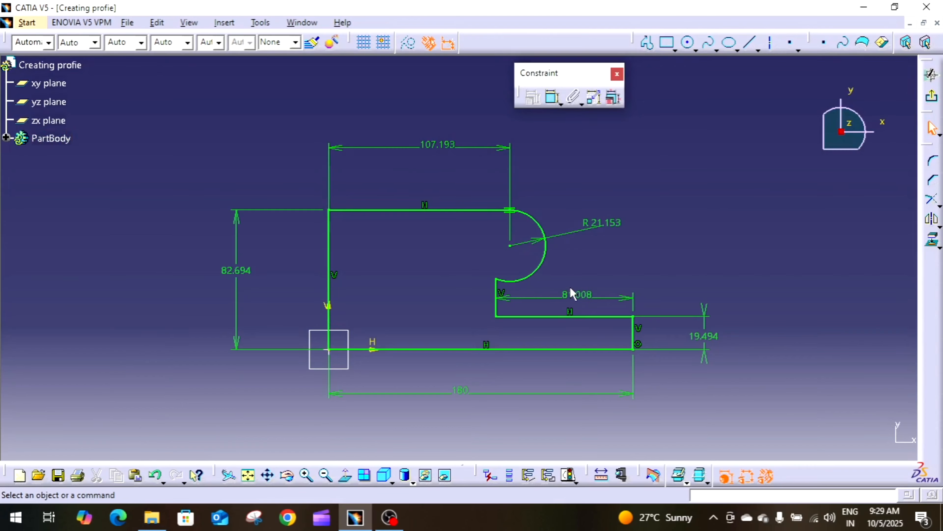
Step: Delete the horizontal dimension to the arc's centre and set the bottom edge's overall length to 150 mm
left_click(447, 147)
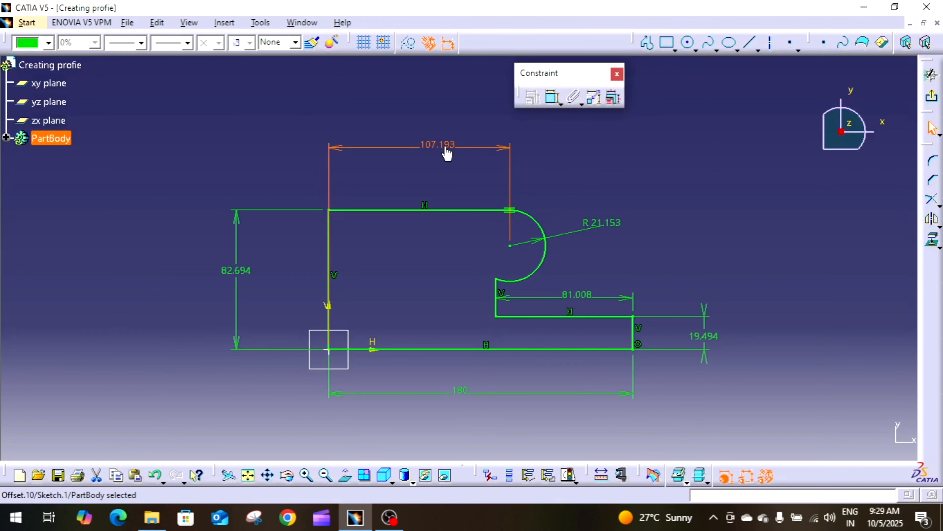
key("Delete")
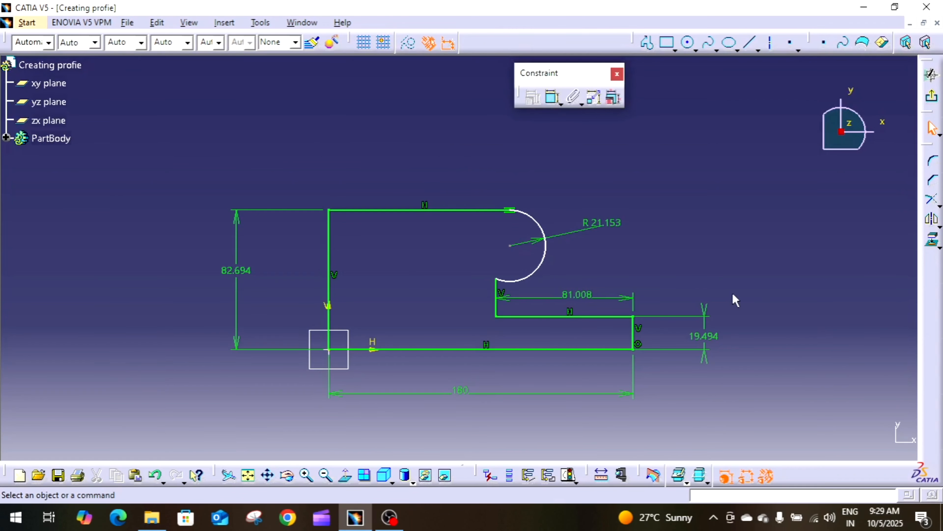
double_click(456, 392)
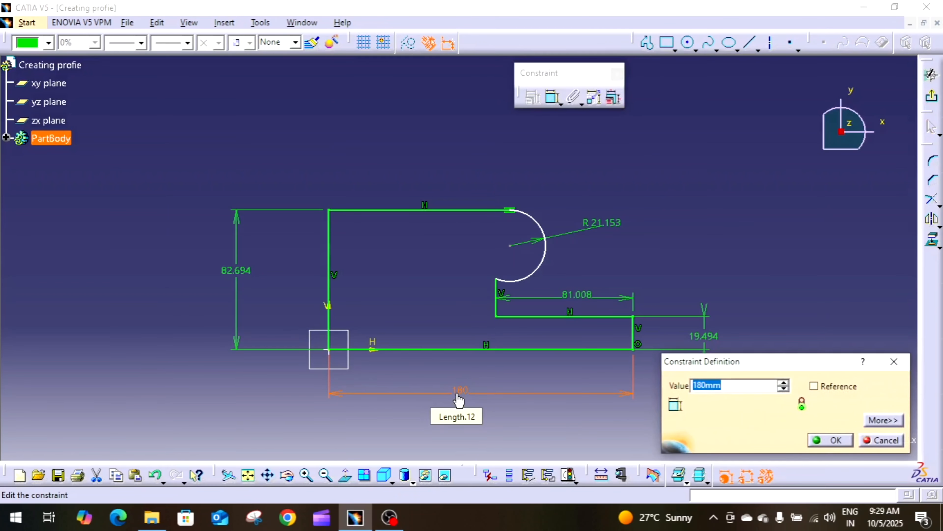
type("150")
key("Return")
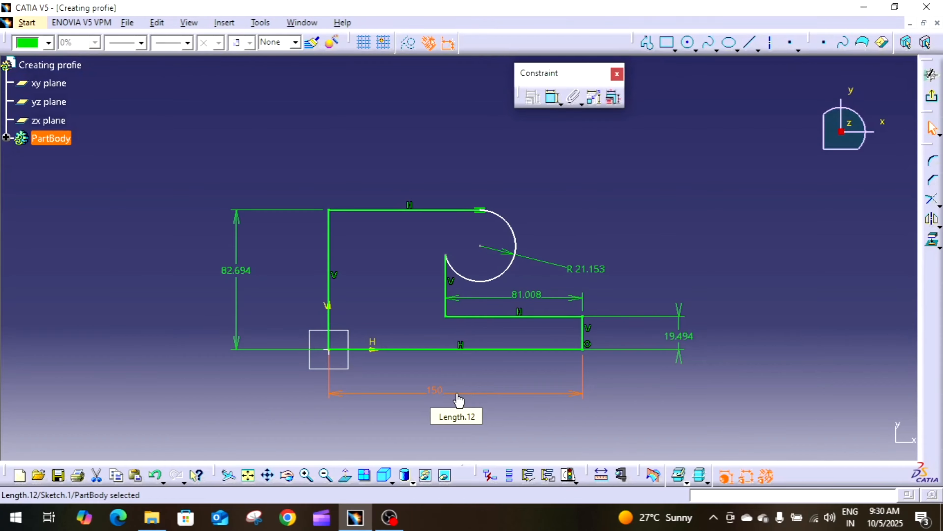
Step: Undo the length change and the preceding dimension deletions, and delete the duplicate dimension on the left vertical edge
key("ctrl+z")
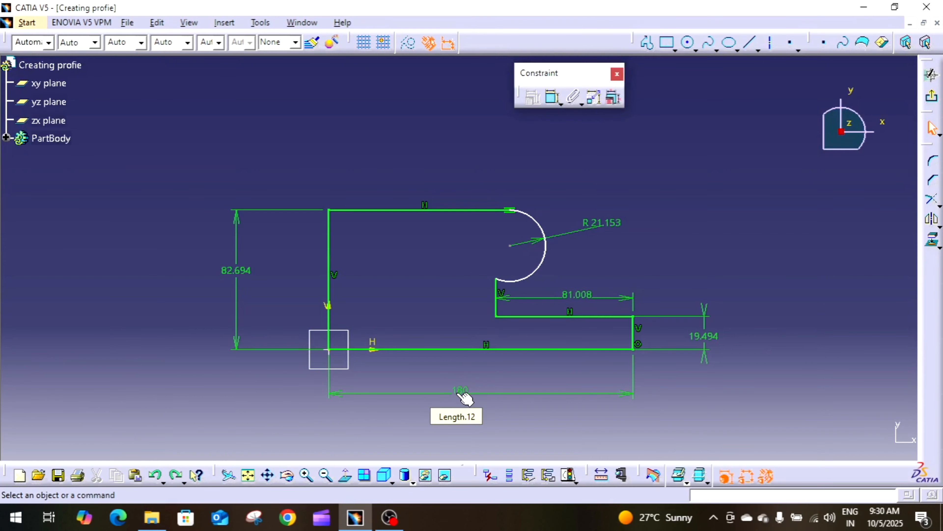
key("ctrl+z")
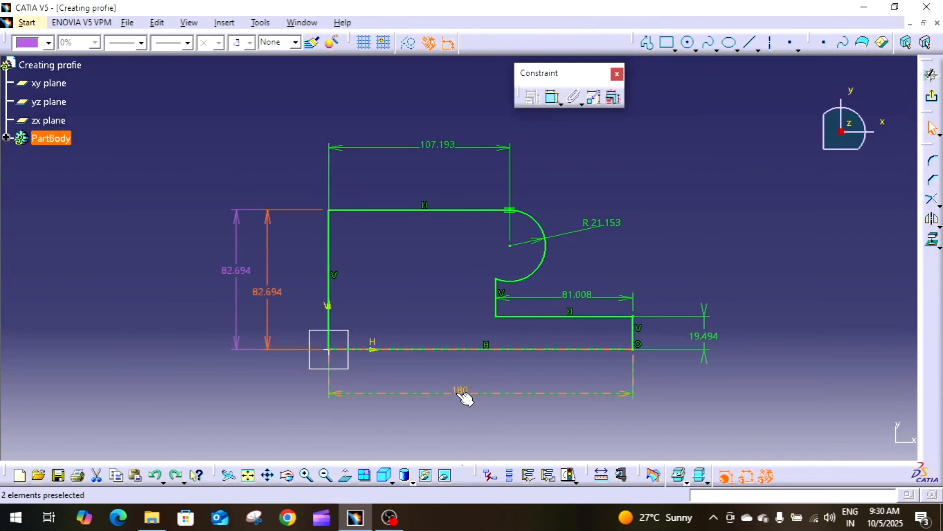
left_click(436, 272)
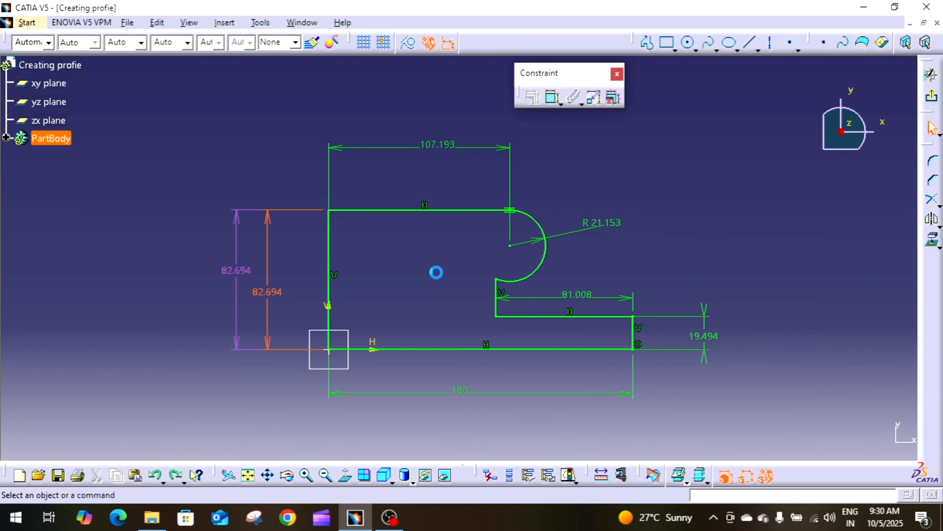
double_click(270, 291)
key("Delete")
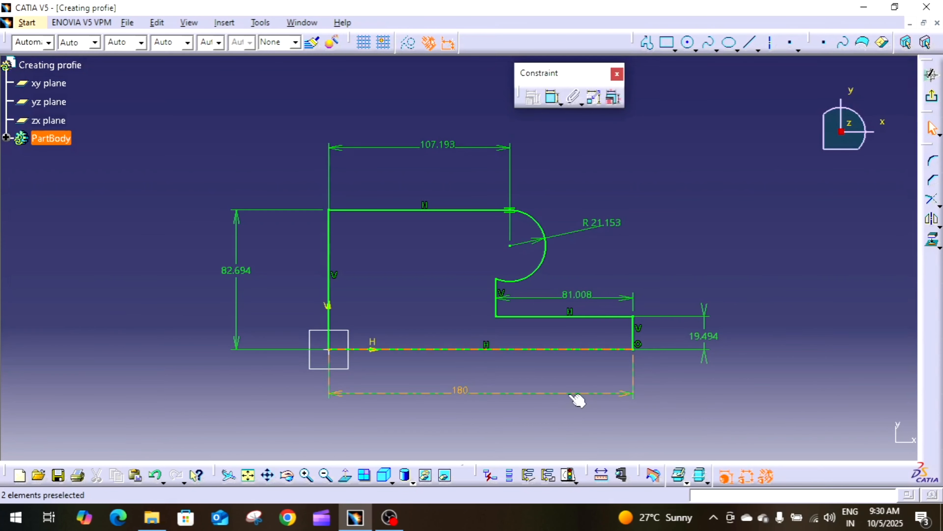
Step: Delete the bottom edge's overall length, the lower step's height and the left edge's length dimensions
double_click(461, 393)
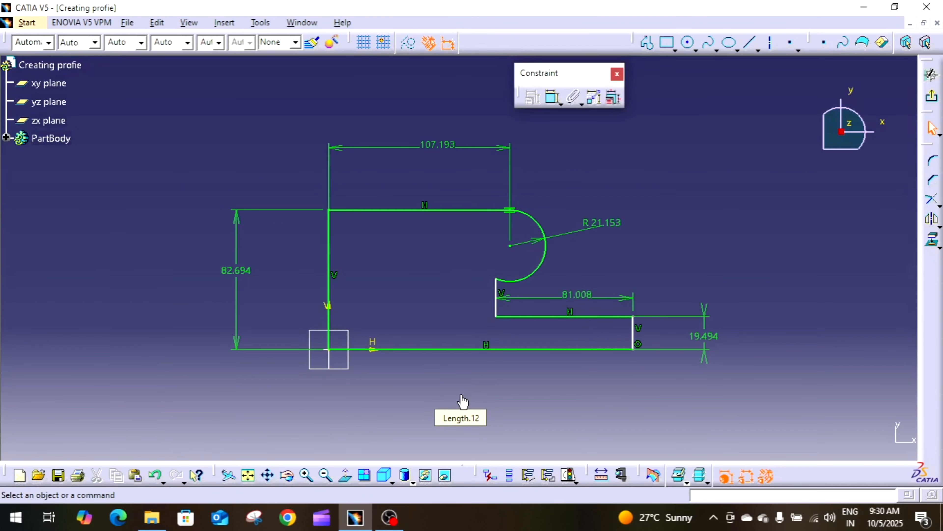
left_click(710, 338)
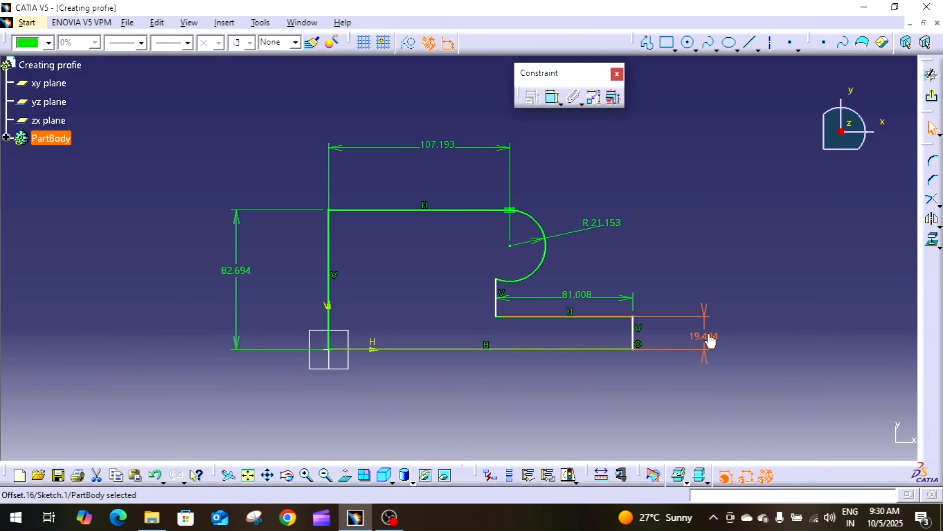
key("Delete")
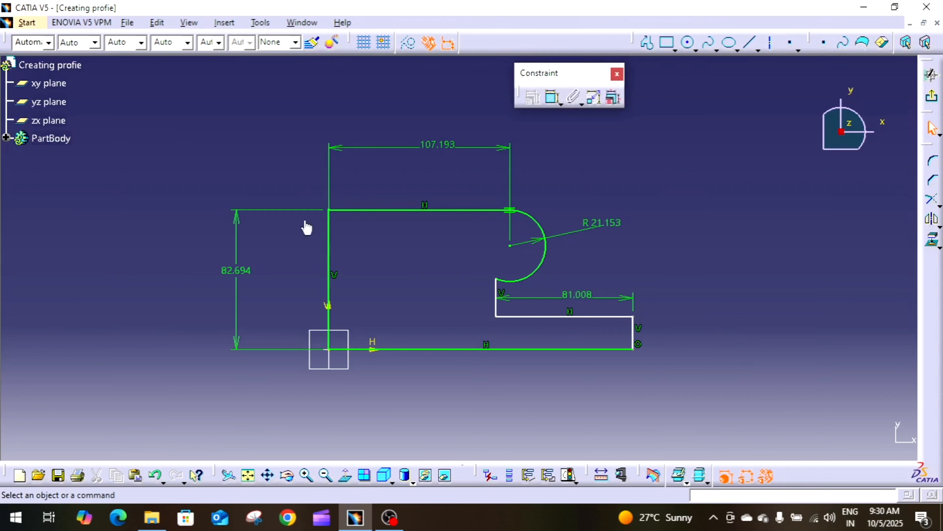
left_click(237, 277)
key("Delete")
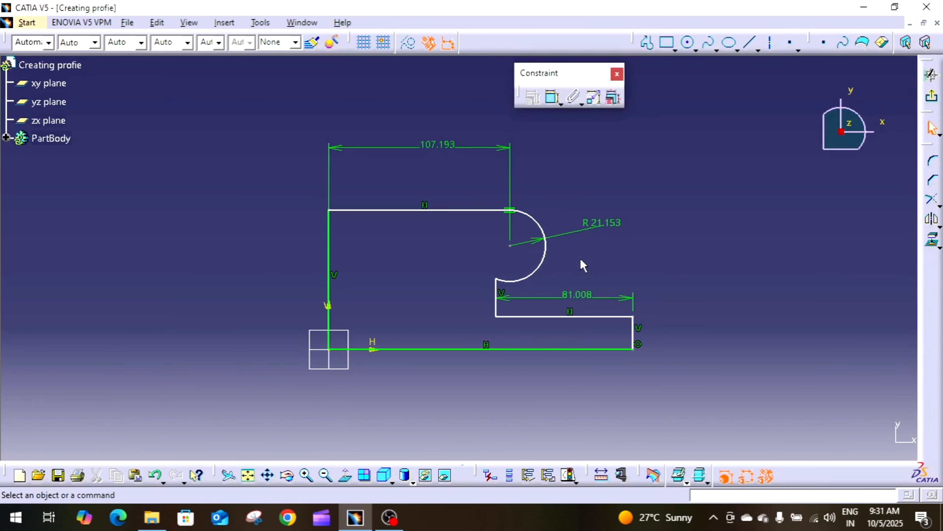
Step: Move the lower step's right edge slightly outward and the profile's top edge slightly upward to test their freedom
mouse_move(634, 333)
left_mouse_down()
mouse_move(694, 333)
mouse_move(654, 336)
left_mouse_up()
mouse_move(427, 210)
left_mouse_down()
mouse_move(417, 189)
mouse_move(415, 204)
left_mouse_up()
left_click(418, 239)
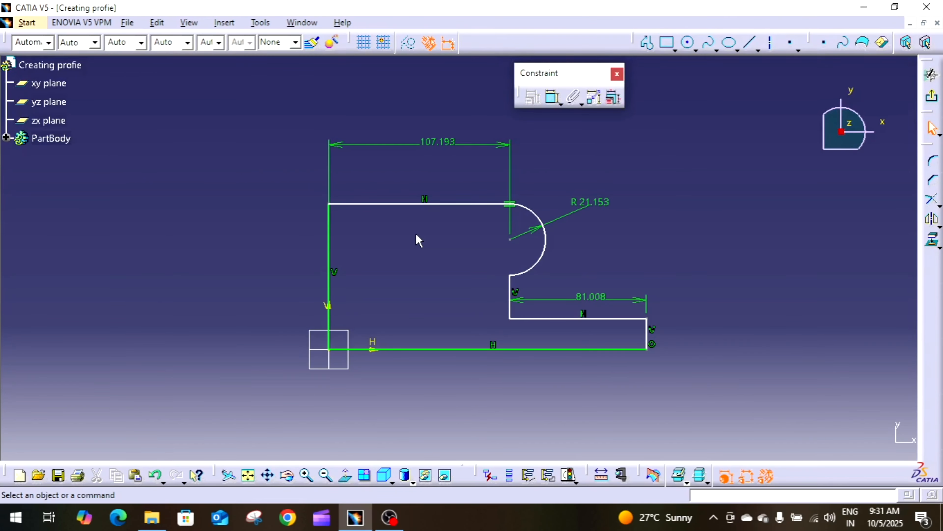
Step: Undo the edge moves and the deletions of the left edge length, step height and overall length dimensions
key("ctrl+z")
key("ctrl+z")
key("ctrl+z")
key("ctrl+z")
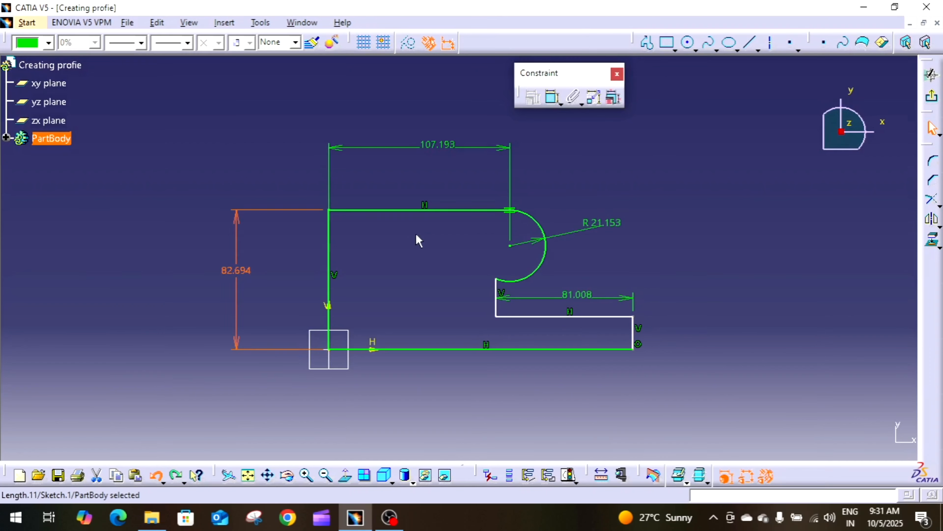
key("ctrl+z")
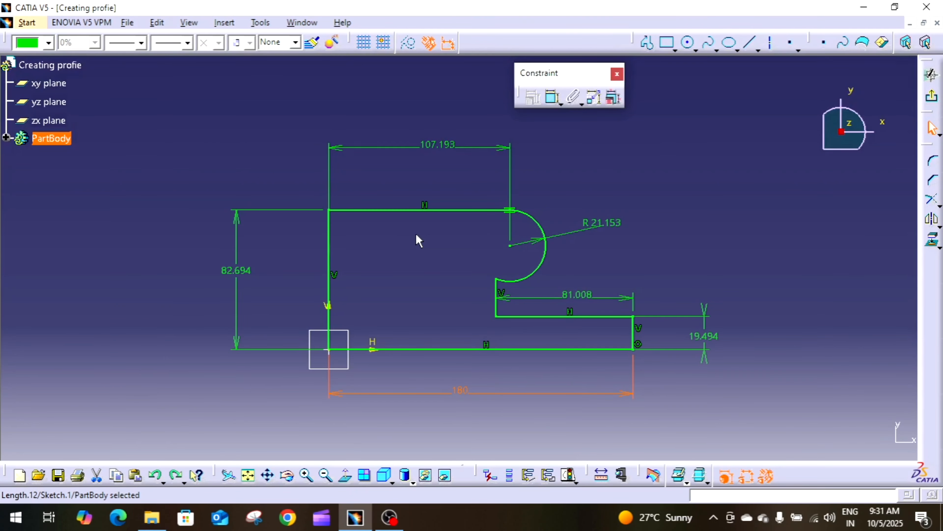
left_click(674, 207)
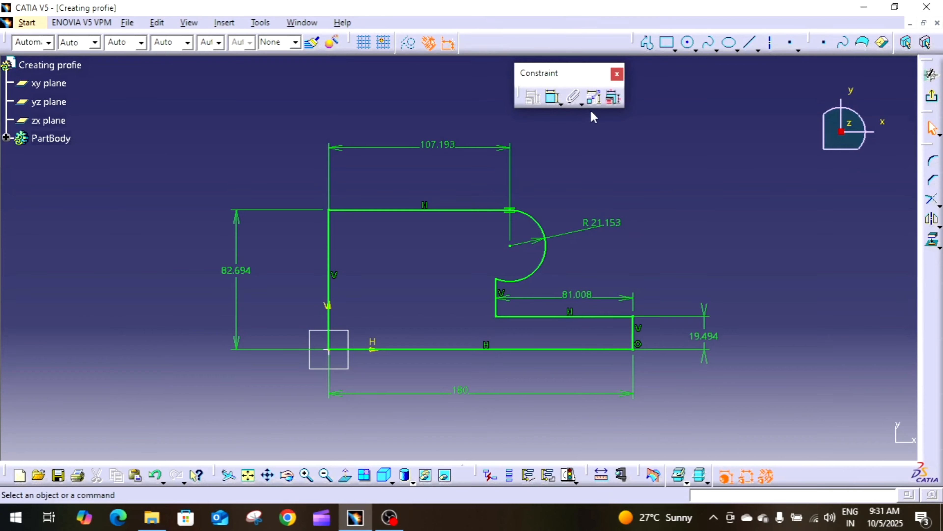
Step: Add a second, redundant length dimension to the profile's left vertical edge, placed between the edge and its existing dimension
left_click(553, 98)
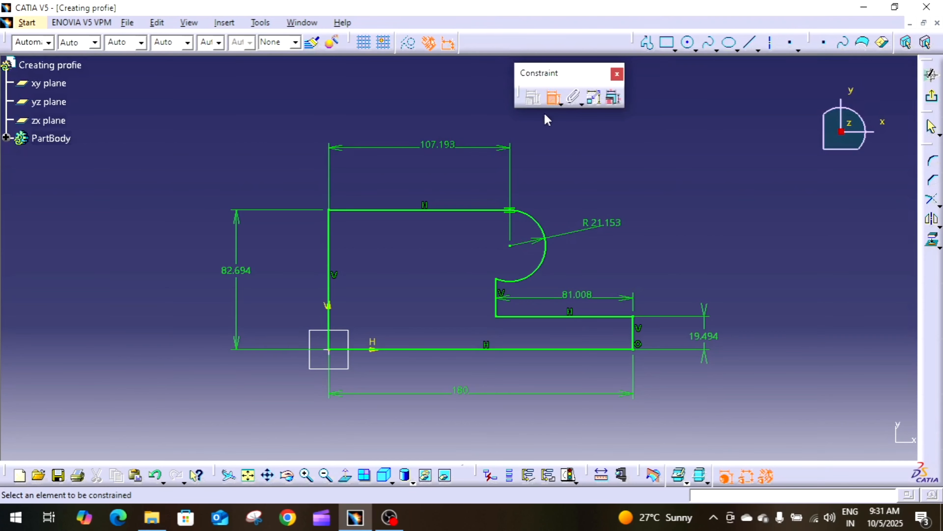
left_click(328, 256)
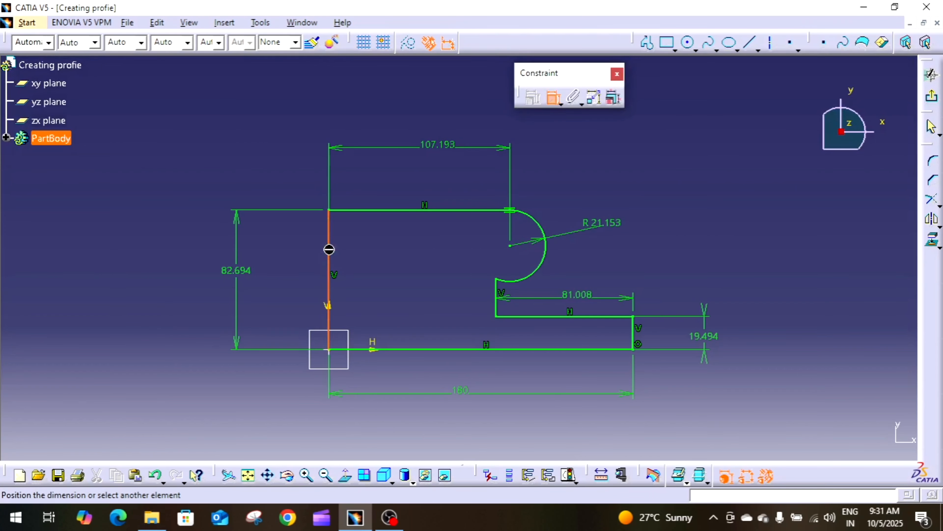
left_click(287, 264)
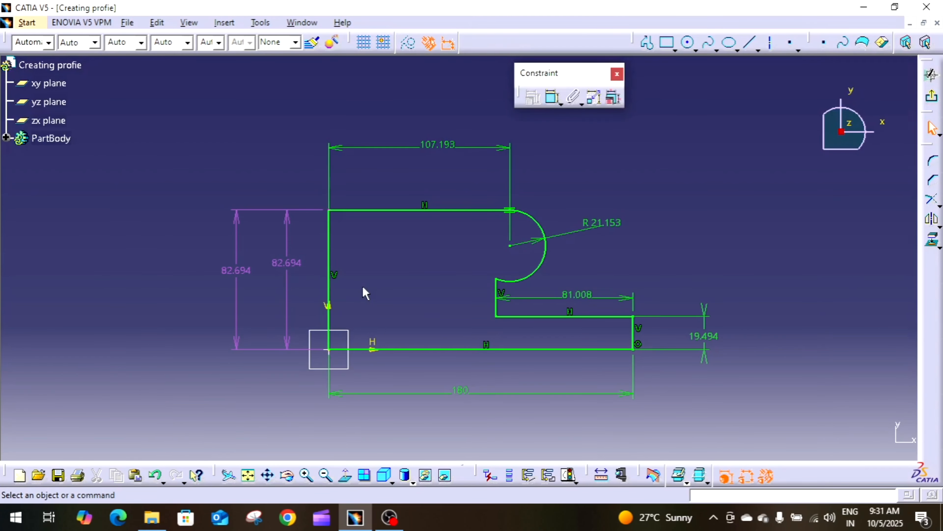
Step: Set the overall length dimension of the profile's bottom edge to 150 mm
double_click(467, 395)
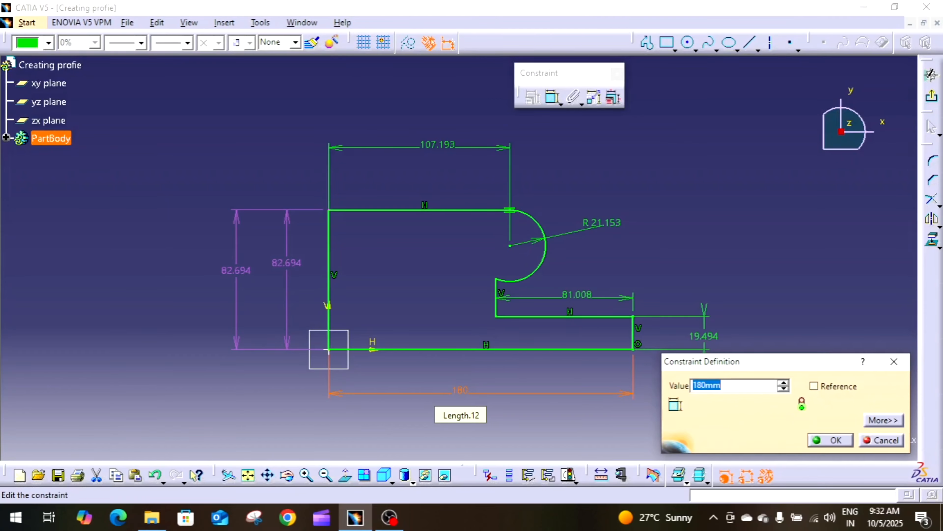
type("150")
key("Return")
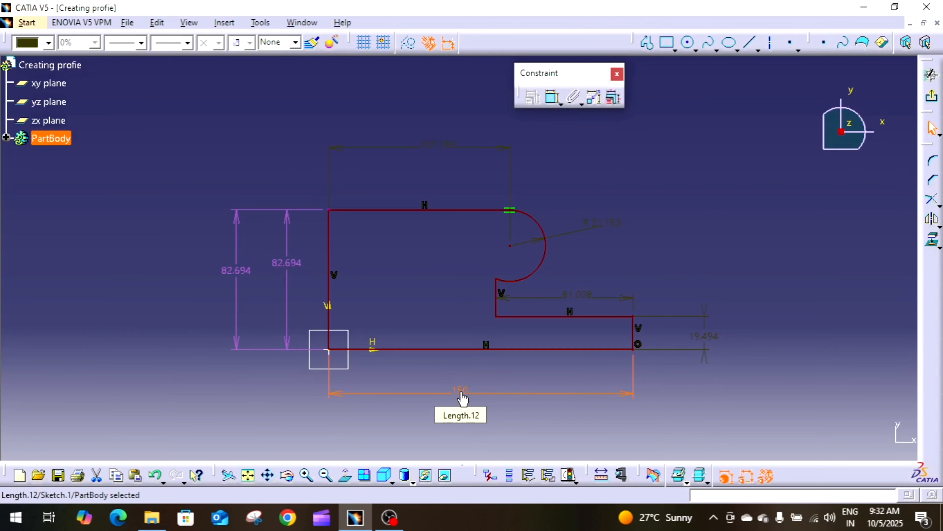
left_click(536, 416)
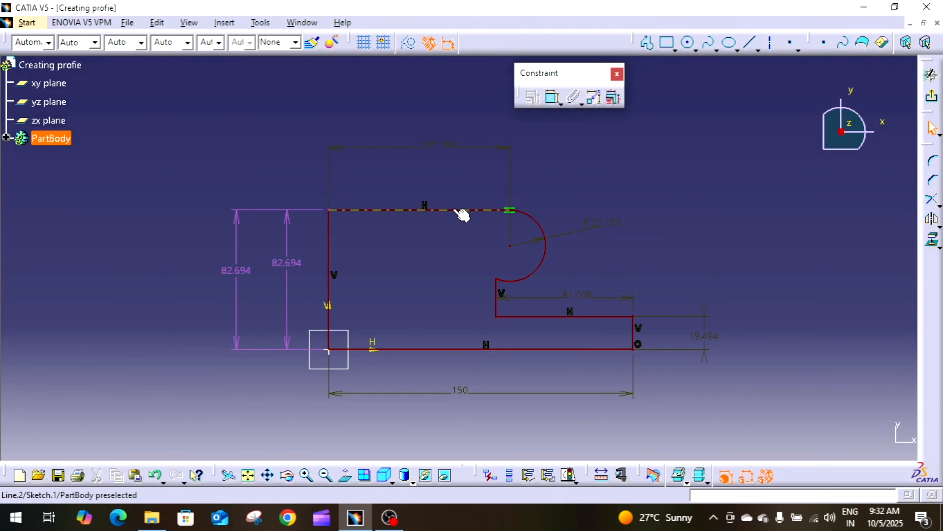
Step: Set the bottom edge's overall length to 180 mm and delete the duplicate length dimension on the left vertical edge
double_click(465, 390)
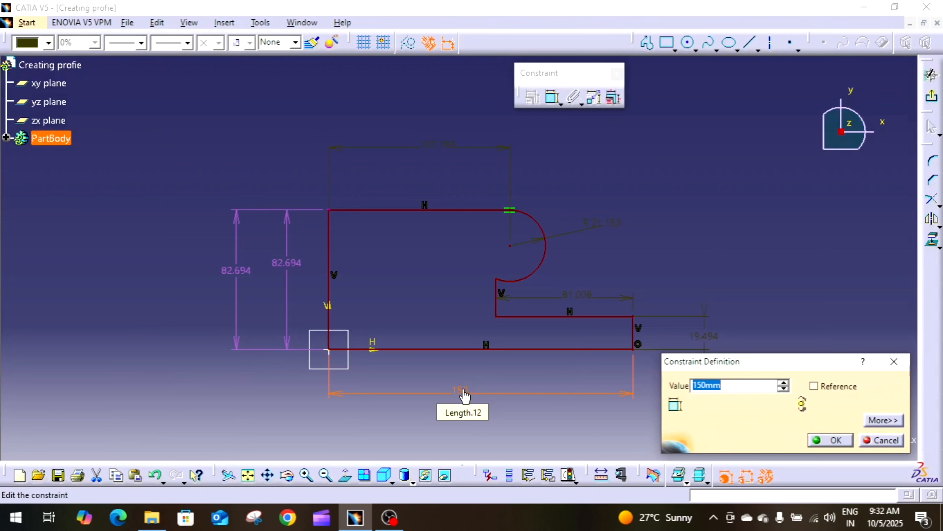
type("180")
key("Return")
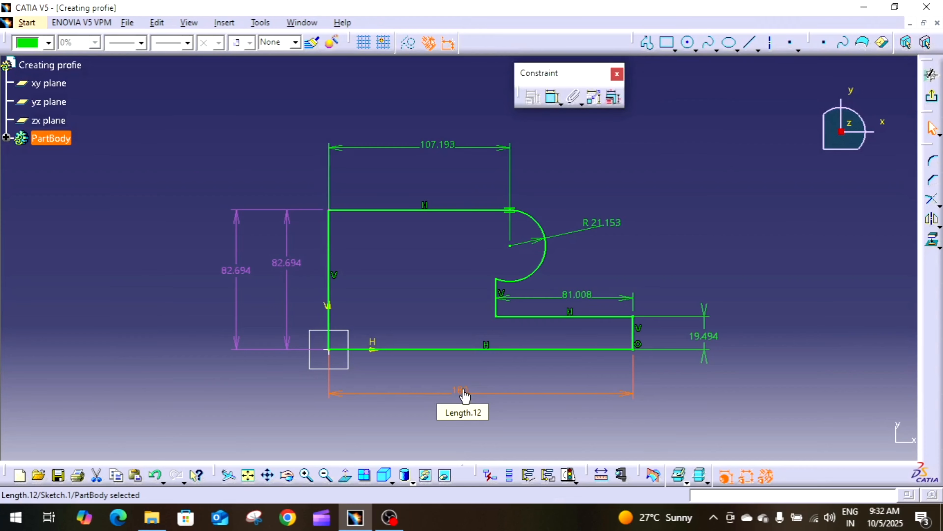
left_click(438, 270)
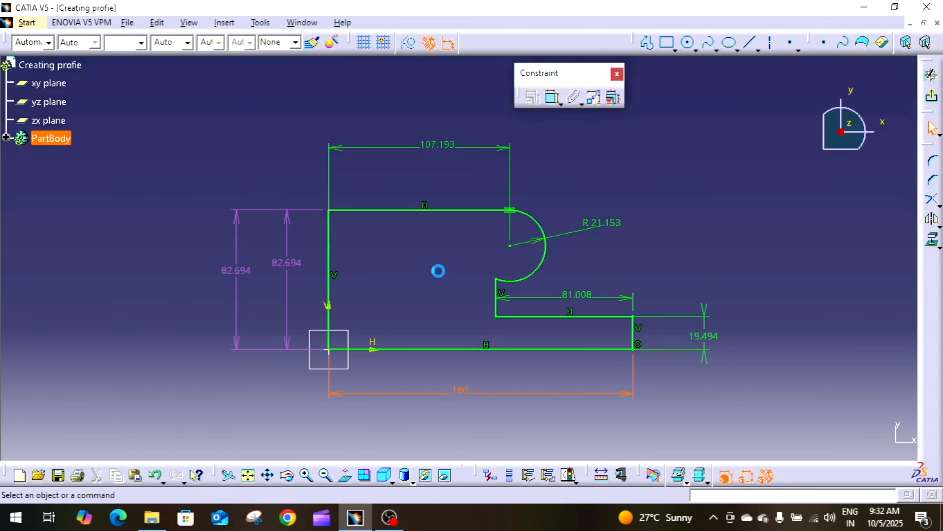
left_click(298, 265)
key("Delete")
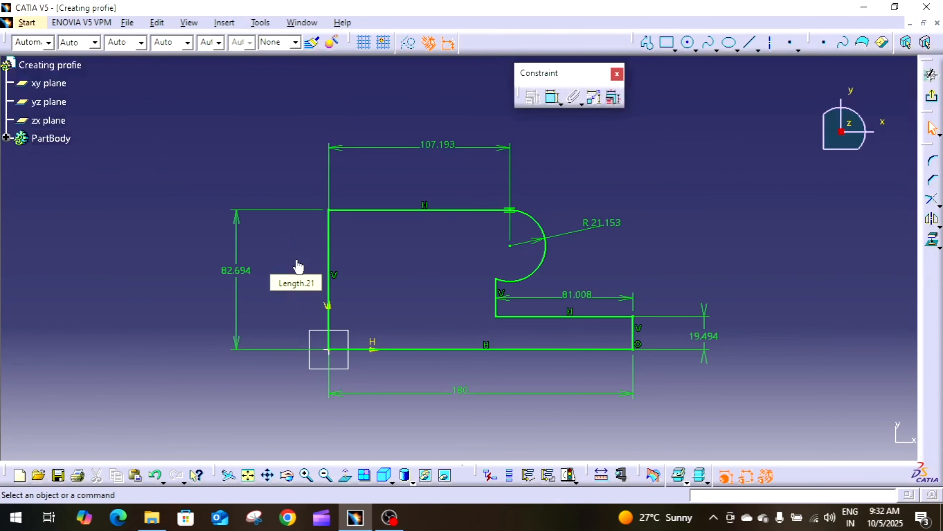
Step: Apply a Fix constraint to the profile's left vertical edge, keeping its Length and Vertical constraints
left_click(330, 253)
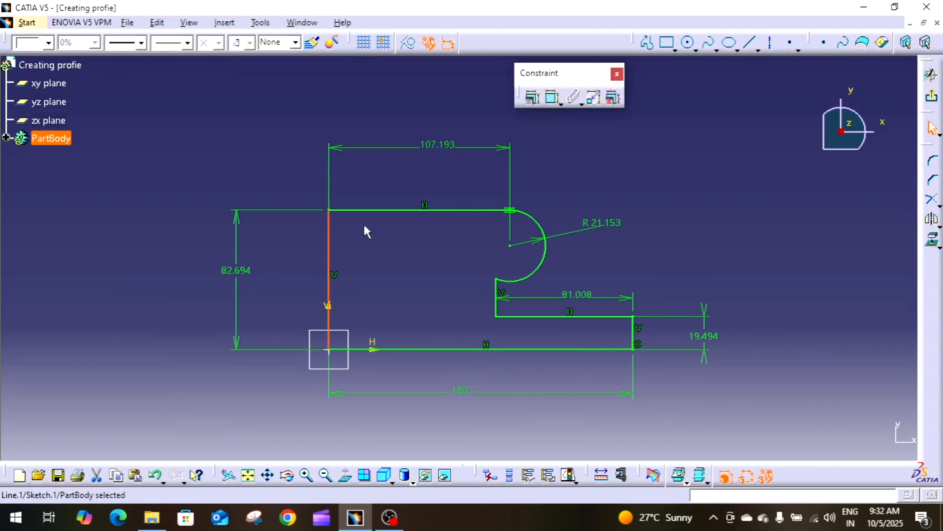
left_click(534, 97)
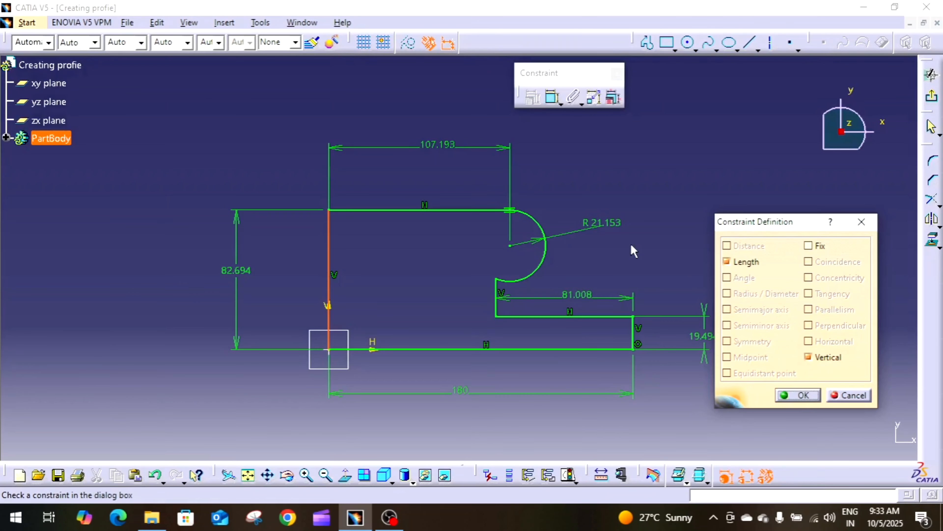
left_click(808, 246)
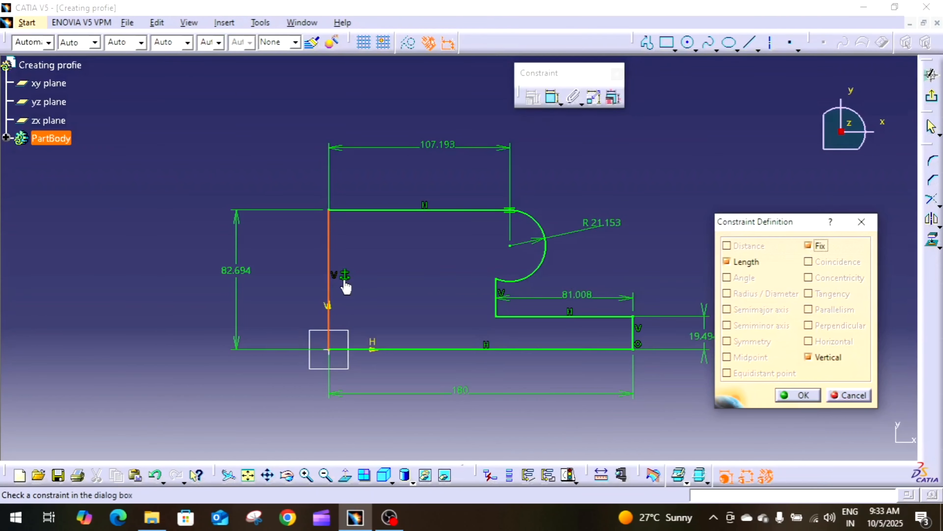
left_click(799, 395)
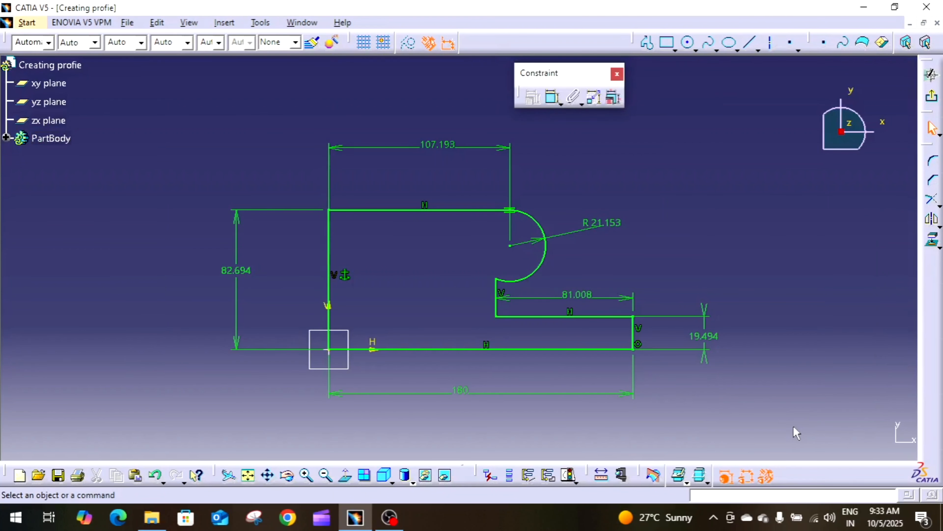
Step: Set the length dimension of the fixed left vertical edge to 85 mm
double_click(237, 272)
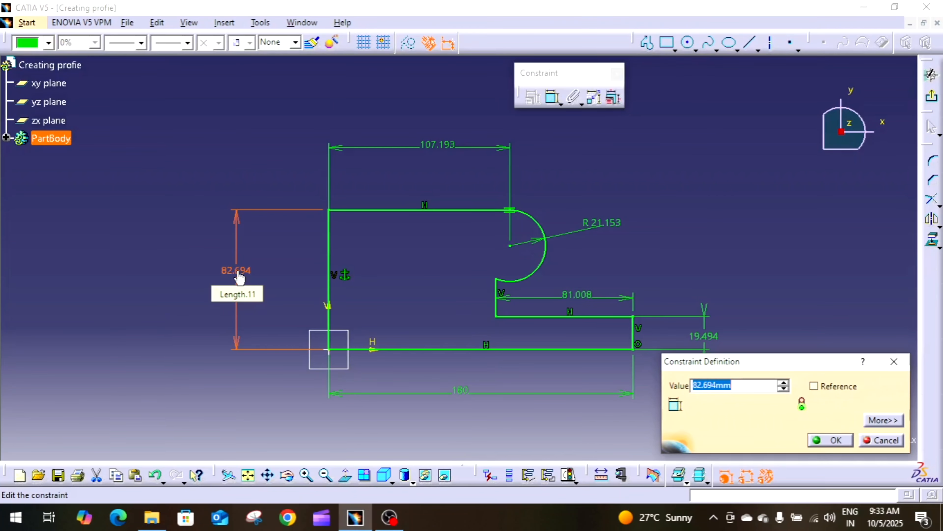
type("85")
key("Return")
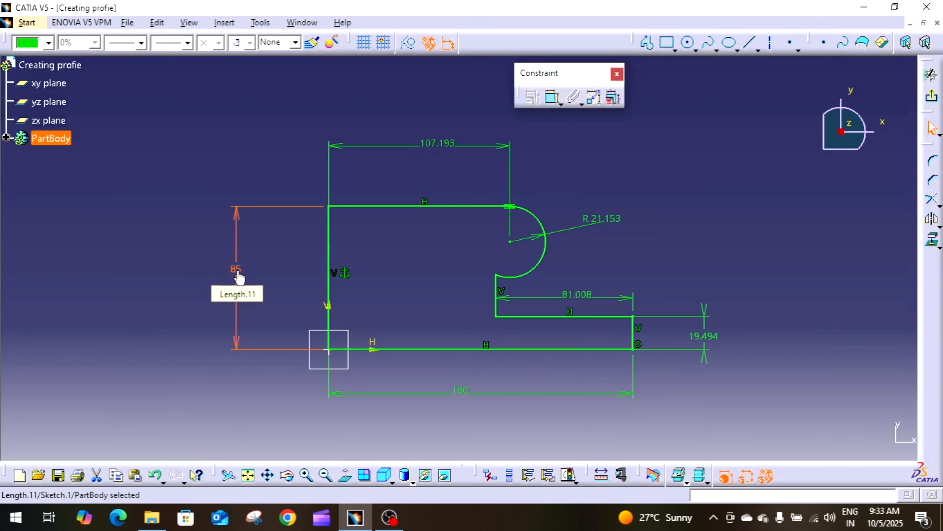
left_click(305, 306)
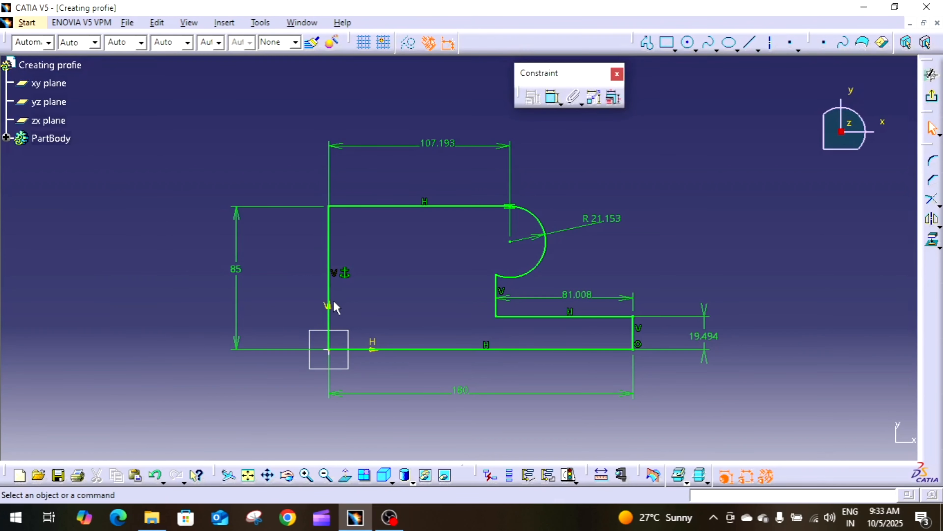
left_click(327, 279)
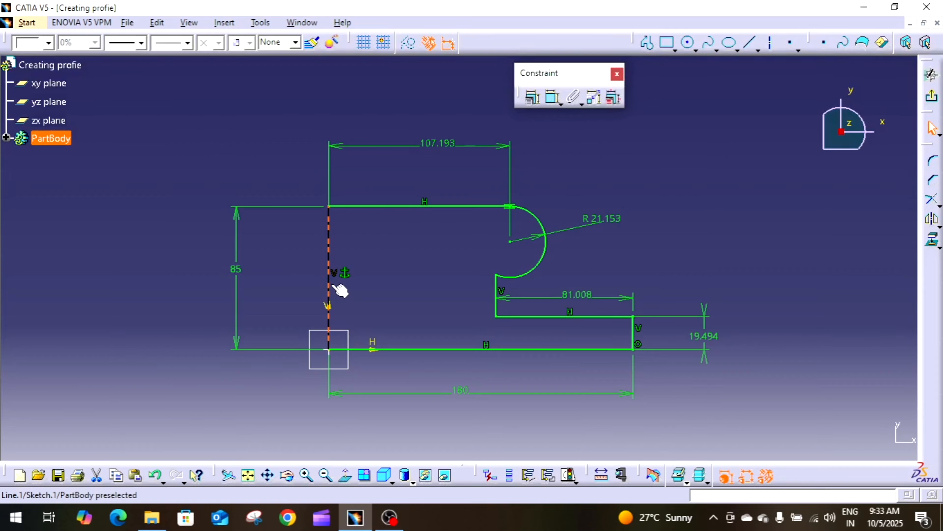
left_click(332, 185)
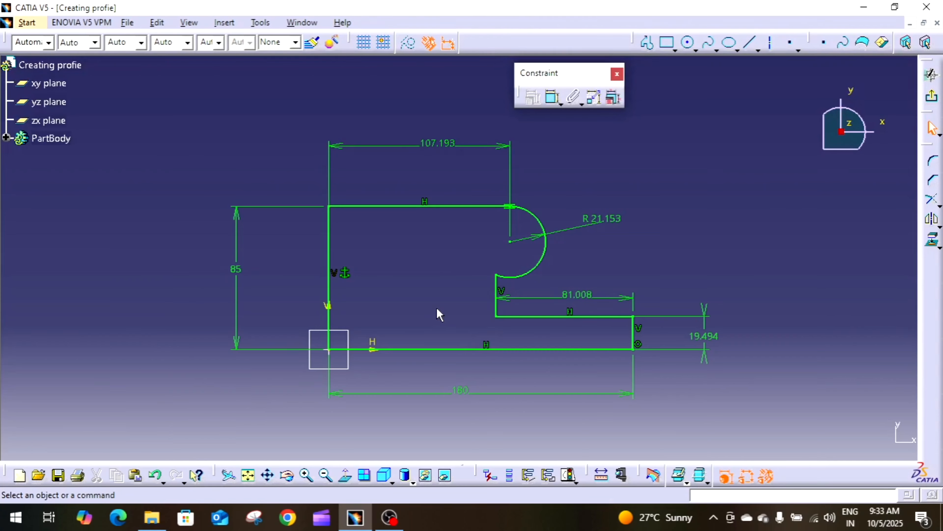
Step: Sketch a separate horizontal line in the empty area to the right of the stepped profile
middle_click_drag(707, 329, 423, 317)
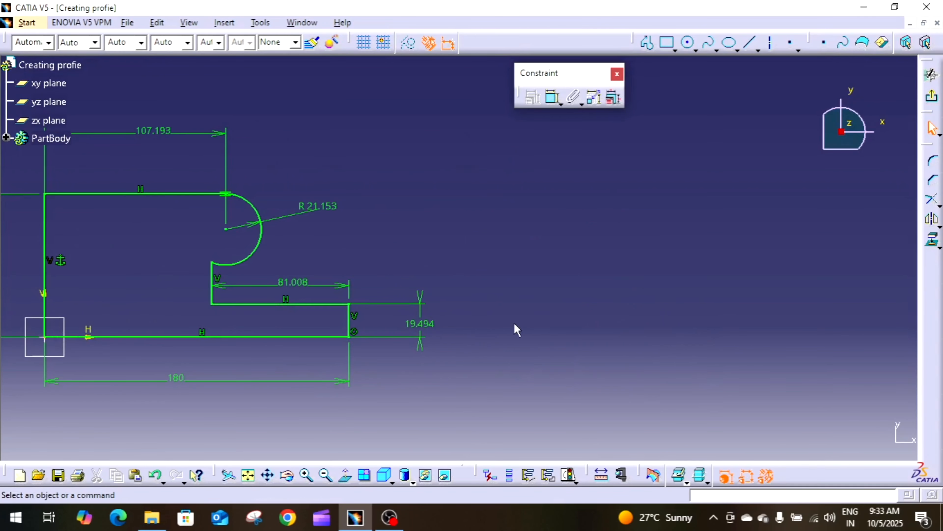
left_click(751, 42)
left_click(349, 303)
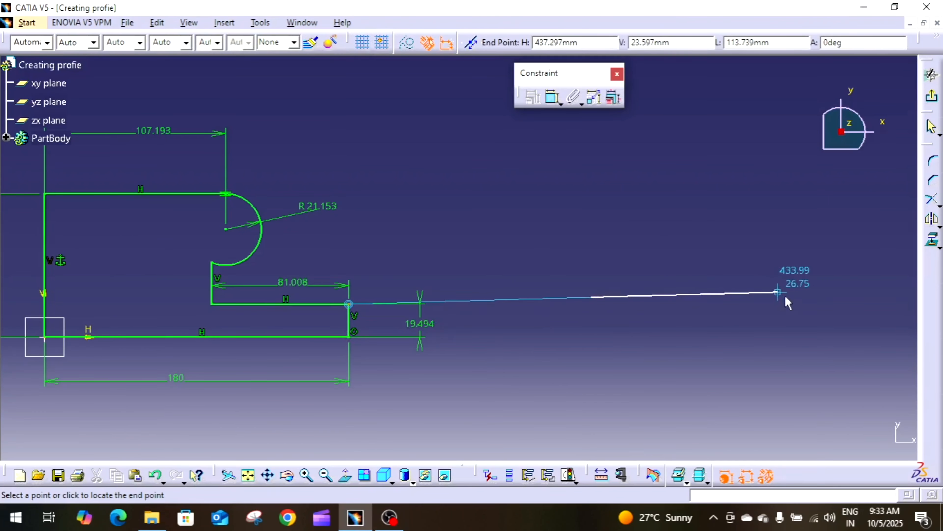
left_click(816, 299)
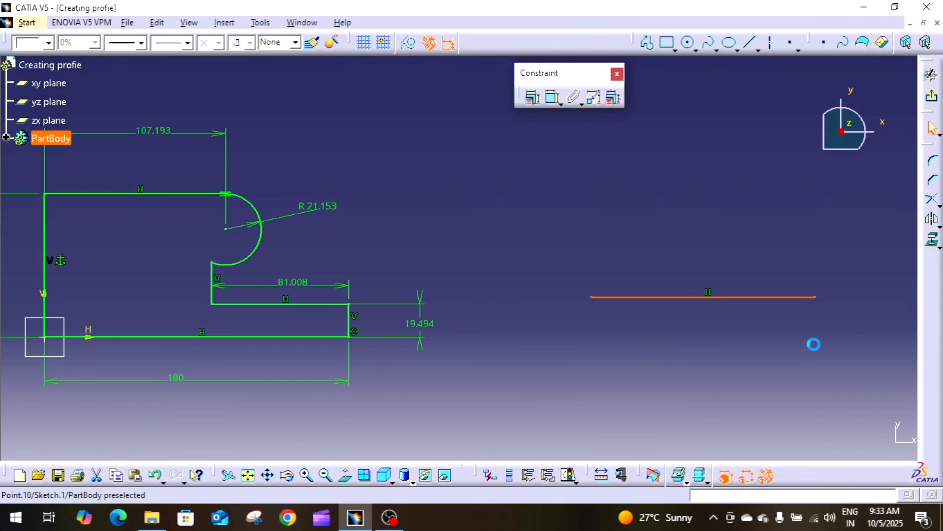
Step: Sketch a short, nearly vertical line above the middle of the separate horizontal line, without touching it
left_click(751, 43)
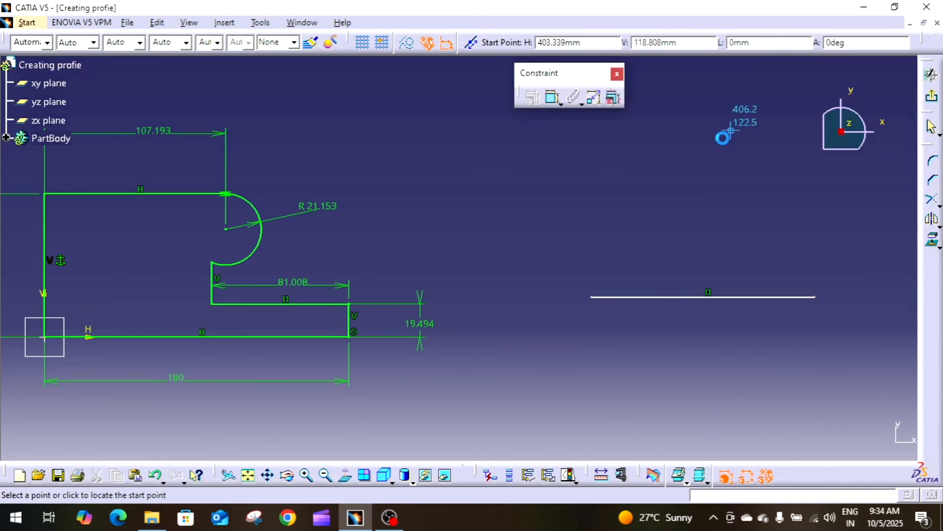
left_click(704, 130)
left_click(699, 223)
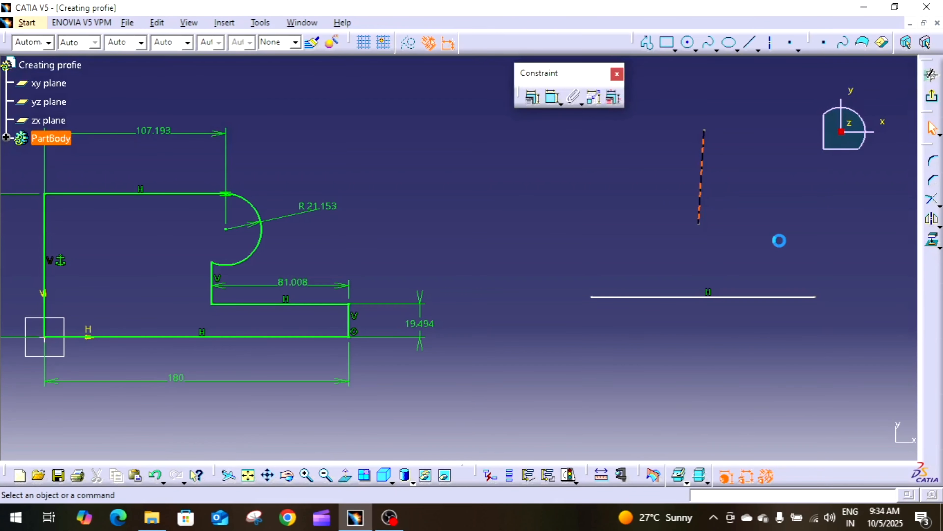
left_click(781, 245)
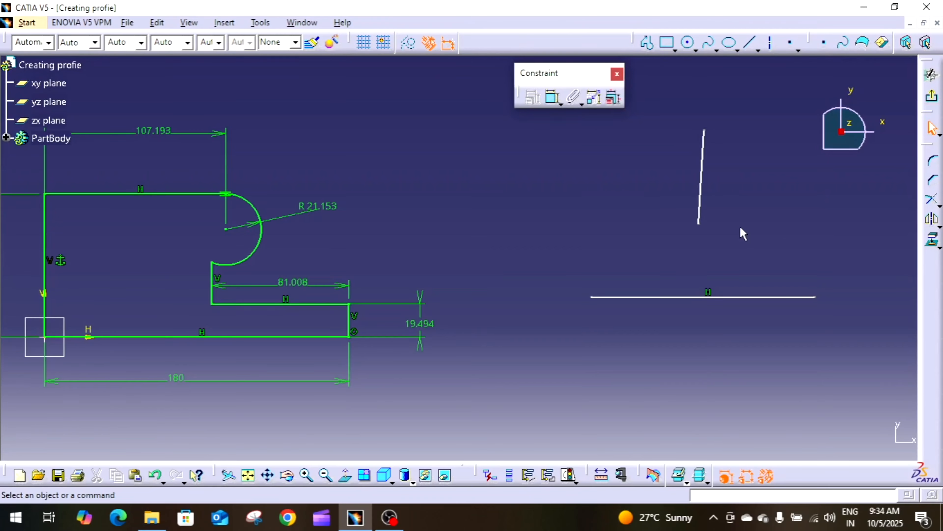
Step: Apply a Coincidence constraint between the lower endpoint of the nearly vertical line and the separate horizontal line
left_click(700, 226)
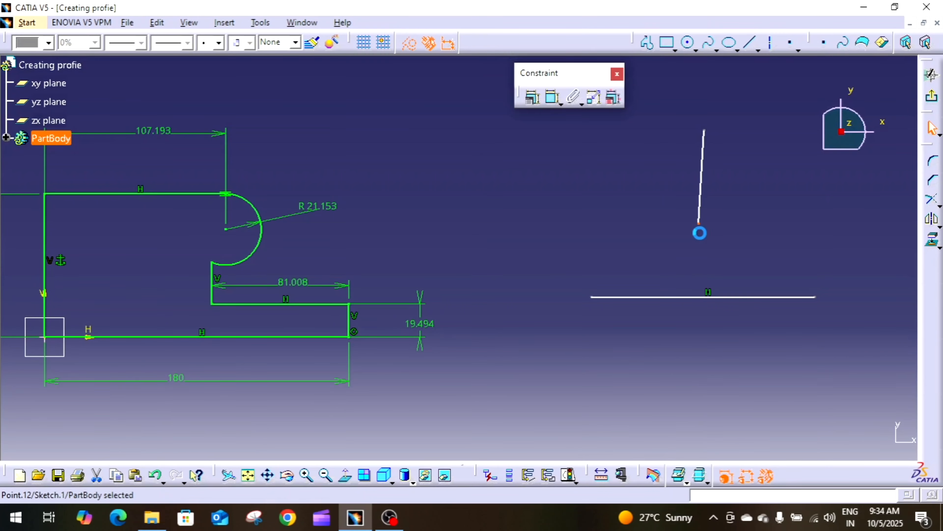
left_click(685, 302, "ctrl")
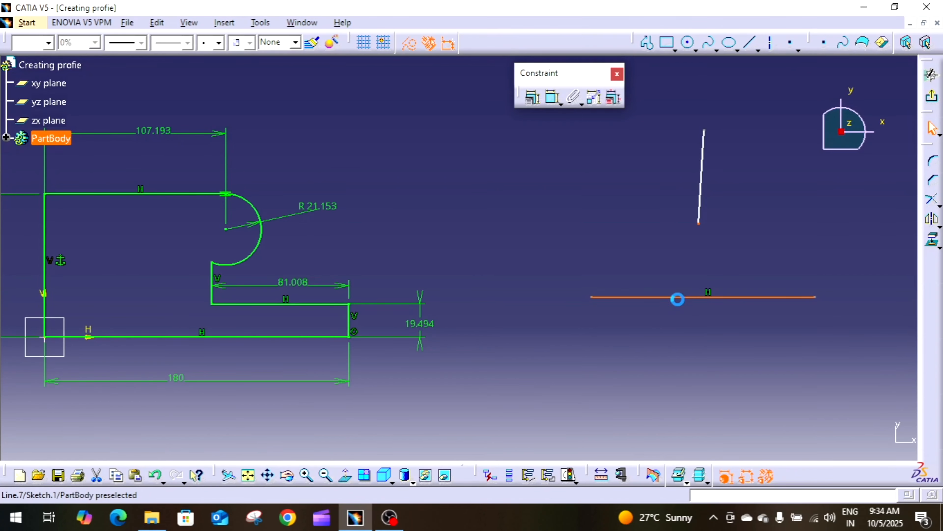
left_click(542, 102)
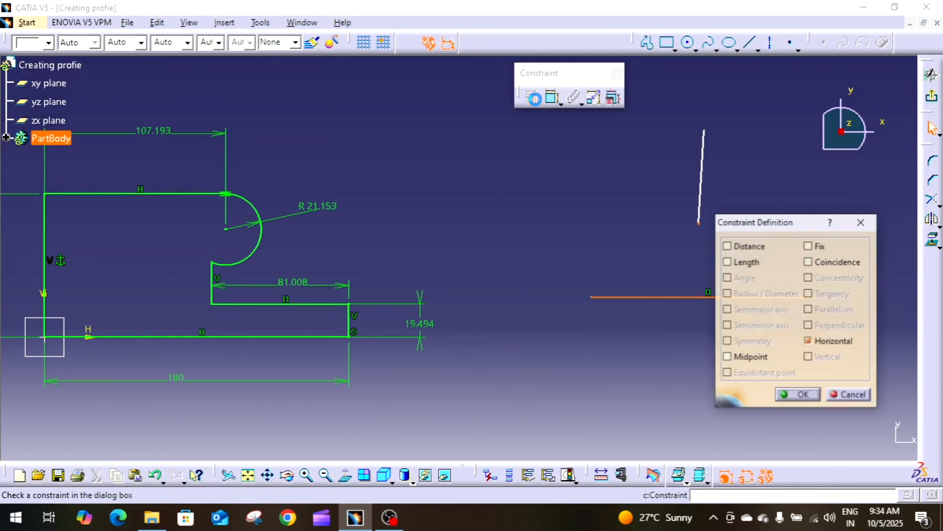
left_click(809, 262)
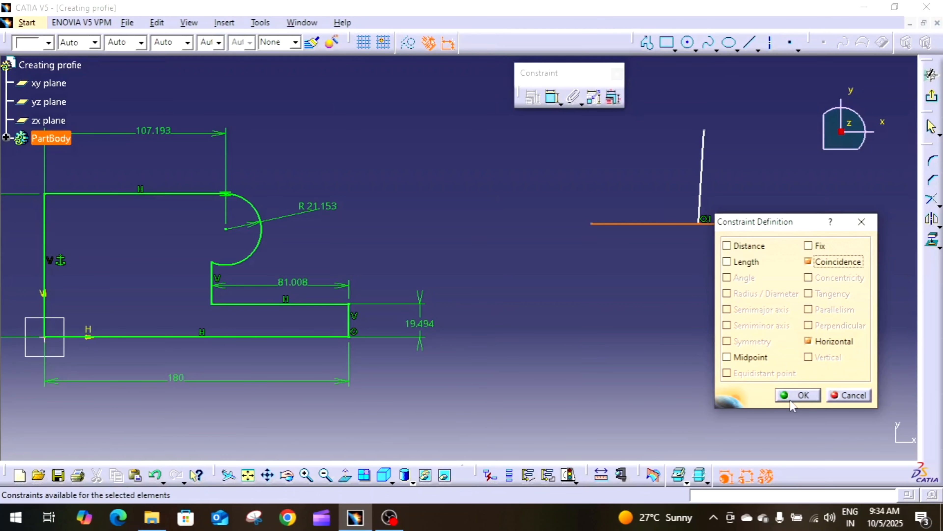
left_click(798, 395)
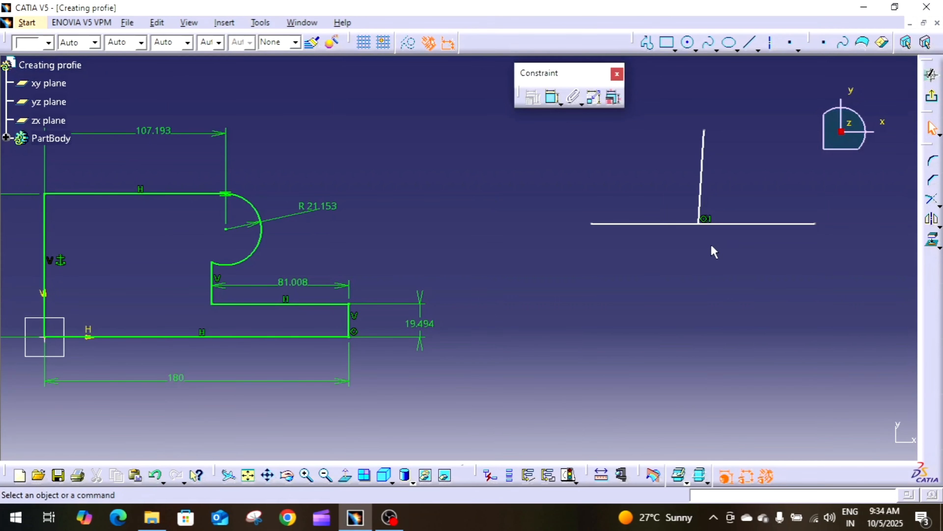
Step: Move the nearly vertical line and the horizontal line in turn to test their coincidence constraint
mouse_move(703, 215)
left_mouse_down()
mouse_move(710, 181)
mouse_move(708, 213)
mouse_move(656, 269)
mouse_move(697, 204)
mouse_move(709, 195)
mouse_move(718, 204)
left_mouse_up()
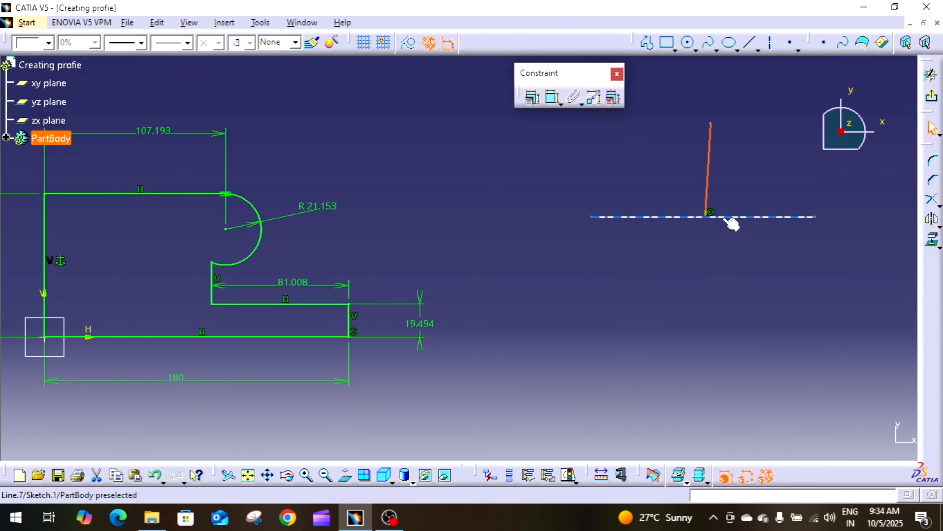
left_click_drag(731, 223, 729, 266)
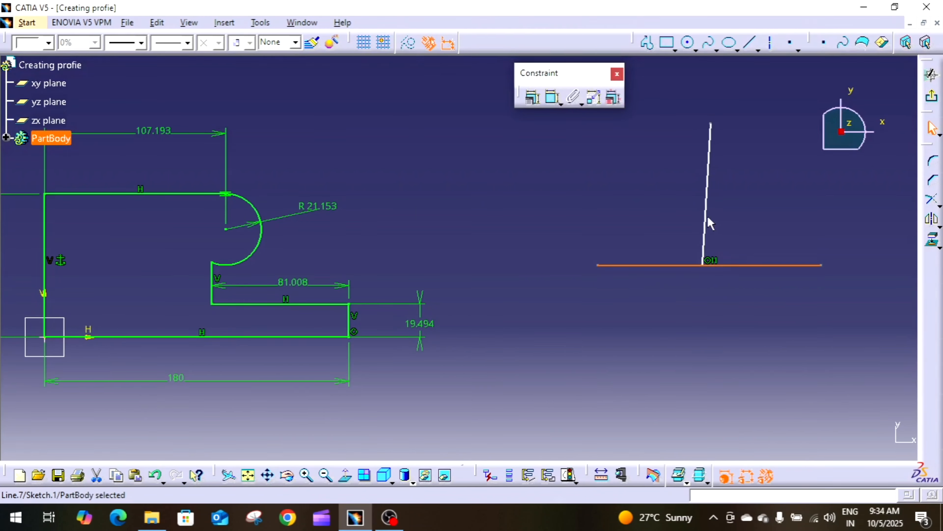
mouse_move(708, 218)
left_mouse_down()
mouse_move(747, 225)
mouse_move(686, 213)
mouse_move(721, 214)
left_mouse_up()
left_click(766, 208)
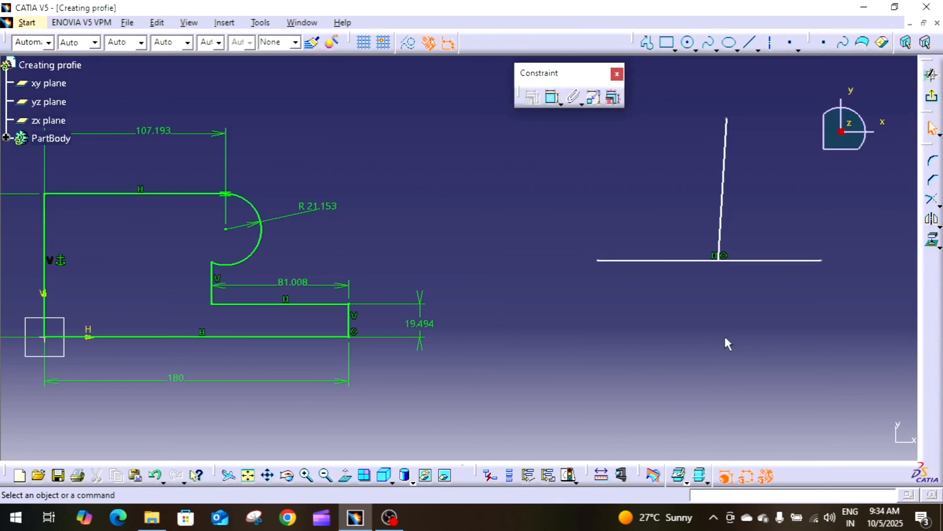
Step: Sketch a circle with a radius of about 35.5 mm below the separate horizontal line, near its outer end
mouse_move(745, 329)
middle_mouse_down()
mouse_move(762, 320)
mouse_move(529, 327)
mouse_move(538, 361)
mouse_move(581, 316)
mouse_move(675, 264)
middle_mouse_up()
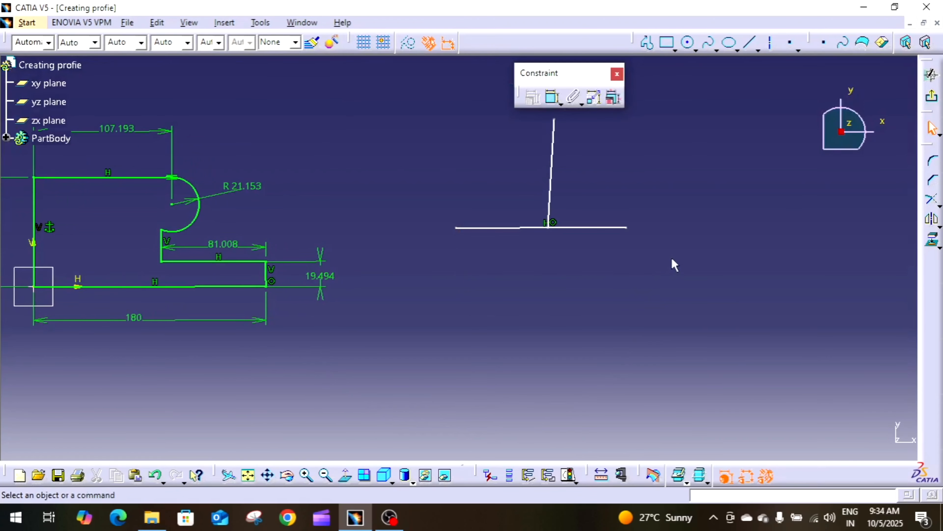
left_click(687, 42)
left_click(613, 297)
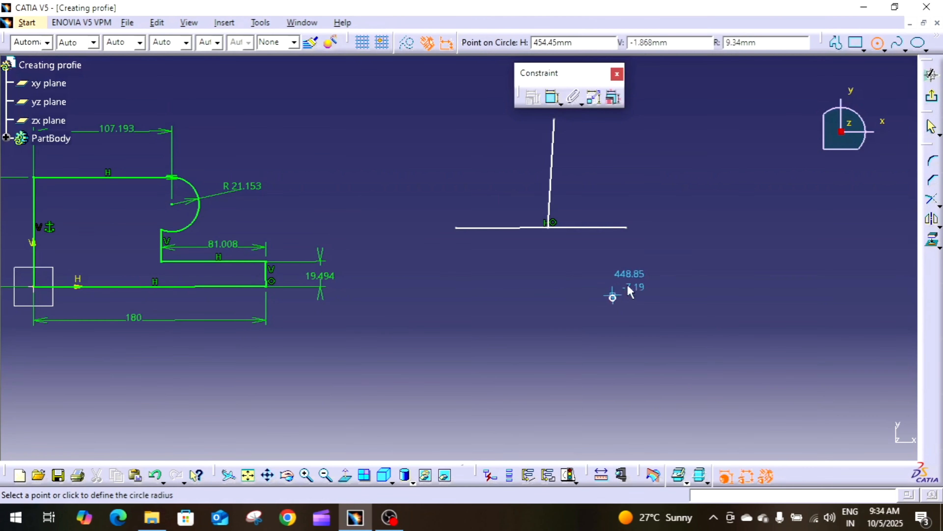
left_click(652, 275)
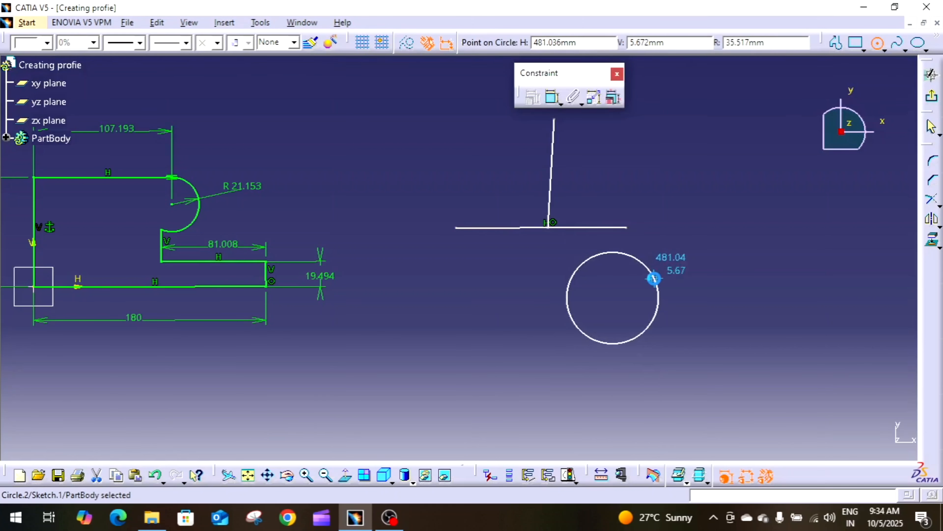
Step: Delete the nearly vertical line and the separate horizontal line, leaving the circle in place
left_click_drag(560, 225, 511, 183)
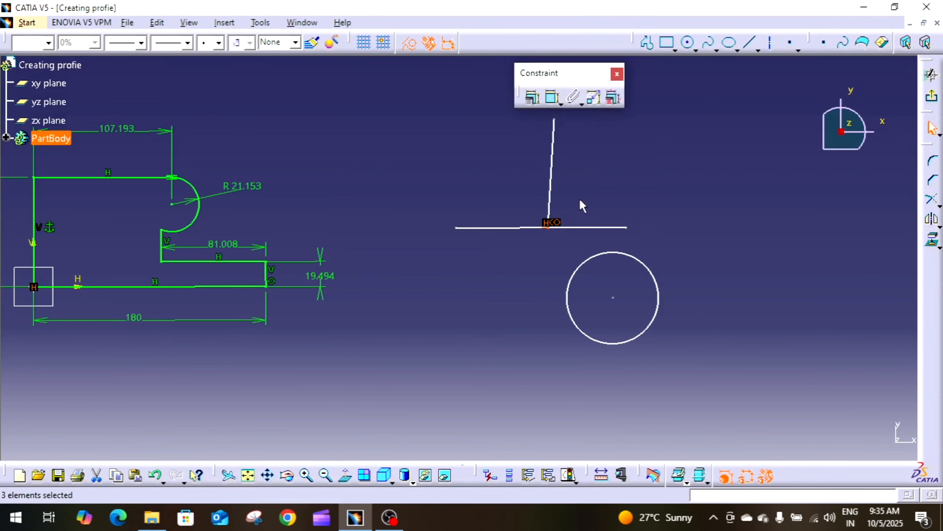
key("Delete")
left_click(553, 227)
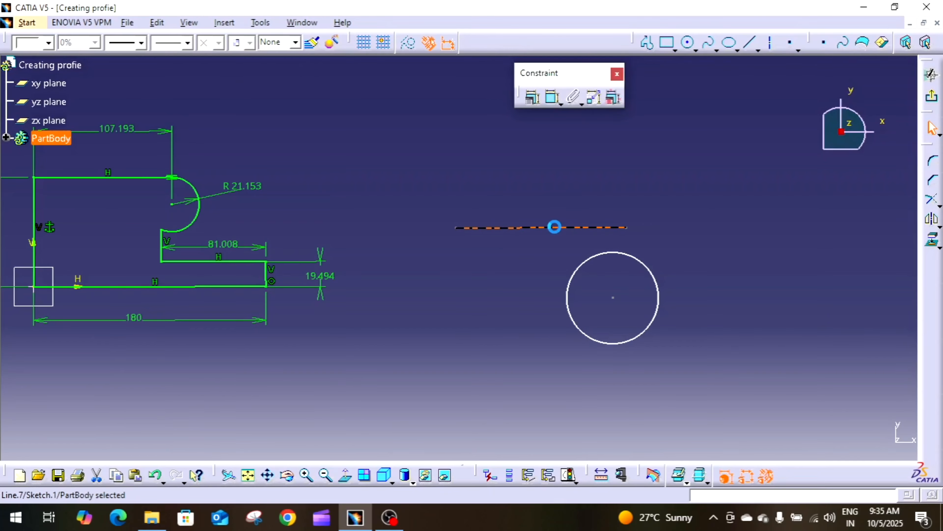
key("Delete")
Step: Sketch a second, smaller circle just to the right of the existing circle, without overlapping it
left_click(687, 42)
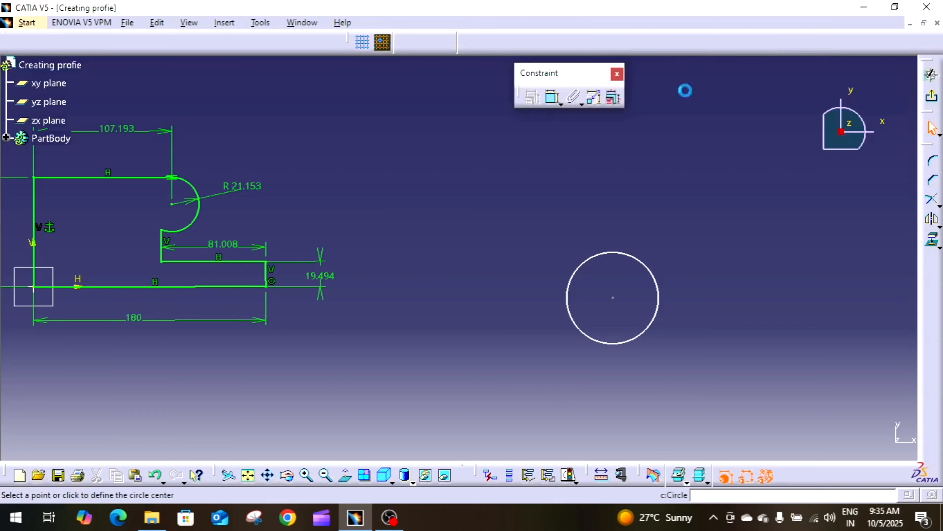
left_click(695, 283)
left_click(722, 273)
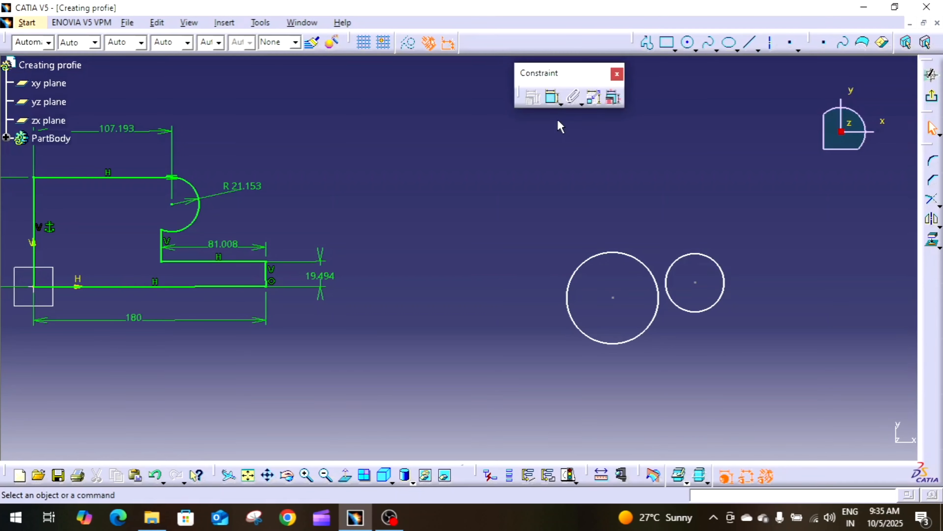
Step: Apply a Concentricity constraint between the large circle and the small circle
left_click(609, 258)
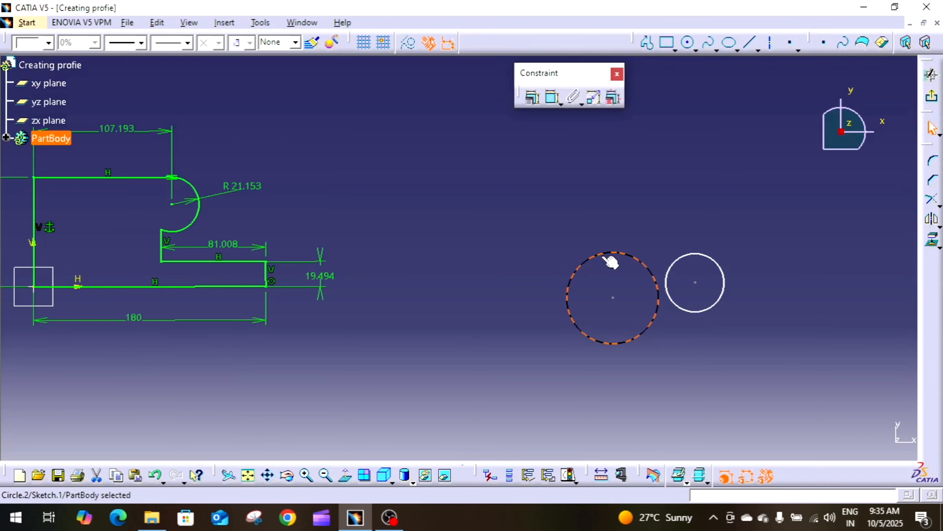
left_click(678, 265, "ctrl")
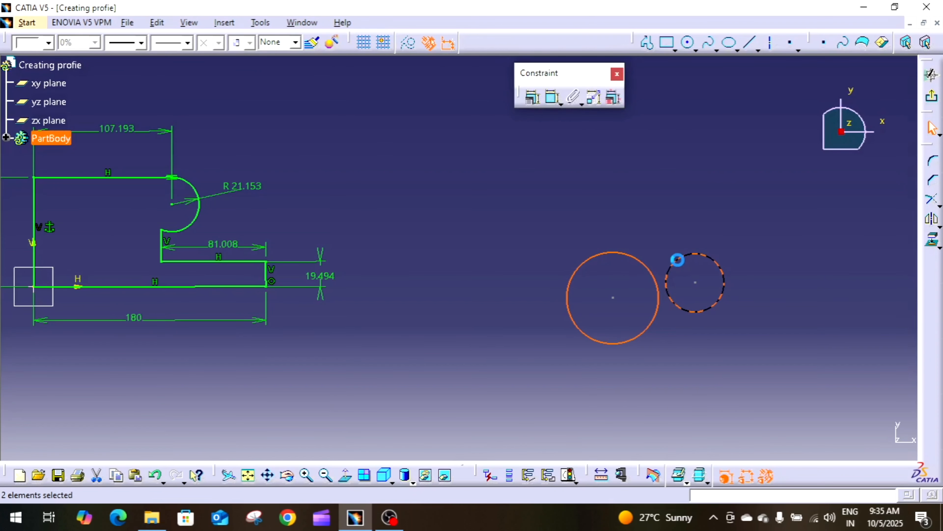
left_click(534, 105)
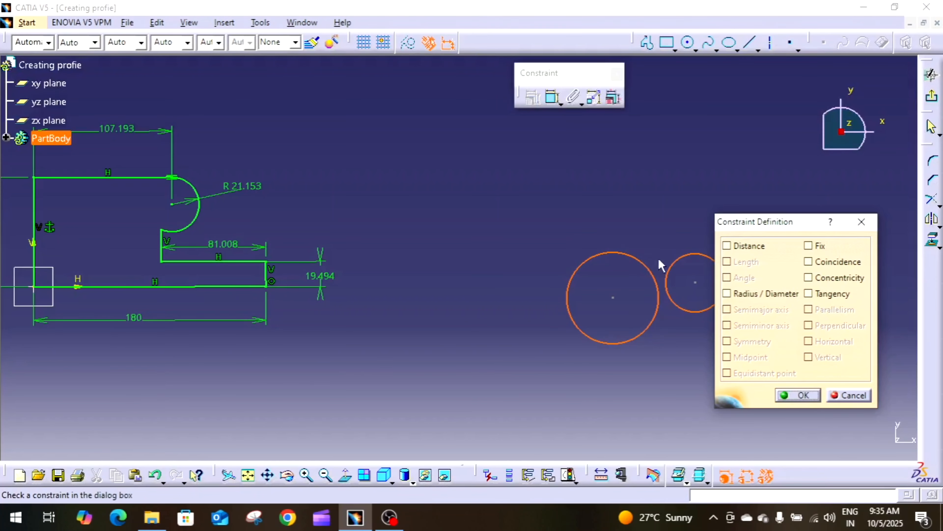
left_click(809, 278)
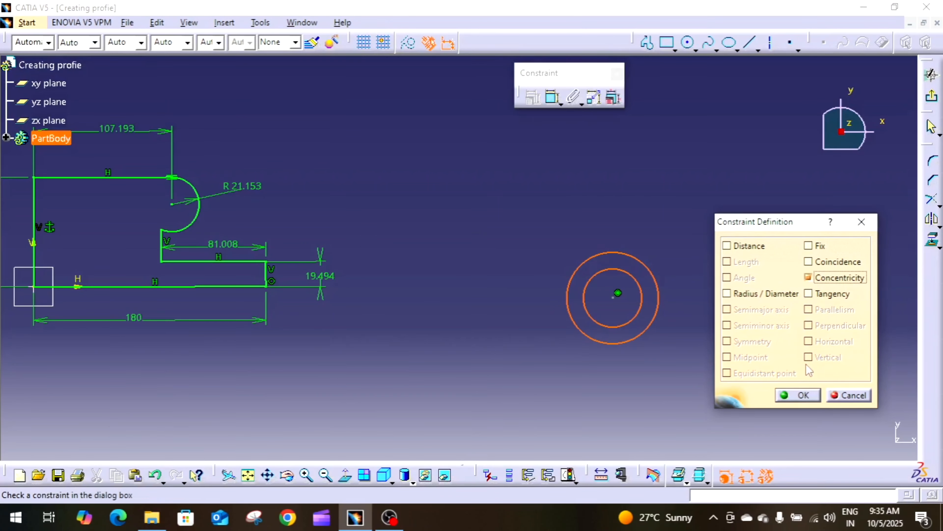
left_click(798, 394)
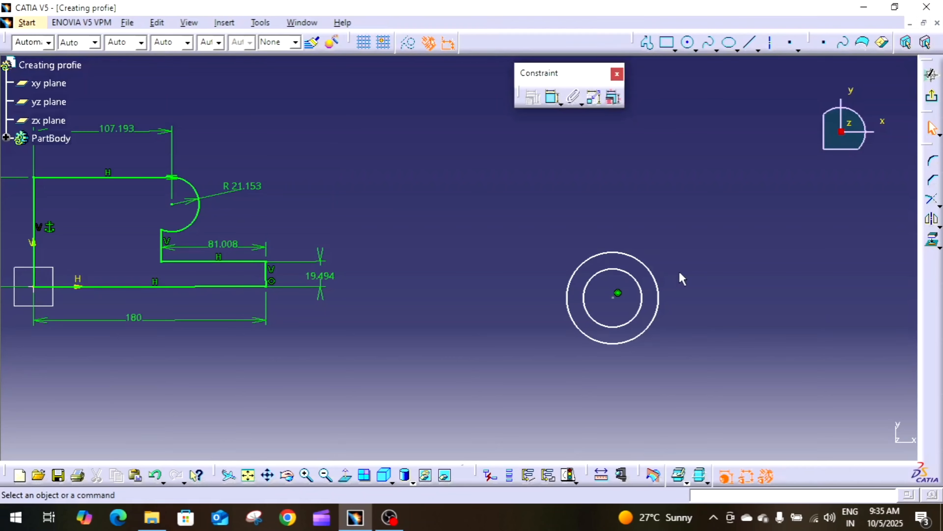
Step: Sketch a line sloping down to the right, in the empty area to the right of the concentric circles
mouse_move(680, 307)
middle_mouse_down()
mouse_move(632, 260)
mouse_move(601, 260)
middle_mouse_up()
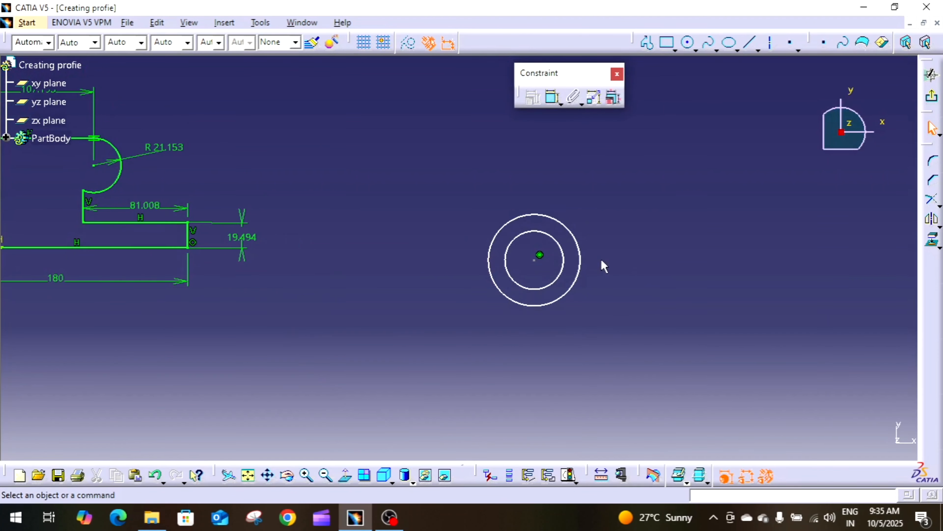
left_click(751, 45)
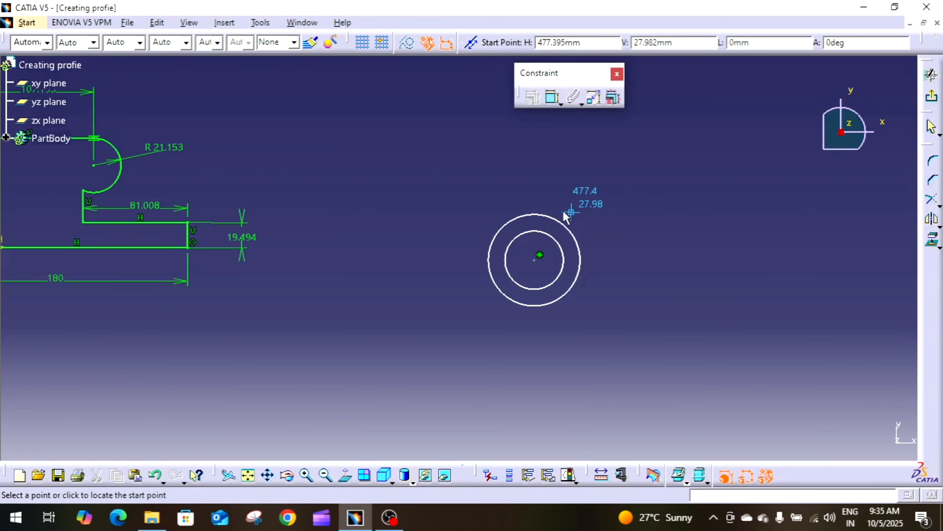
left_click(603, 209)
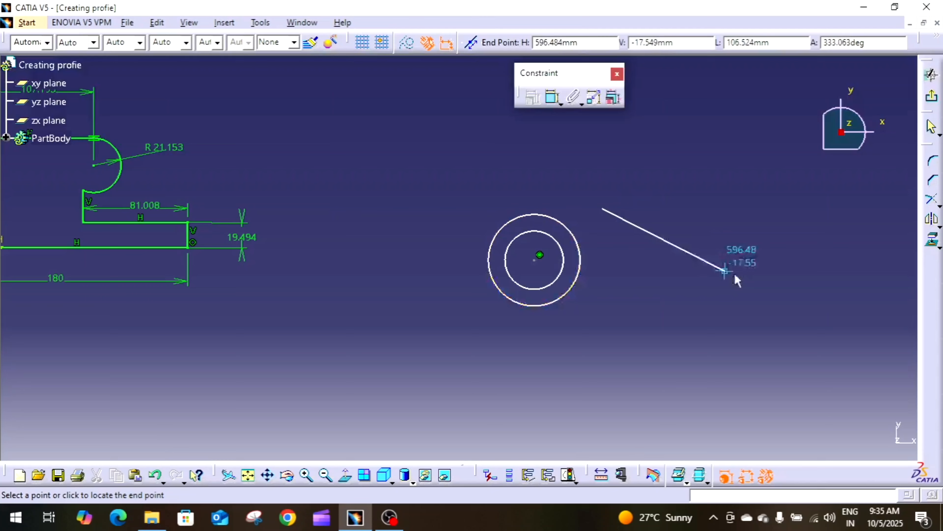
left_click(783, 287)
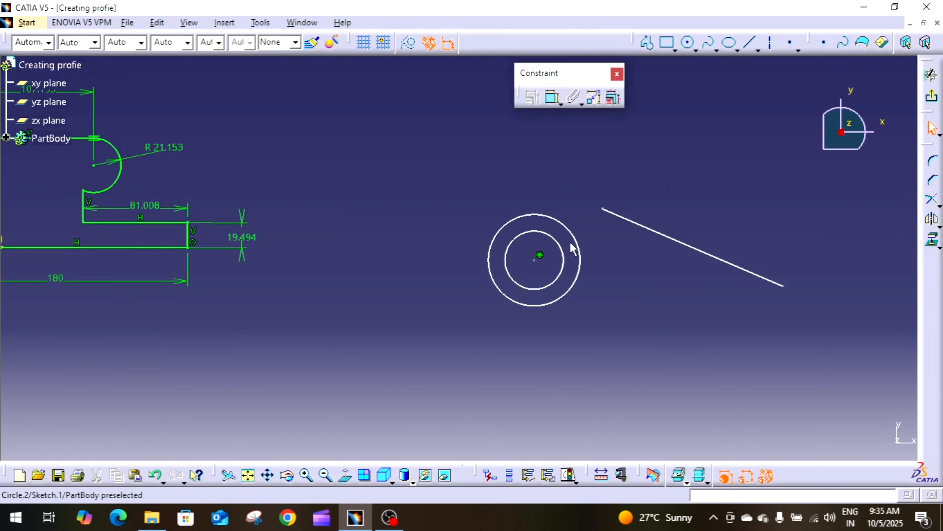
Step: Apply a Tangency constraint between the outer circle and the sloping line, and test it by moving the line away from the circle
left_click(580, 247)
left_click(611, 292)
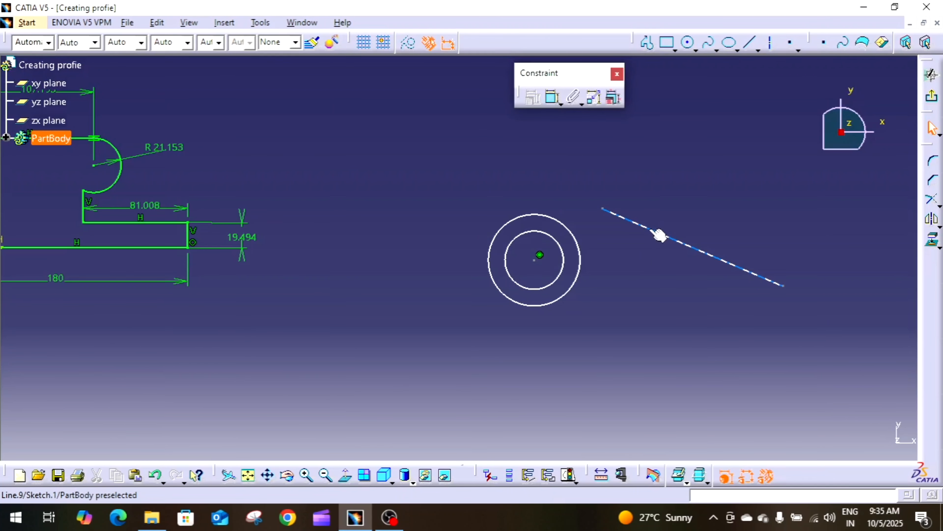
left_click(661, 233)
left_click(578, 242, "ctrl")
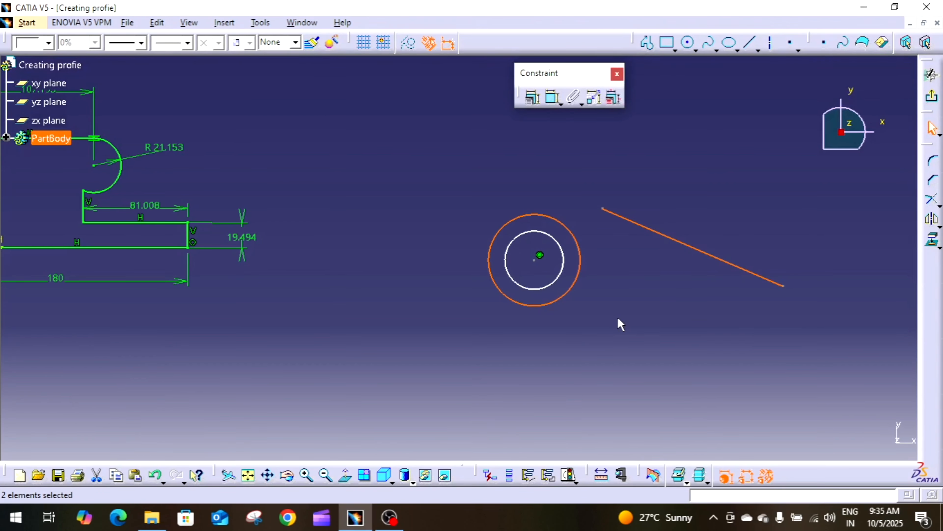
left_click(533, 100)
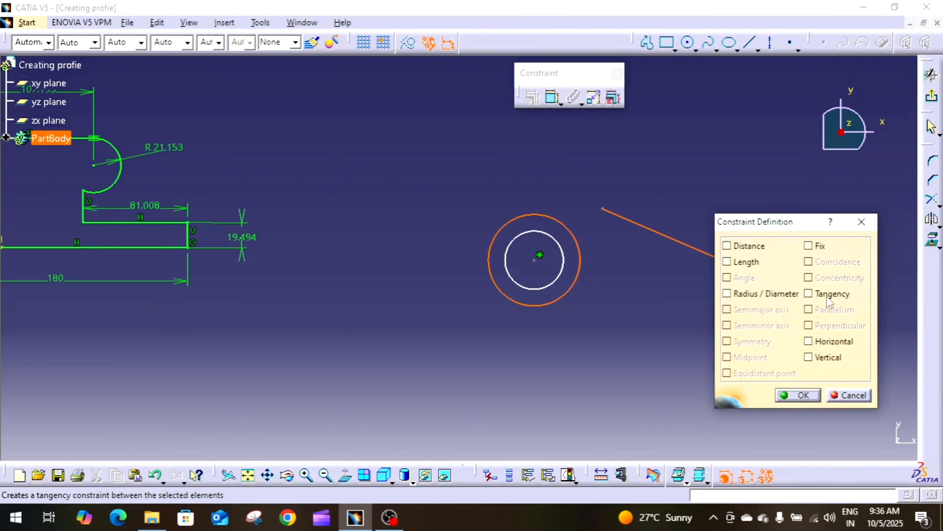
left_click(809, 294)
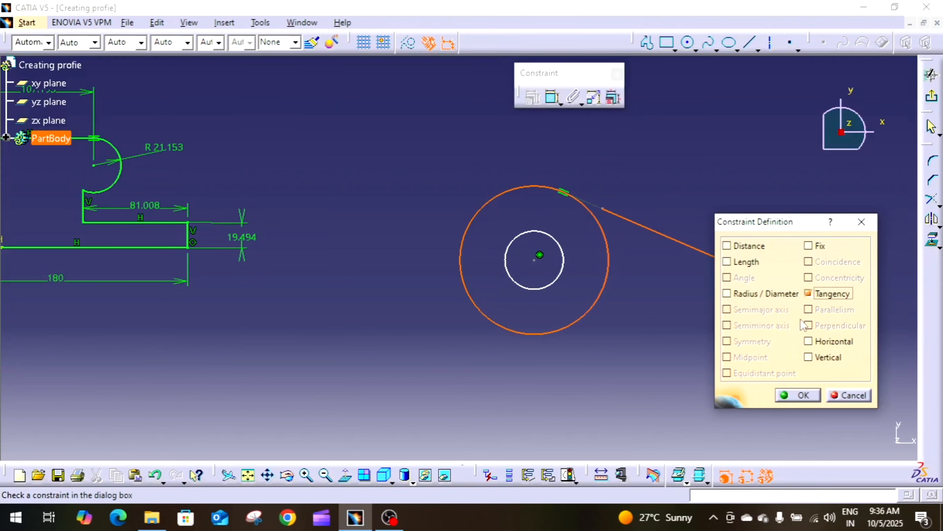
left_click(798, 395)
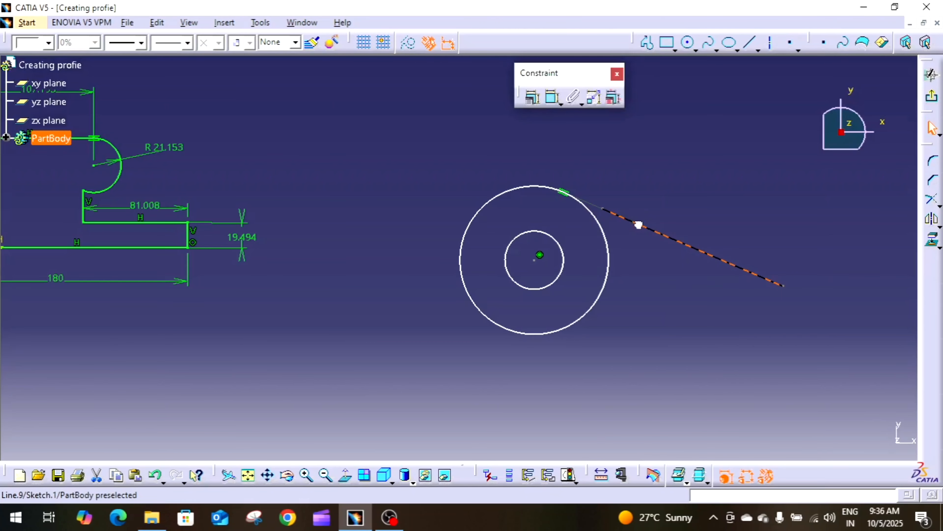
left_click_drag(638, 224, 676, 242)
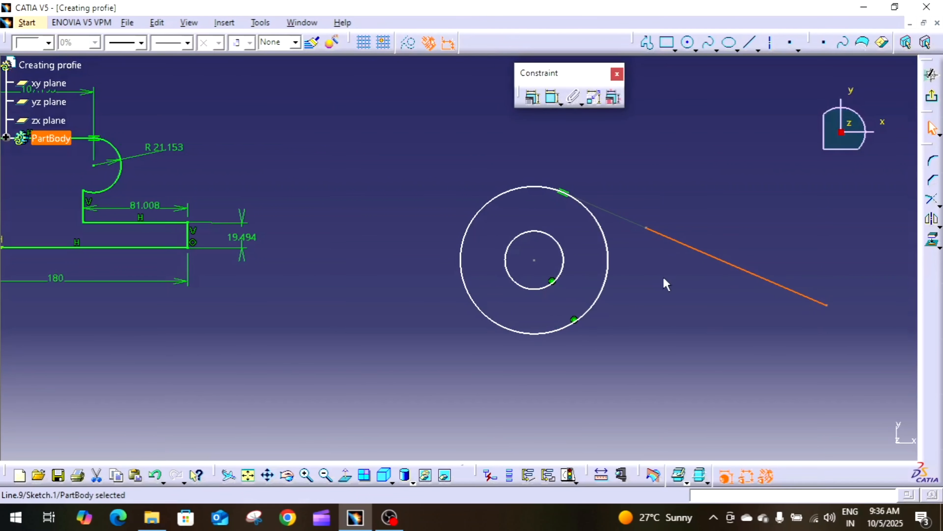
left_click(665, 280)
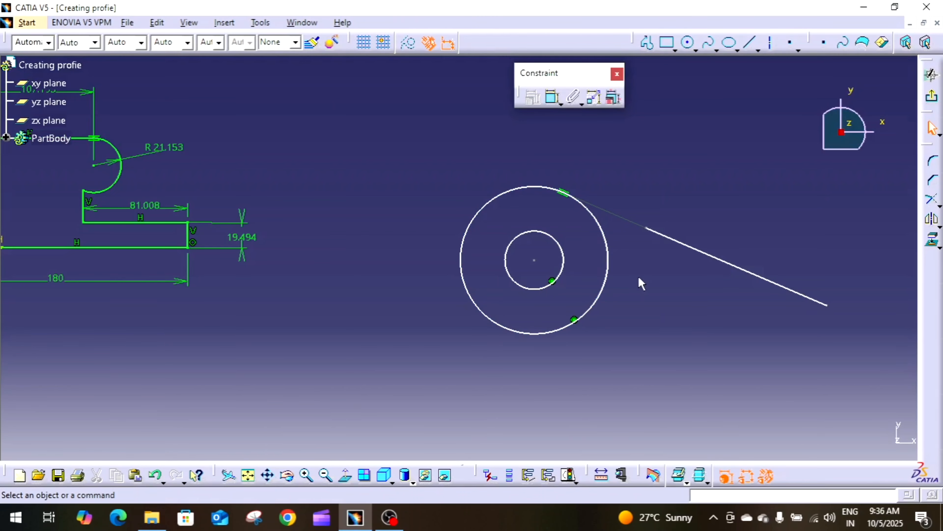
Step: Apply a Coincidence constraint between the upper endpoint of the sloping line and the outer circle
left_click(603, 231)
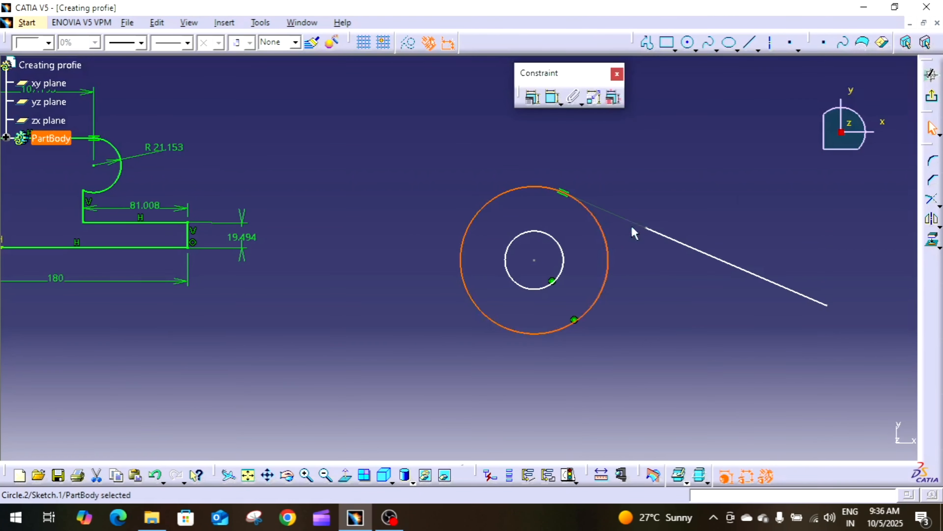
left_click(647, 227, "ctrl")
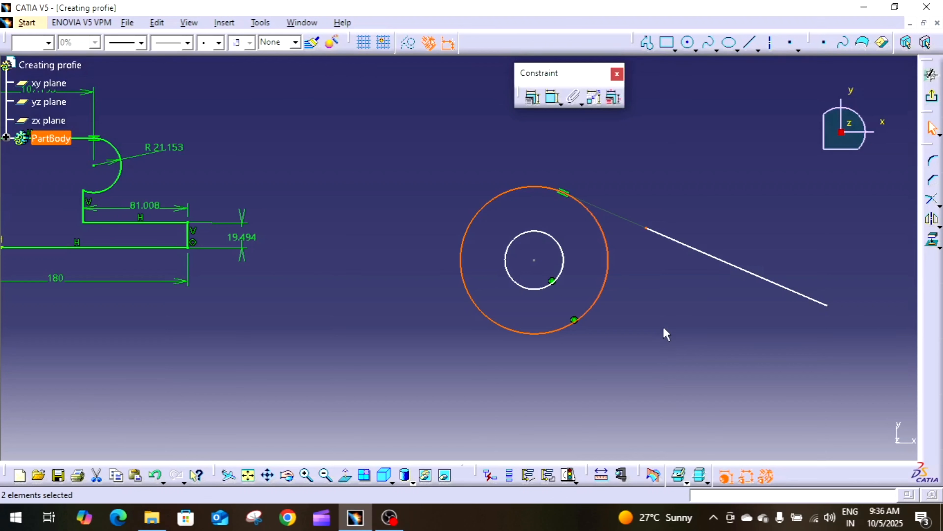
left_click(532, 98)
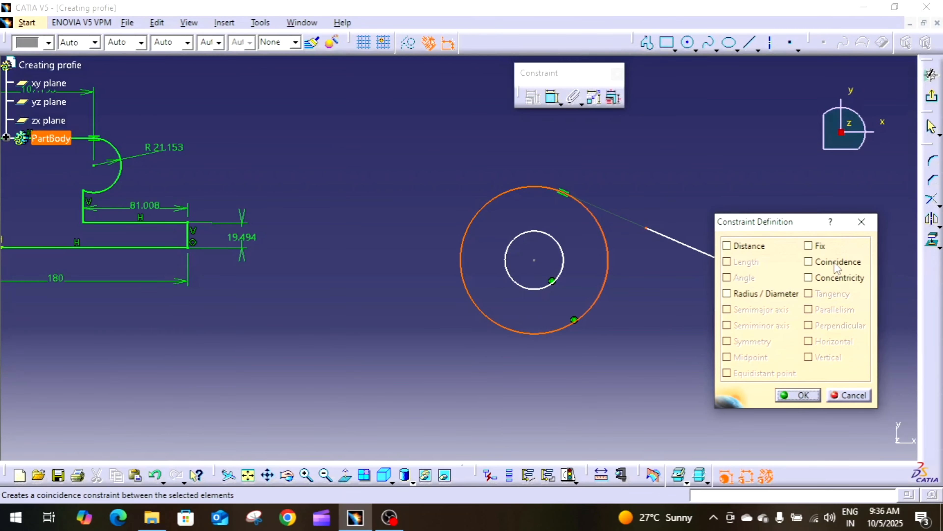
left_click(834, 262)
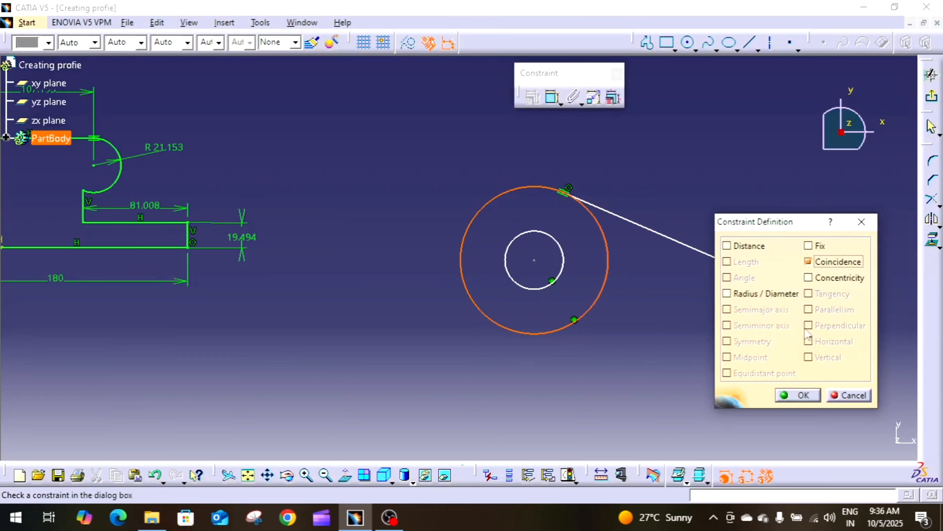
left_click(798, 396)
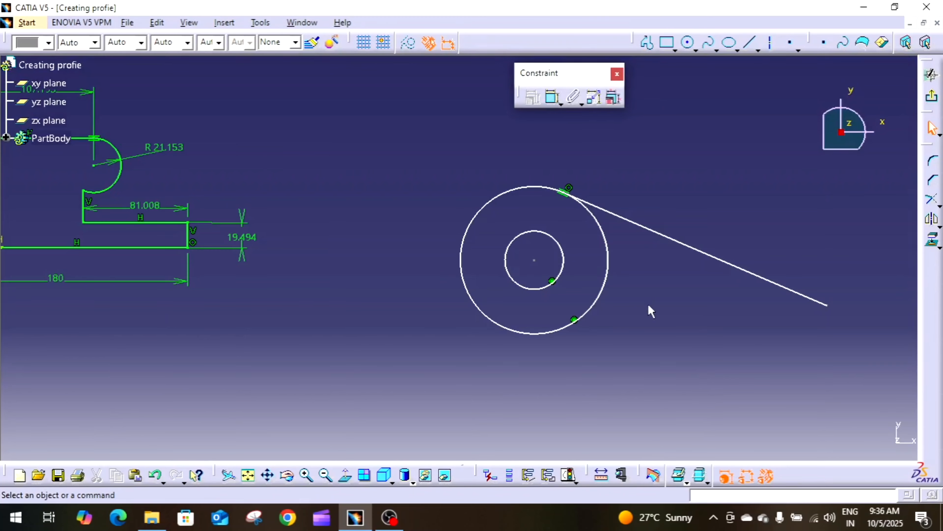
Step: Move the tangent line slightly upward to test its tangency and coincidence with the outer circle
left_click_drag(685, 244, 677, 226)
left_click(642, 268)
left_click(622, 246)
left_click(650, 280)
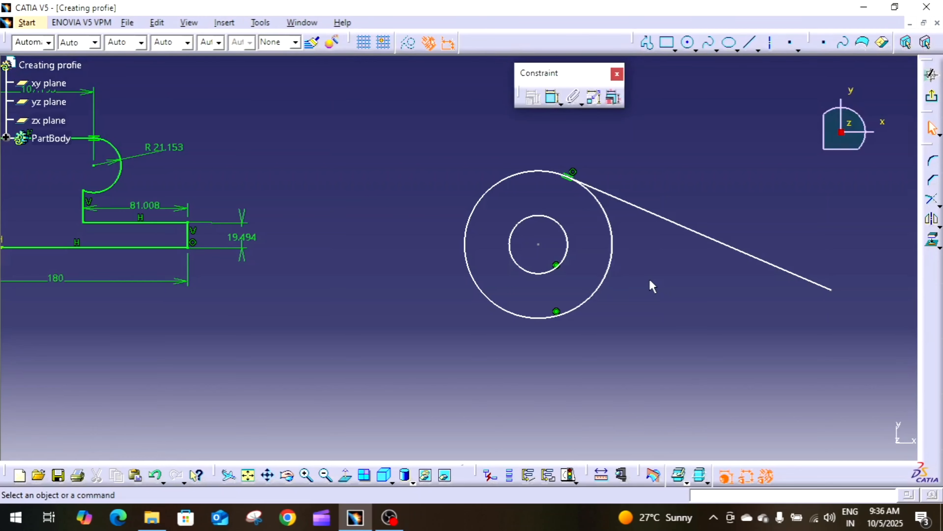
left_click(636, 205)
left_click(653, 257)
Step: Sketch a second, more gently sloping line above the tangent line, without touching it or the circles
mouse_move(678, 290)
middle_mouse_down()
mouse_move(579, 268)
mouse_move(592, 316)
mouse_move(658, 262)
middle_mouse_up()
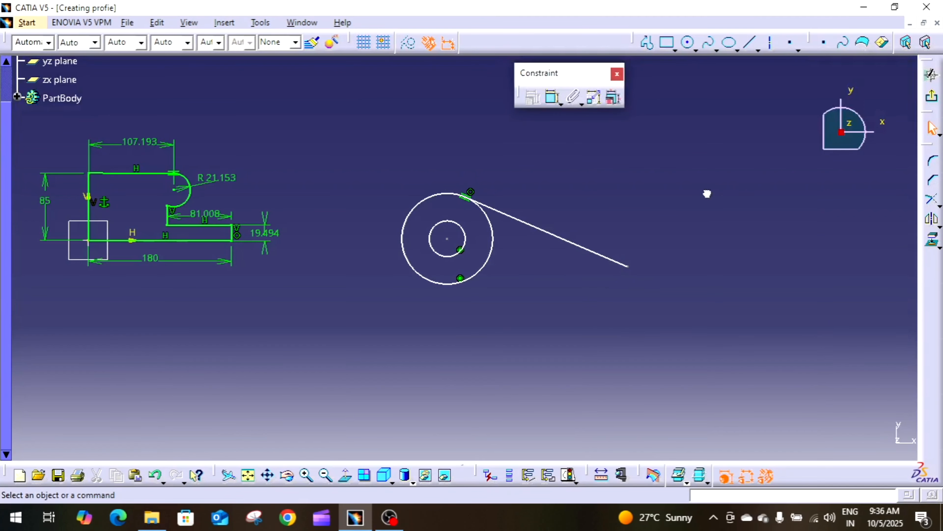
mouse_move(705, 197)
middle_mouse_down()
mouse_move(684, 217)
mouse_move(676, 163)
middle_mouse_up()
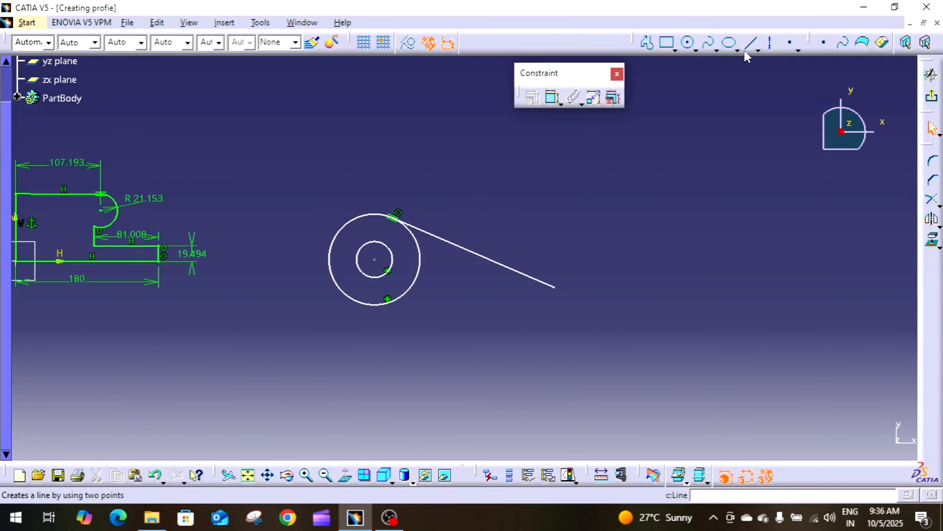
left_click(749, 42)
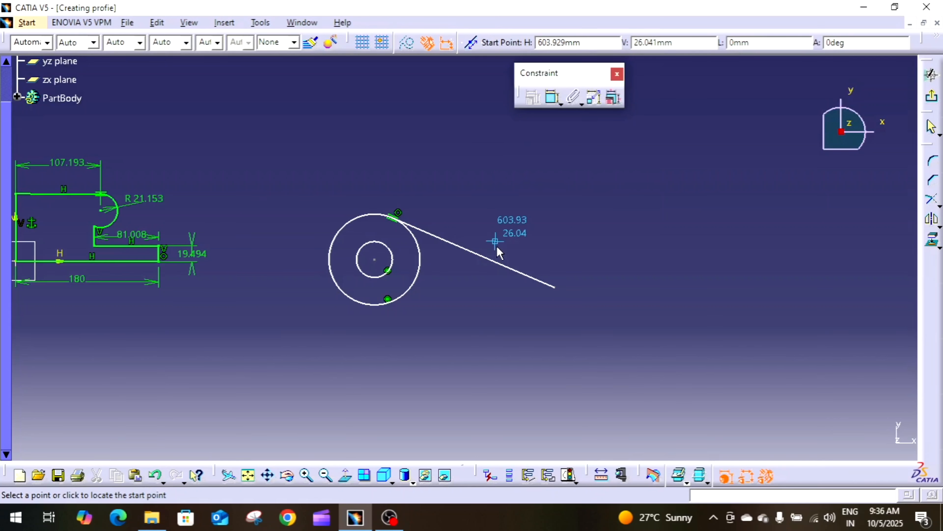
left_click(443, 175)
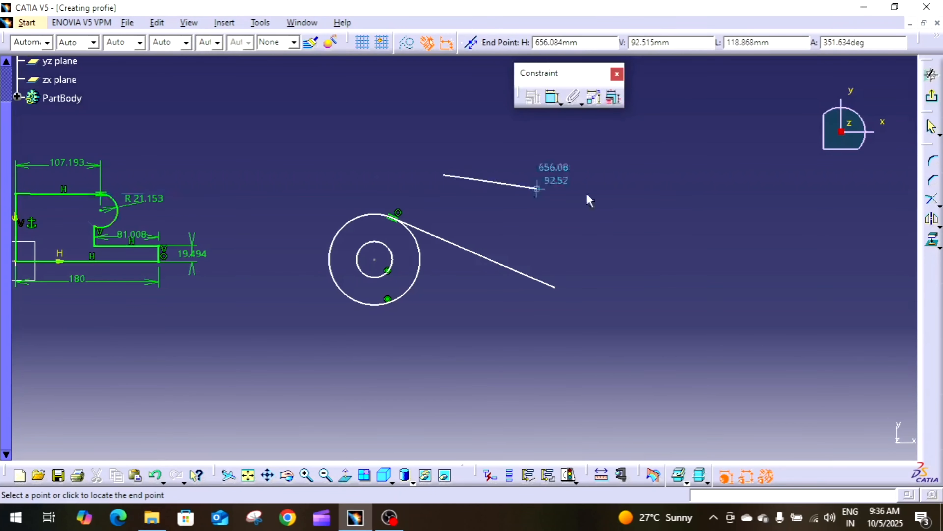
left_click(627, 205)
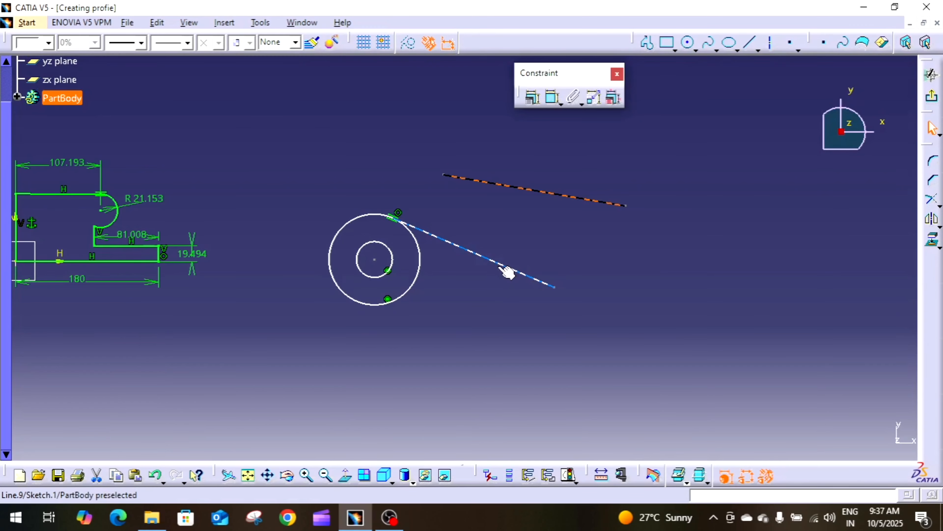
left_click(507, 270)
left_click(573, 279)
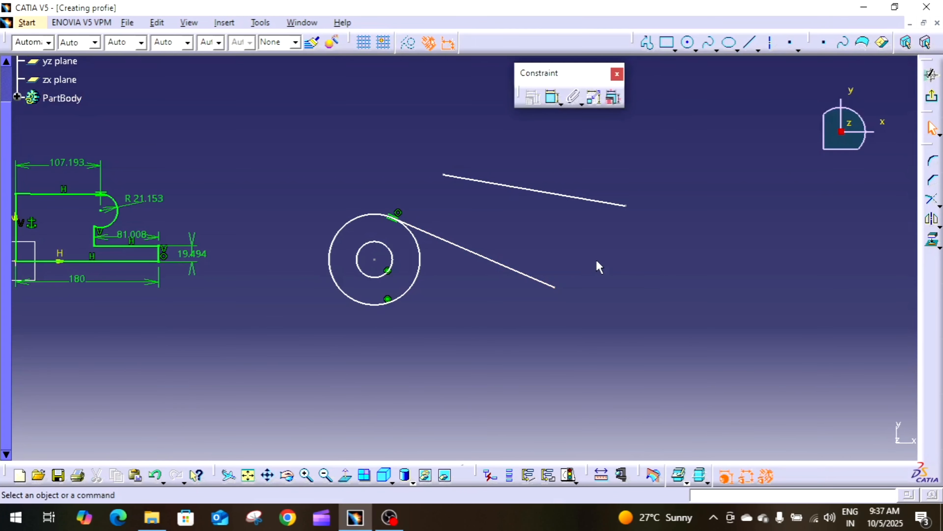
Step: Apply a Parallelism constraint between the upper sloping line and the line tangent to the outer circle
left_click(533, 190)
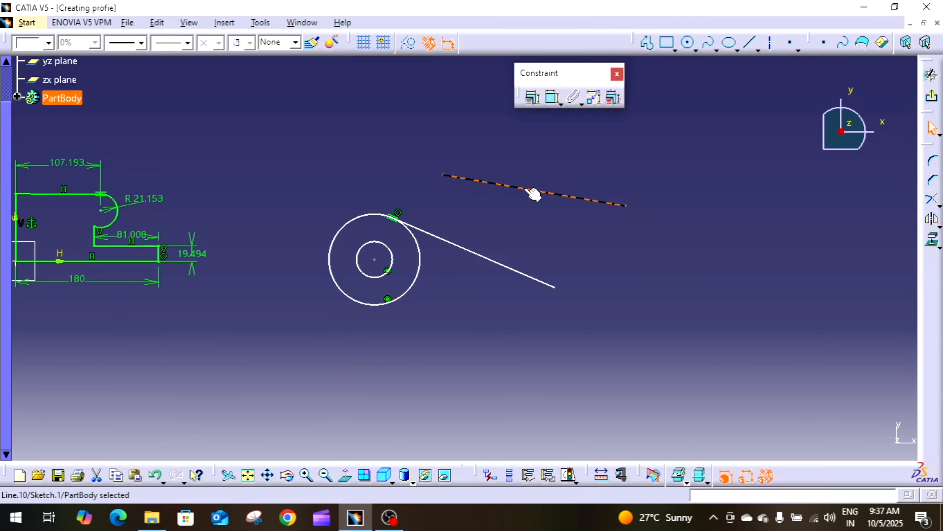
left_click(479, 256, "ctrl")
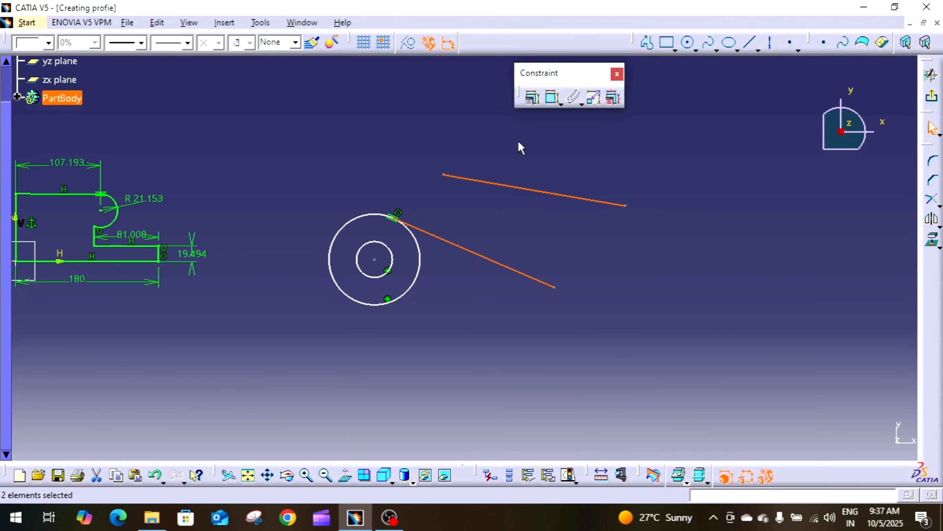
left_click(533, 97)
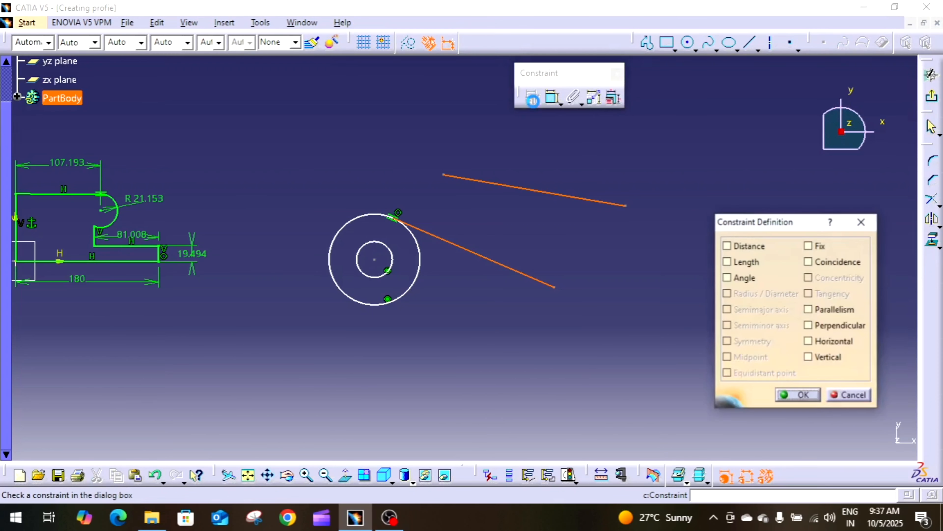
left_click(831, 311)
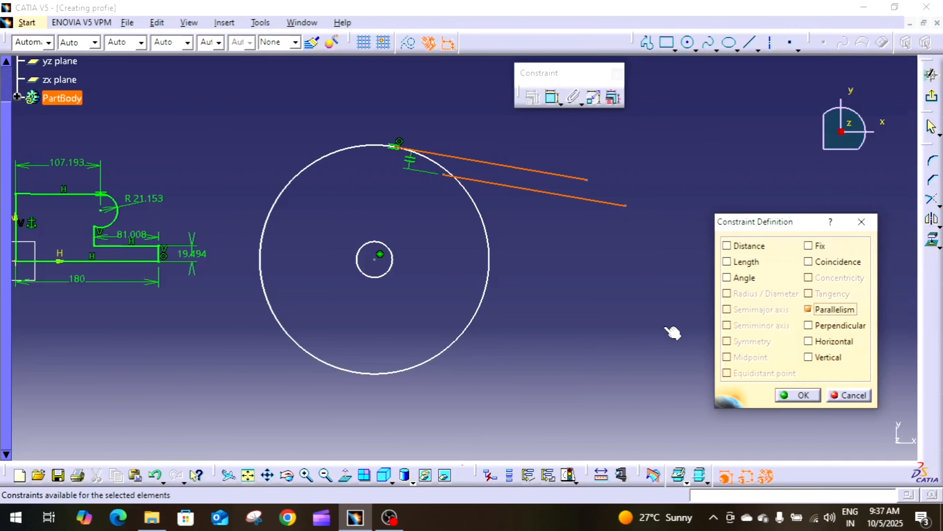
left_click(798, 395)
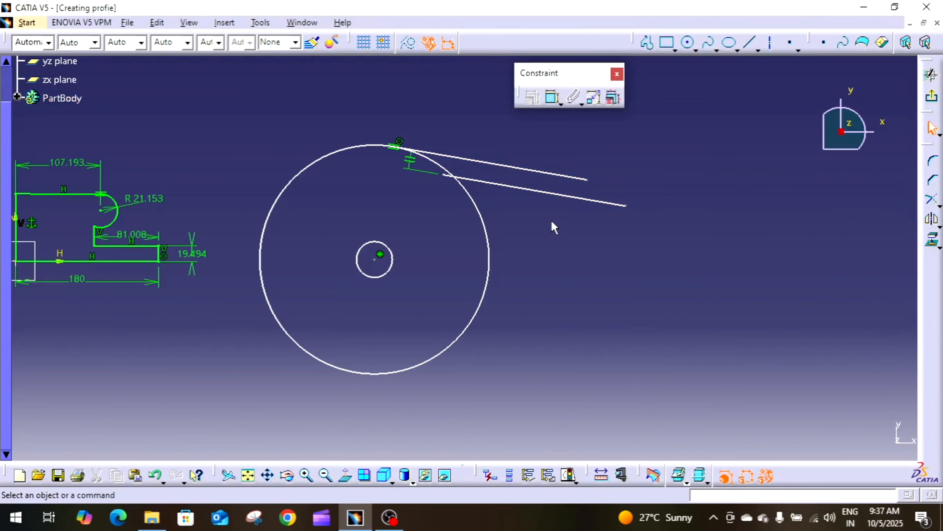
Step: Move the free parallel line up above the tangent line and shift it again to test the parallelism
mouse_move(537, 192)
left_mouse_down()
mouse_move(539, 149)
mouse_move(498, 139)
mouse_move(492, 150)
mouse_move(499, 163)
mouse_move(509, 133)
left_mouse_up()
middle_click_drag(519, 208, 552, 277)
left_click_drag(556, 257, 559, 232)
left_click(622, 282)
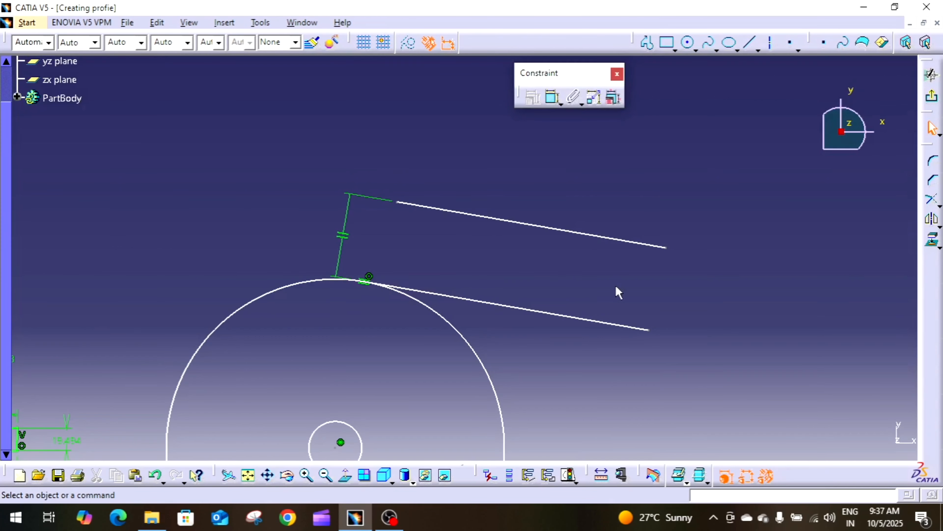
Step: Sketch a horizontal line to the right of the circles, deleting the extra sloping segment at its right end
mouse_move(619, 293)
middle_mouse_down()
mouse_move(626, 282)
mouse_move(481, 261)
mouse_move(575, 277)
mouse_move(579, 248)
mouse_move(576, 309)
mouse_move(560, 158)
middle_mouse_up()
left_click(647, 42)
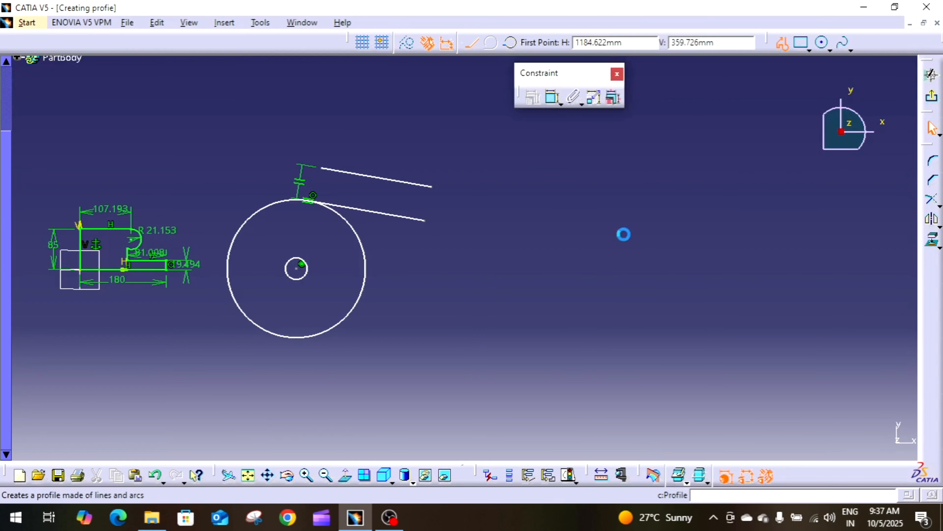
left_click(511, 269)
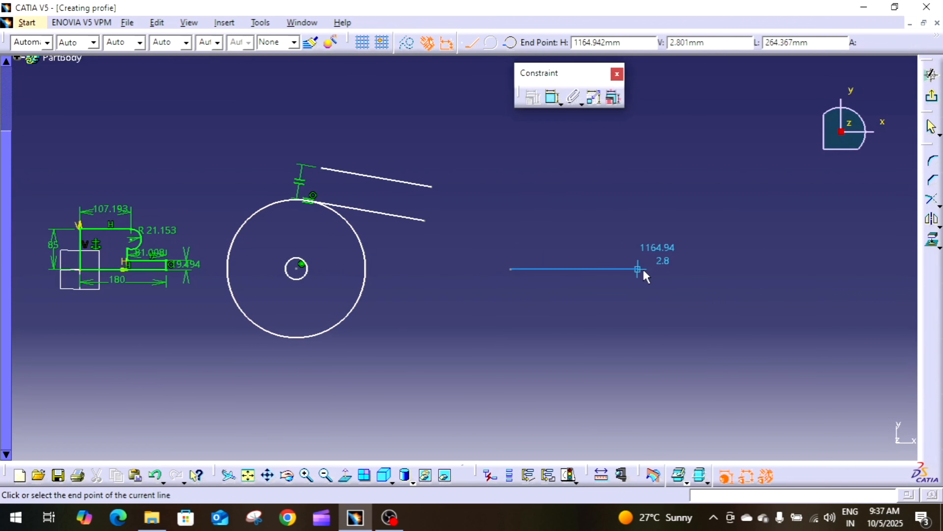
left_click(685, 269)
left_click(764, 237)
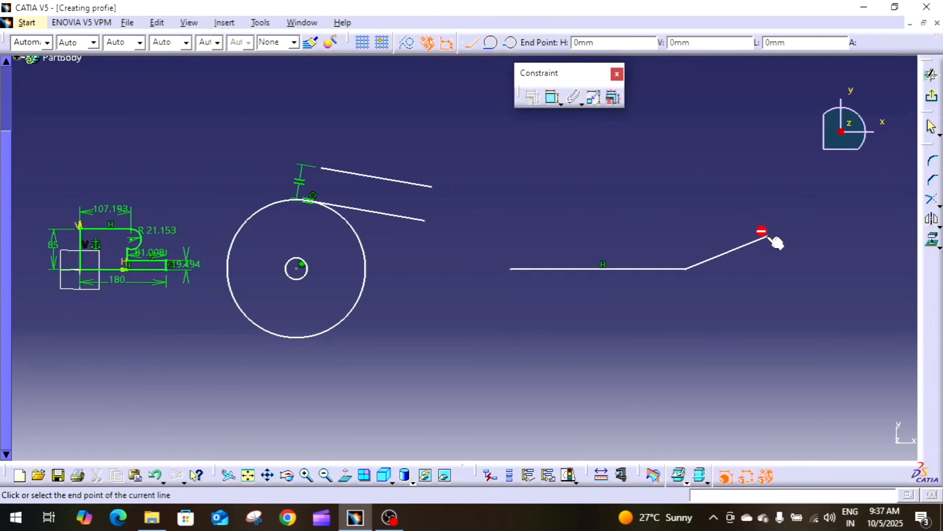
key("Escape")
left_click(730, 250)
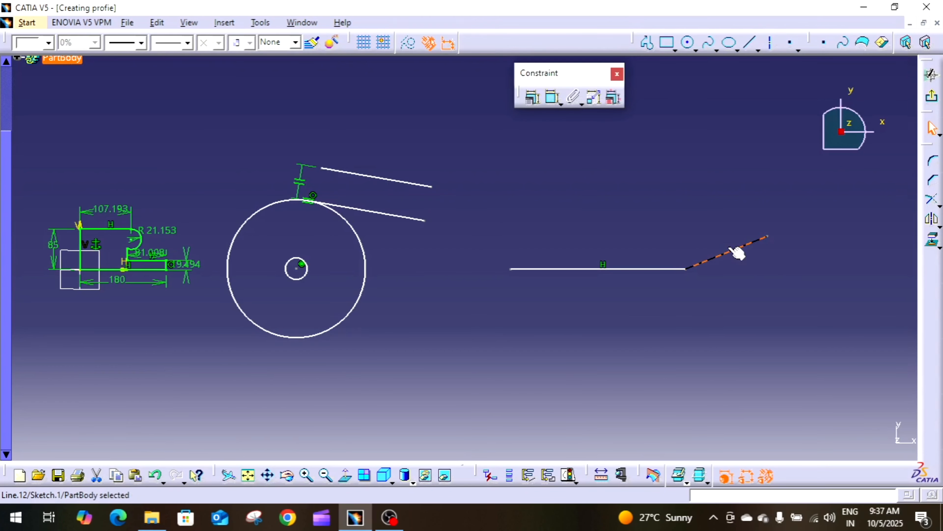
key("Delete")
Step: Sketch a short, steep line above the horizontal line without touching it, deleting the extra segment at its lower end
left_click(647, 42)
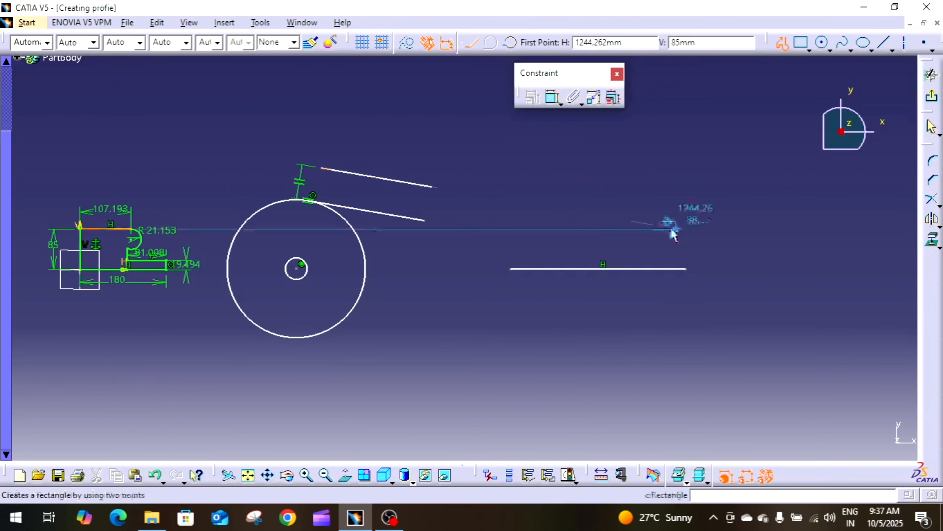
left_click(626, 174)
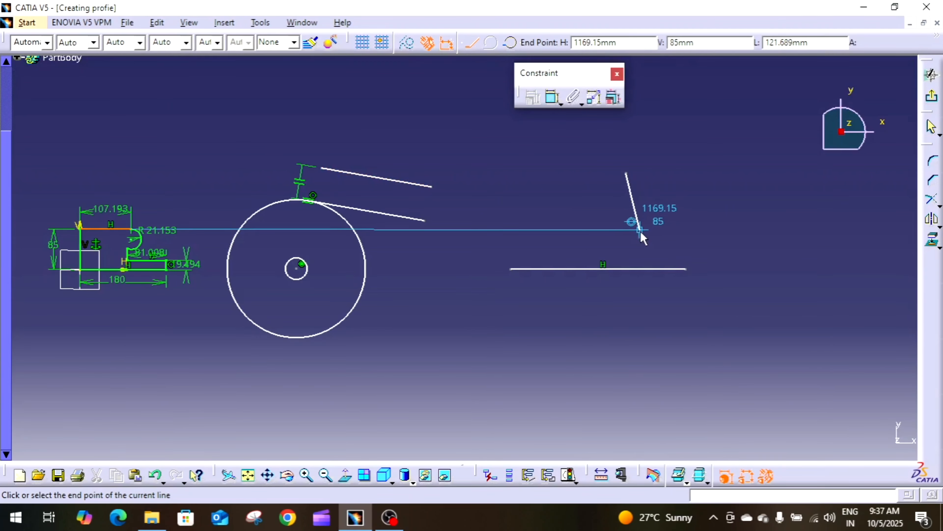
left_click(641, 232)
left_click(754, 211)
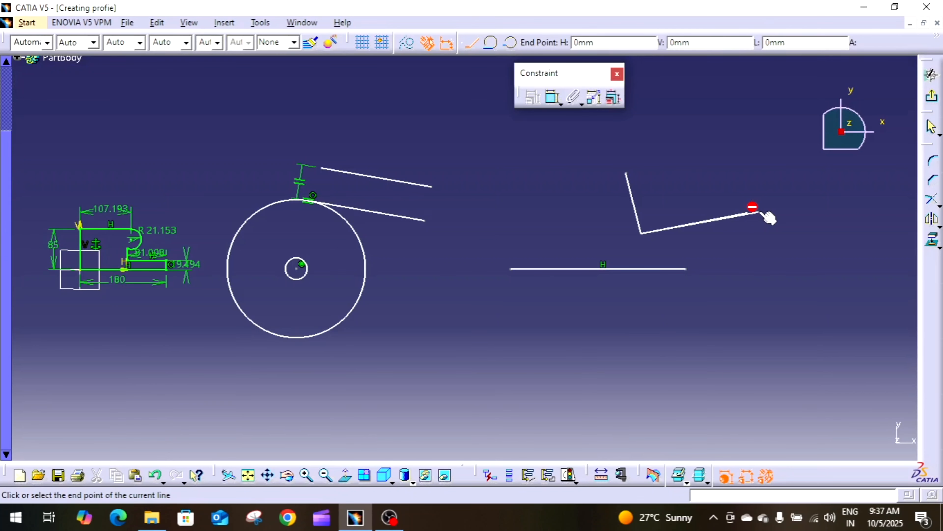
key("Escape")
left_click(702, 222)
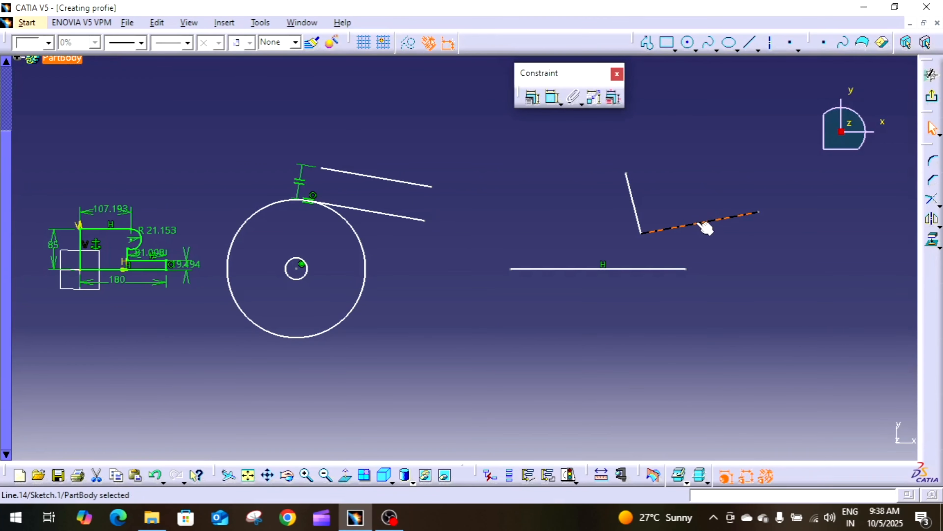
key("Delete")
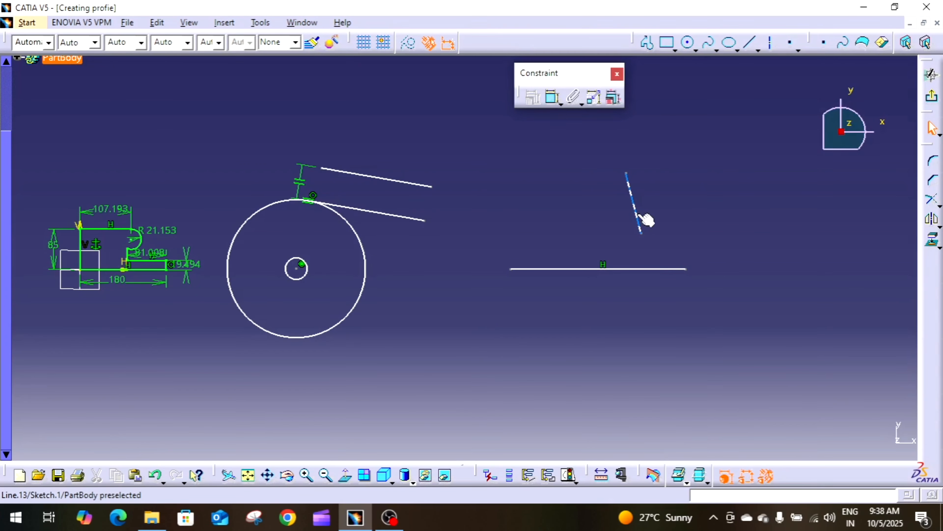
Step: Apply a Perpendicular constraint between the short steep line and the horizontal line below it
left_click(636, 220)
left_click(616, 269, "ctrl")
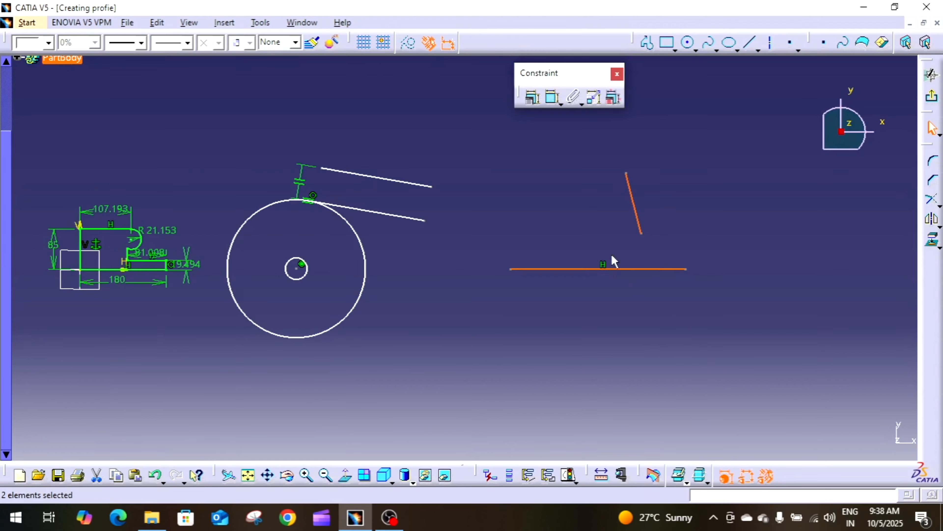
left_click(534, 98)
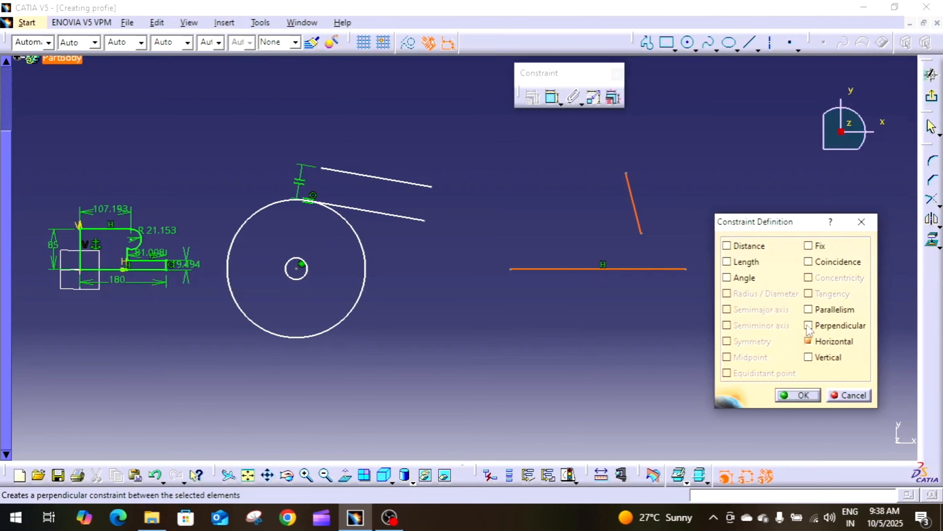
left_click(831, 326)
left_click(799, 395)
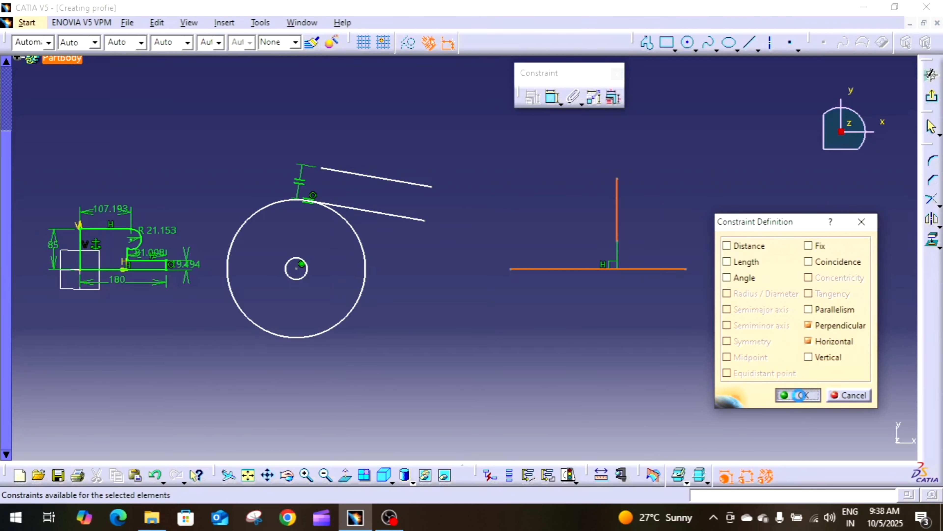
left_click(637, 269)
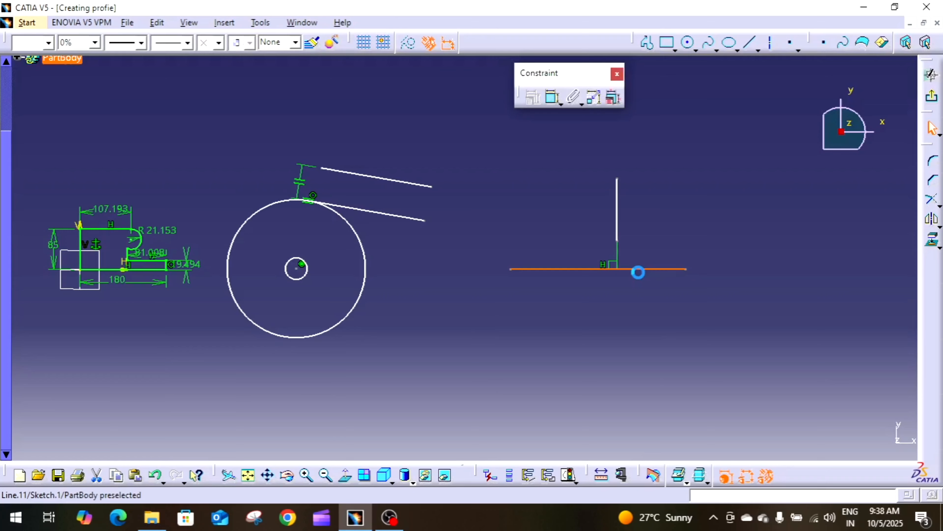
left_click(673, 296)
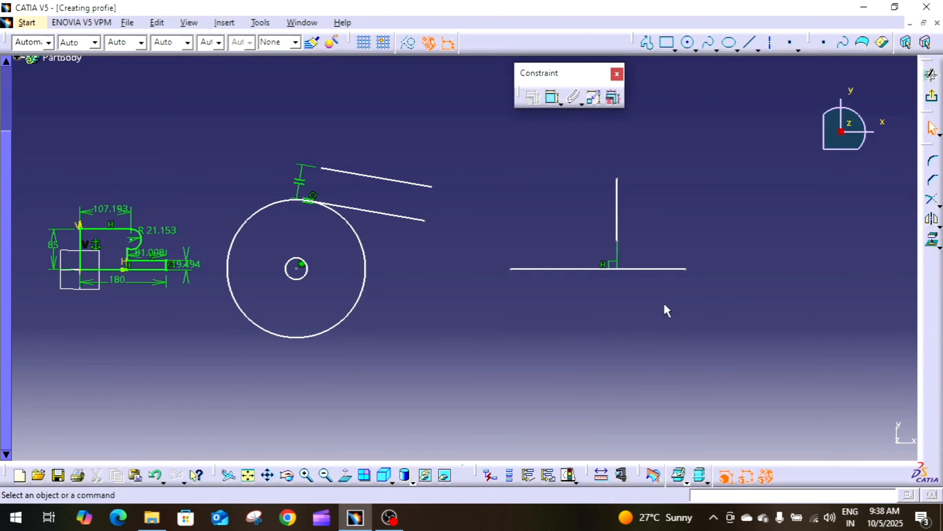
Step: Apply a Coincidence constraint between the lower endpoint of the perpendicular line and the horizontal line
left_click(651, 270)
left_click(651, 269)
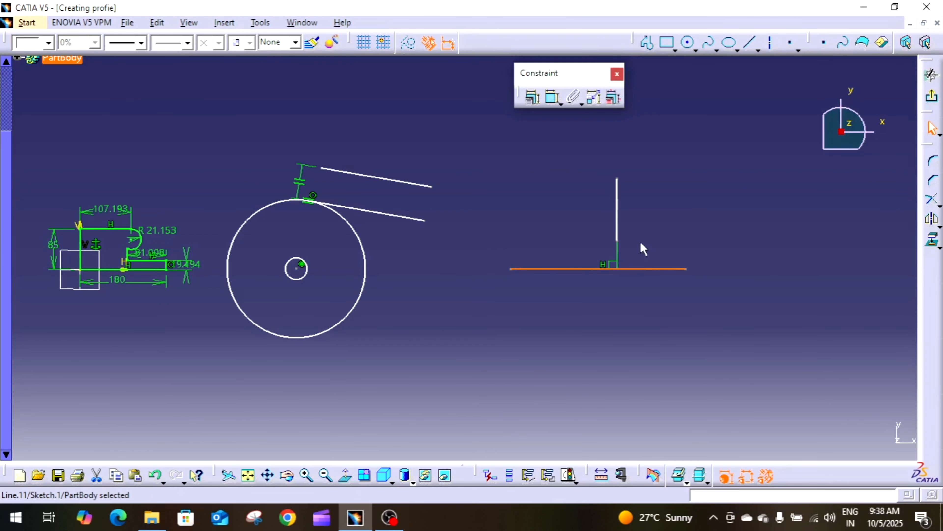
left_click(618, 241, "ctrl")
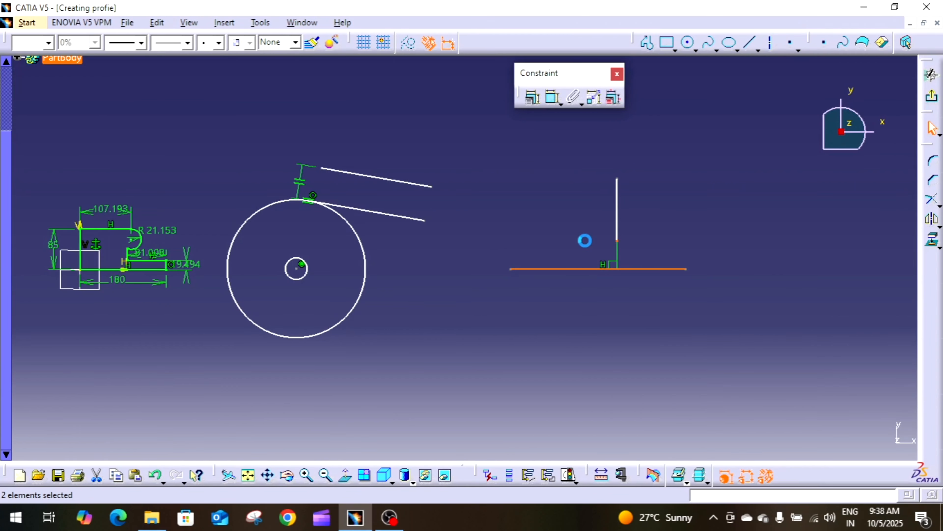
left_click(534, 100)
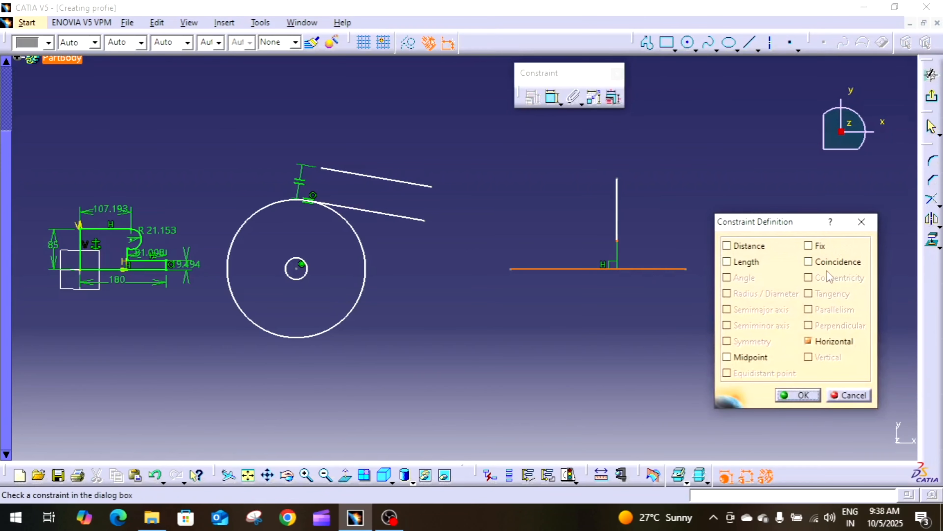
left_click(830, 263)
left_click(798, 395)
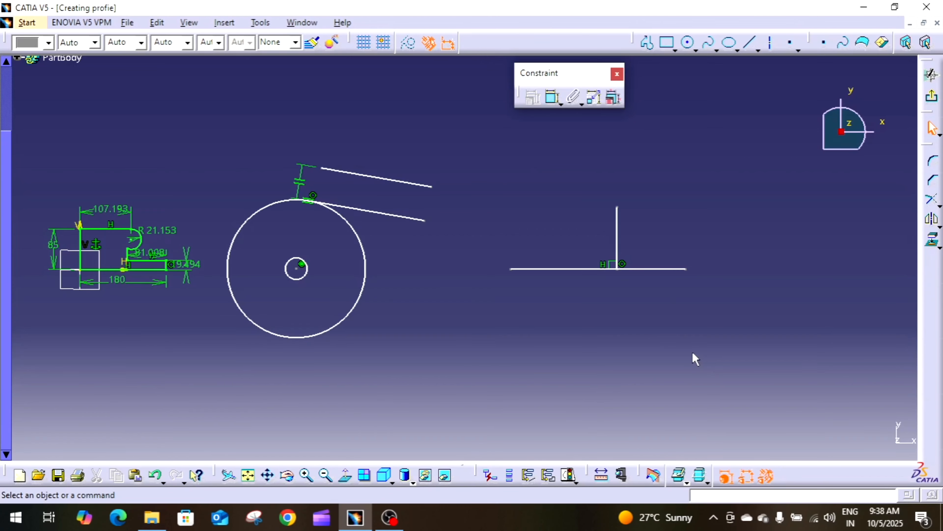
Step: Sketch a gently rising sloping line below the perpendicular line pair, without touching it
left_click(646, 42)
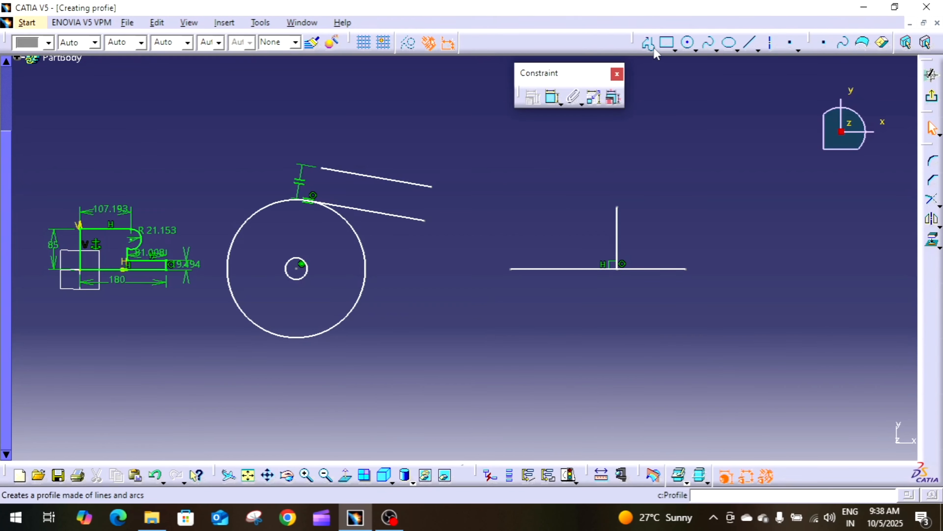
left_click(506, 358)
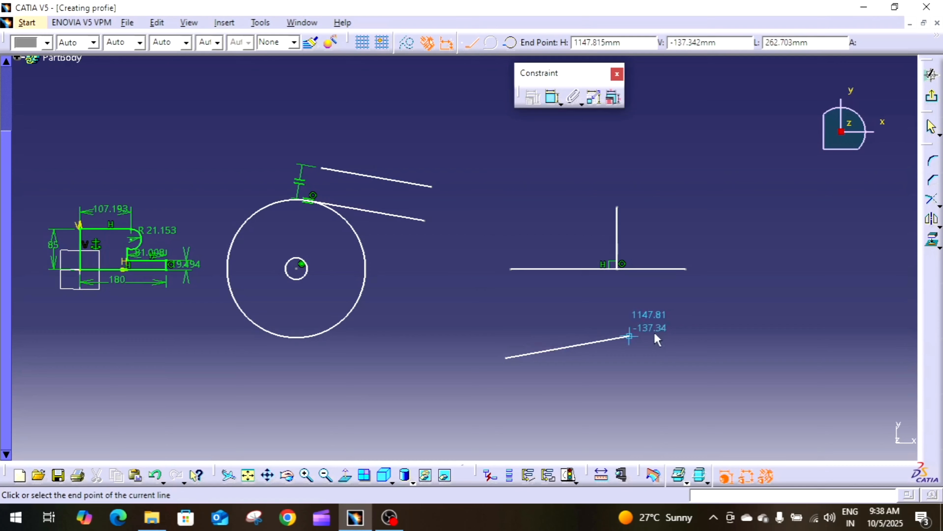
left_click(738, 318)
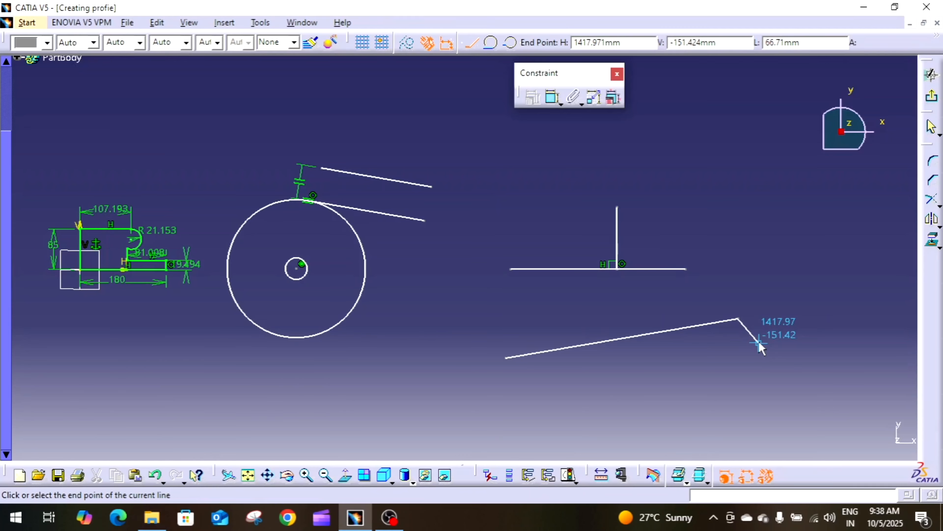
key("Escape")
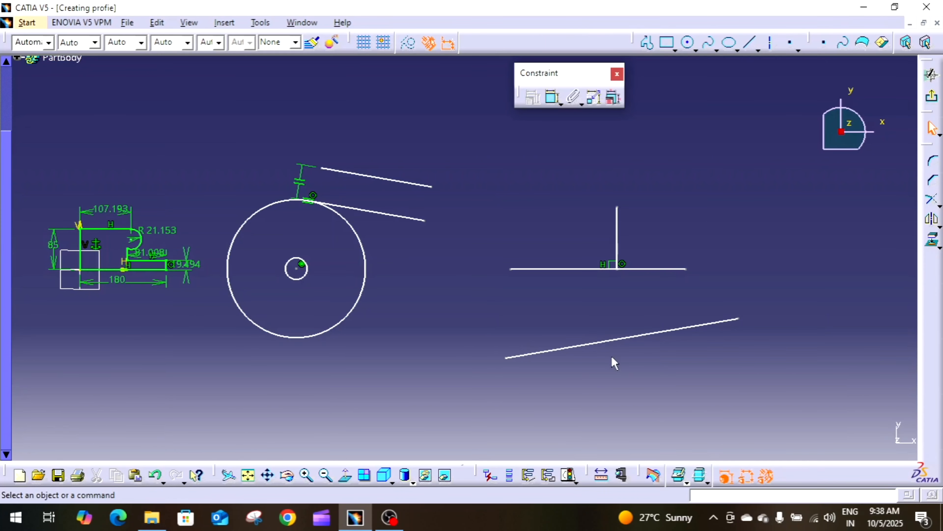
Step: Apply a Horizontal constraint to the sloping line below the perpendicular line pair
left_click(635, 336)
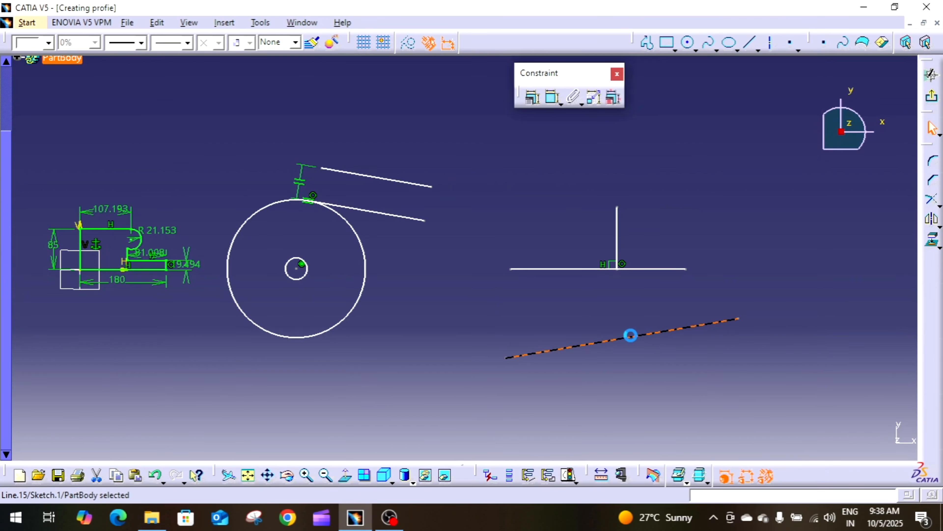
left_click(532, 98)
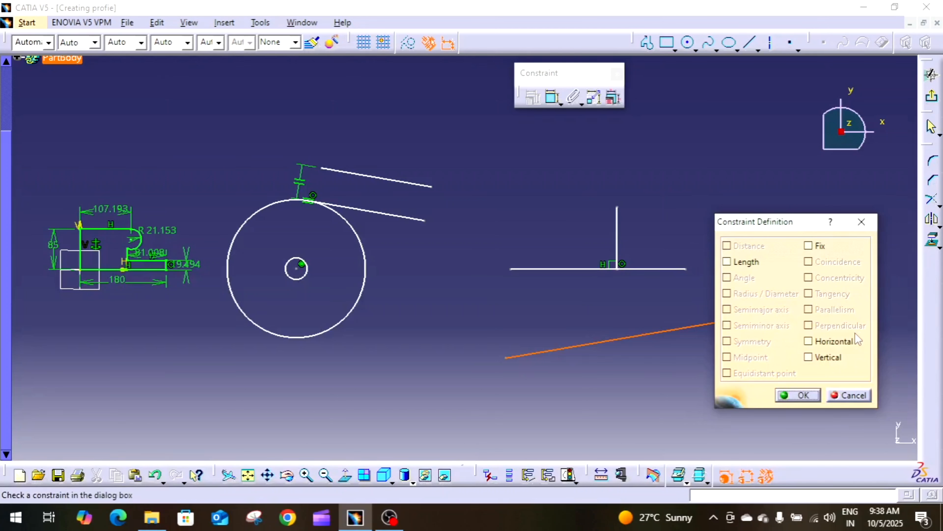
left_click(838, 342)
left_click(798, 395)
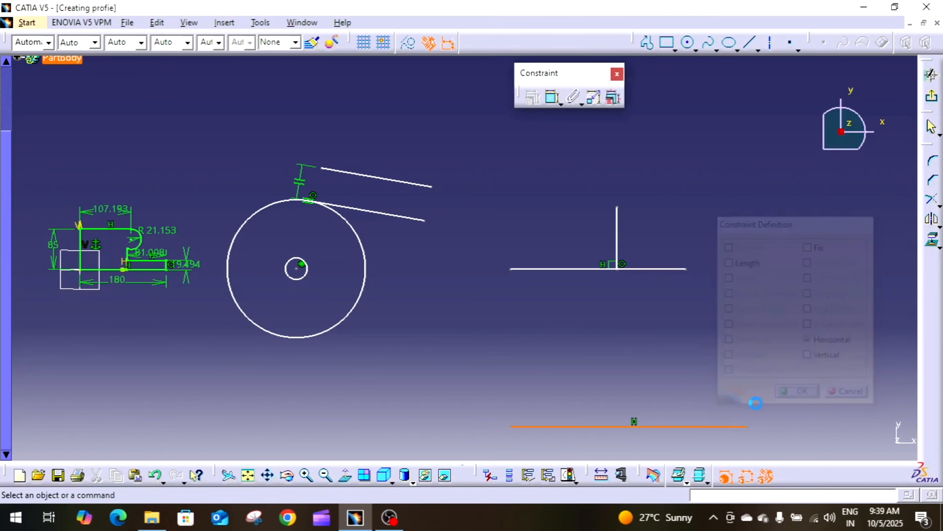
Step: Sketch a steep line above and just right of the lower horizontal line's right end, without touching it
middle_click(752, 404)
middle_click_drag(752, 405, 743, 420)
mouse_move(572, 284)
middle_mouse_down()
mouse_move(724, 292)
mouse_move(761, 246)
mouse_move(768, 274)
middle_mouse_up()
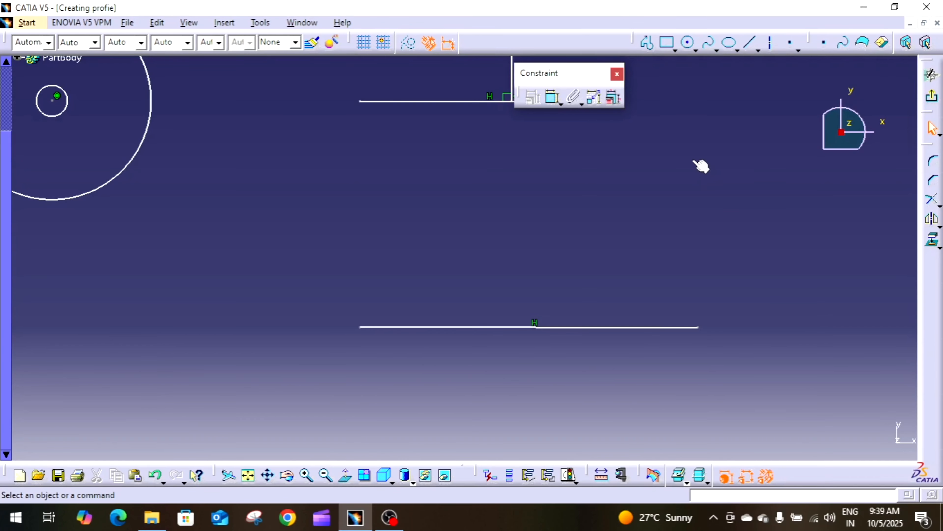
left_click(650, 45)
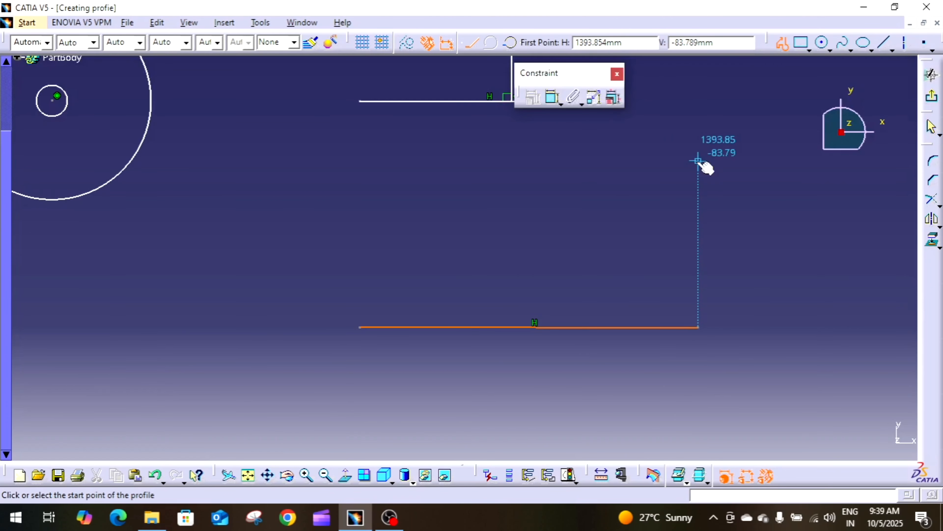
left_click(713, 132)
left_click(740, 266)
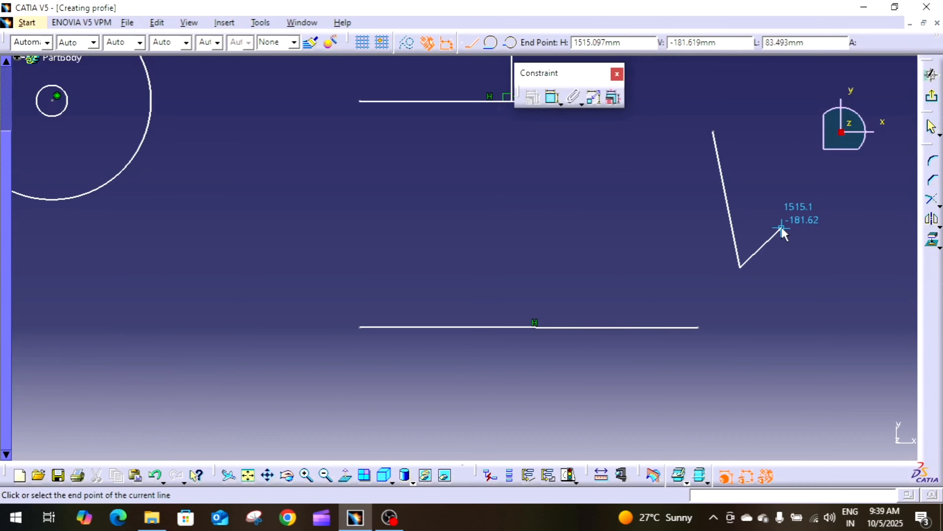
key("Escape")
Step: Apply a Vertical constraint to the steep line above the lower horizontal line's right end
left_click(729, 217)
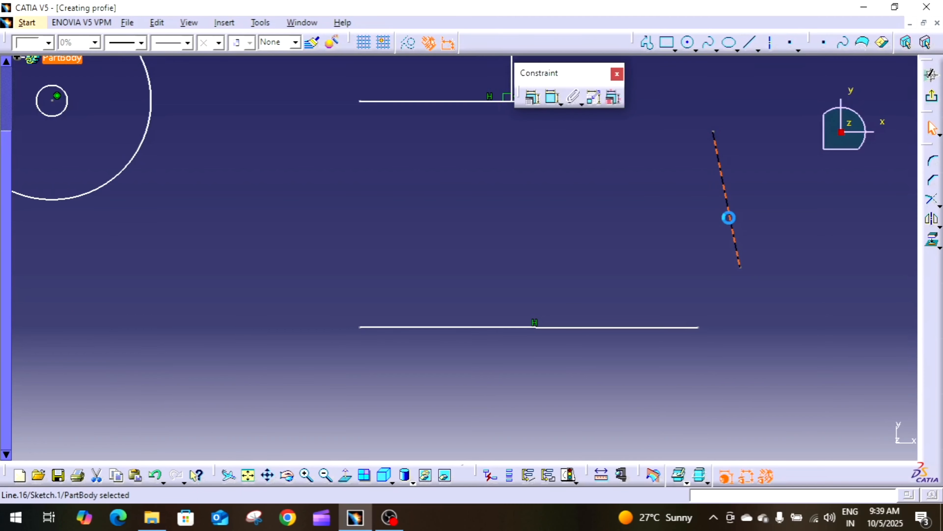
left_click(534, 98)
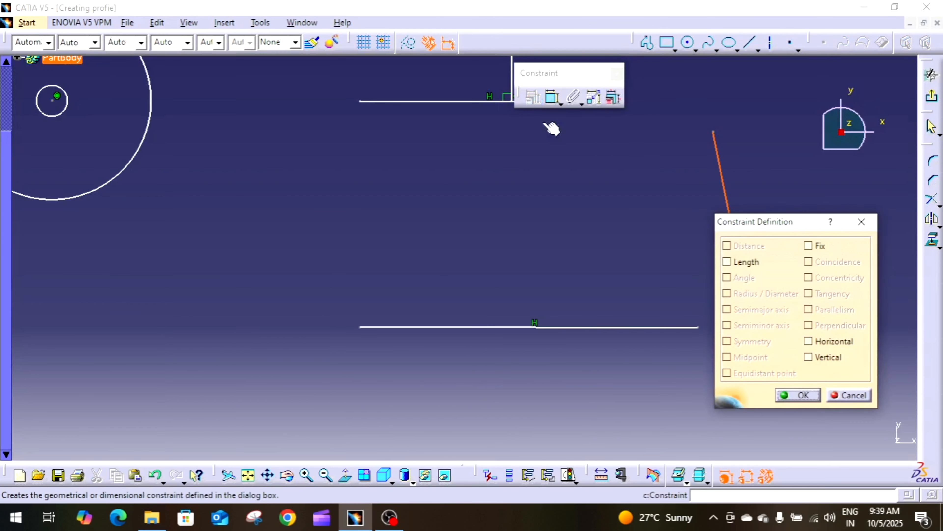
left_click(829, 359)
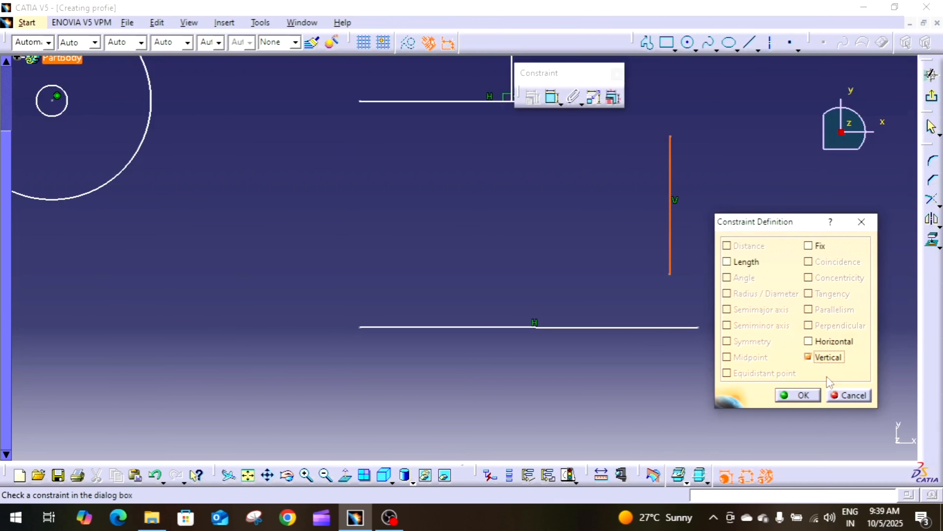
left_click(801, 396)
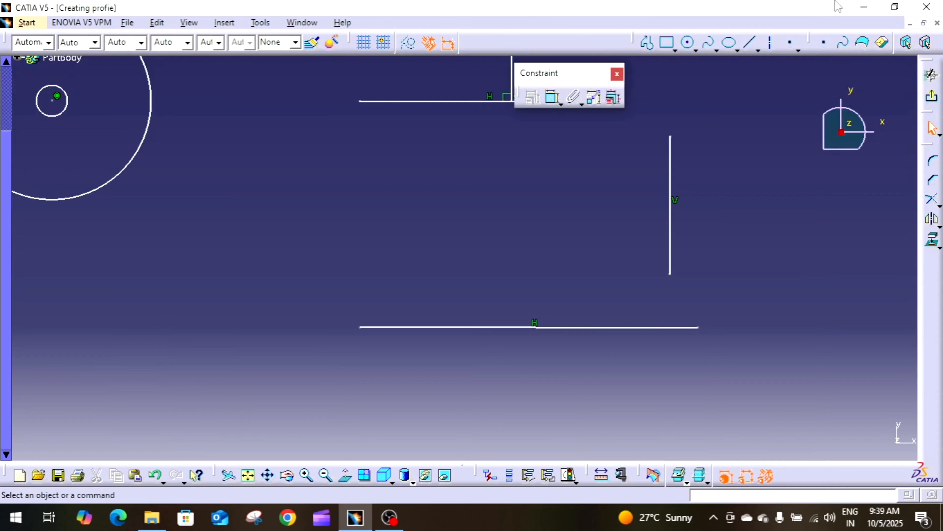
Step: Delete all the sketch geometry and its constraints, and view the empty sketch normal to its plane
mouse_move(726, 152)
middle_mouse_down()
mouse_move(741, 312)
mouse_move(739, 416)
middle_mouse_up()
mouse_move(522, 265)
middle_mouse_down()
mouse_move(654, 238)
mouse_move(670, 189)
mouse_move(453, 241)
mouse_move(472, 211)
mouse_move(460, 239)
middle_mouse_up()
middle_click_drag(311, 231, 444, 260)
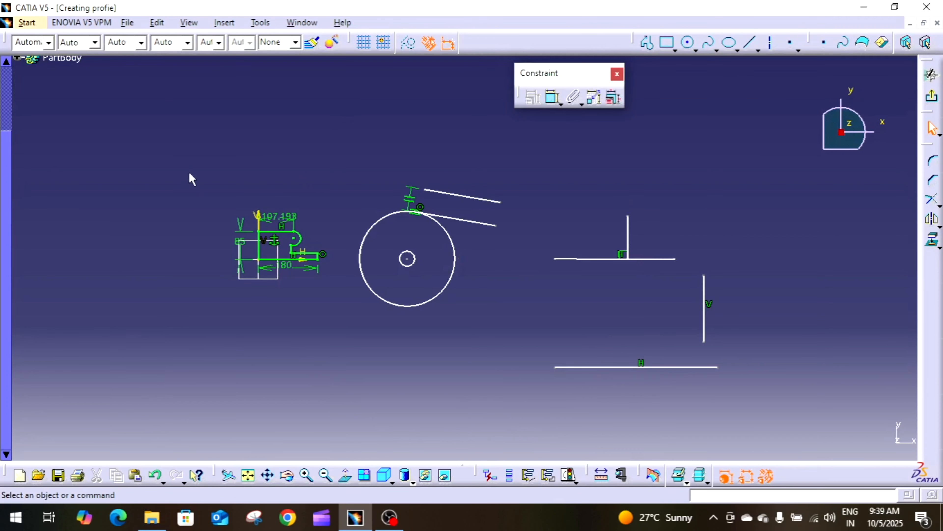
mouse_move(189, 173)
left_mouse_down()
mouse_move(917, 407)
mouse_move(745, 405)
left_mouse_up()
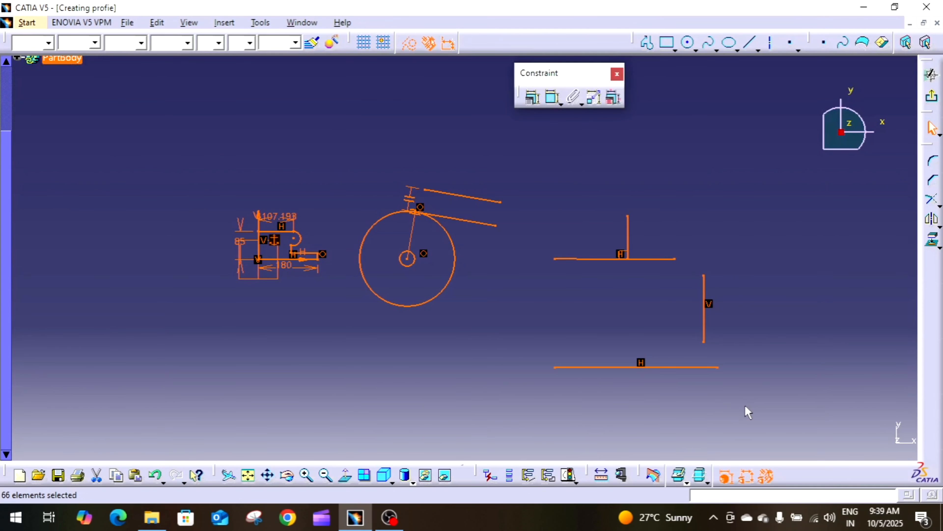
key("Delete")
mouse_move(582, 302)
middle_mouse_down()
mouse_move(675, 325)
mouse_move(626, 342)
middle_mouse_up()
middle_click_drag(548, 279, 670, 291)
left_click(350, 477)
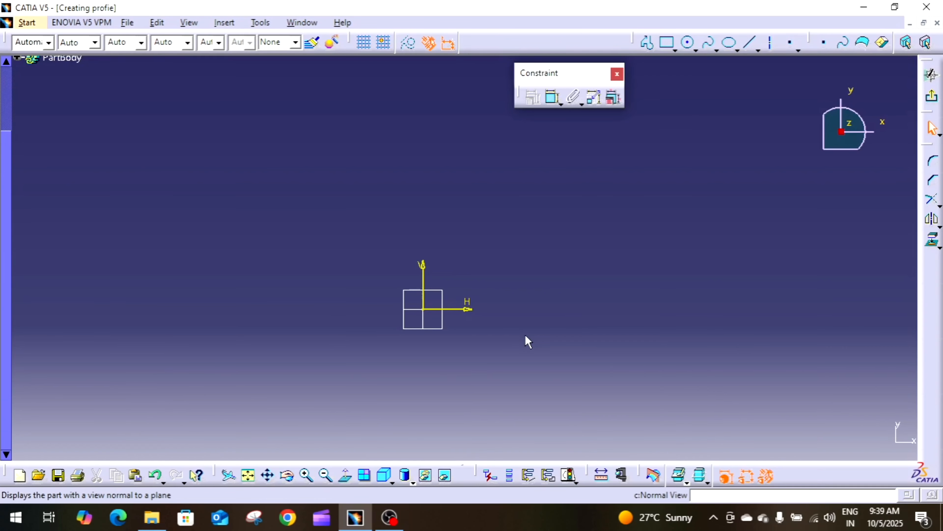
left_click(644, 47)
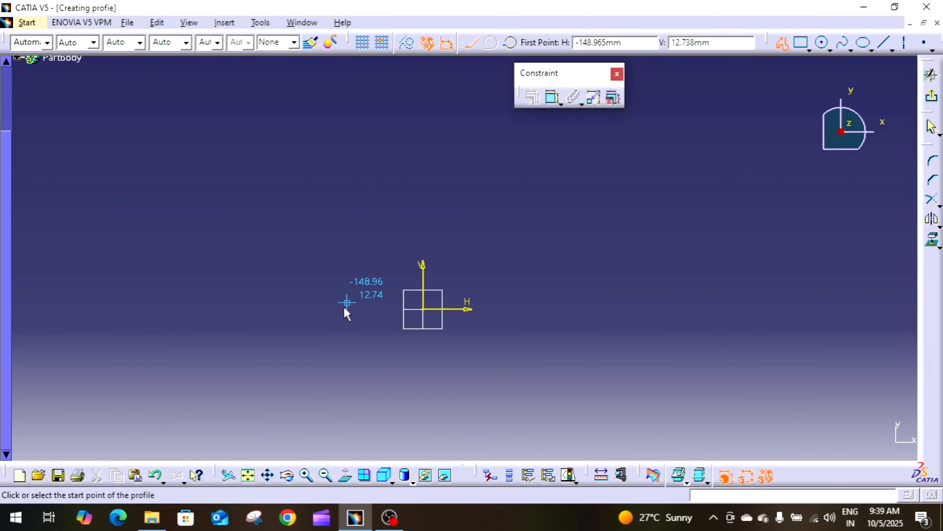
left_click(329, 309)
left_click(329, 182)
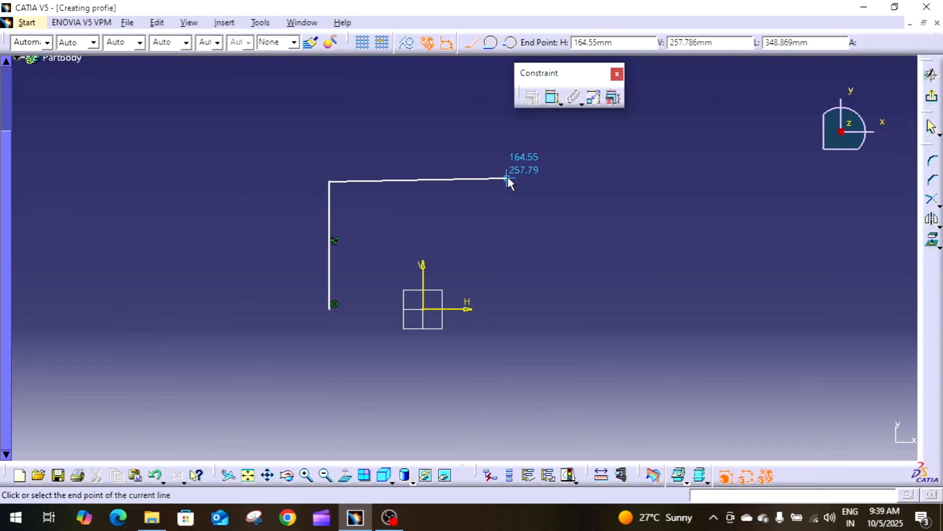
key("Escape")
left_click(331, 211)
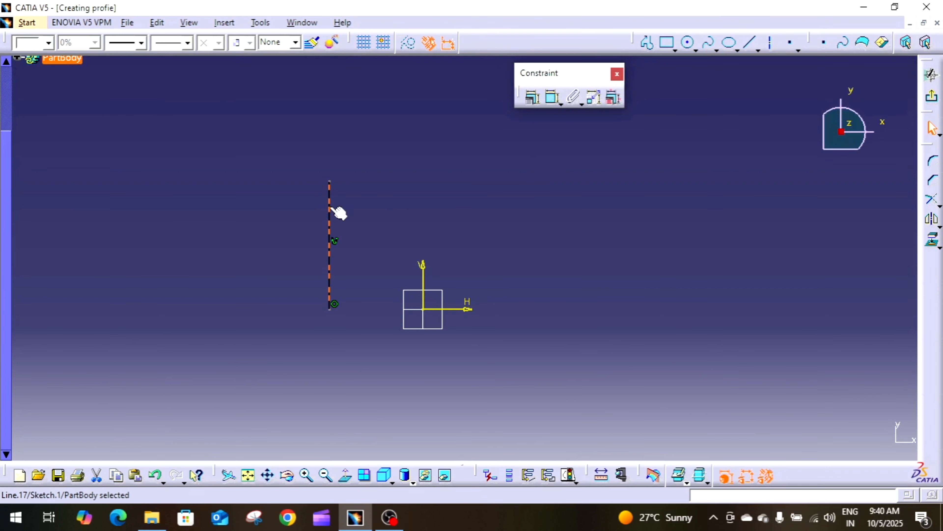
key("Delete")
Step: Sketch a closed rectangular profile around the origin, about 350 mm wide and 330 mm high, with horizontal and vertical sides
left_click(647, 42)
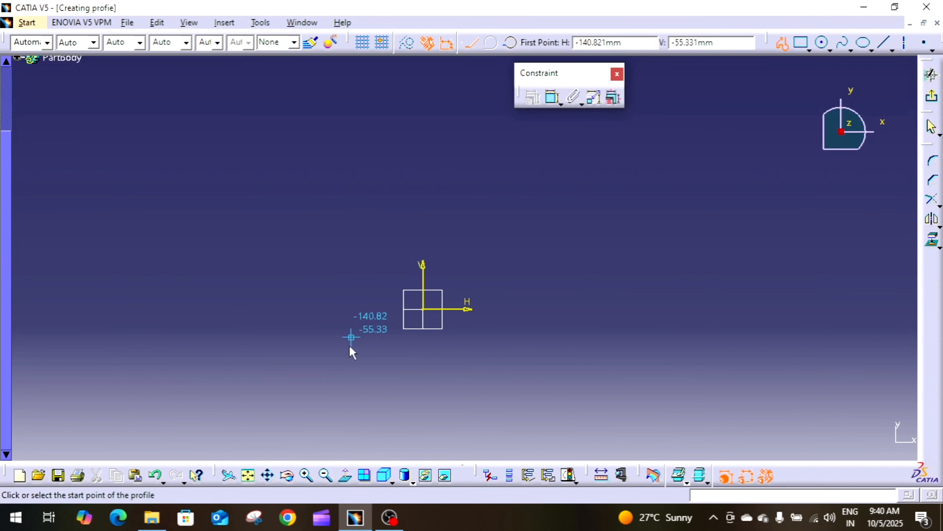
left_click(349, 364)
left_click(349, 198)
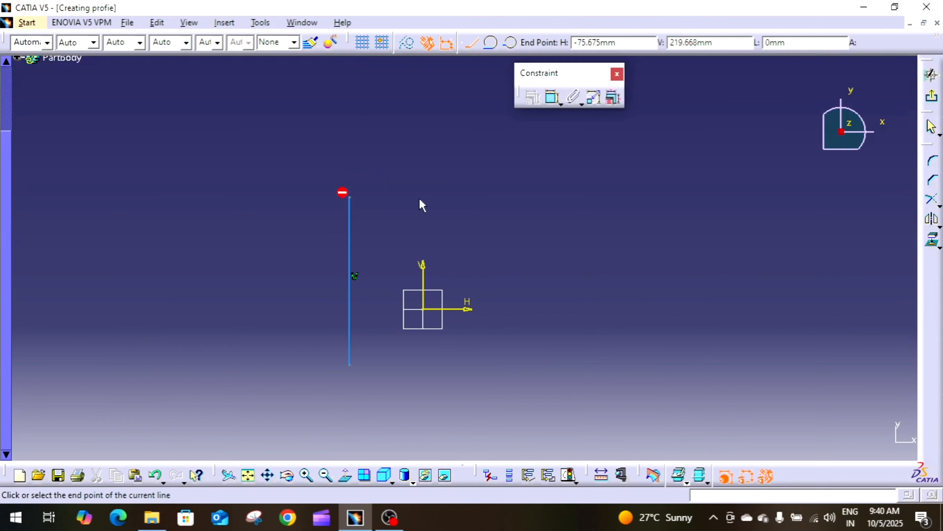
left_click(527, 197)
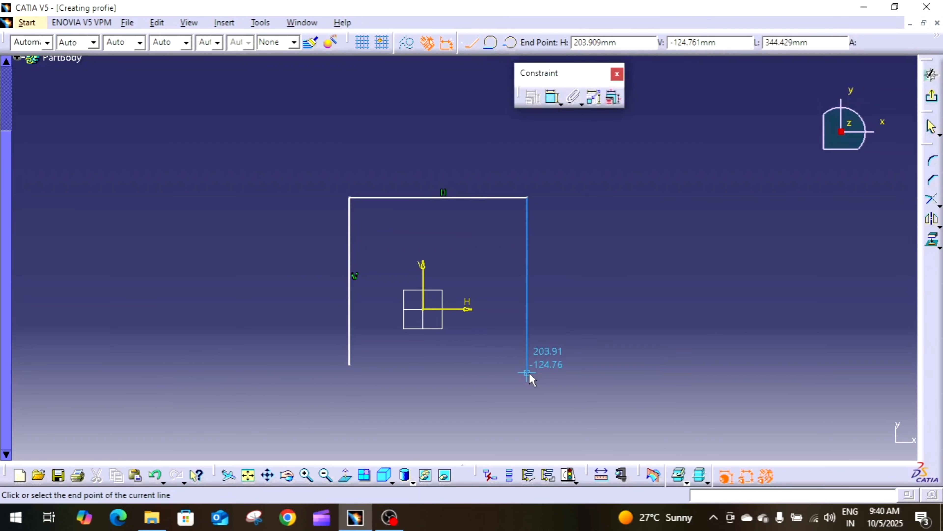
left_click(527, 365)
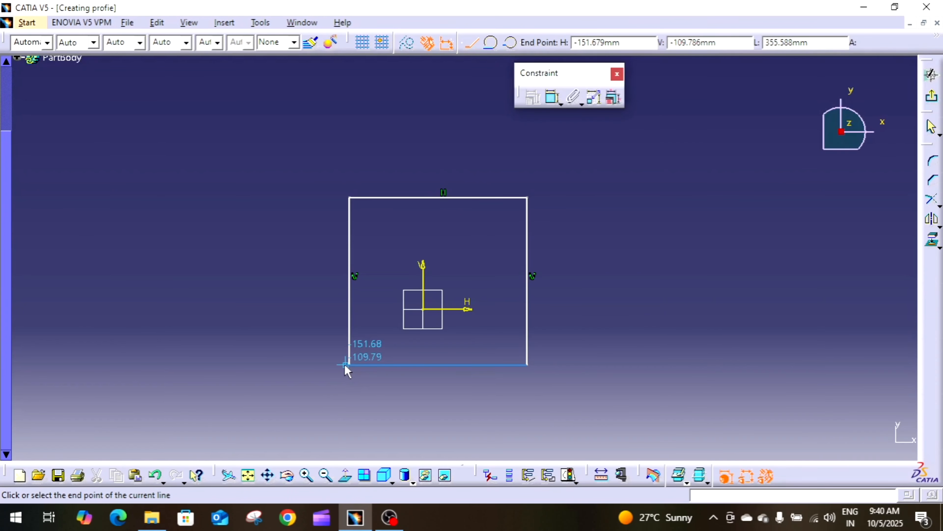
left_click(347, 365)
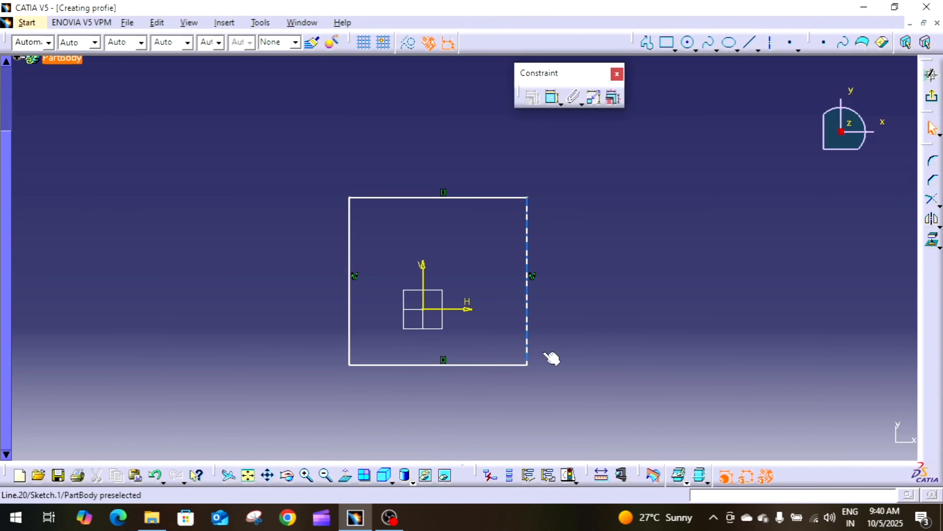
left_click(439, 198)
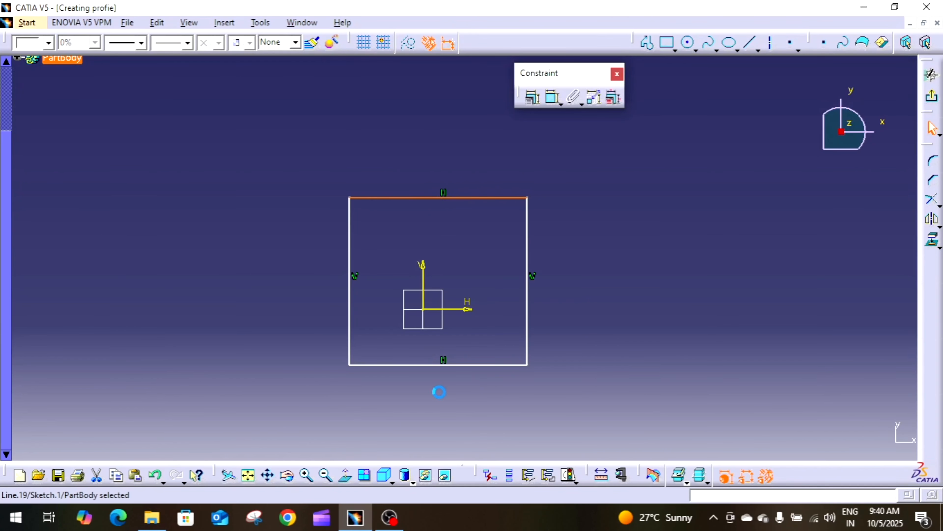
left_click(479, 365)
left_click(526, 336)
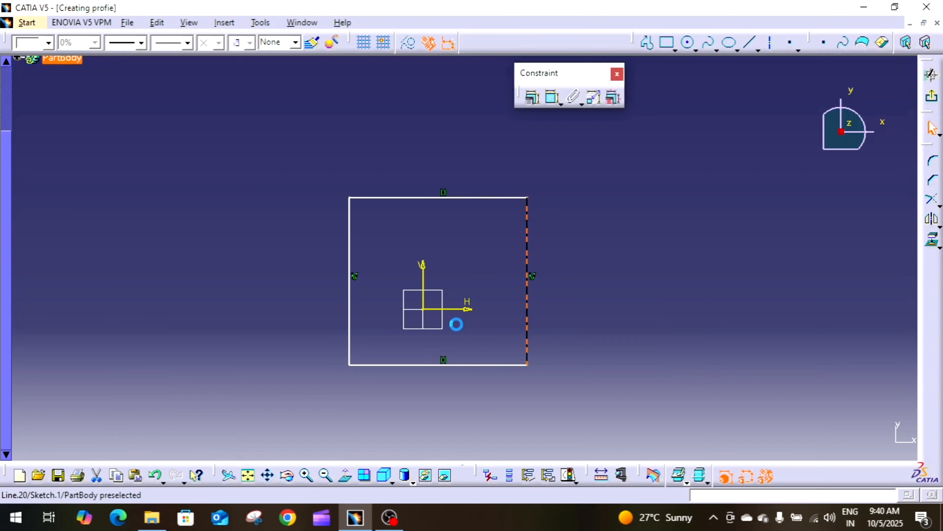
left_click(350, 319)
left_click(594, 300)
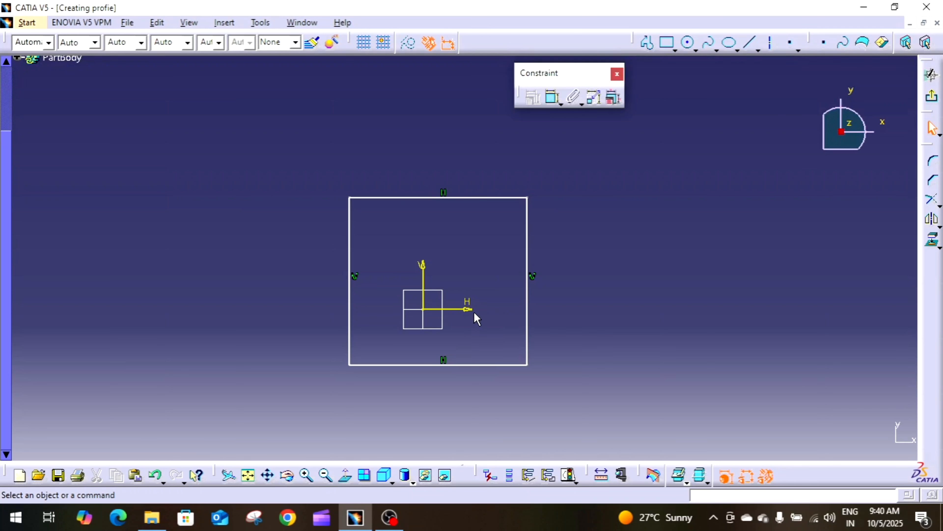
Step: Apply a Symmetry constraint to the rectangle's left and right sides about the sketch's V axis
left_click(350, 286)
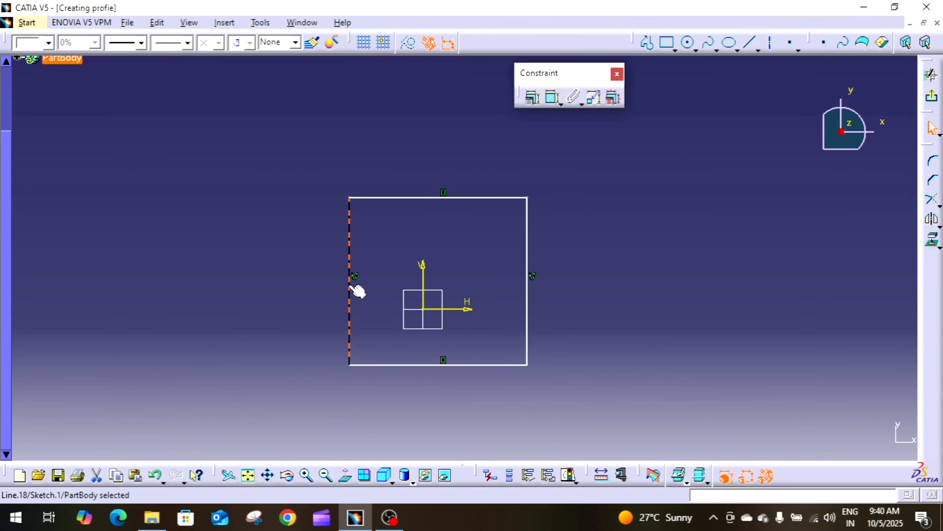
left_click(531, 281, "ctrl")
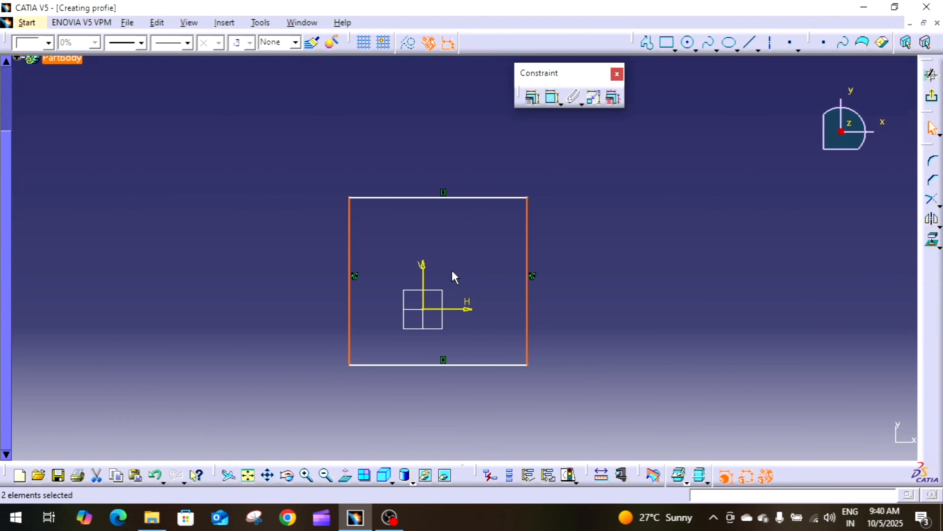
left_click(426, 274, "ctrl")
left_click(533, 98)
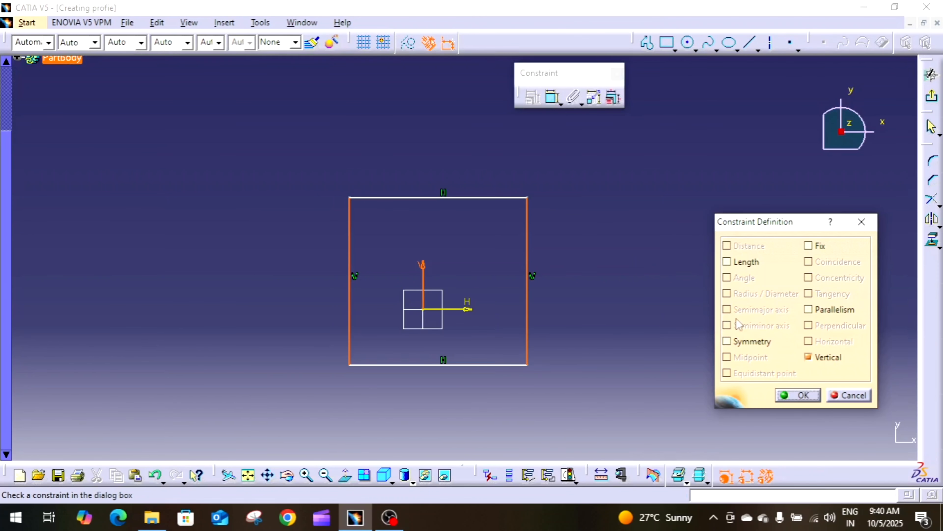
left_click(739, 342)
left_click(800, 394)
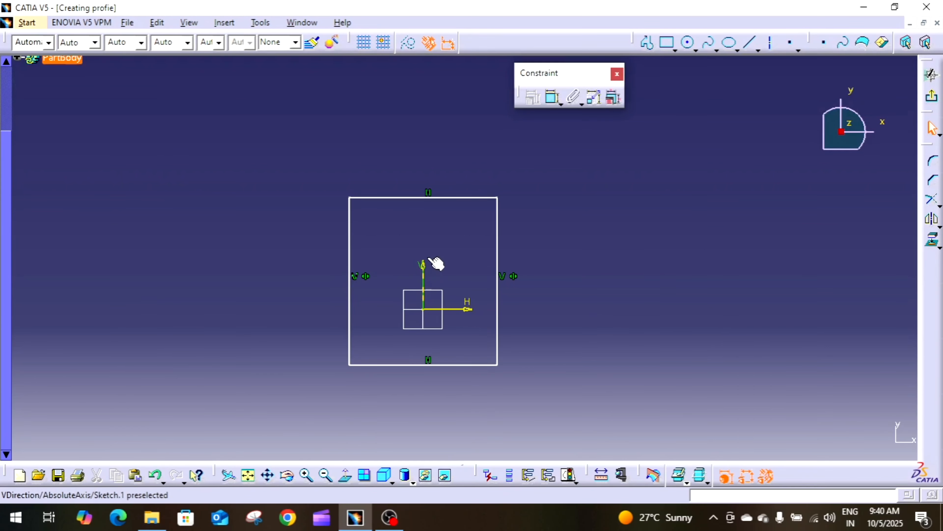
left_click(424, 277)
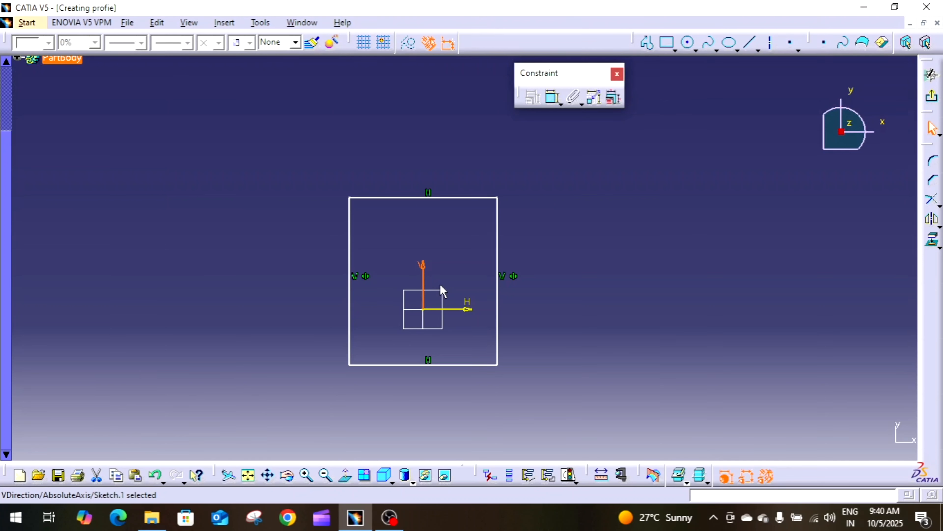
left_click(460, 267)
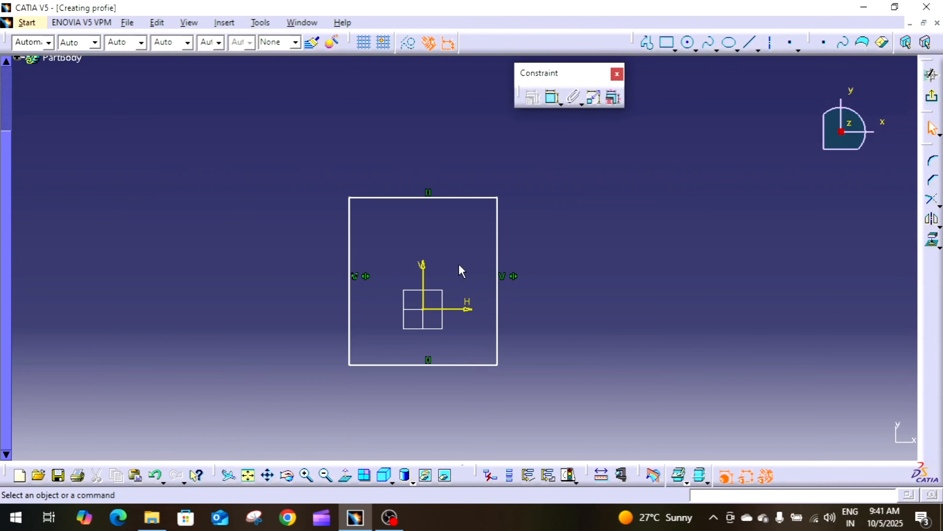
Step: Apply a Symmetry constraint to the rectangle's top and bottom sides about the sketch's H axis
left_click(458, 198)
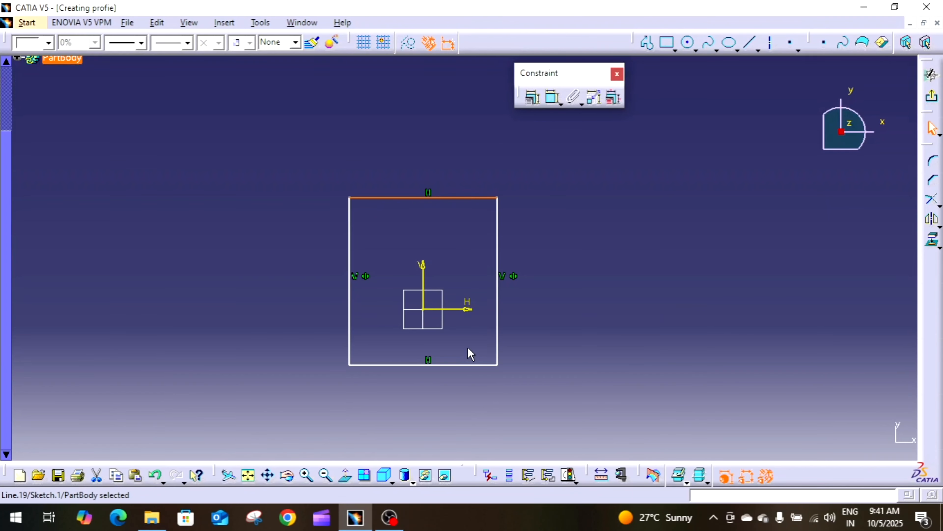
left_click(464, 365, "ctrl")
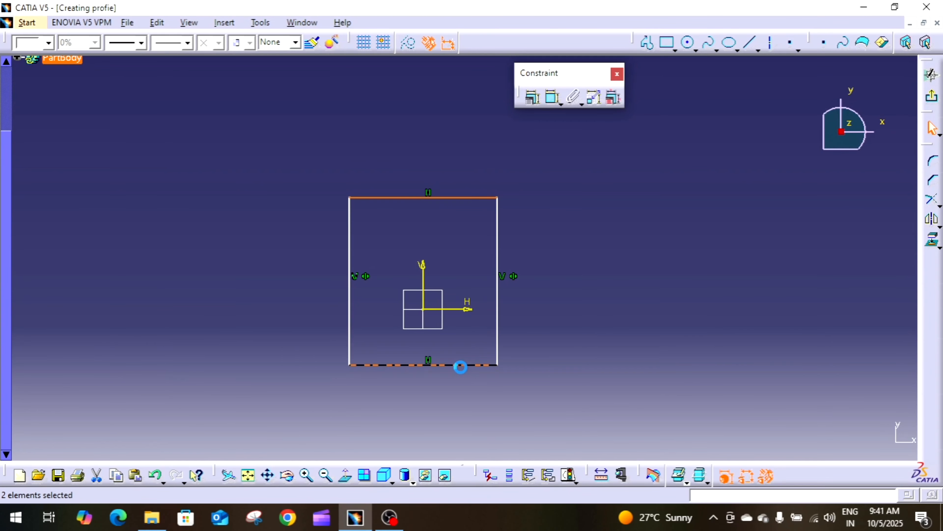
left_click(469, 310, "ctrl")
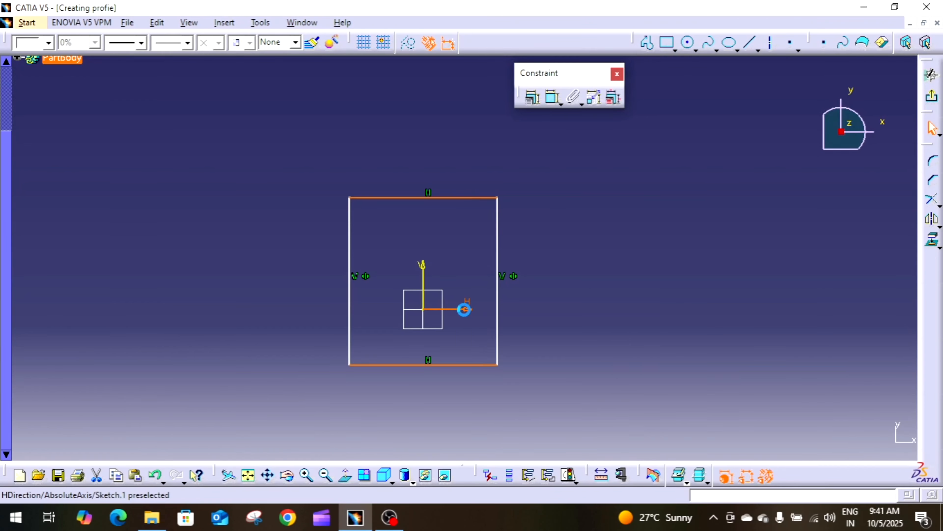
left_click(531, 95)
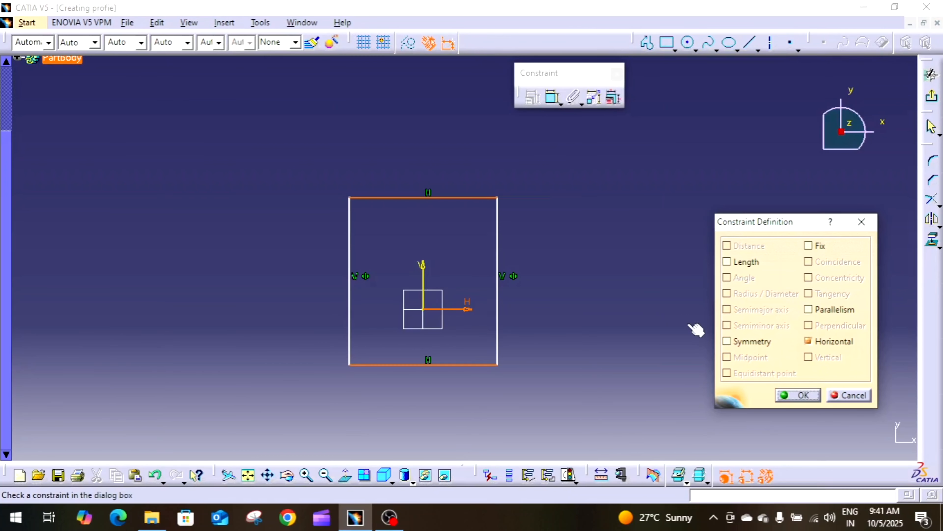
left_click(747, 342)
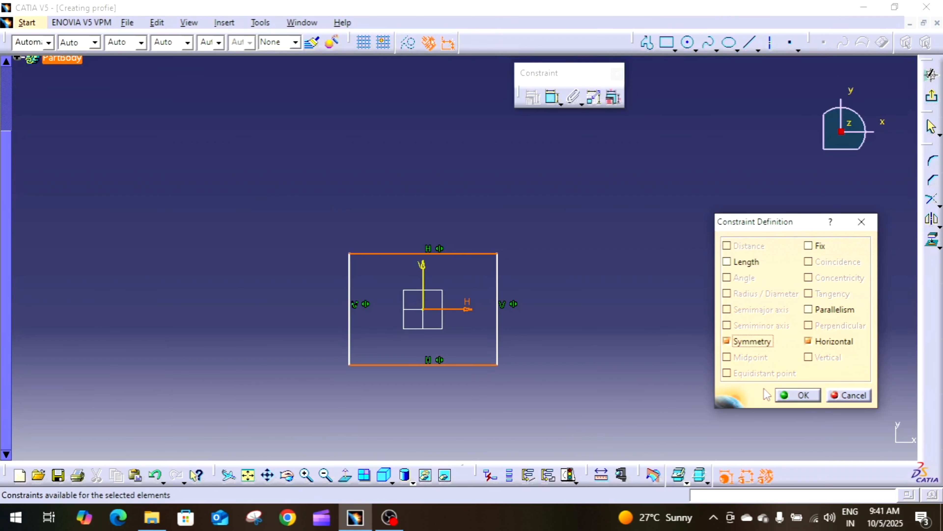
left_click(783, 393)
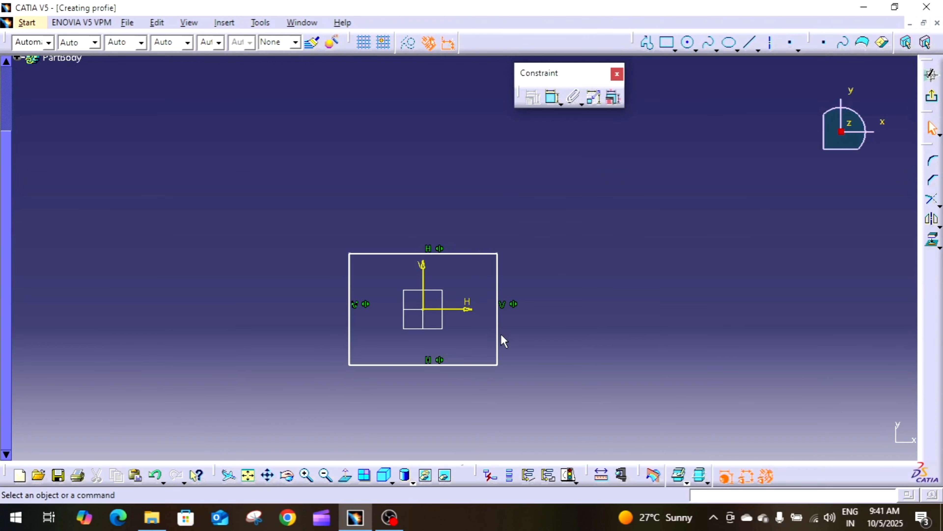
left_click(455, 253)
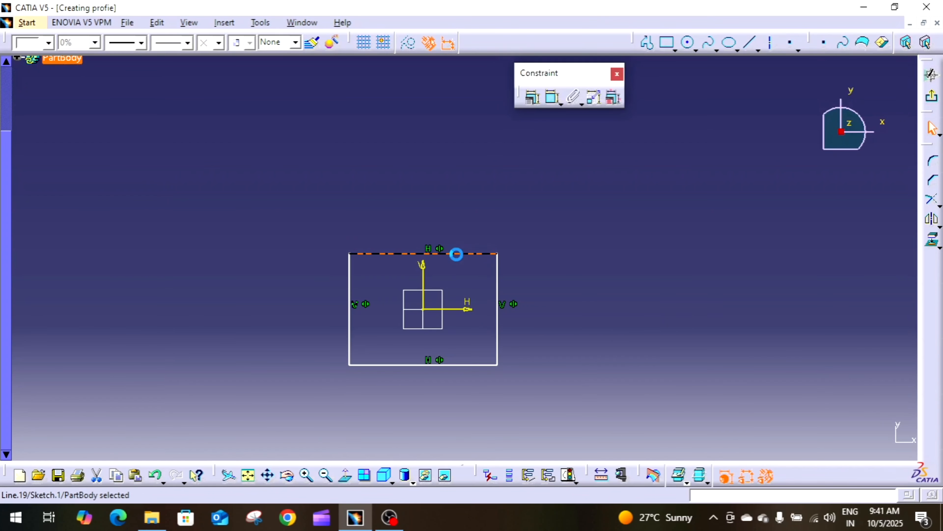
left_click(533, 99)
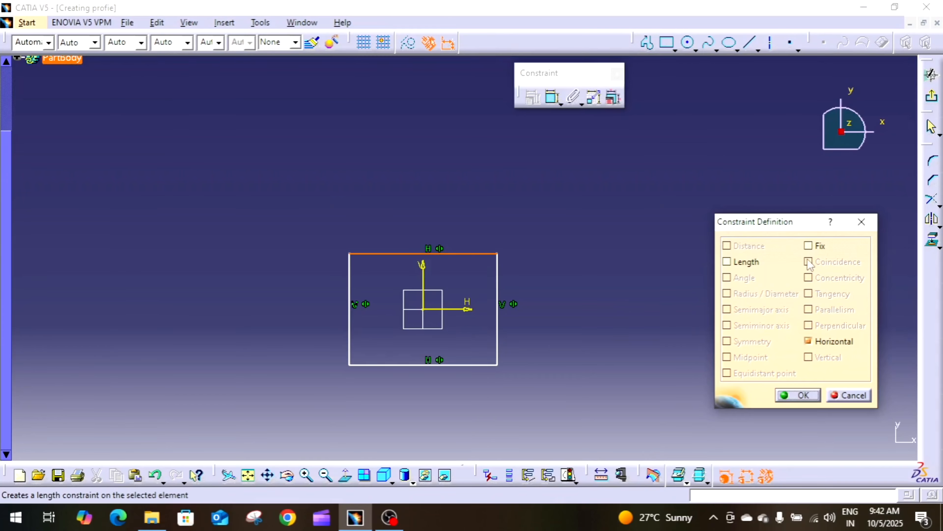
left_click(861, 221)
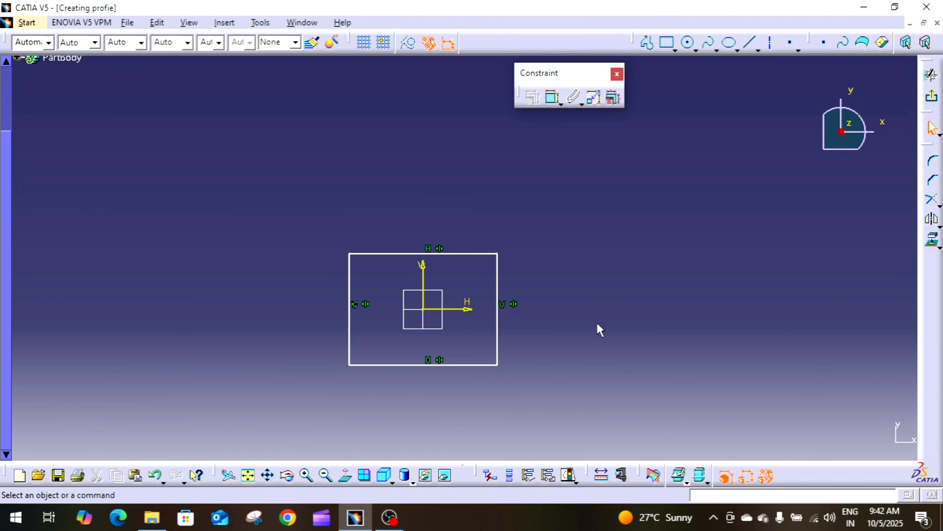
Step: Dimension the rectangle's width with the Constraint command and set it to 200 mm
left_click(560, 104)
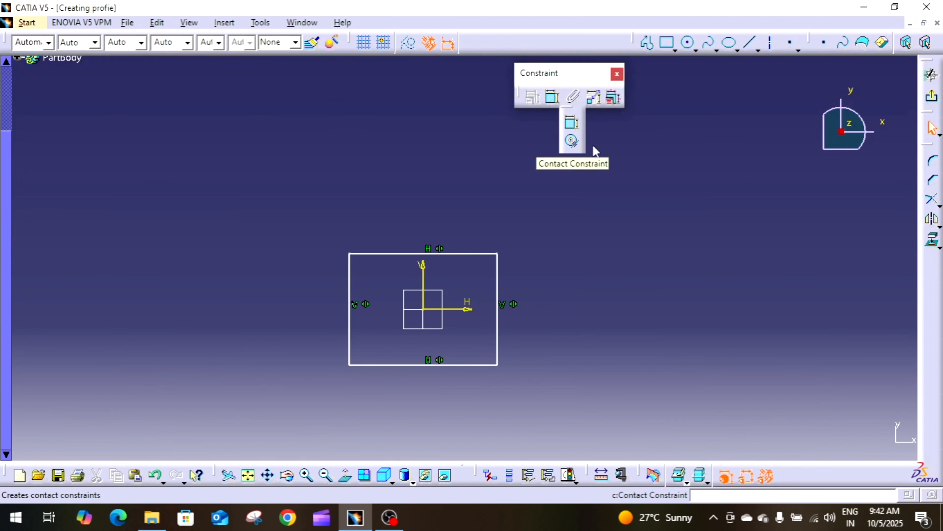
left_click(553, 100)
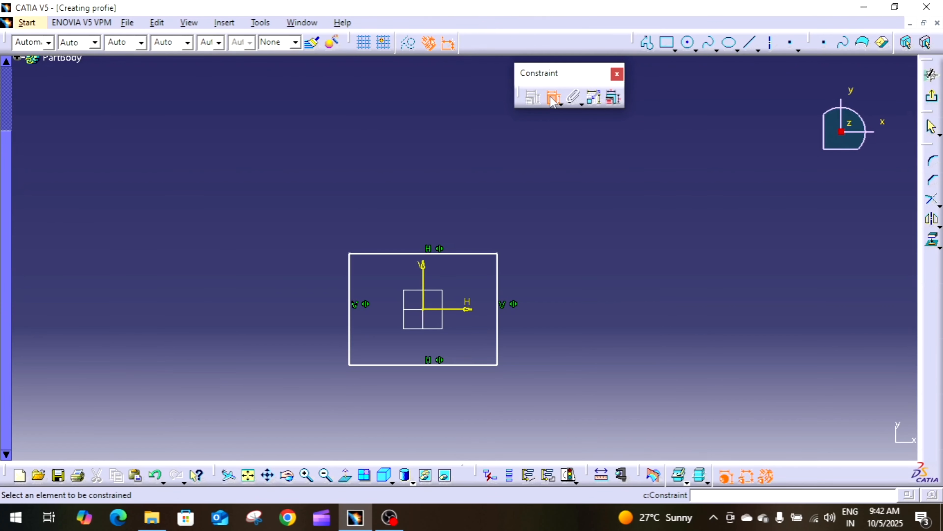
left_click(455, 254)
left_click(431, 190)
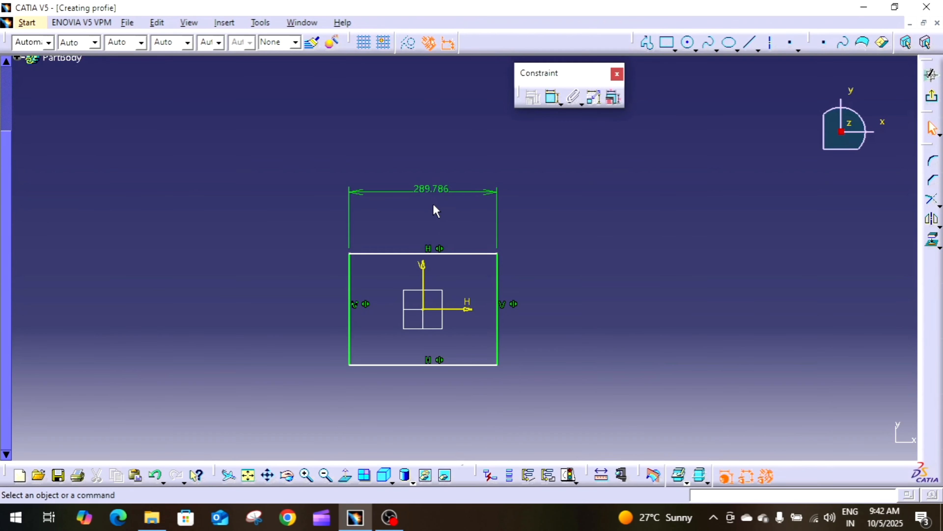
double_click(434, 188)
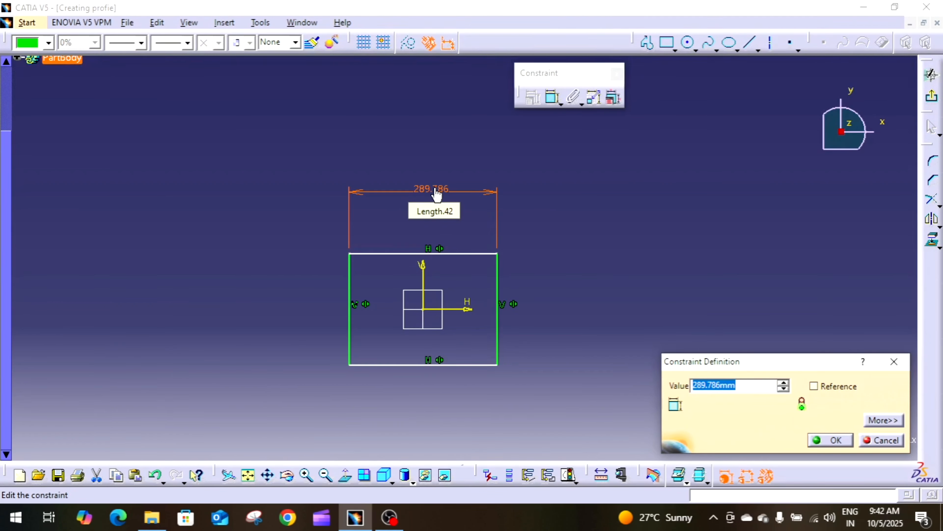
type("200")
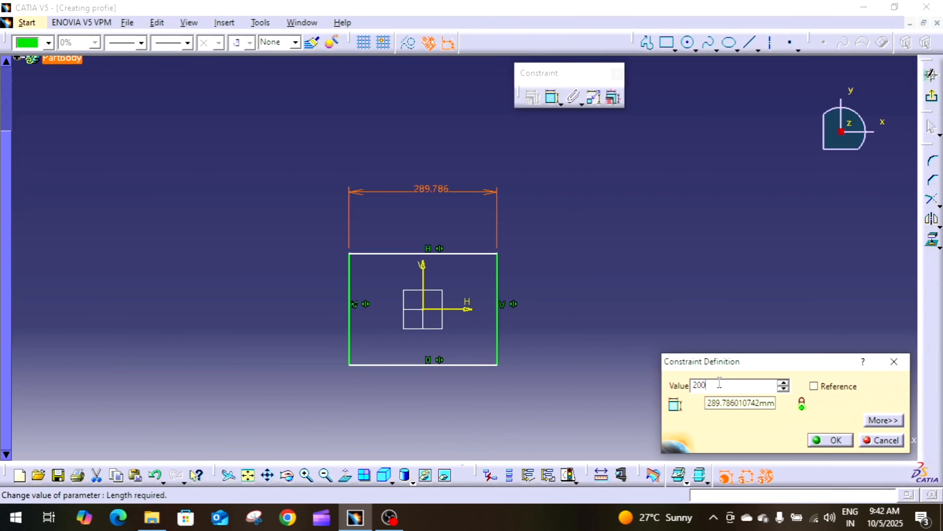
left_click(817, 444)
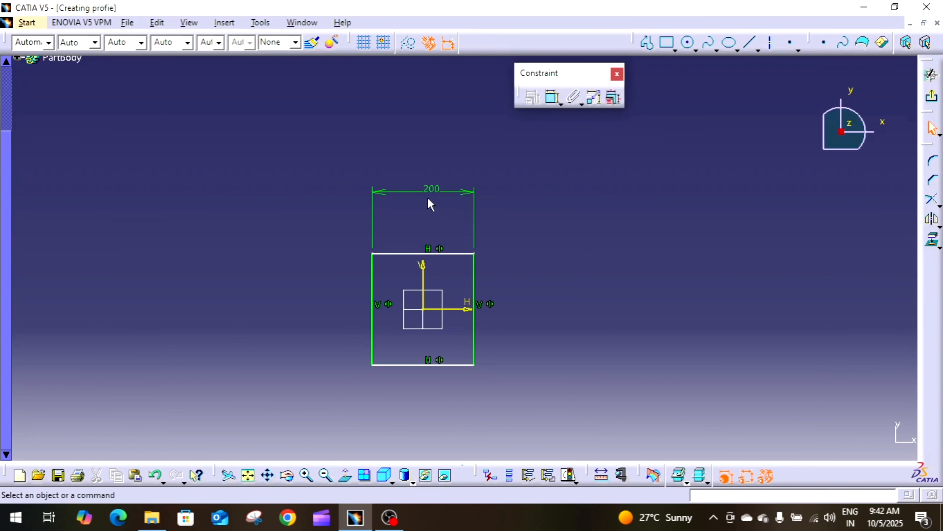
Step: Dimension the rectangle's height with the Constraint command and set it to 100 mm
left_click(552, 97)
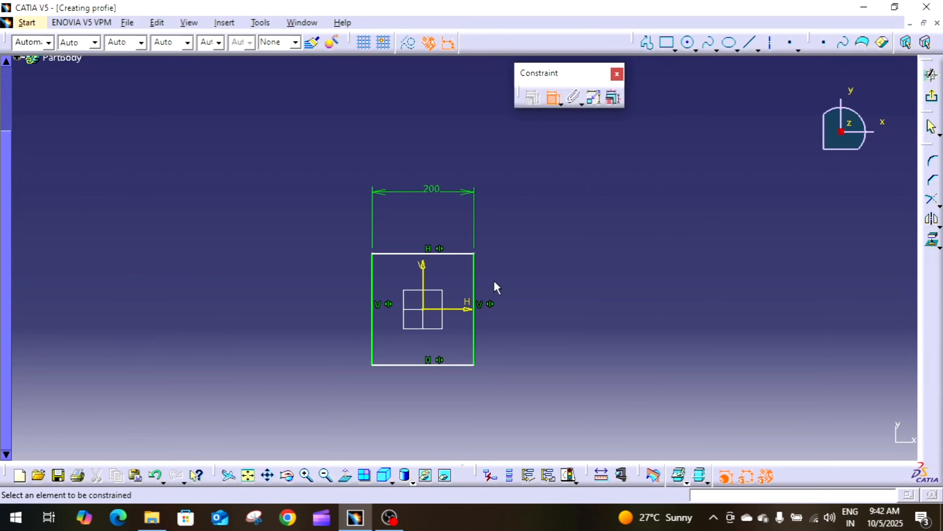
left_click(554, 94)
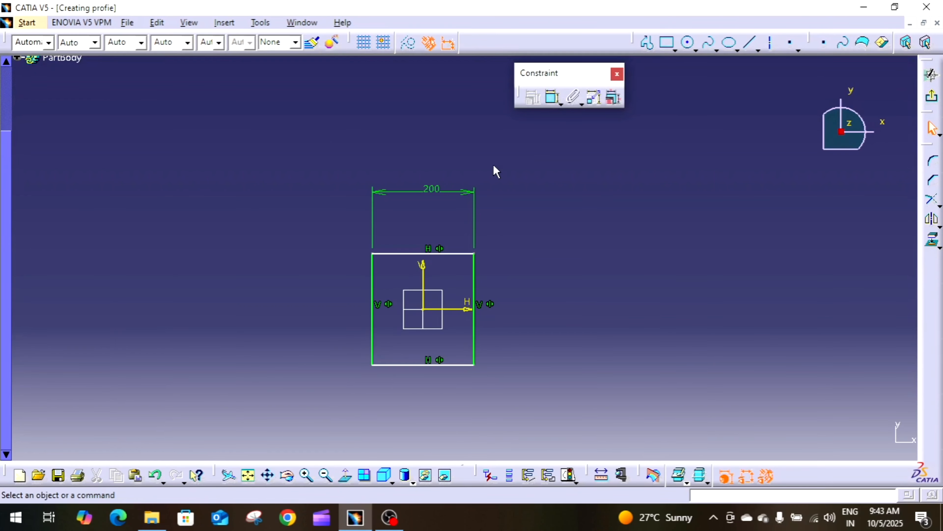
left_click(554, 98)
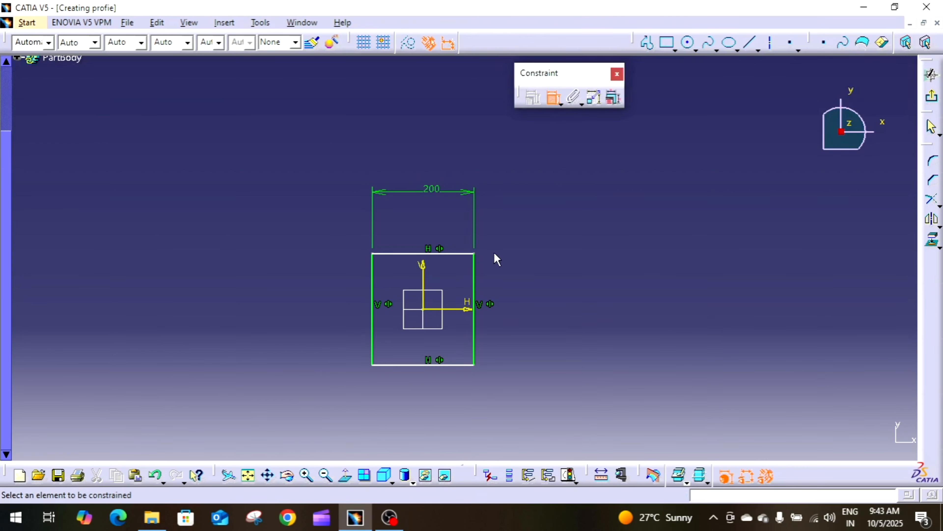
left_click(479, 282)
left_click(530, 307)
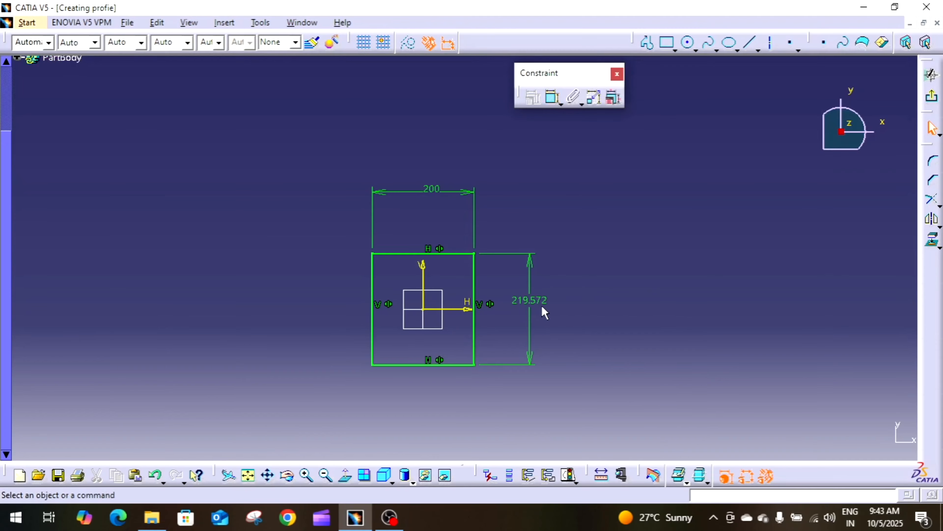
double_click(533, 300)
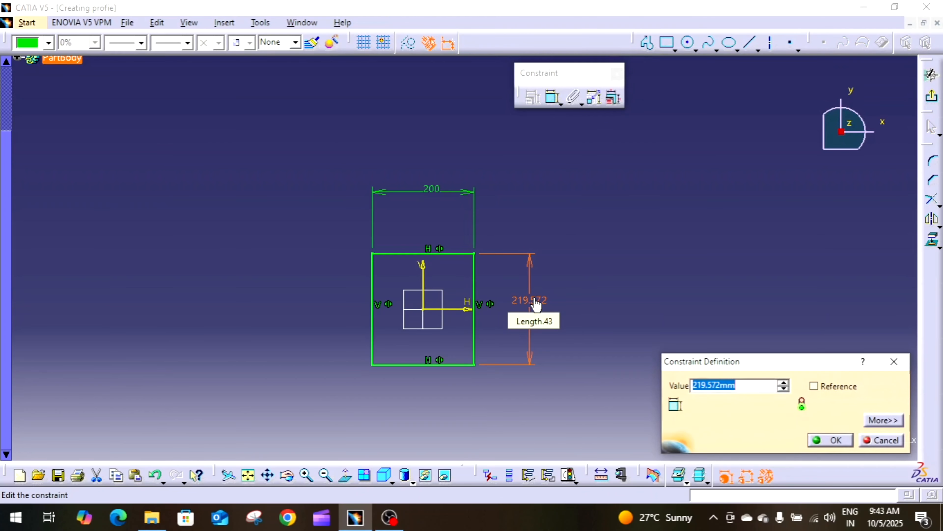
type("100")
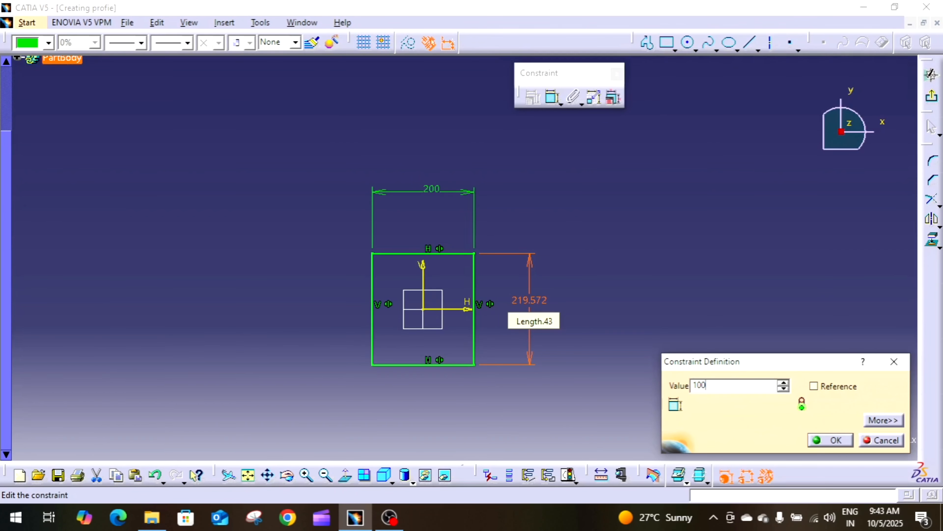
key("Return")
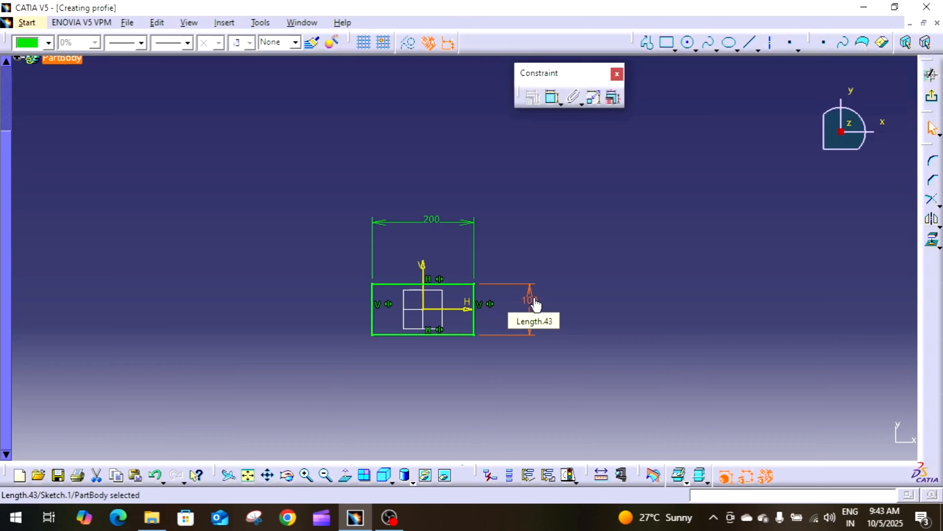
left_click(654, 242)
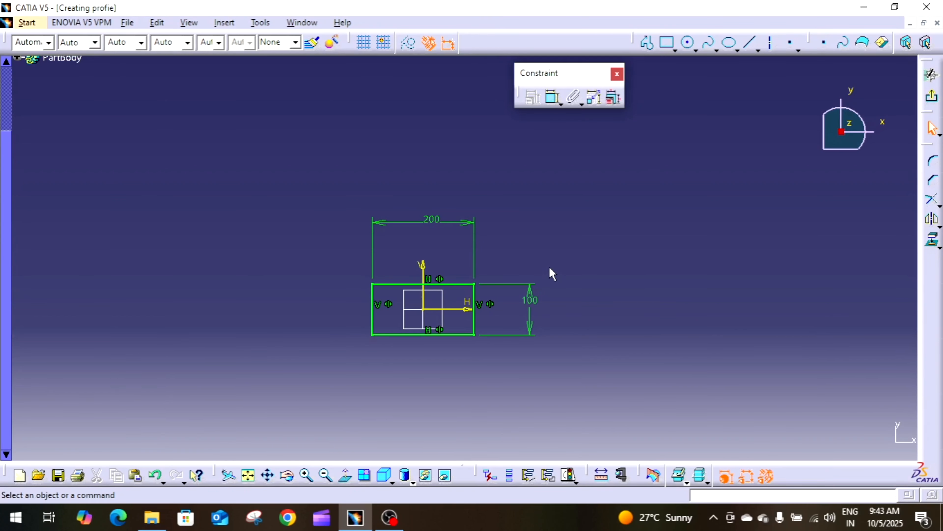
Step: Delete the whole rectangle together with its dimensions and symmetry constraints
mouse_move(506, 326)
middle_mouse_down("ctrl")
mouse_move(524, 263)
mouse_move(527, 285)
middle_mouse_up("ctrl")
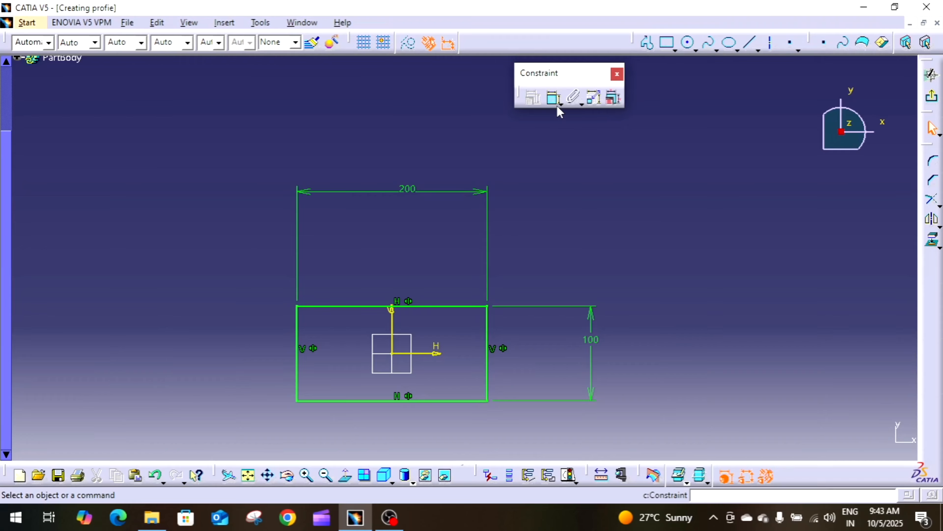
mouse_move(251, 173)
left_mouse_down()
mouse_move(260, 196)
mouse_move(638, 425)
left_mouse_up()
key("Delete")
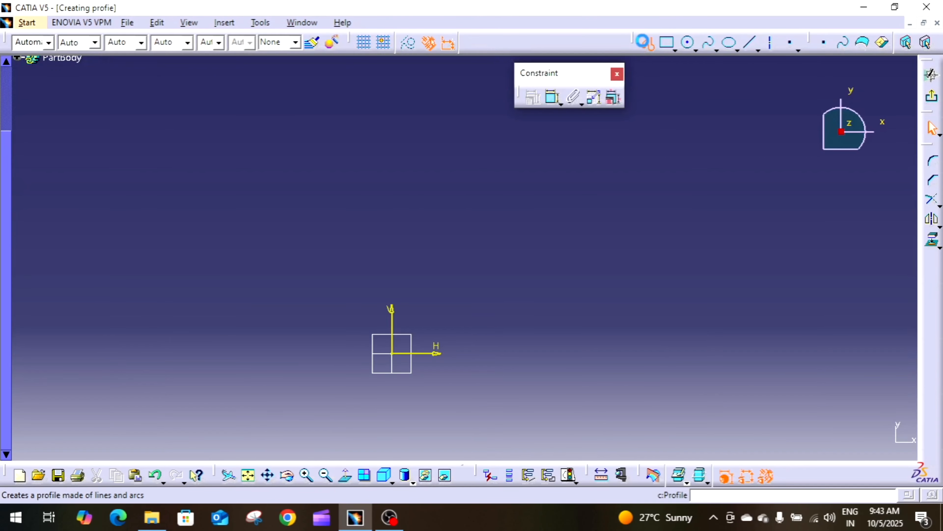
Step: Sketch two separate, level vertical lines to the right of the origin, each about 85 mm long and about 137 mm apart
left_click(646, 42)
left_click(528, 267)
left_click(528, 344)
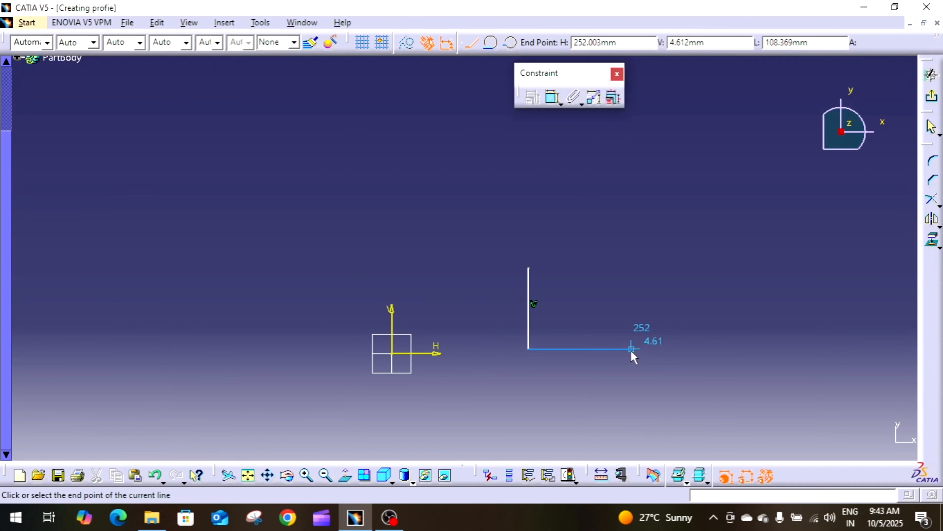
key("Escape")
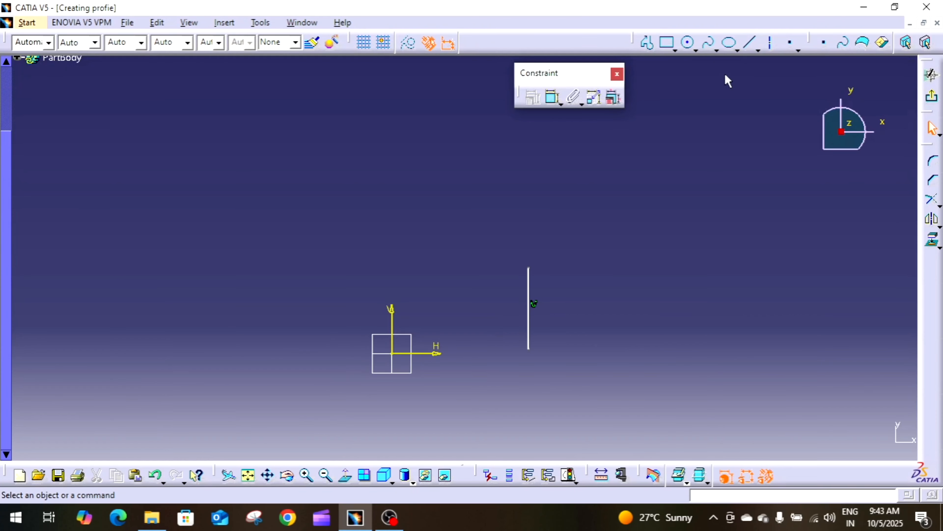
left_click(647, 43)
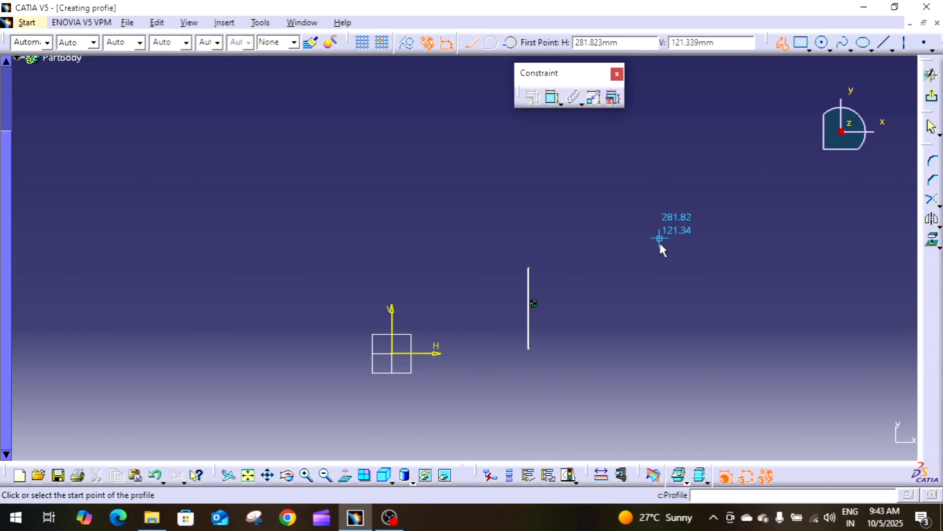
left_click(658, 267)
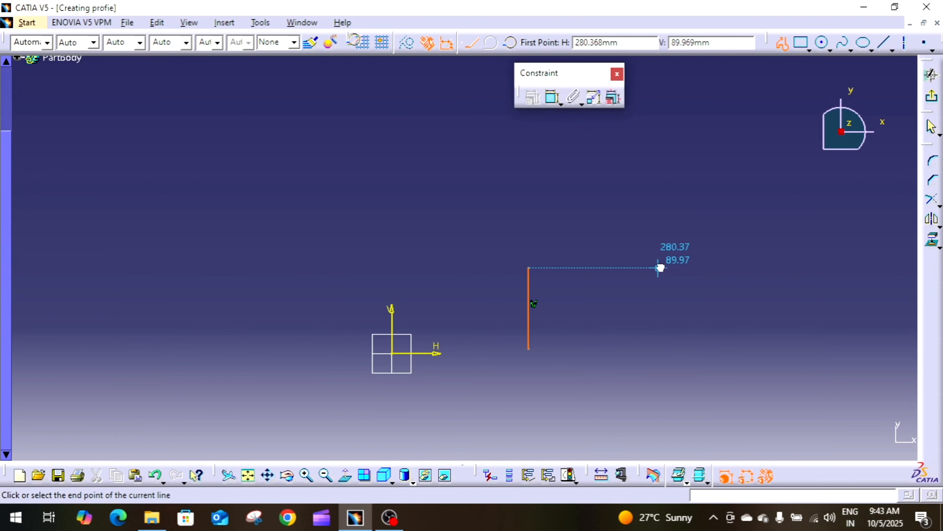
left_click(658, 348)
key("Escape")
key("Escape")
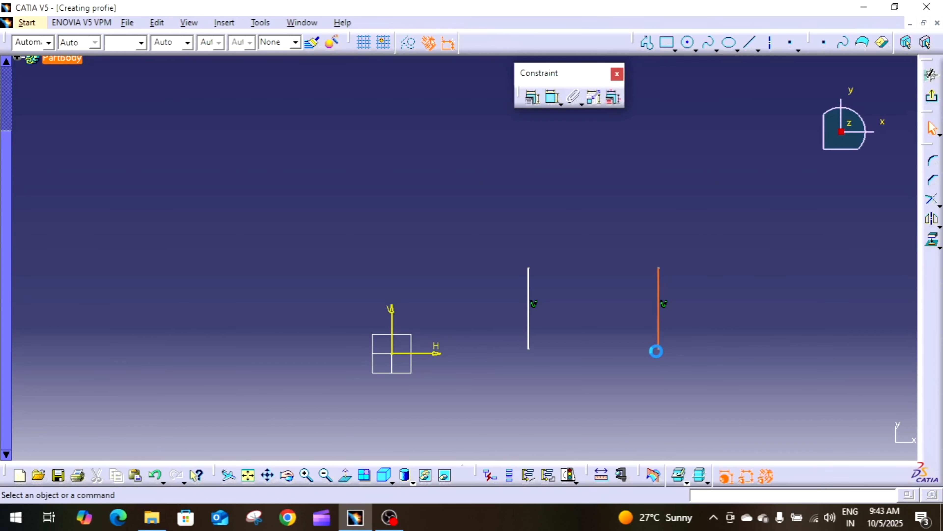
Step: Dimension the distance between the two vertical lines, placing the dimension above them
left_click(553, 98)
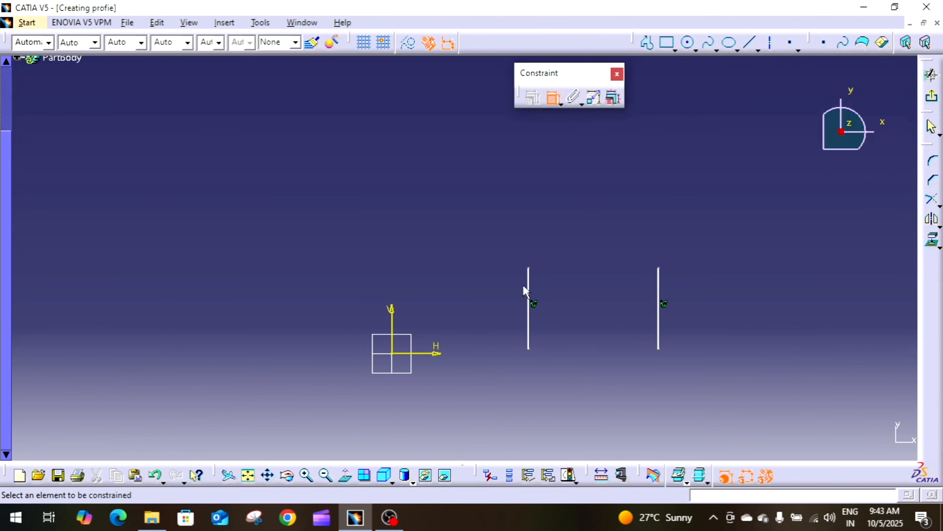
left_click(529, 293)
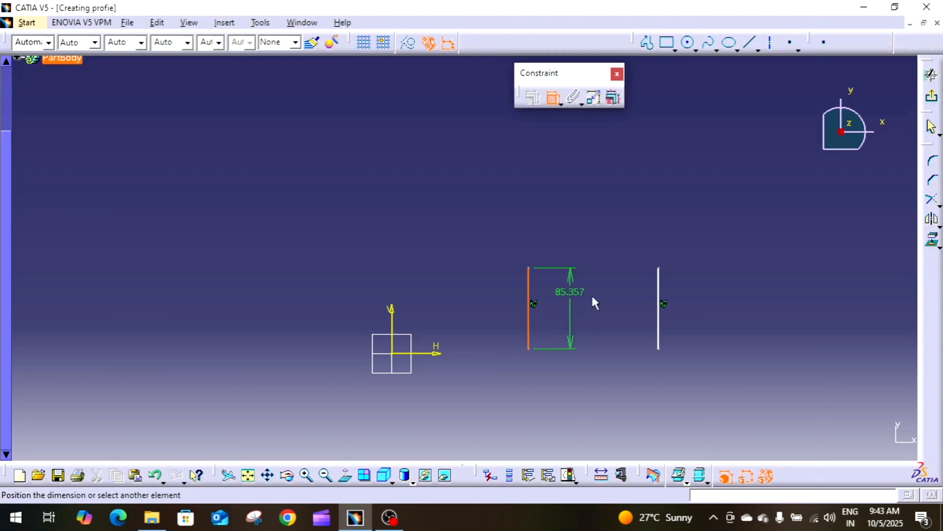
left_click(658, 278)
left_click(608, 214)
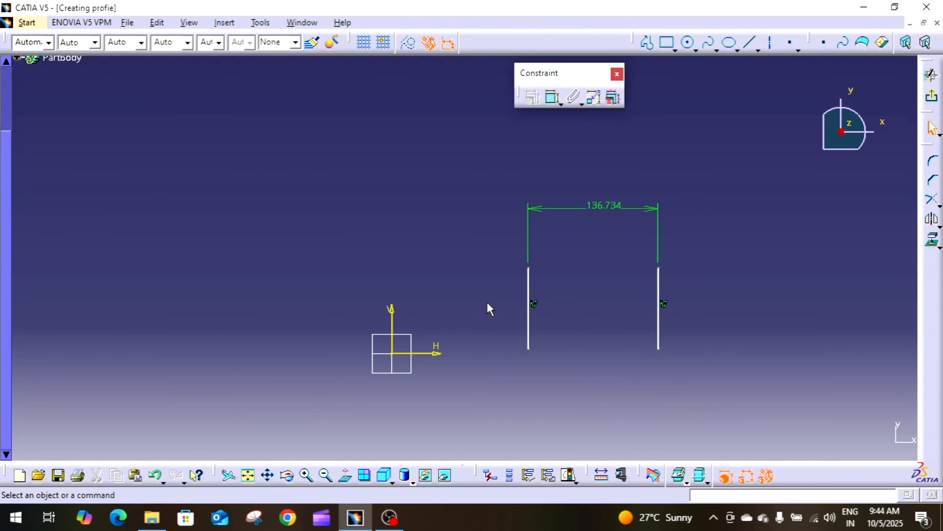
Step: Dimension the length of the vertical line nearest the origin and set it to 80 mm
left_click(548, 101)
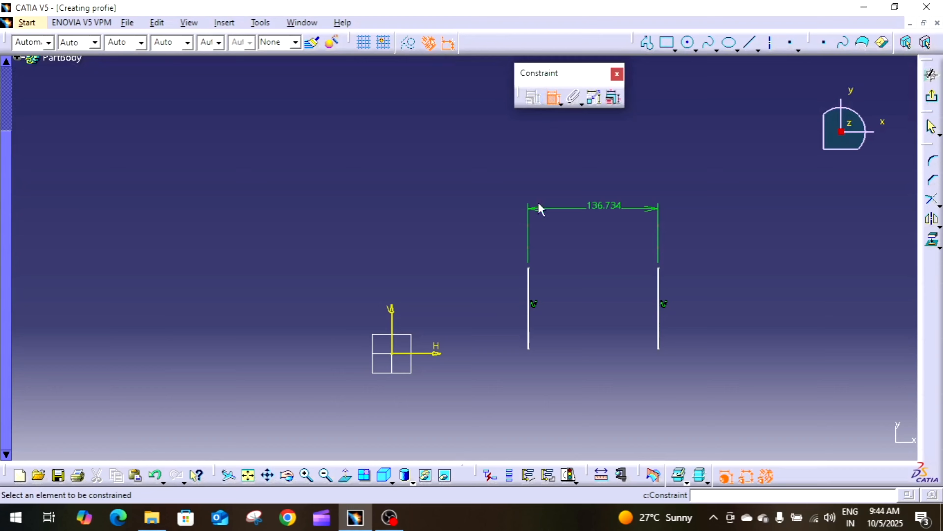
left_click(529, 287)
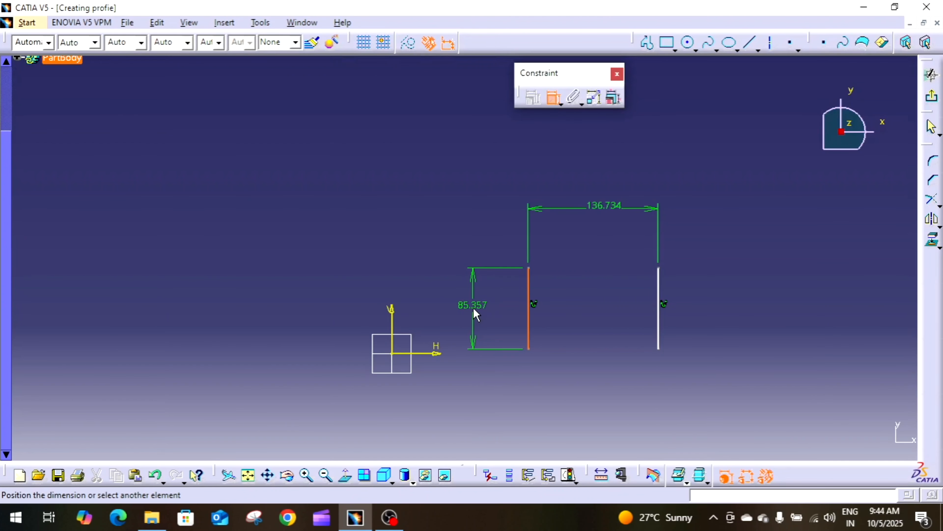
left_click(471, 316)
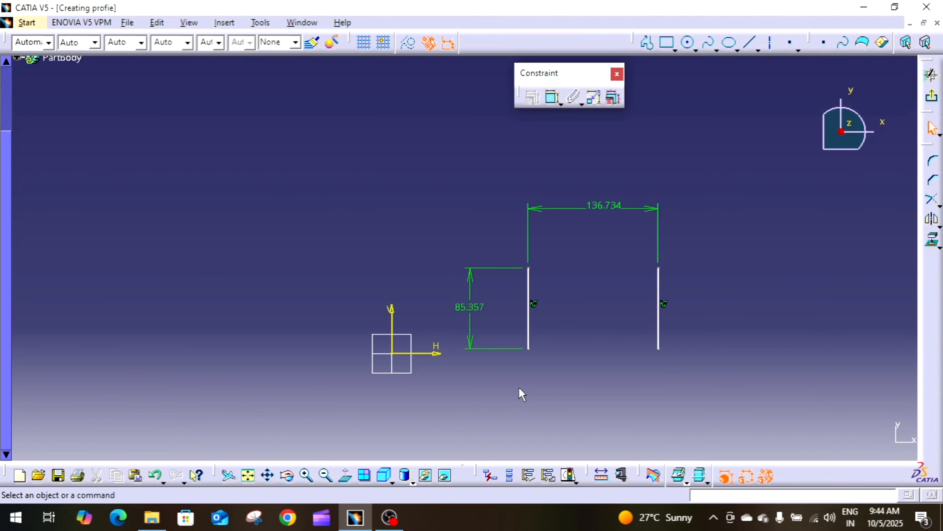
double_click(478, 308)
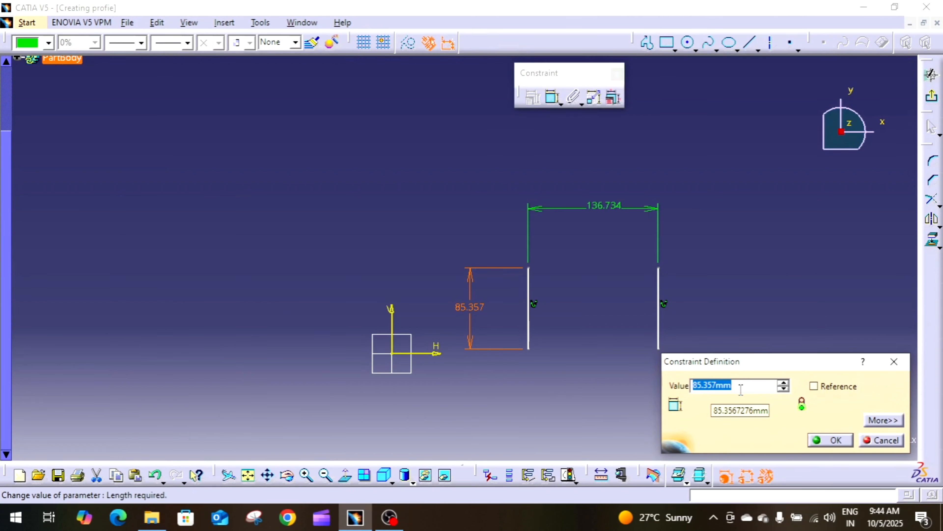
type("80")
key("Return")
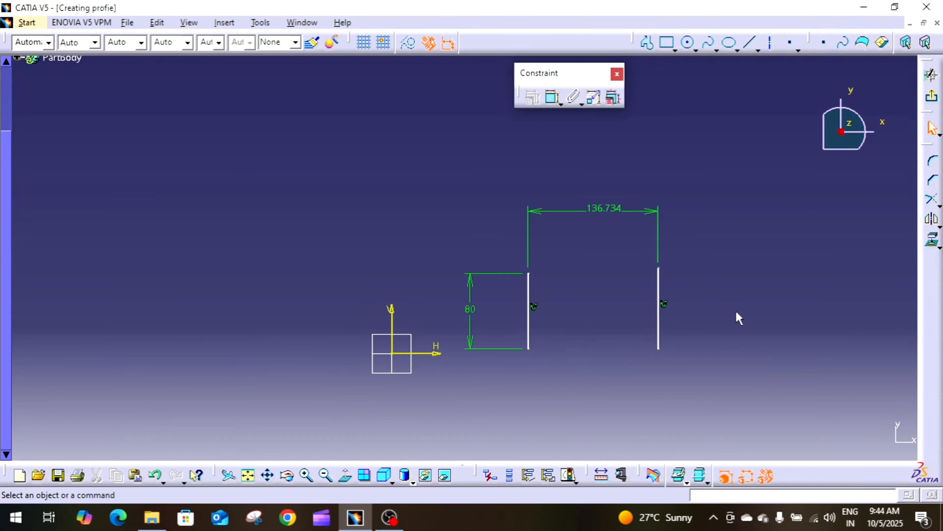
Step: Sketch a horizontal line about 172 mm long beyond the vertical lines, and a line from its right end slanting back up to the left
middle_click_drag(737, 316, 555, 313)
left_click(647, 43)
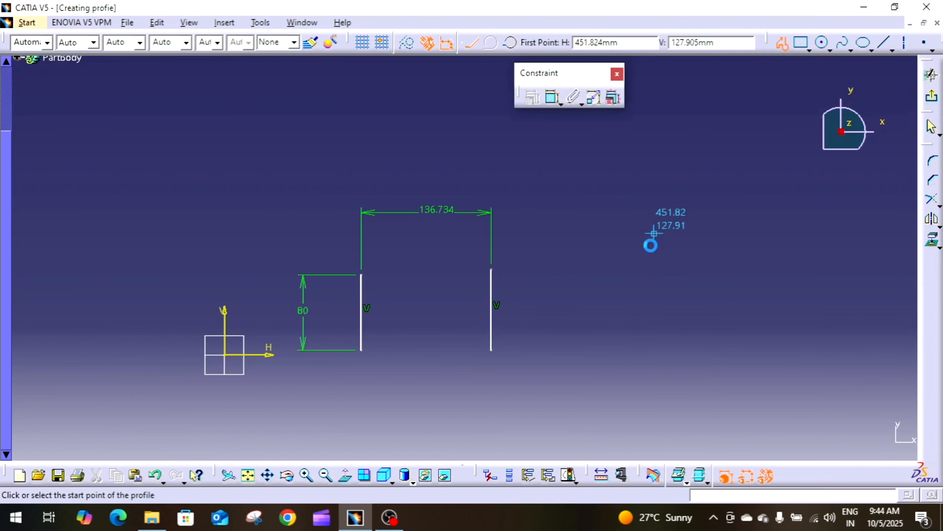
left_click(600, 316)
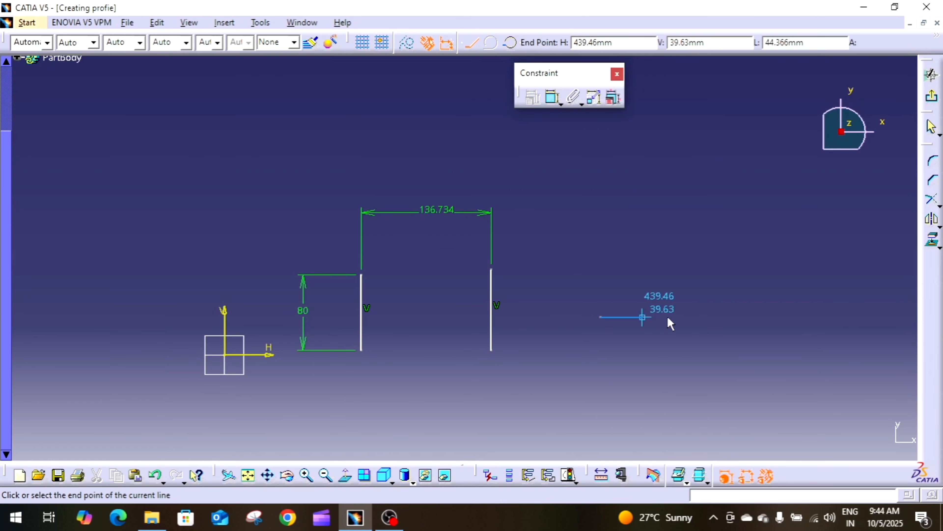
left_click(763, 316)
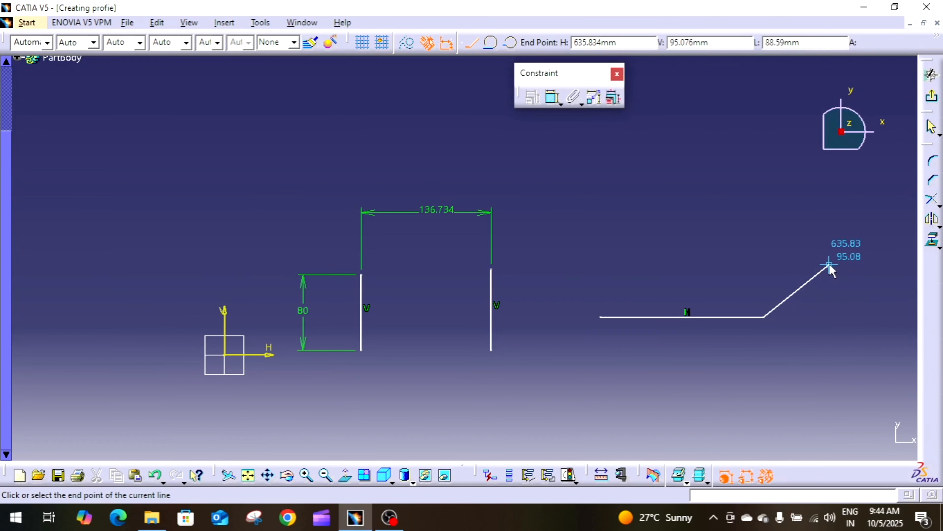
left_click(635, 215)
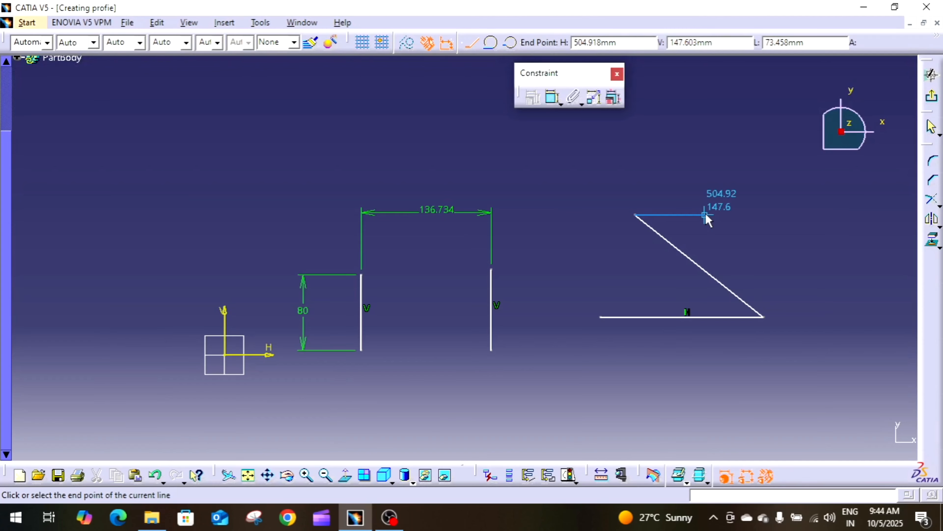
key("Escape")
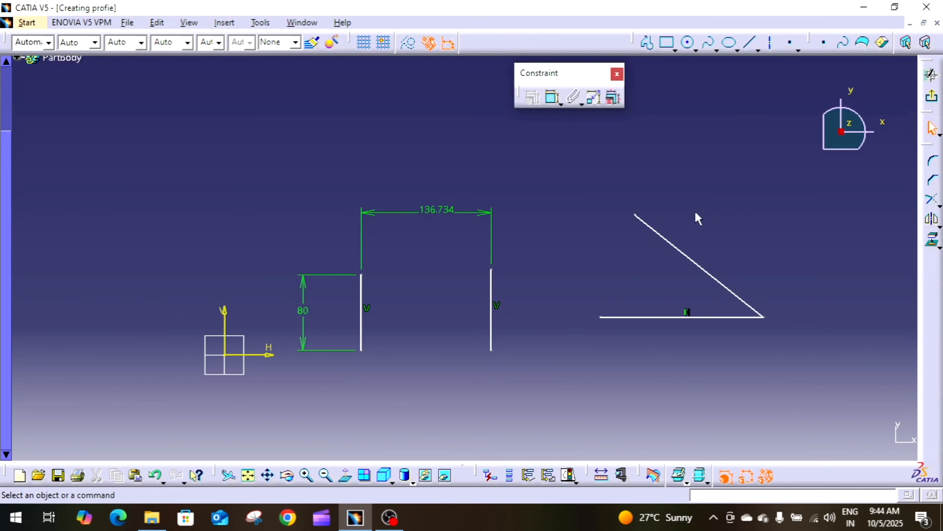
Step: Dimension the angle between the horizontal line and the slanted line and set it to 30 degrees
left_click(553, 98)
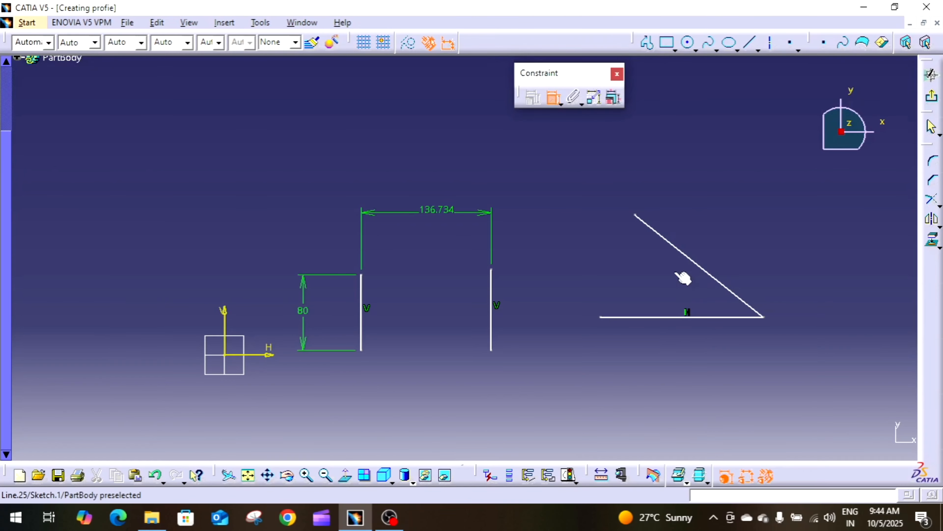
left_click(671, 317)
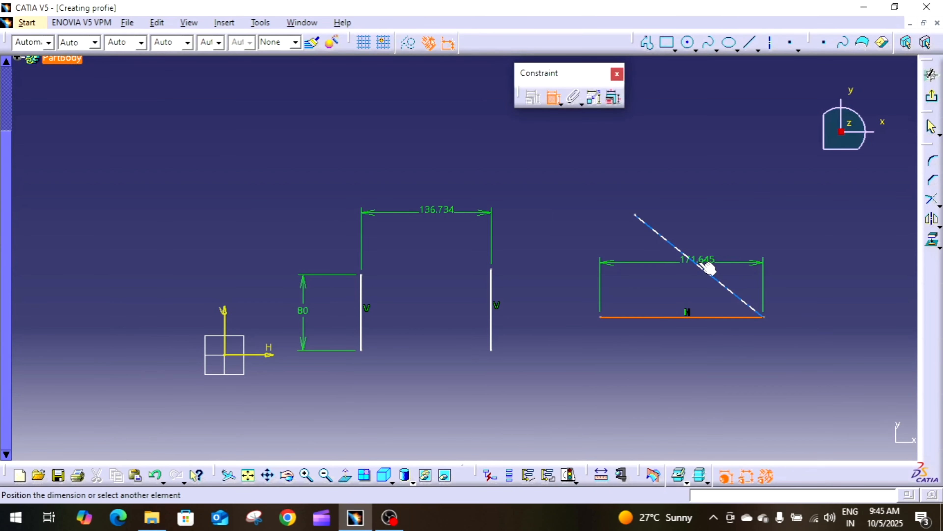
left_click(705, 271)
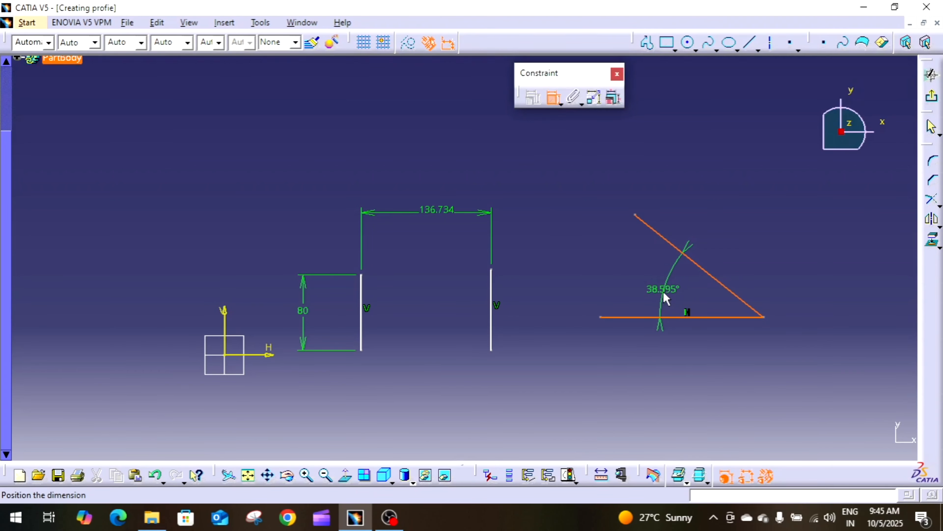
left_click(665, 296)
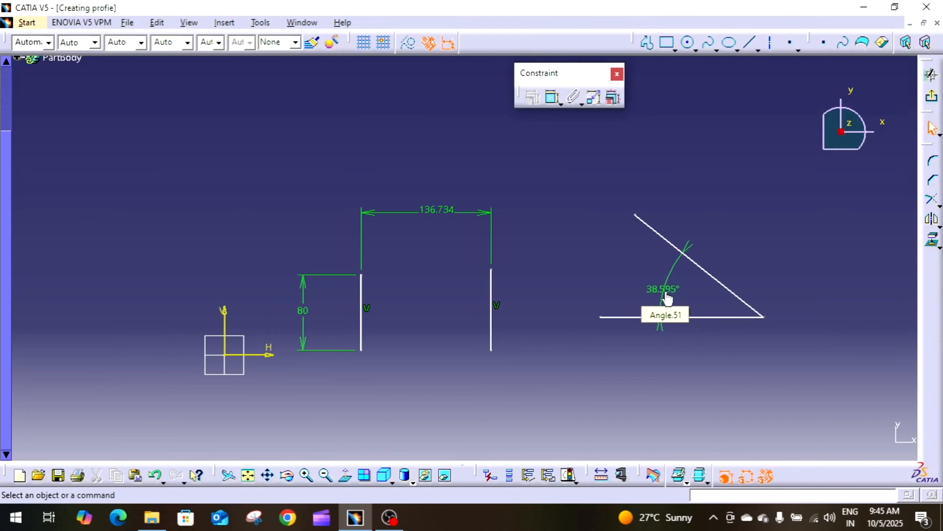
double_click(668, 297)
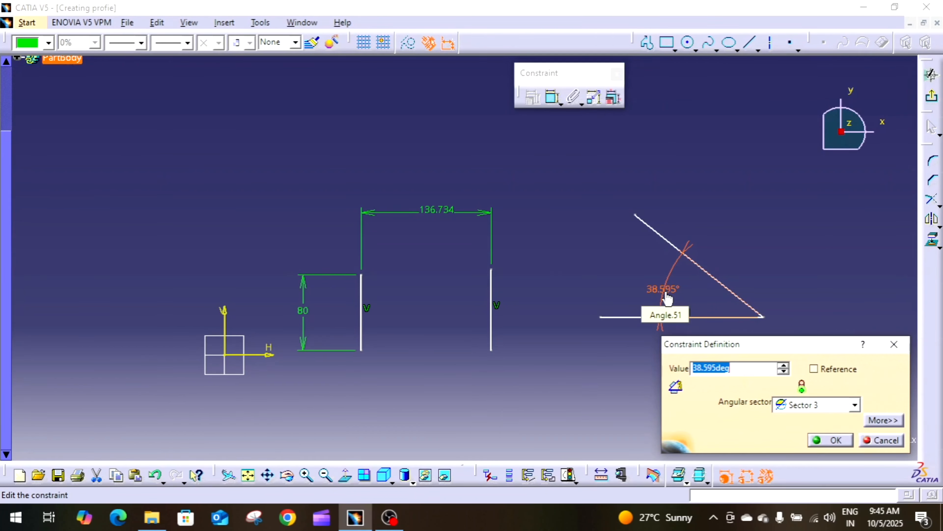
type("30")
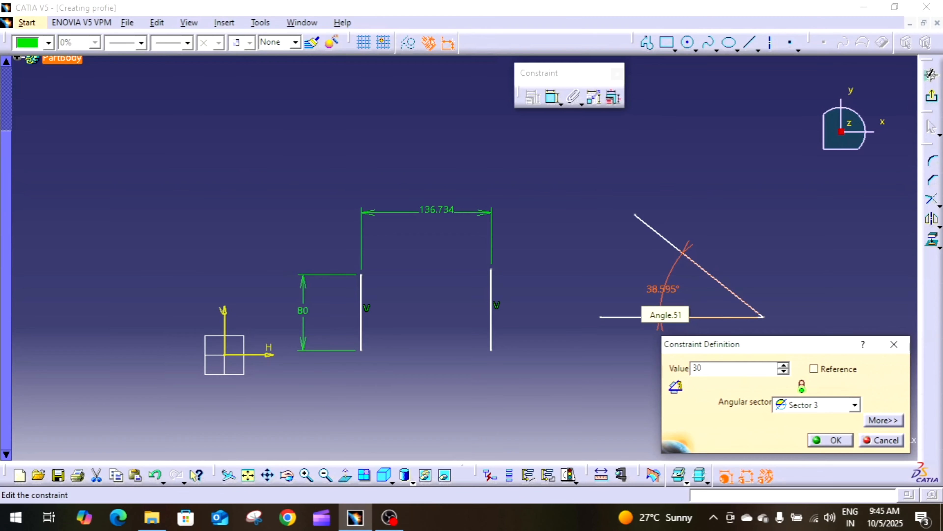
key("Return")
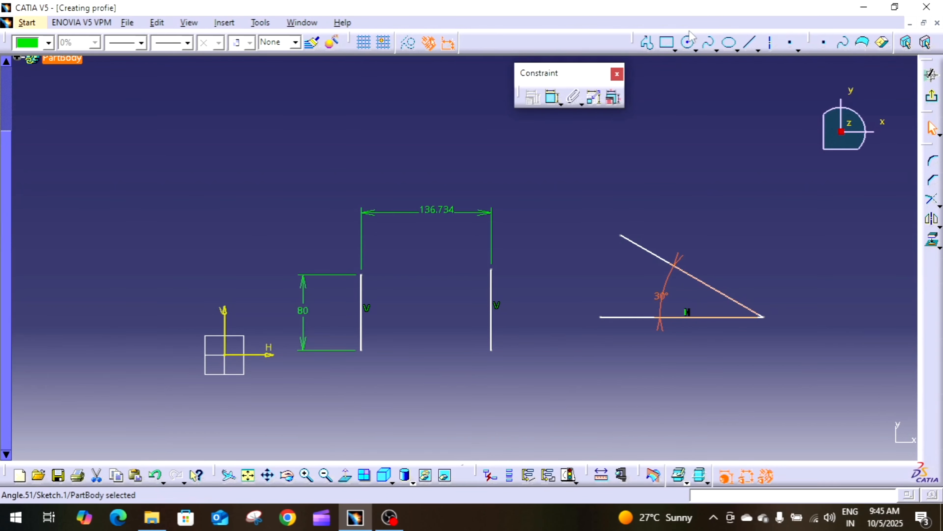
left_click(734, 247)
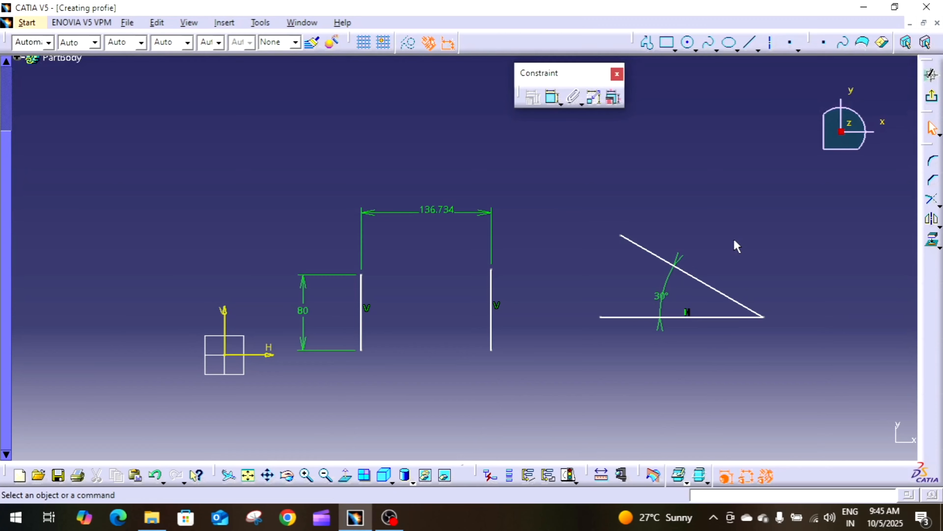
Step: Sketch a circle about 92 mm in diameter between the second vertical line and the angled lines, and dimension its diameter
left_click(688, 43)
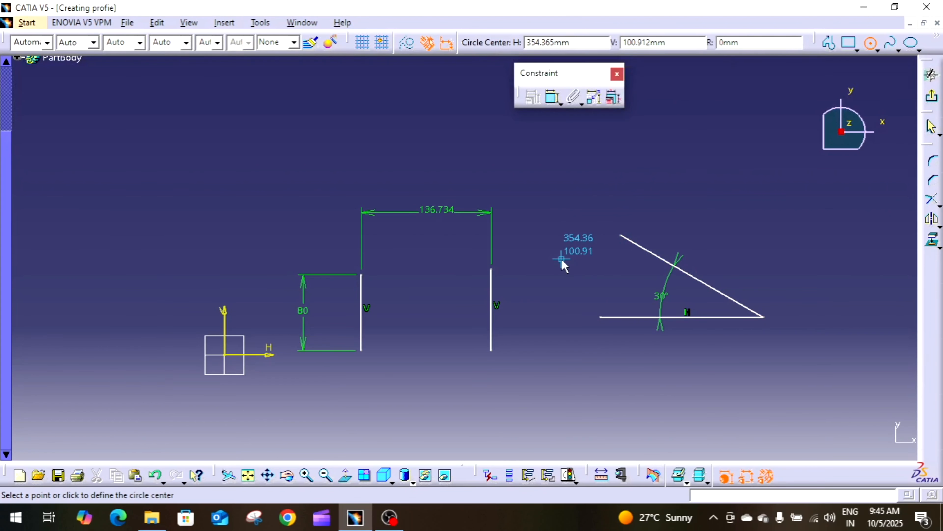
left_click(550, 263)
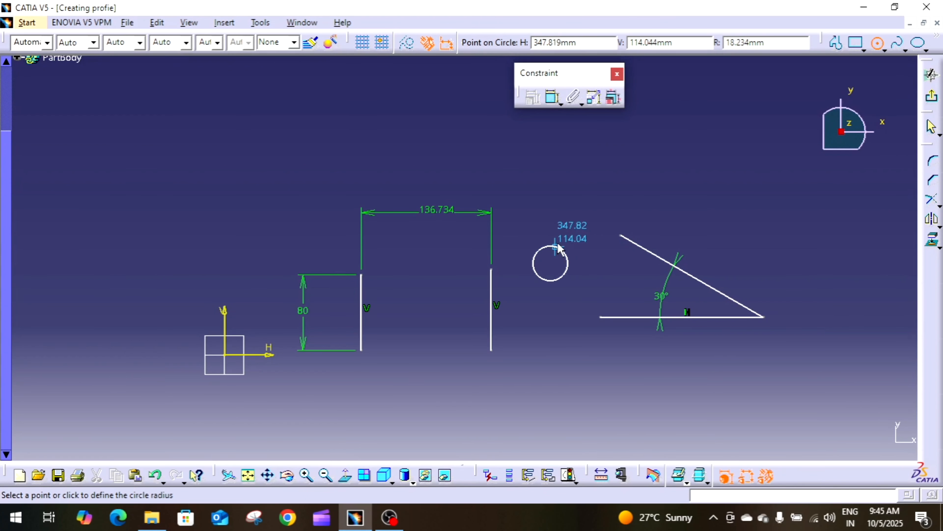
left_click(568, 223)
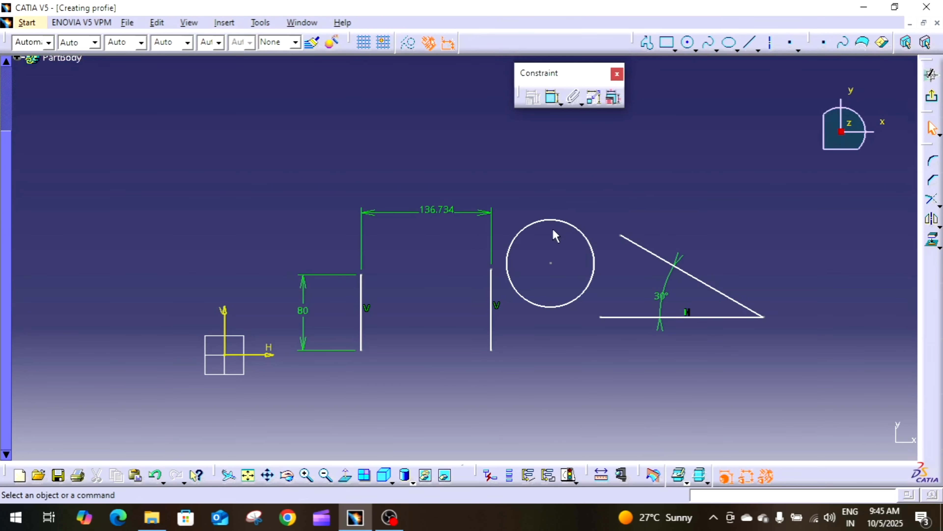
left_click(552, 104)
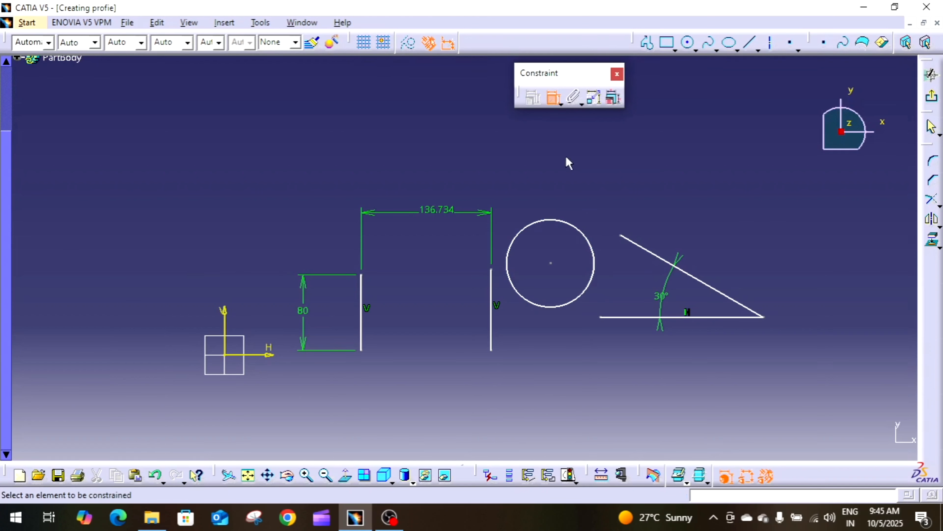
left_click(580, 230)
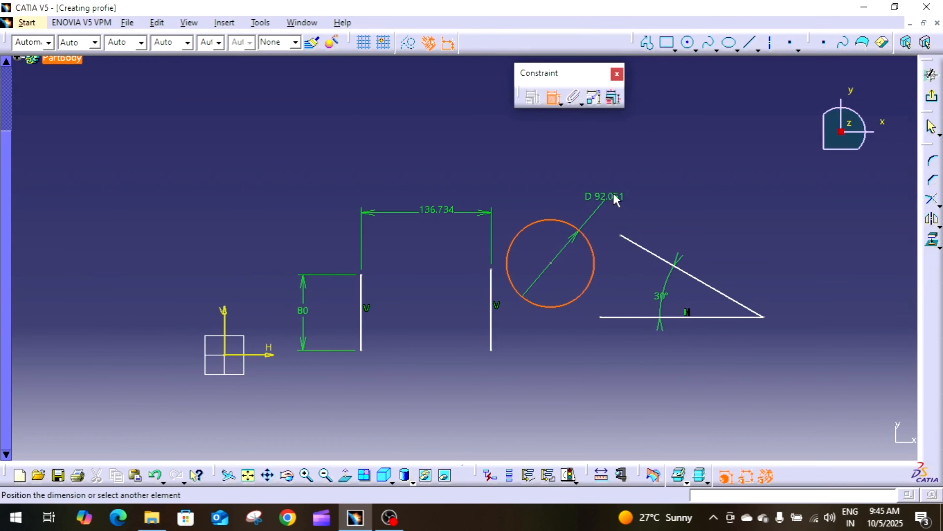
left_click(630, 190)
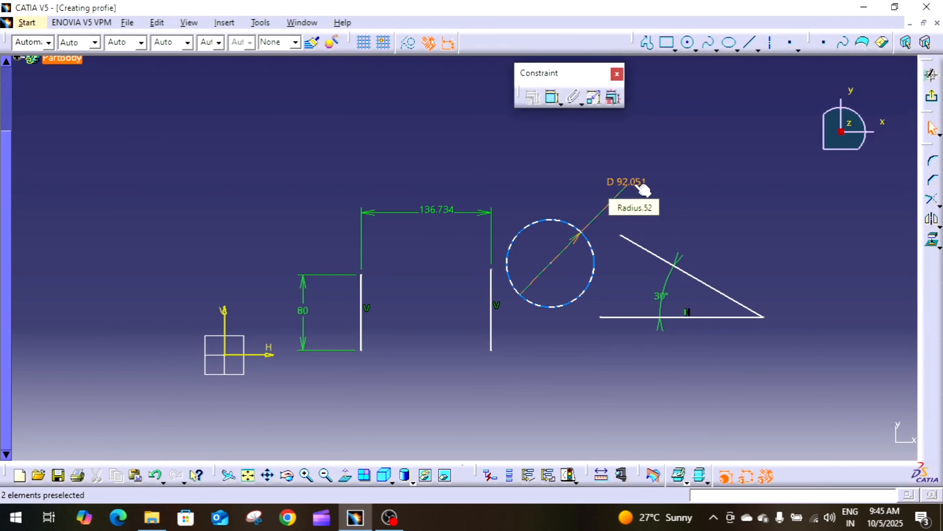
Step: Switch the circle's dimension from Diameter to Radius and set the radius to 40 mm
double_click(628, 184)
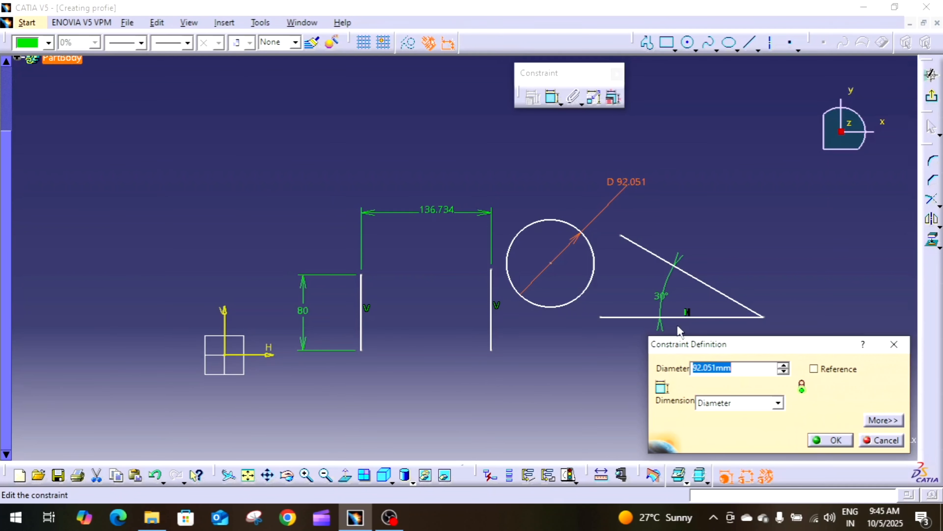
left_click(777, 405)
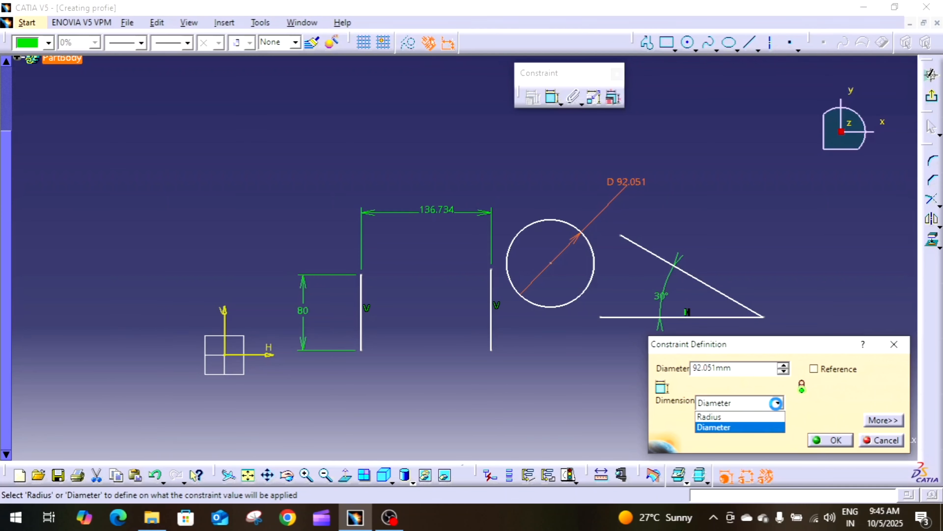
left_click(740, 416)
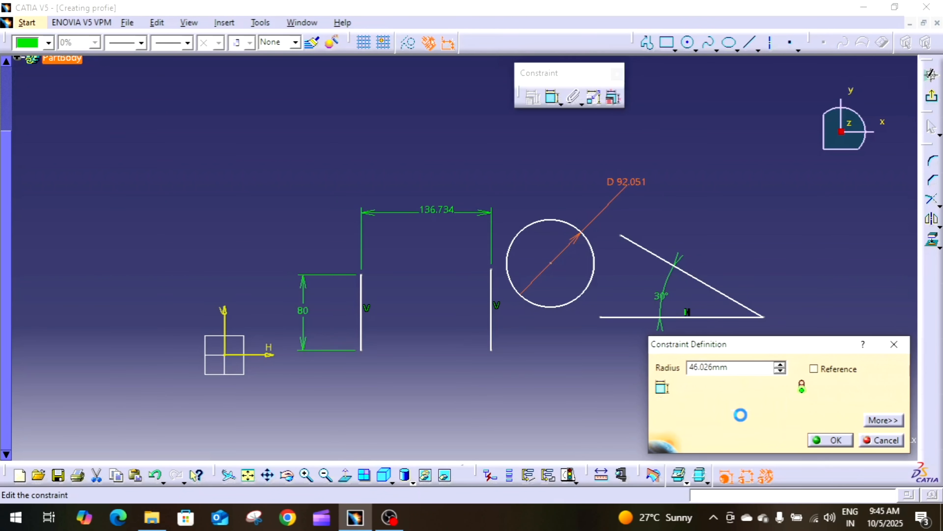
left_click(748, 369)
double_click(747, 369)
mouse_move(748, 369)
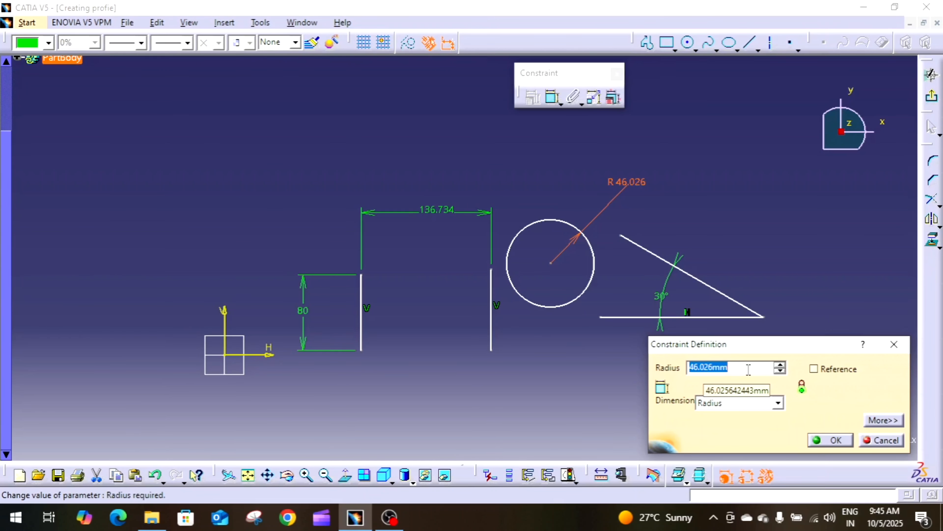
type("40")
key("Return")
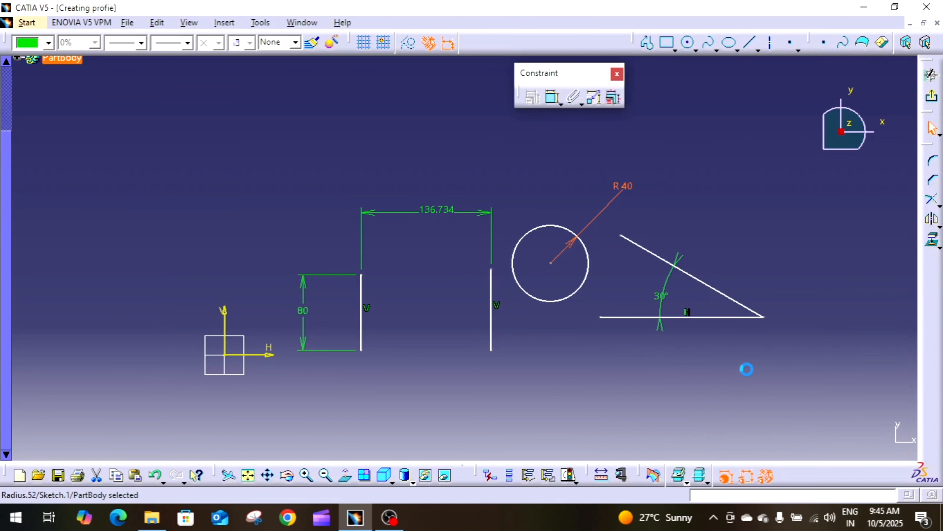
Step: Switch the circle's dimension back from Radius to Diameter
left_click(627, 185)
double_click(628, 184)
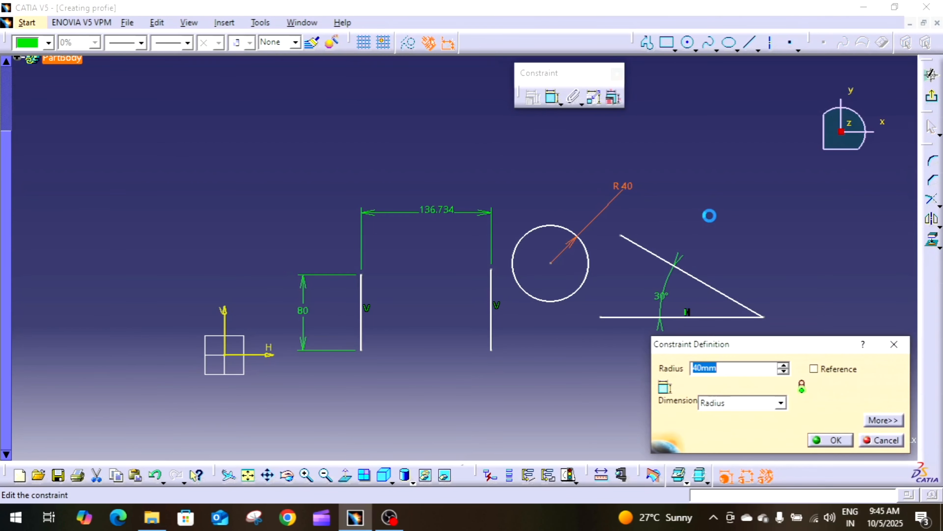
left_click(728, 407)
left_click(723, 425)
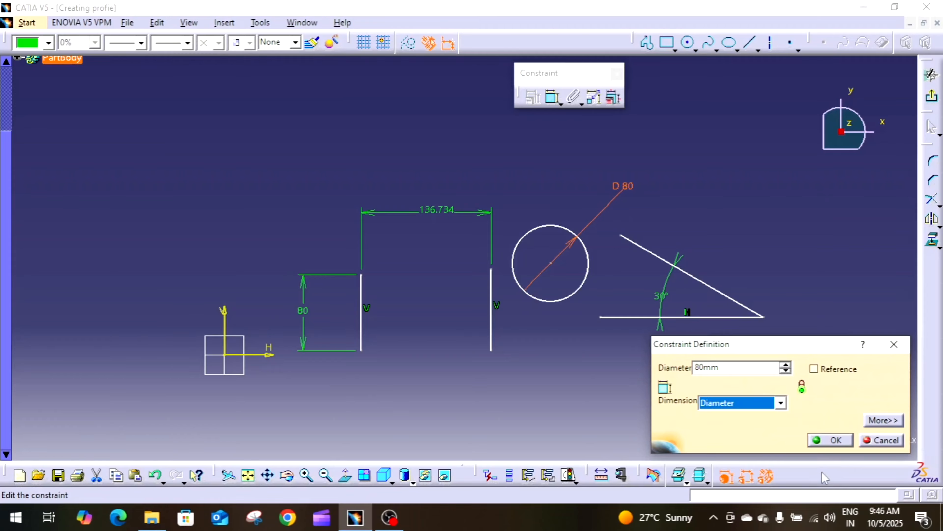
left_click(836, 441)
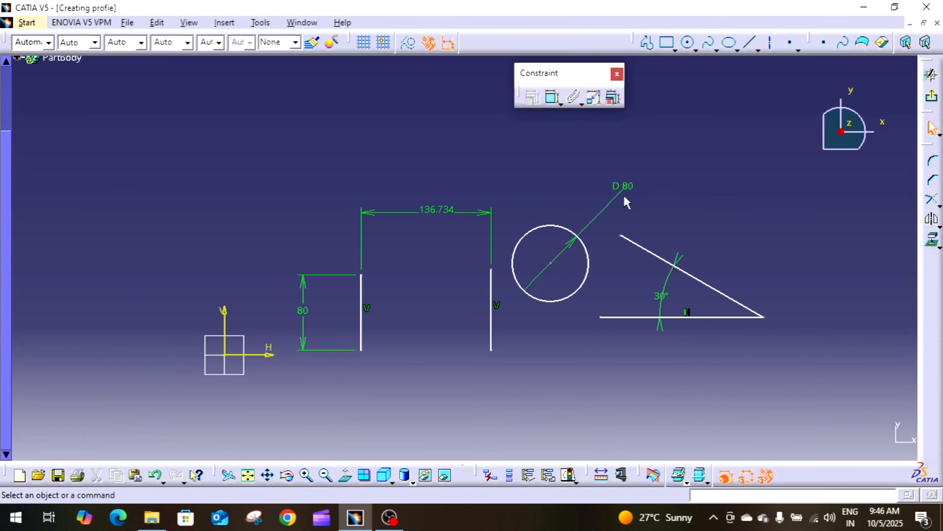
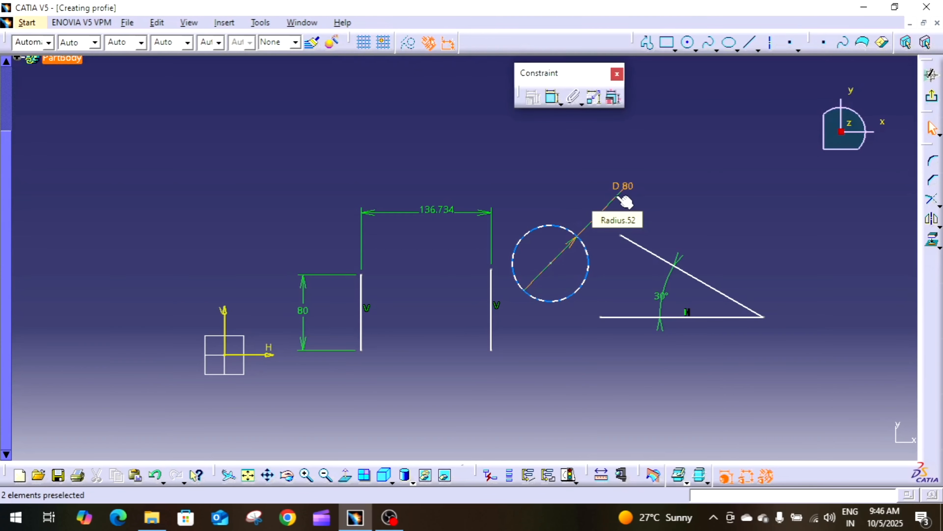
mouse_move(547, 335)
middle_mouse_down()
mouse_move(558, 327)
mouse_move(526, 327)
mouse_move(492, 343)
middle_mouse_up()
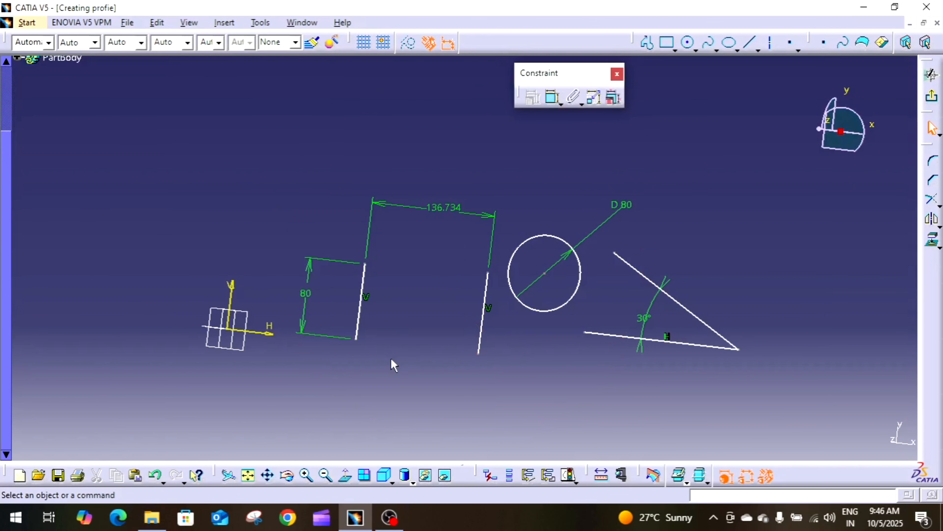
mouse_move(394, 364)
middle_mouse_down()
mouse_move(443, 309)
mouse_move(539, 270)
mouse_move(543, 314)
middle_mouse_up()
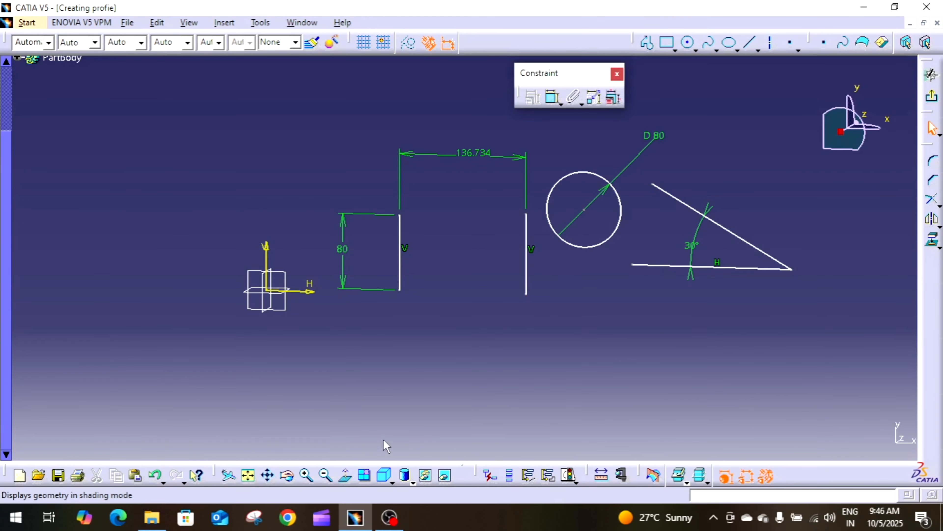
left_click(347, 480)
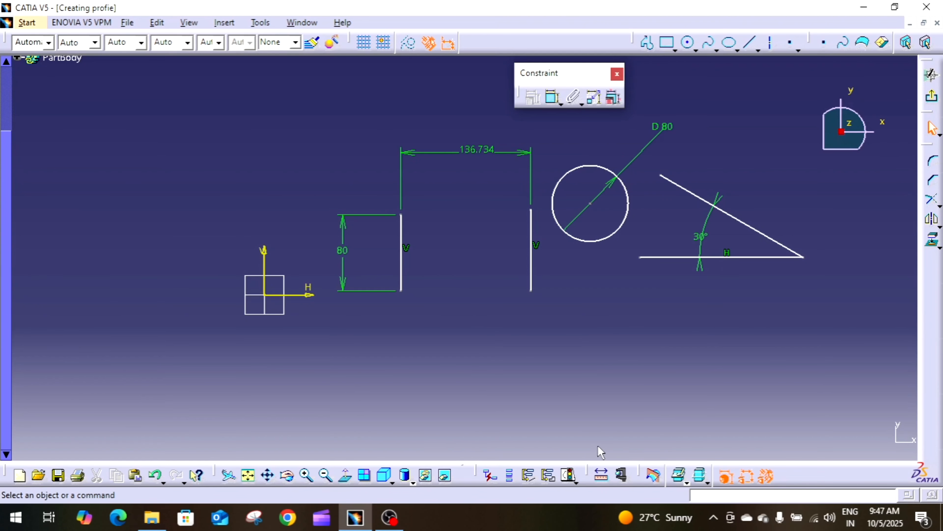
Step: Sketch a circle about 31 mm in diameter in the empty area beyond the angled lines, and a circle about twice as large level with it
mouse_move(583, 381)
middle_mouse_down()
mouse_move(314, 383)
mouse_move(242, 370)
middle_mouse_up()
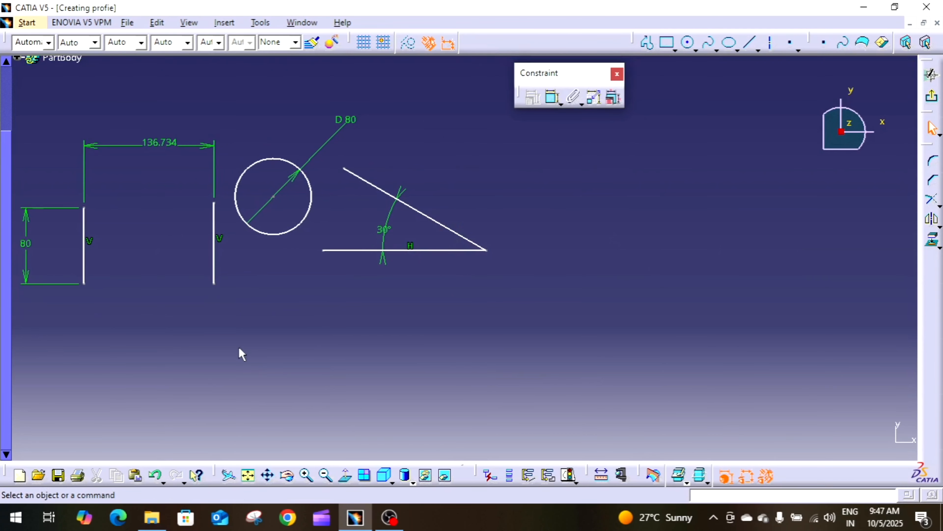
left_click(688, 42)
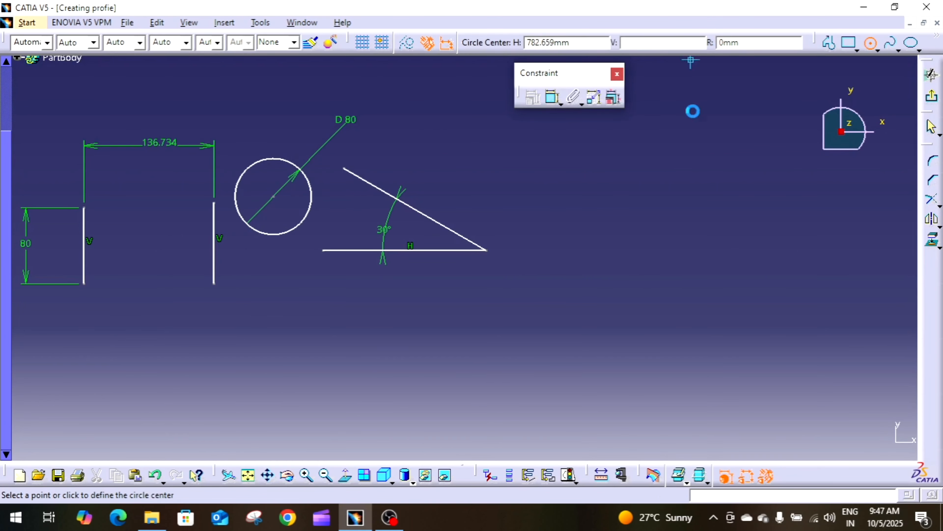
left_click(631, 307)
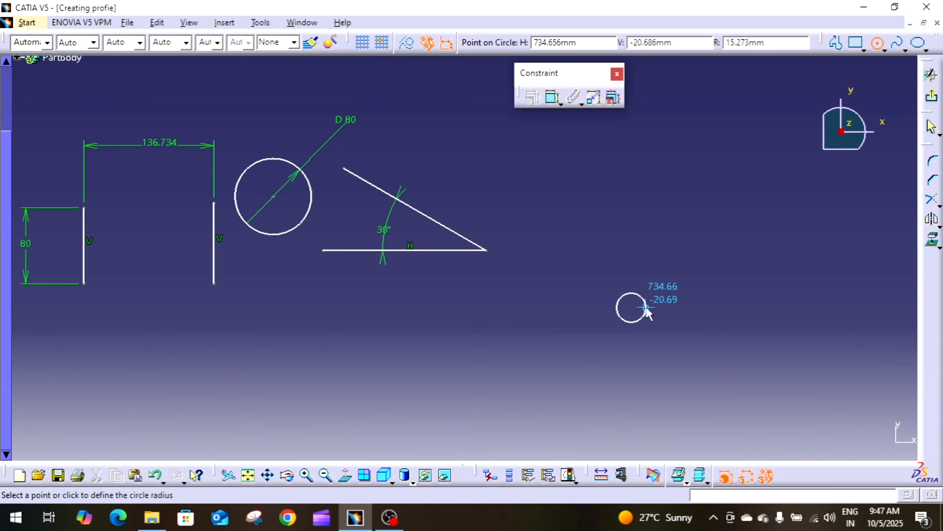
left_click(646, 307)
left_click(689, 43)
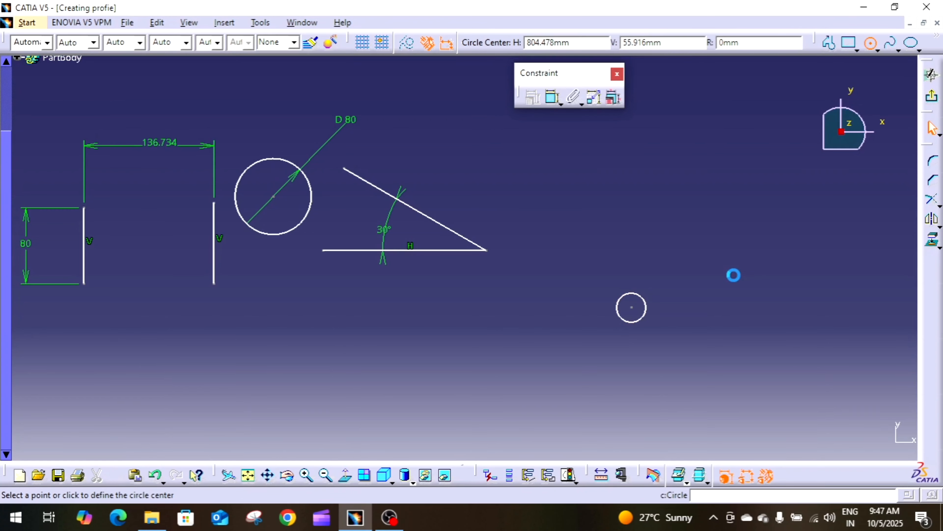
left_click(741, 307)
left_click(754, 279)
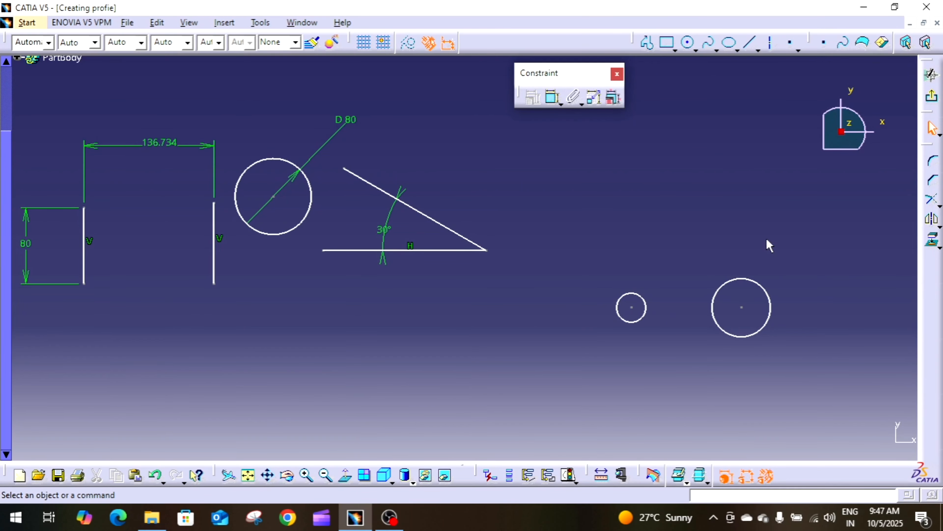
Step: Start a distance constraint between the small undimensioned circle and the larger circle level with it
left_click(552, 97)
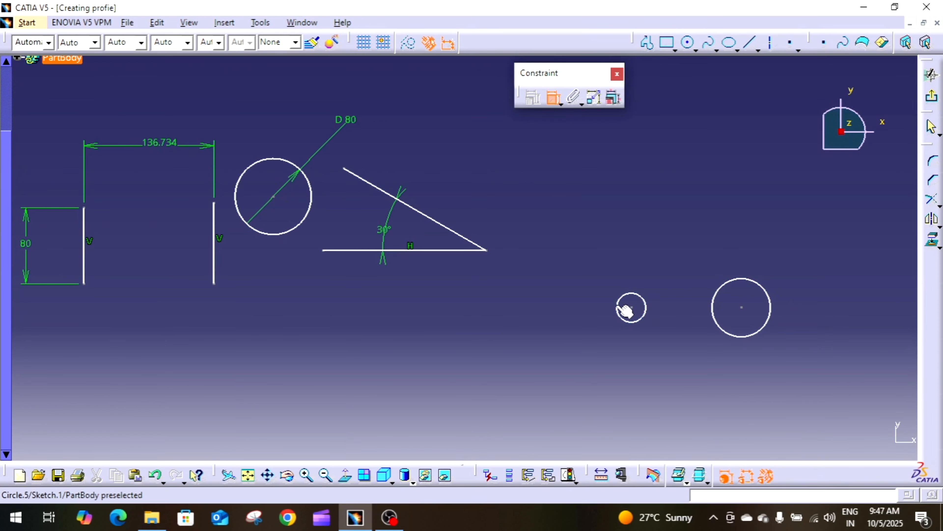
left_click(627, 307)
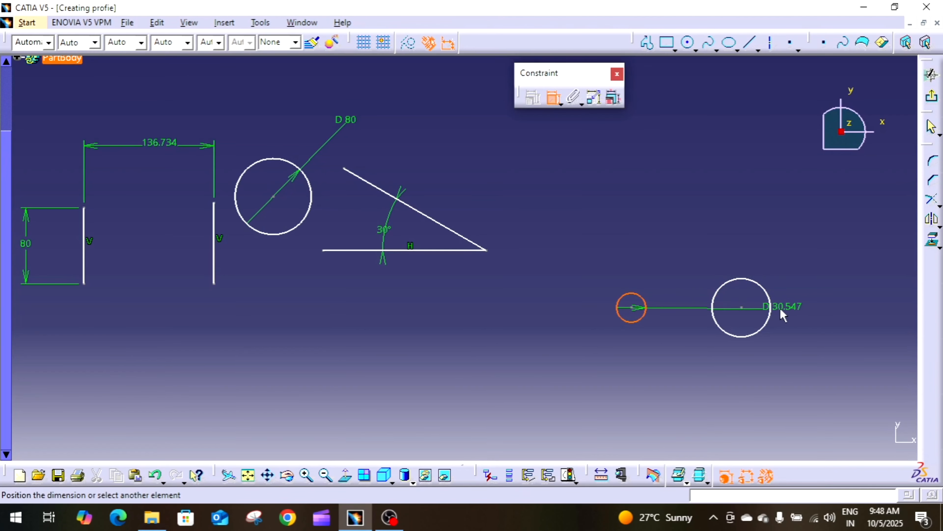
left_click(772, 310)
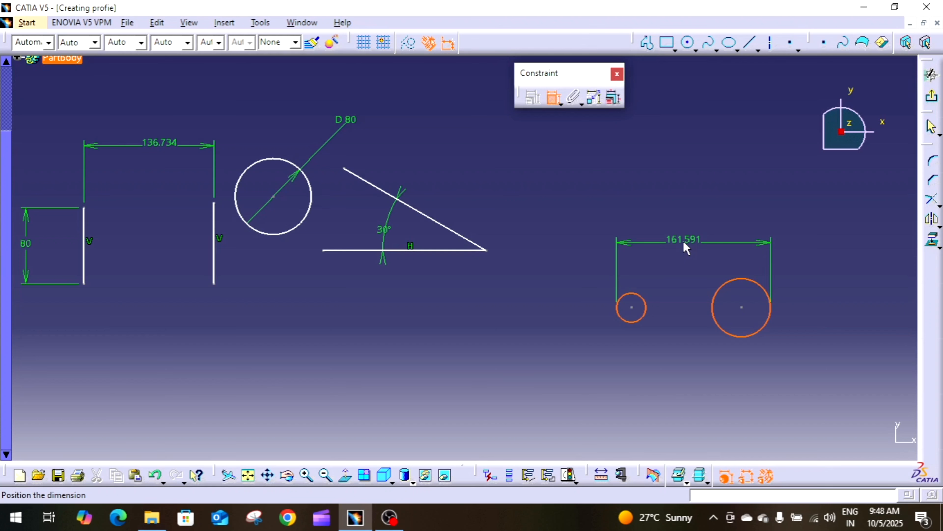
right_click(684, 242)
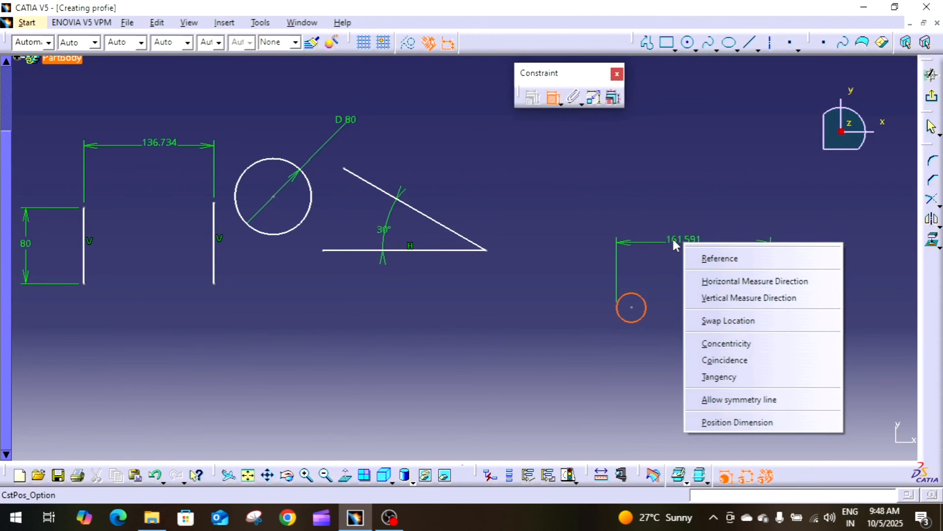
left_click(685, 238)
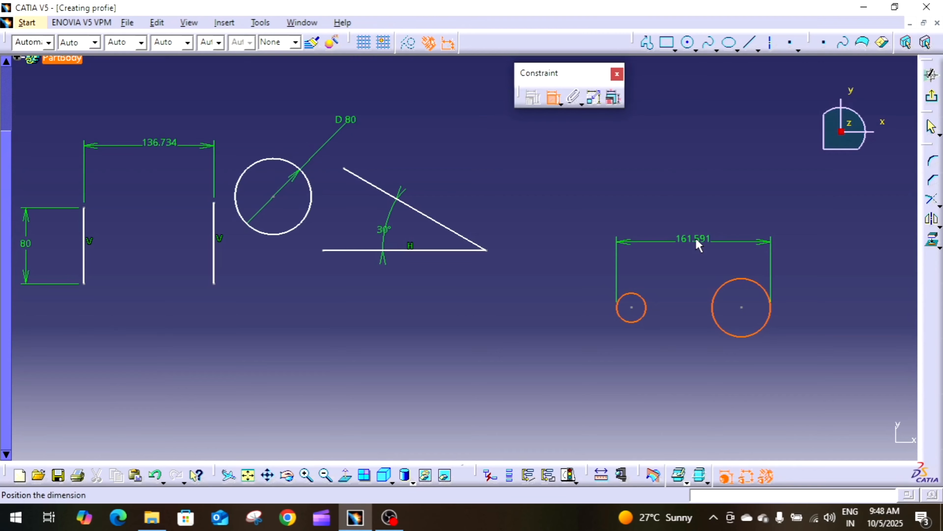
Step: Set the pending circle-to-circle dimension to Vertical Measure Direction, and switch it to Horizontal Measure Direction
right_click(697, 241)
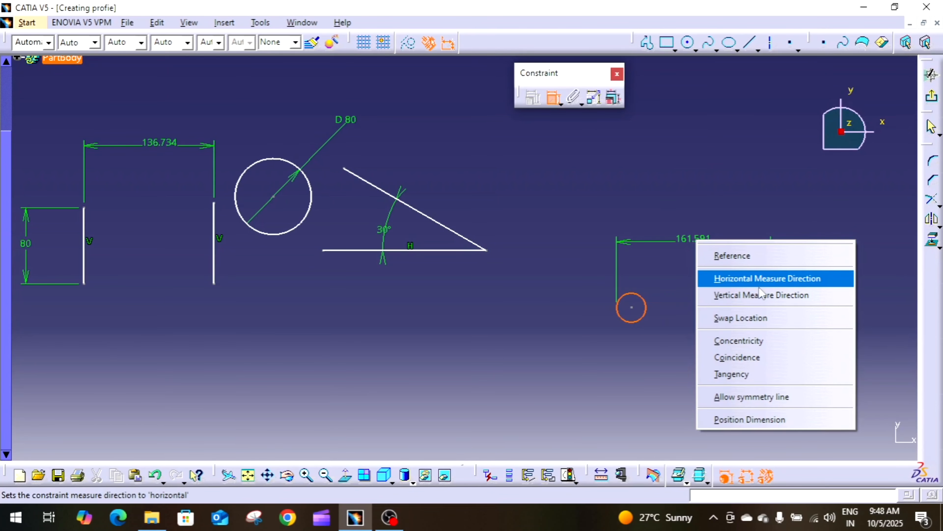
left_click(760, 296)
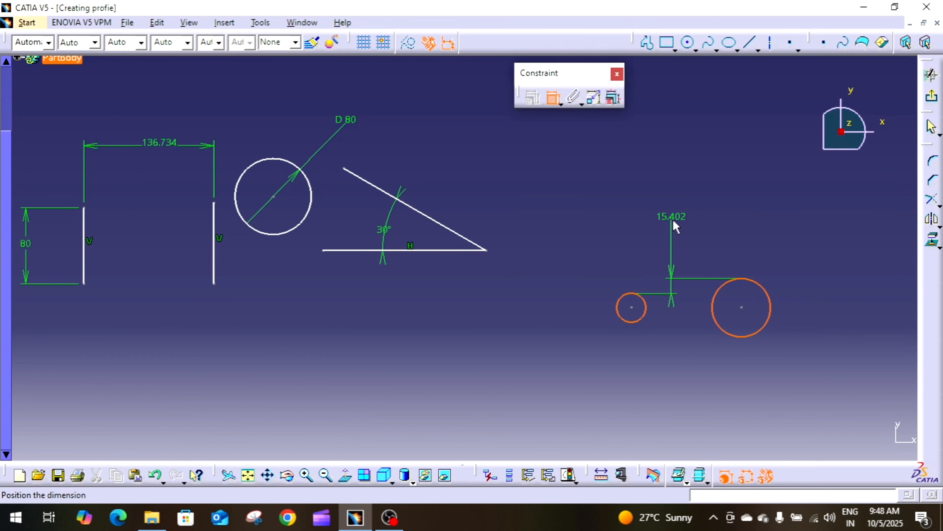
right_click(673, 222)
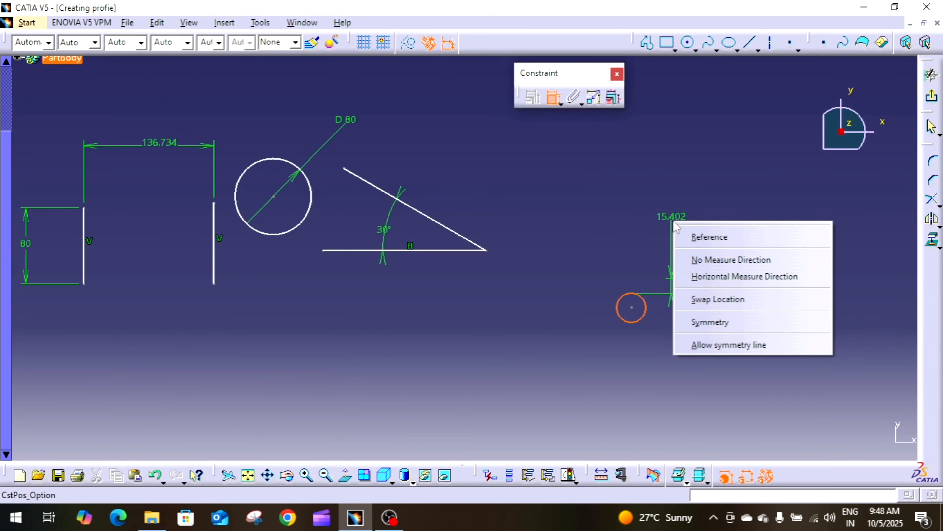
left_click(719, 283)
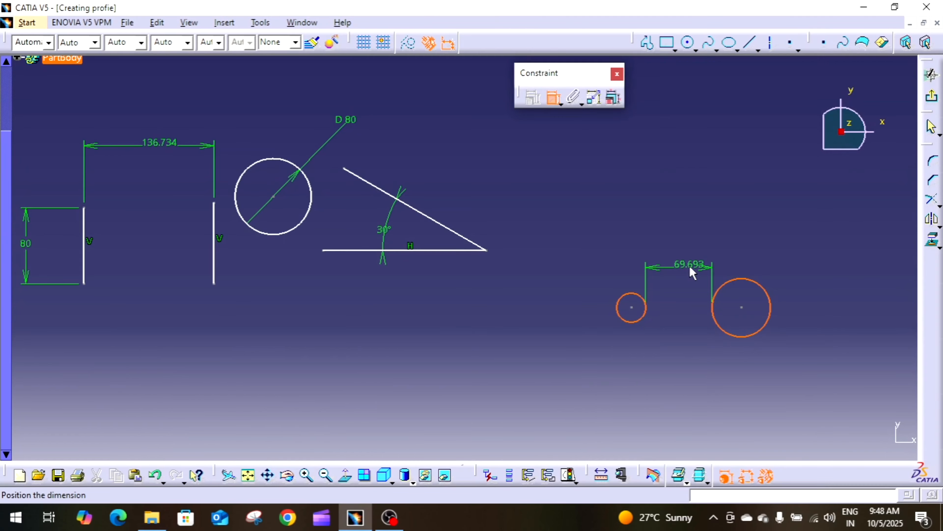
Step: Try Swap Location on the pending horizontal dimension between the two circles, and swap the circles back
right_click(687, 244)
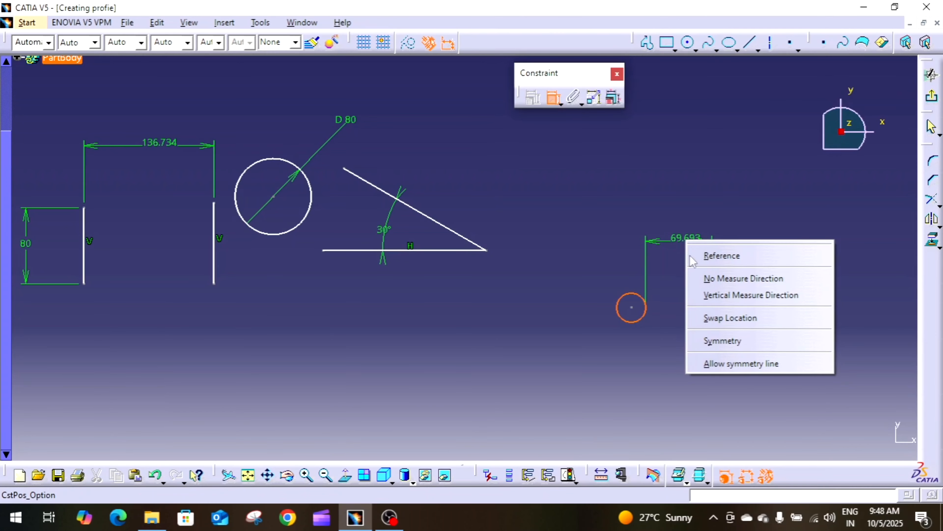
left_click(718, 319)
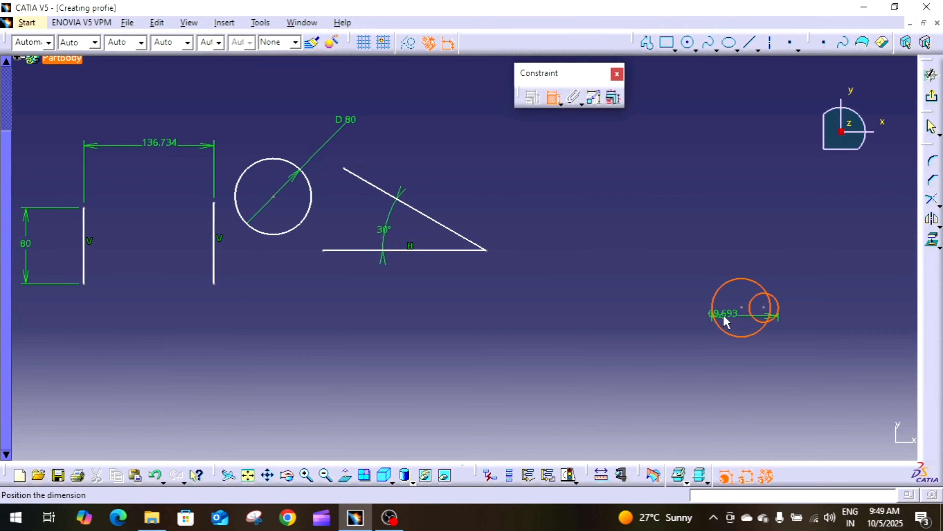
right_click(659, 273)
left_click(724, 349)
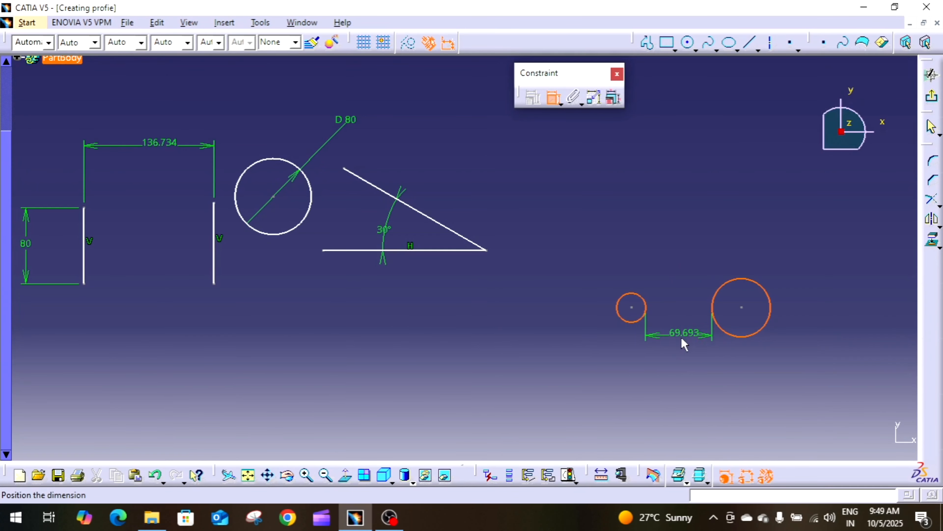
Step: Place the horizontal distance dimension above the gap between the two circles and move the Constraint toolbar slightly aside
right_click(681, 386)
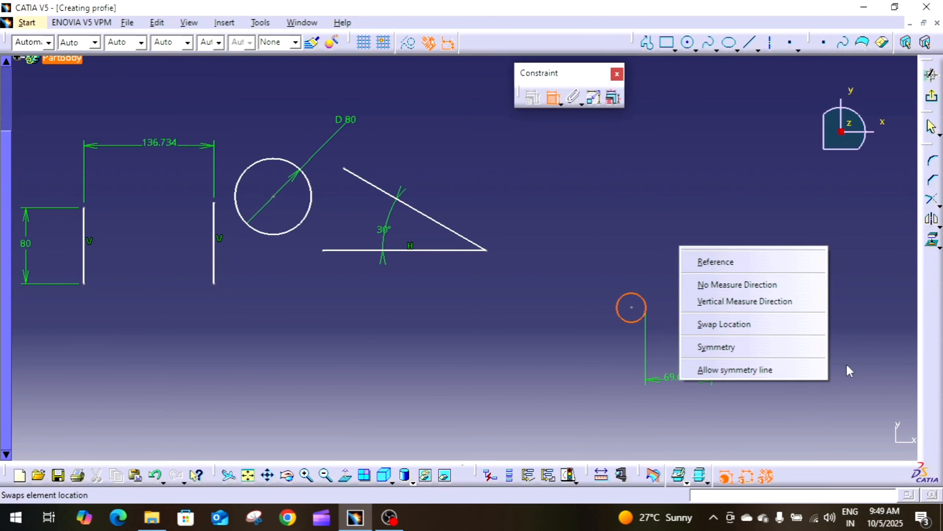
left_click(841, 306)
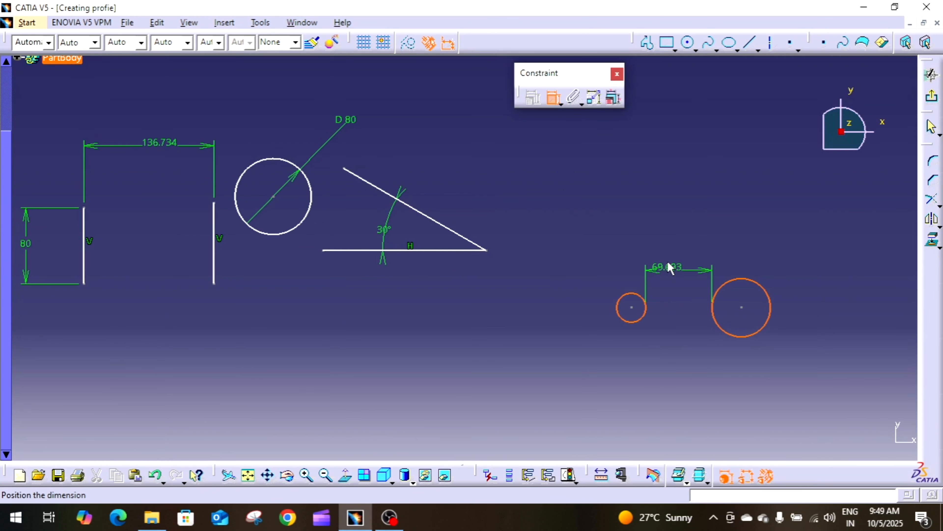
left_click(668, 247)
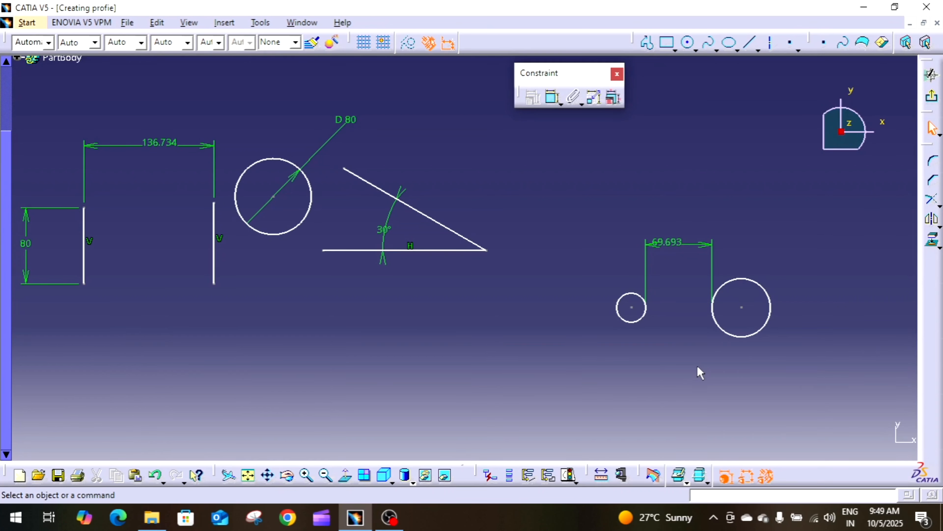
middle_click_drag(649, 278, 635, 123)
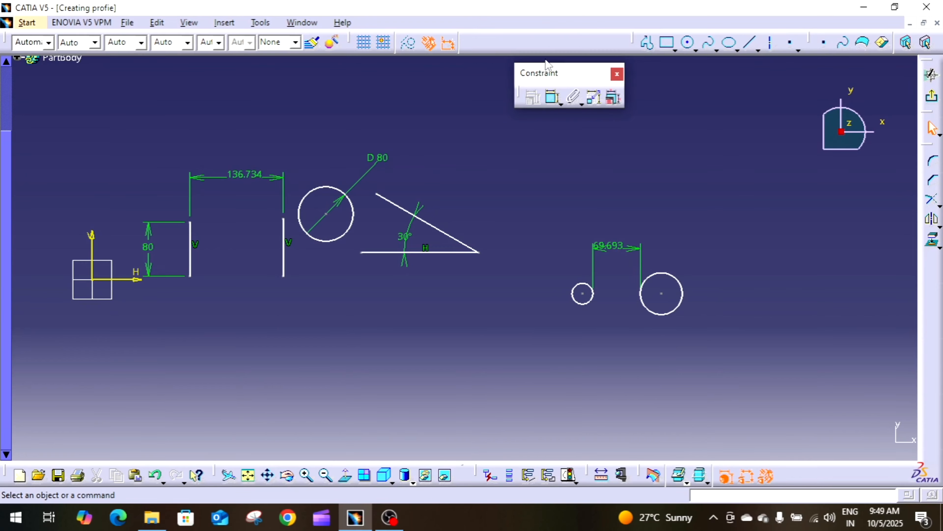
left_click_drag(576, 70, 565, 68)
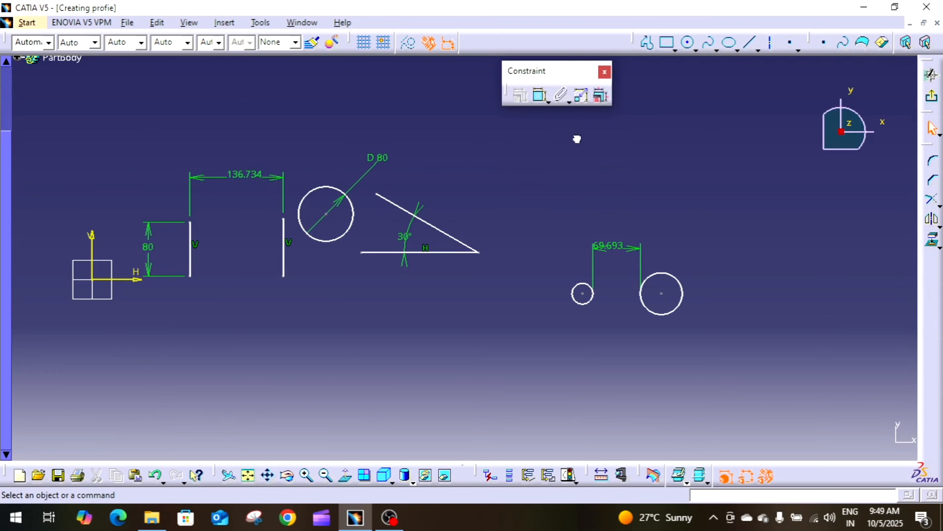
left_click(568, 101)
mouse_move(540, 203)
middle_mouse_down()
mouse_move(611, 208)
mouse_move(624, 219)
middle_mouse_up()
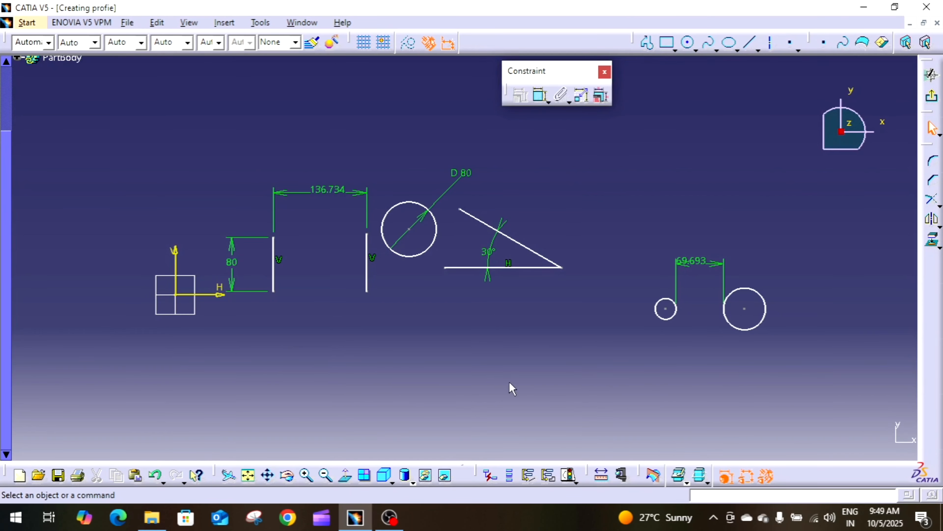
left_click(568, 101)
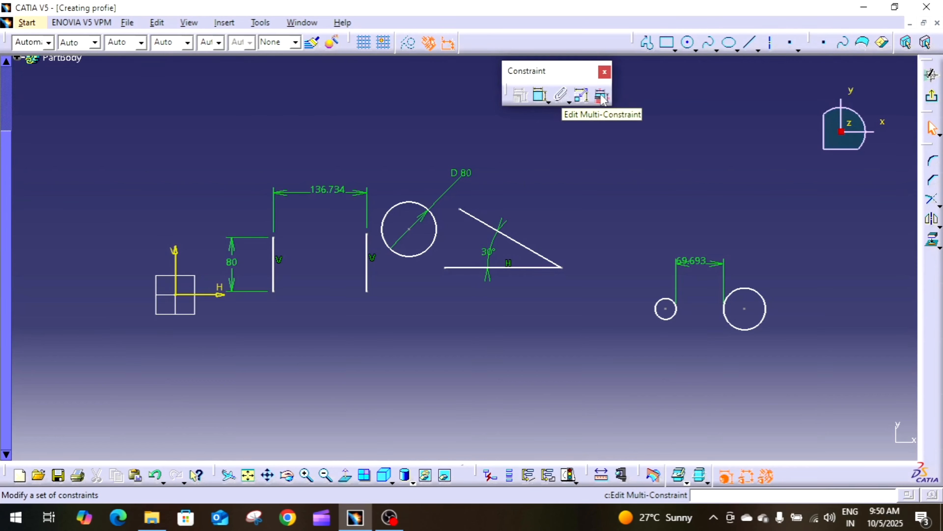
Step: Edit the vertical-line spacing, circle diameter and line angle together with Edit Multi-Constraint, setting the spacing to 130 mm
left_click(333, 191)
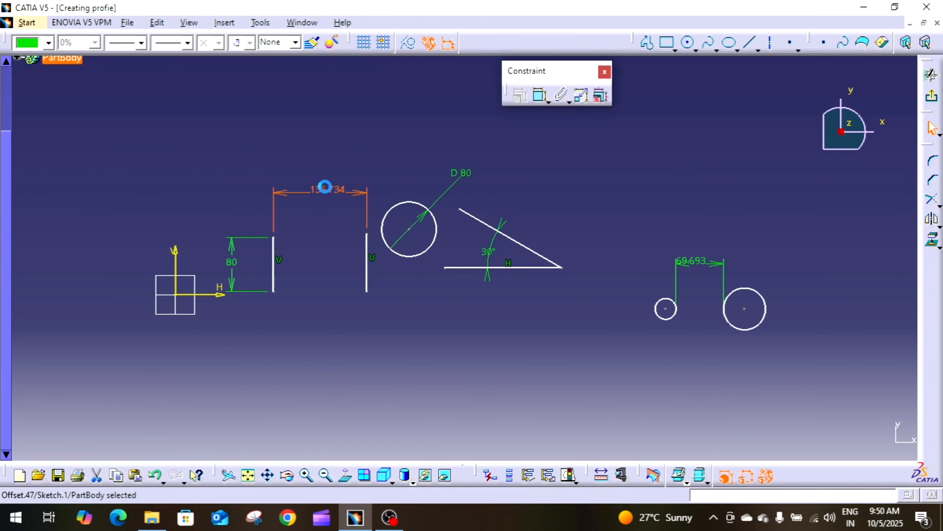
left_click(461, 173, "ctrl")
left_click(488, 252, "ctrl")
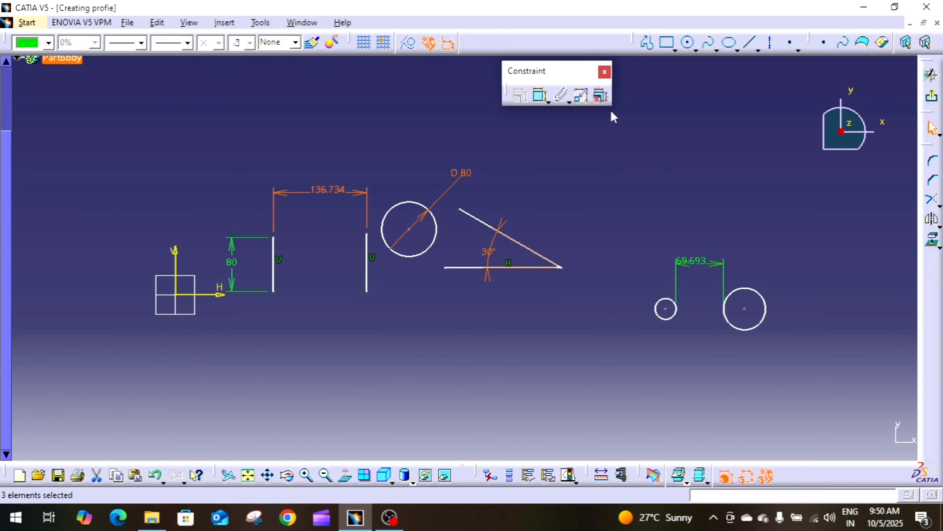
left_click(602, 96)
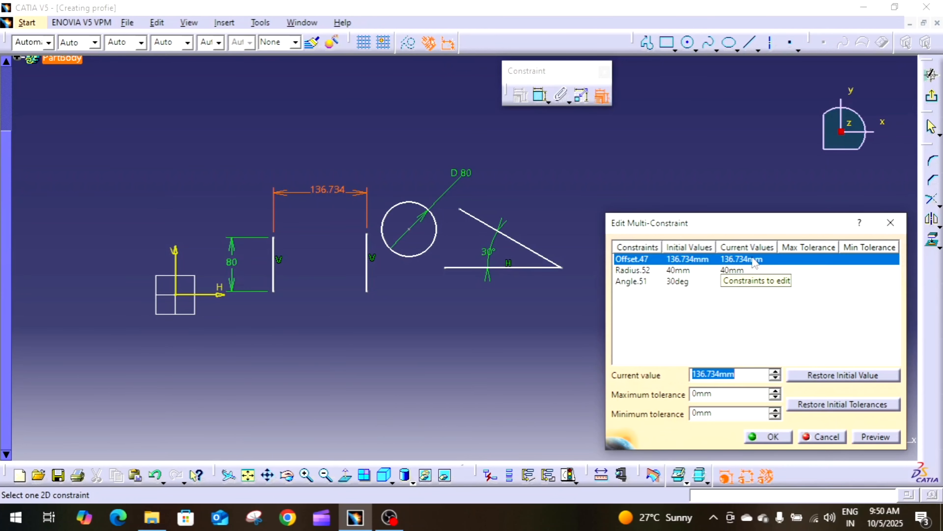
left_click(752, 374)
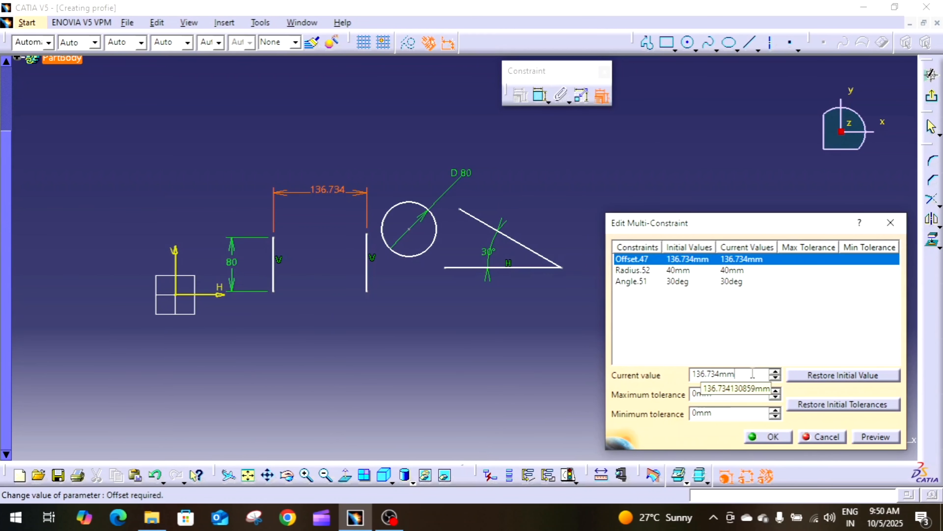
left_click(770, 341)
double_click(744, 372)
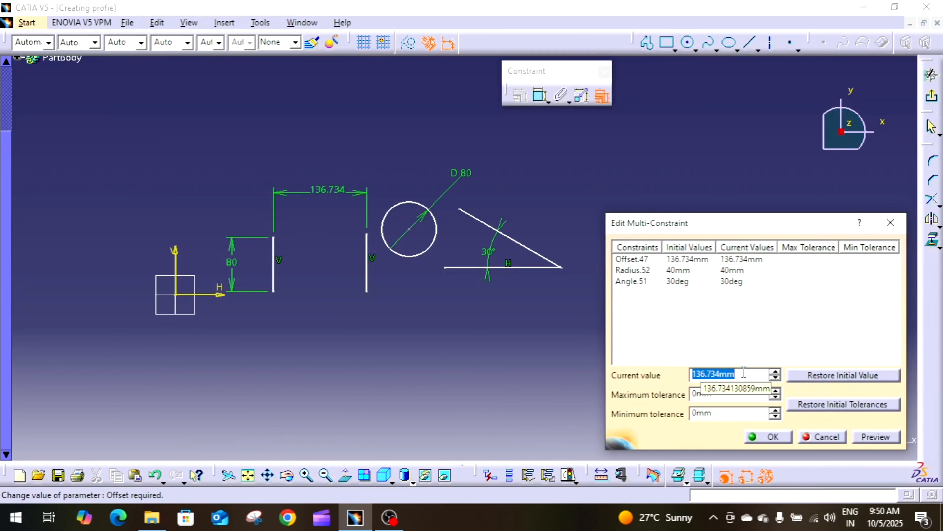
type("130")
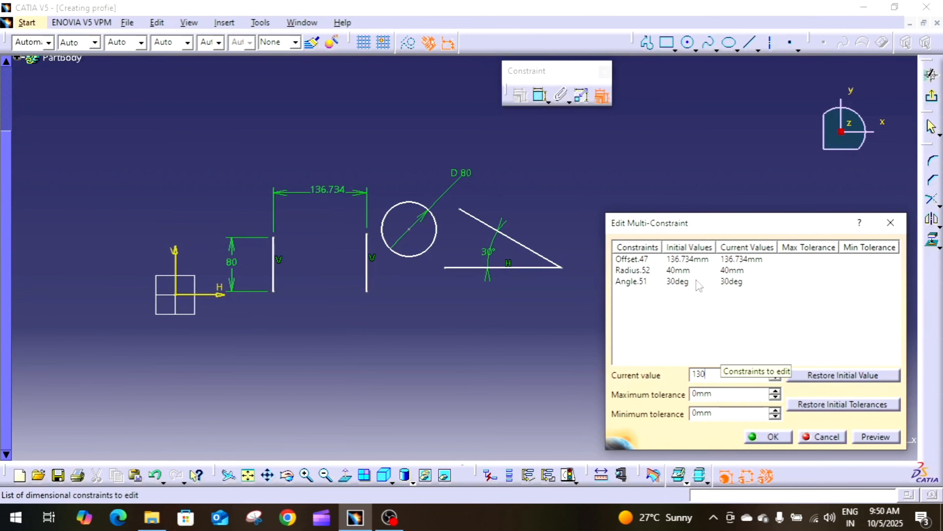
Step: Set the circle's radius to 30 mm and the angle between the two joined lines to 45 degrees, and apply the multi-constraint edit
left_click(637, 270)
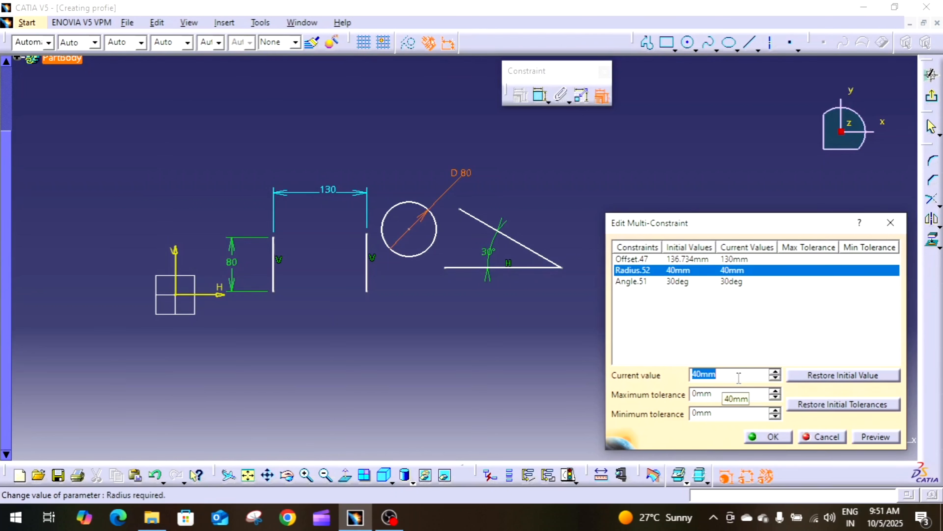
type("30")
left_click(711, 313)
left_click(632, 281)
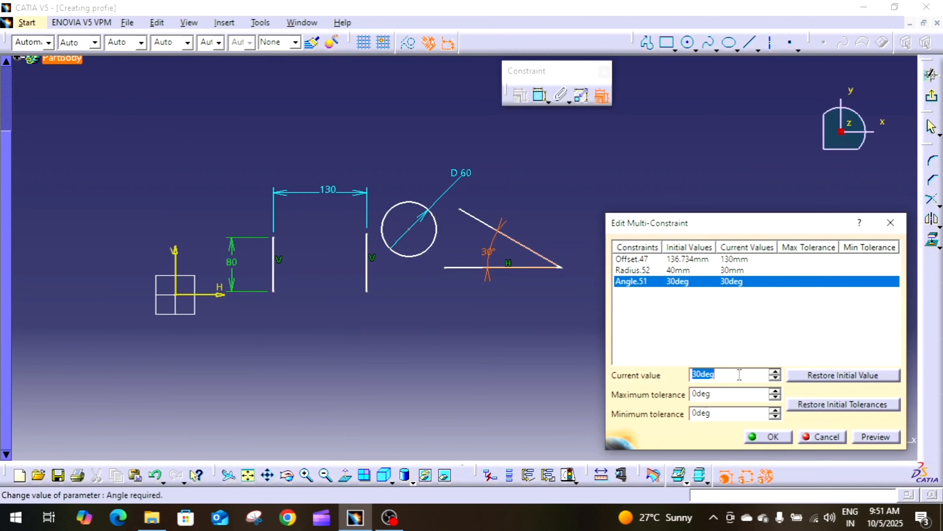
type("45")
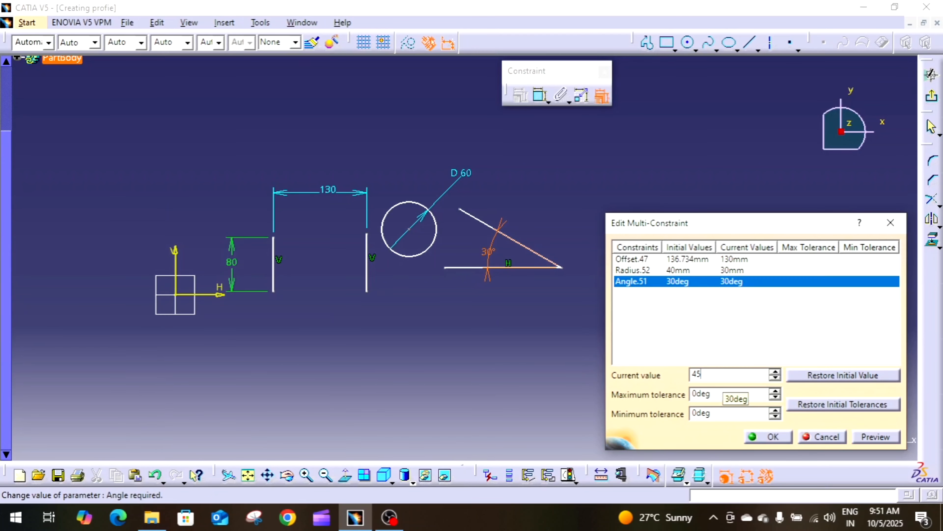
left_click(771, 437)
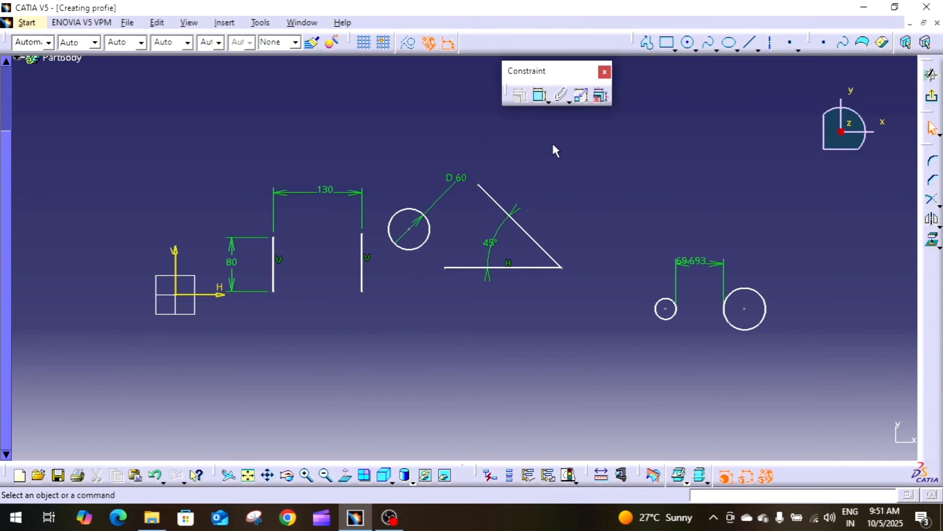
Step: Dock the floating Constraint toolbar and float the Operation toolbar over the sketch area
left_click_drag(558, 77, 541, 35)
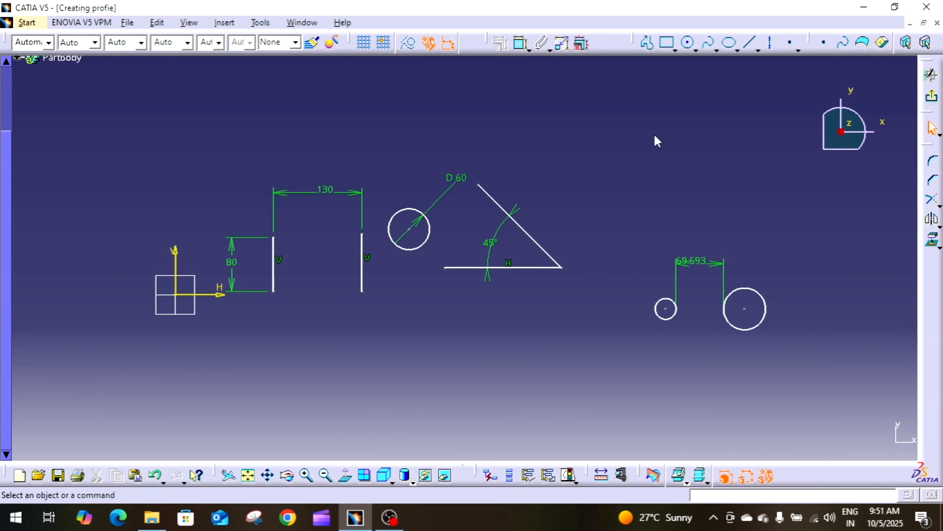
left_click_drag(605, 115, 598, 93)
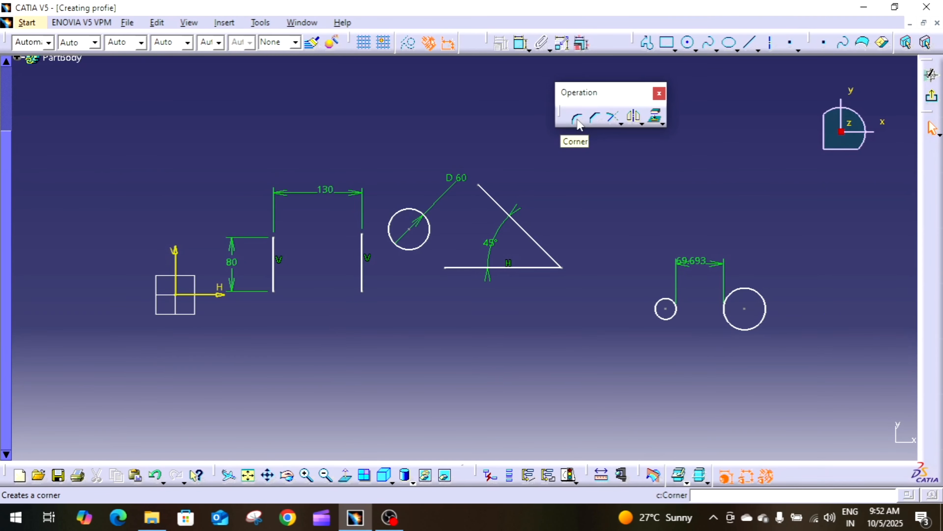
Step: Round the vertex between the slanted and horizontal lines with a Corner of about 12 mm radius
middle_click_drag(562, 276, 594, 192)
mouse_move(615, 242)
middle_mouse_down()
mouse_move(488, 247)
mouse_move(494, 228)
middle_mouse_up()
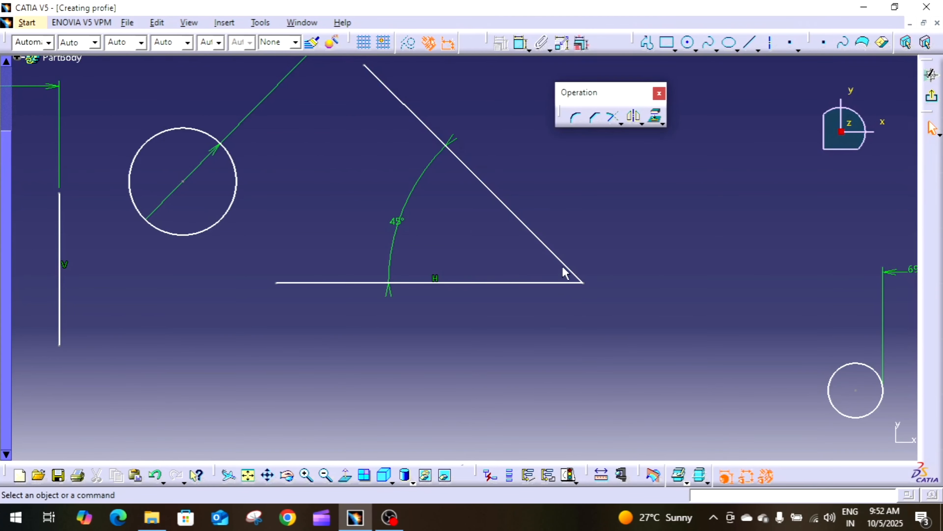
left_click(578, 118)
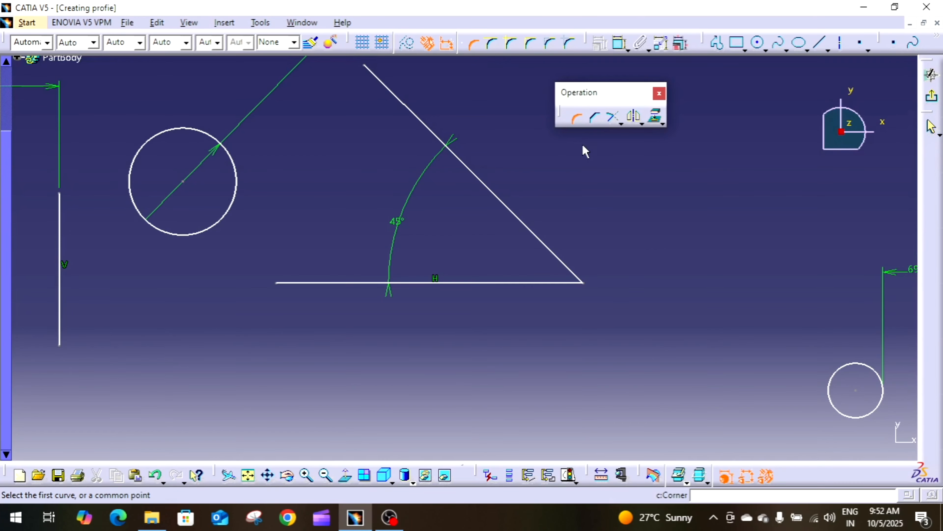
left_click(579, 273)
left_click(548, 284)
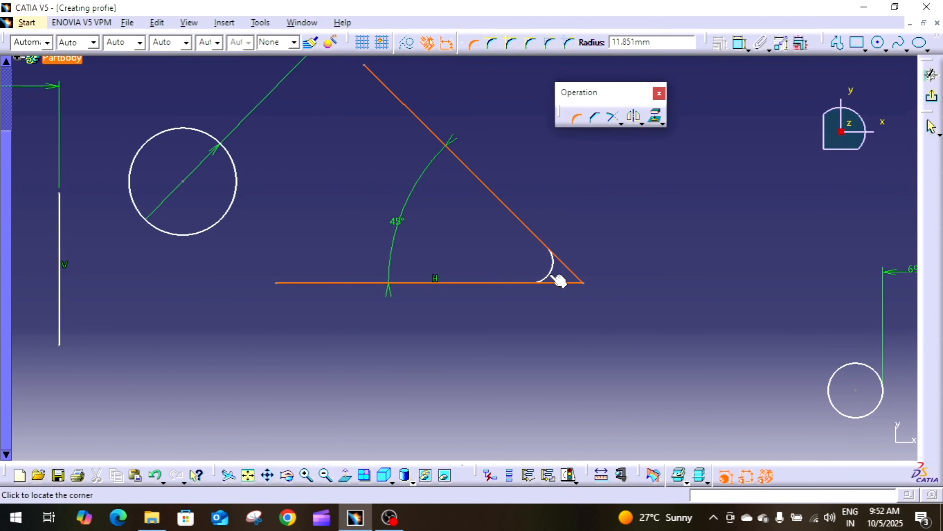
left_click(560, 281)
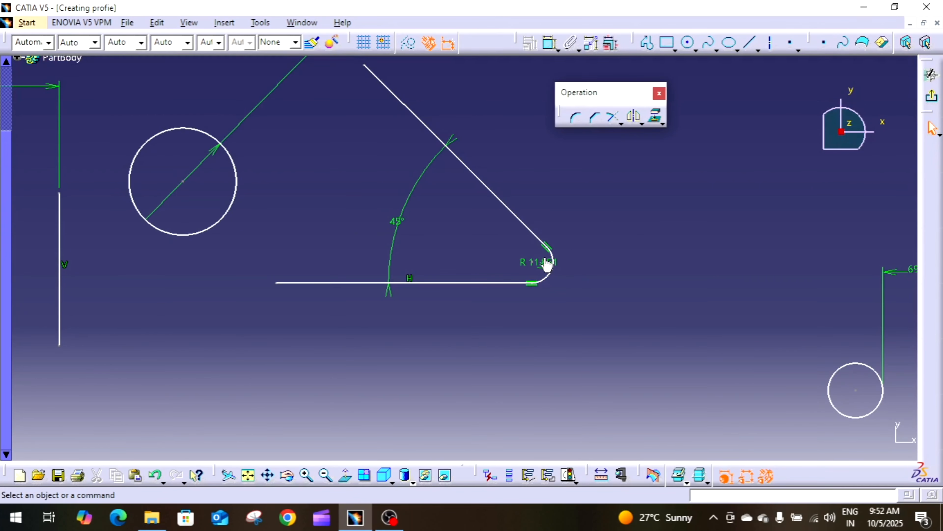
Step: Set the radius of the rounded corner between the two lines to 10 mm
double_click(545, 265)
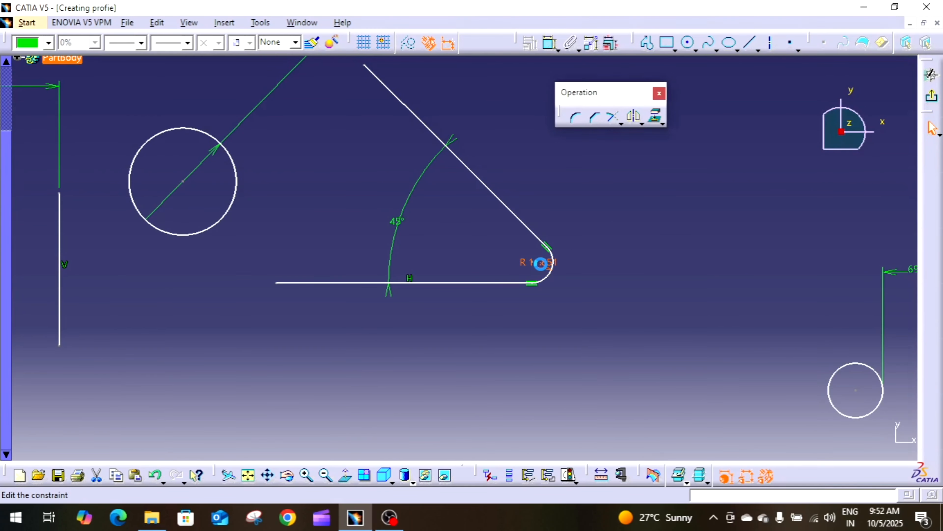
type("10")
key("Return")
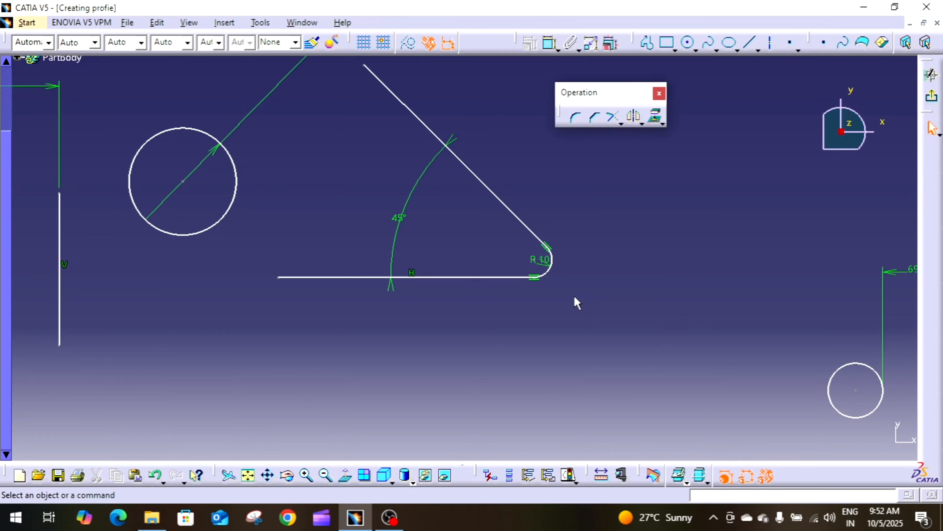
Step: Draw a horizontal rectangle in the empty area between the rounded angle and the pair of dimensioned circles
middle_click_drag(652, 295, 652, 327)
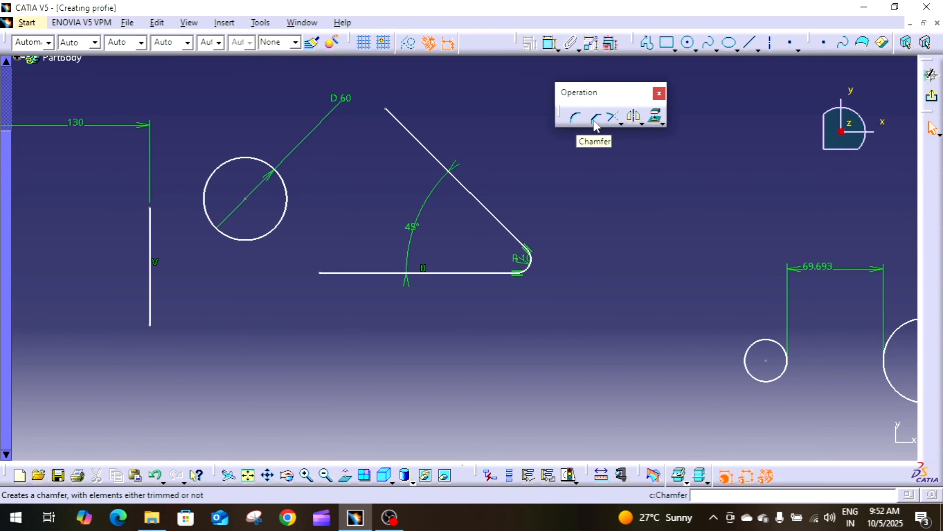
middle_click_drag(625, 225, 497, 219)
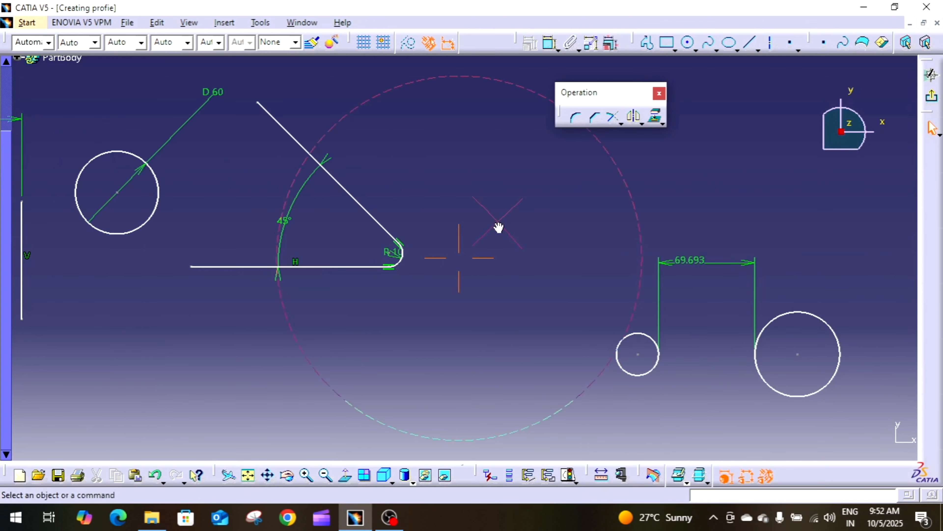
left_click(666, 53)
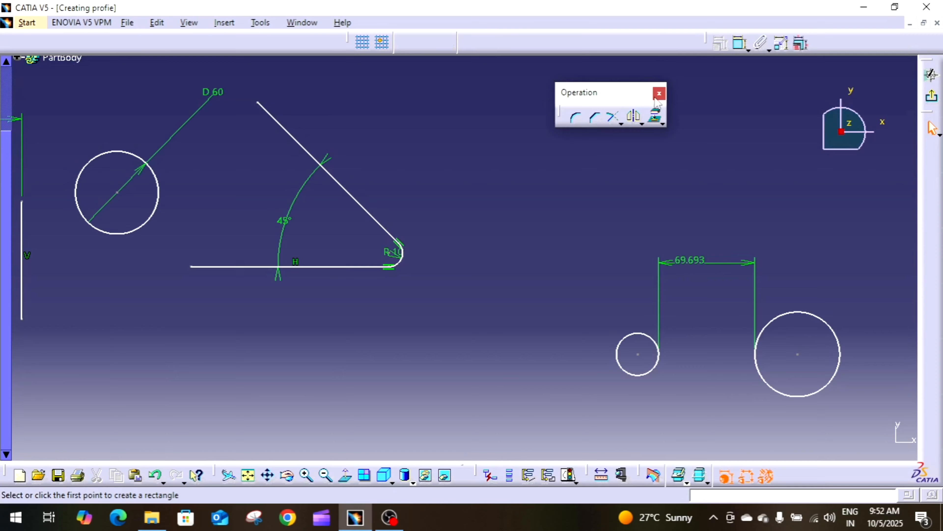
left_click(526, 193)
left_click(630, 243)
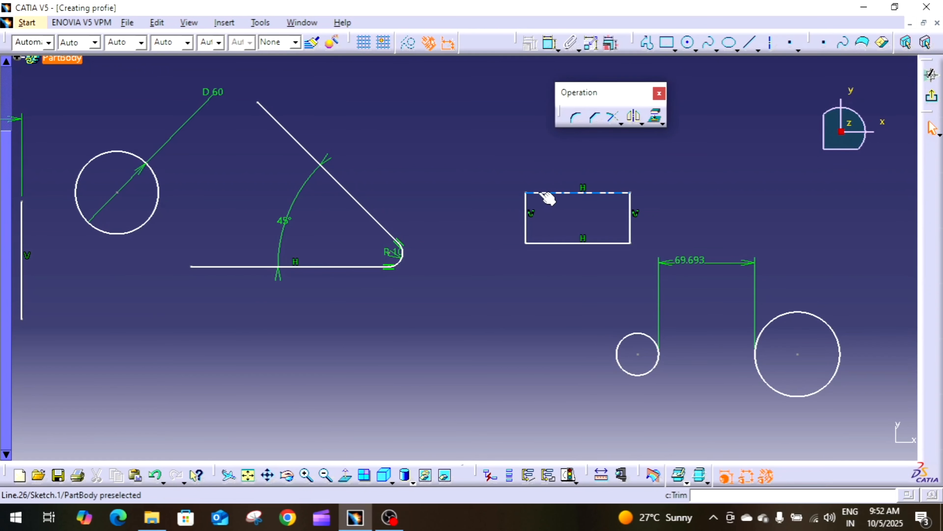
Step: Chamfer the rectangle's upper-left corner at 45 degrees with a length of about 18.6 mm
left_click(595, 118)
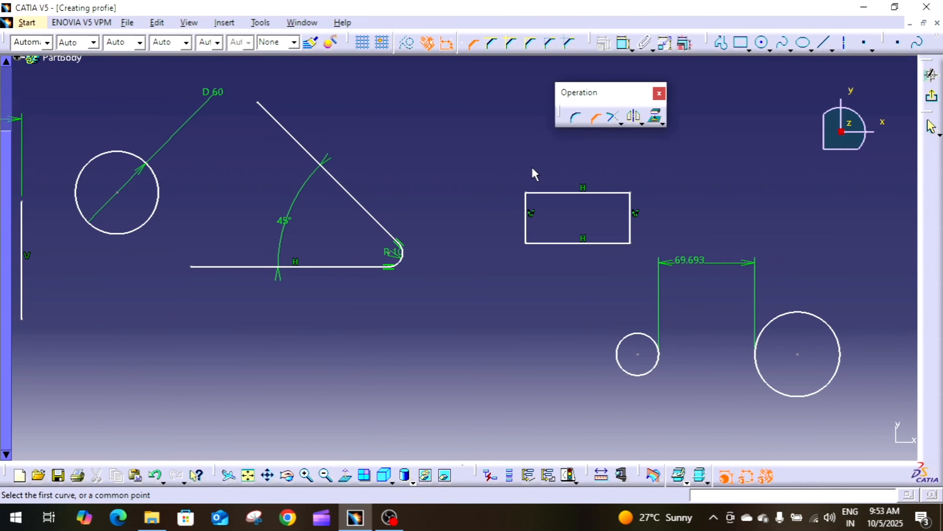
left_click(548, 193)
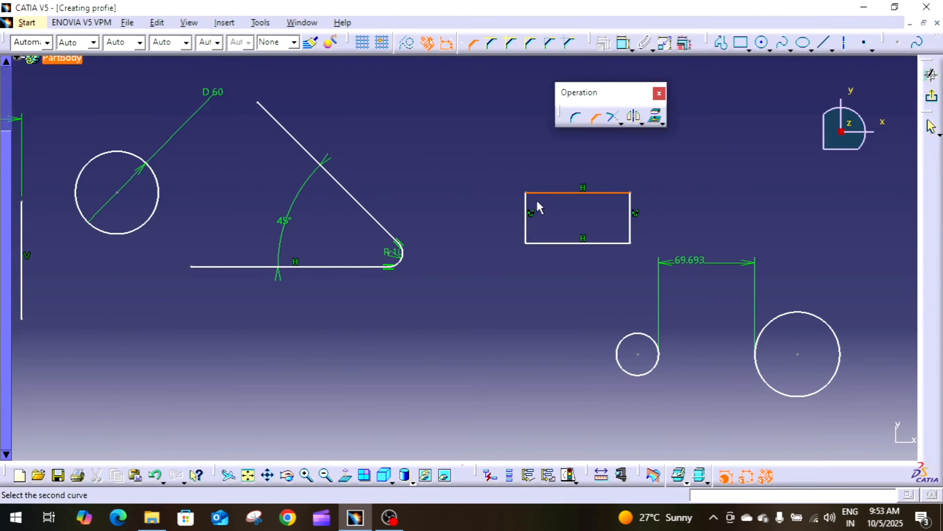
left_click(525, 205)
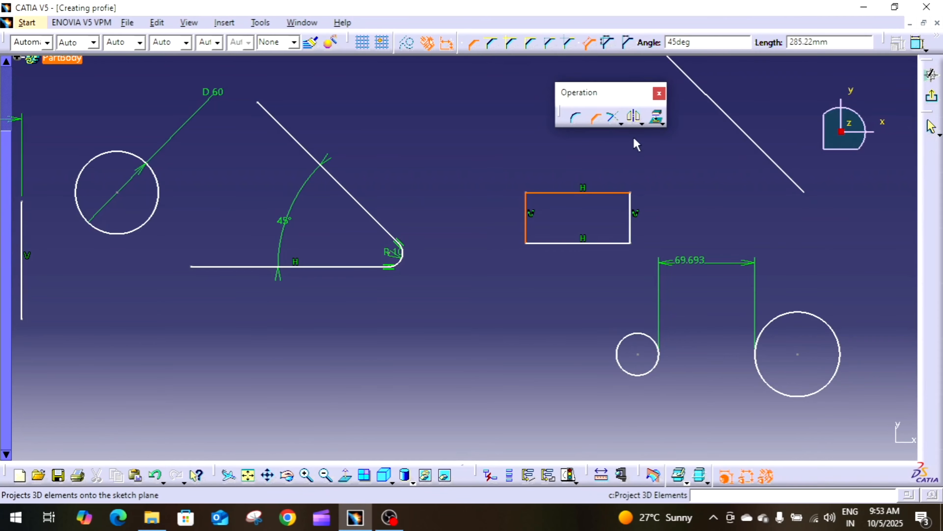
left_click(536, 206)
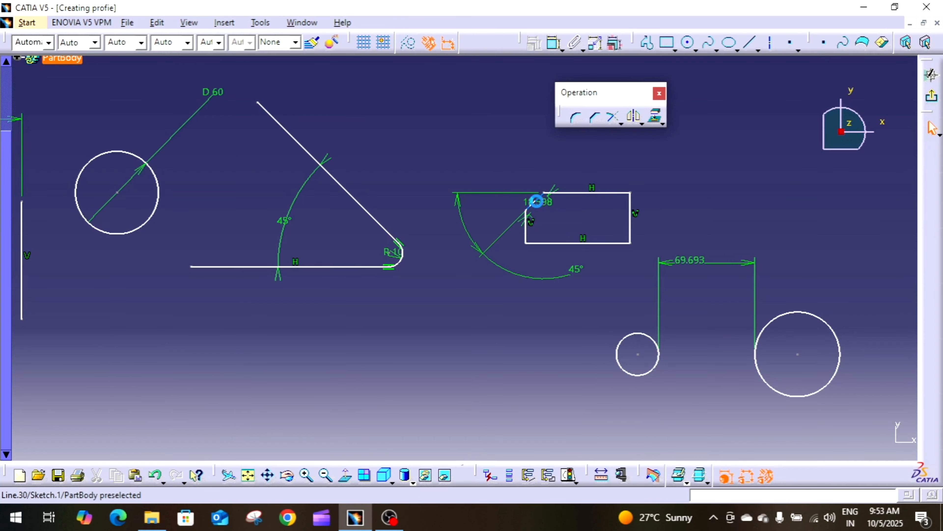
Step: Move the chamfer's 45-degree angle dimension to the outer left side of the rectangle
middle_click_drag(560, 222, 579, 184)
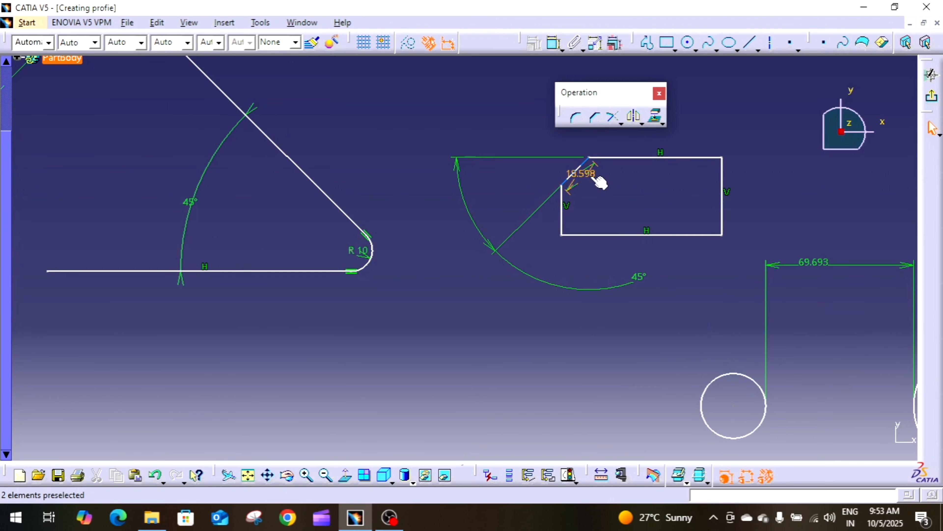
mouse_move(630, 275)
left_mouse_down()
mouse_move(640, 276)
mouse_move(526, 242)
mouse_move(511, 174)
mouse_move(514, 193)
left_mouse_up()
left_click(628, 189)
mouse_move(628, 195)
middle_mouse_down()
mouse_move(623, 276)
mouse_move(629, 236)
mouse_move(581, 293)
mouse_move(586, 303)
middle_mouse_up()
Step: Set the length of the rectangle's chamfer to 10 mm
double_click(569, 291)
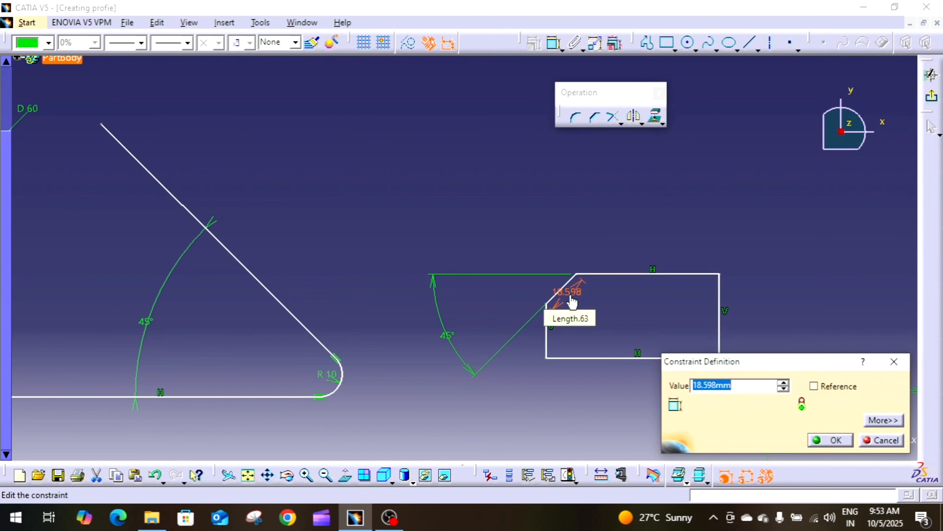
type("20")
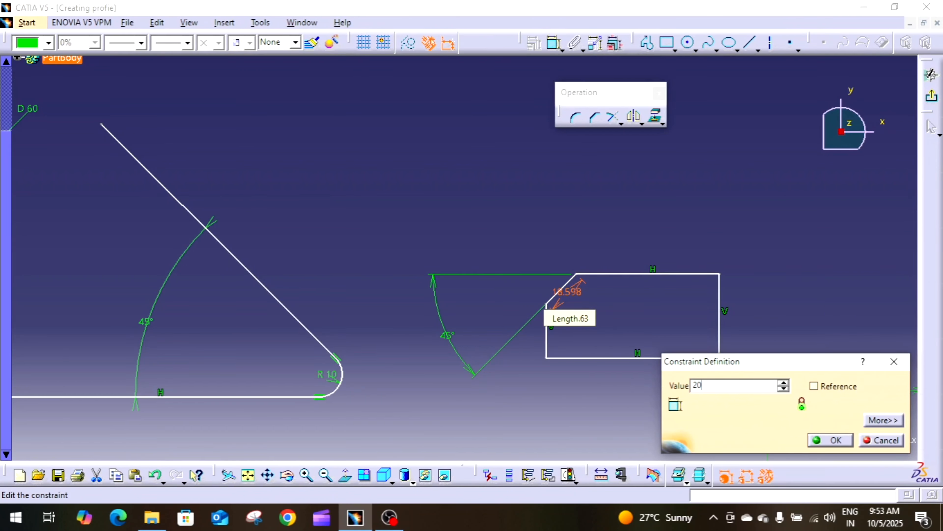
key("BackSpace")
key("BackSpace")
type("10")
key("Return")
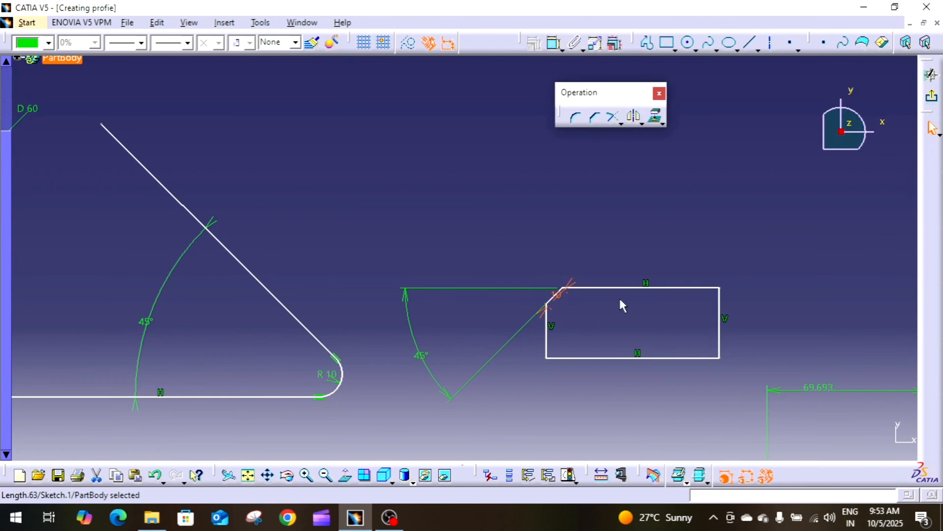
left_click(619, 308)
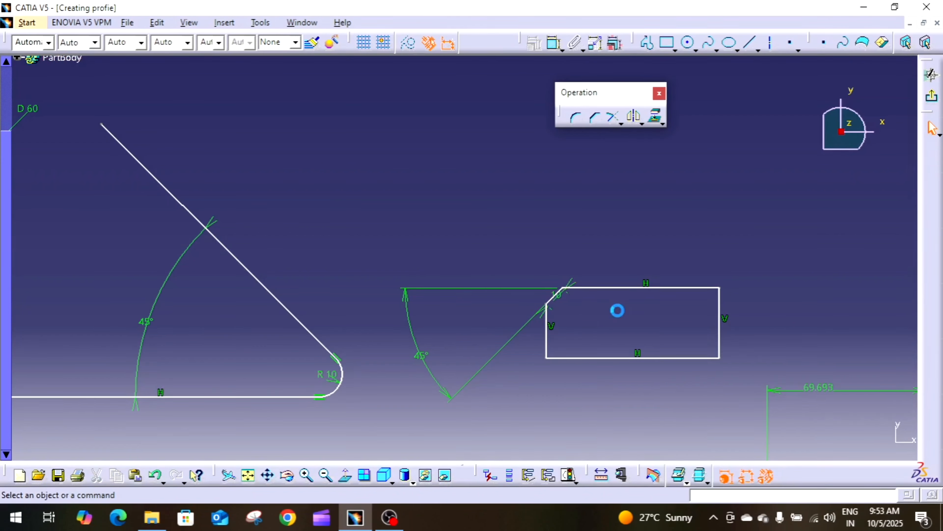
Step: Chamfer the rectangle's upper-right corner by angle and first length, using 45 degrees and a first length of 2 mm
left_click(595, 117)
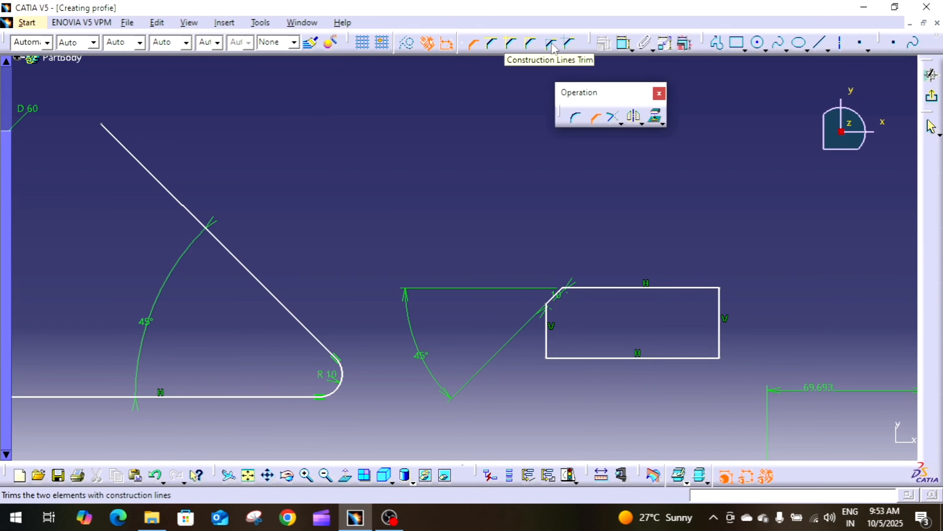
left_click(568, 46)
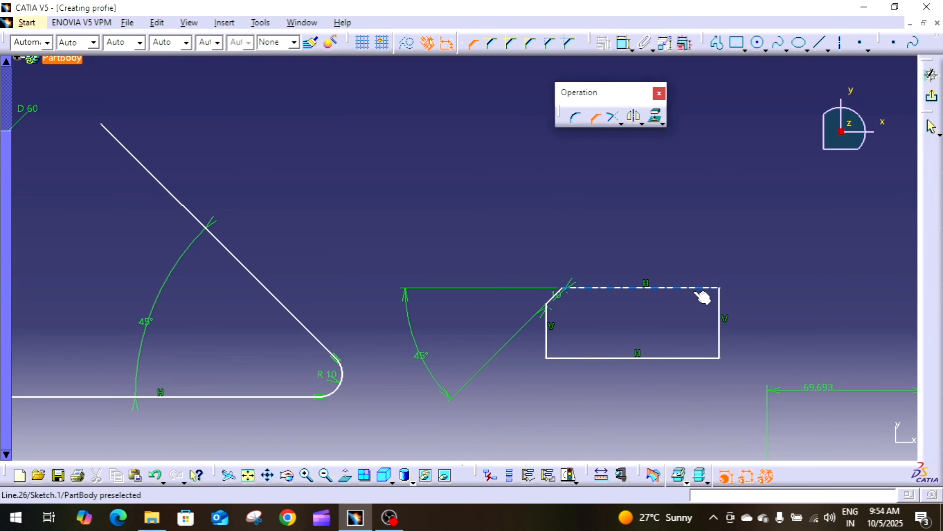
left_click(702, 288)
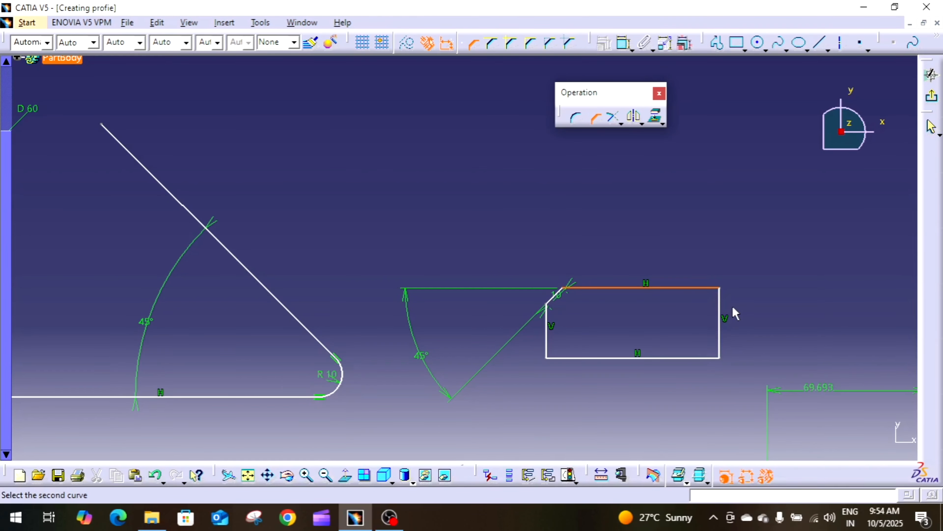
left_click(721, 312)
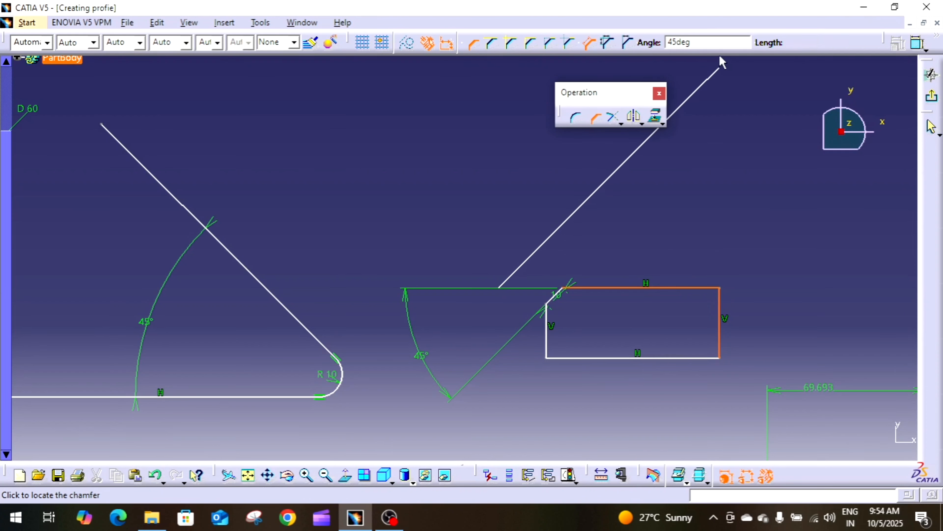
left_click(728, 46)
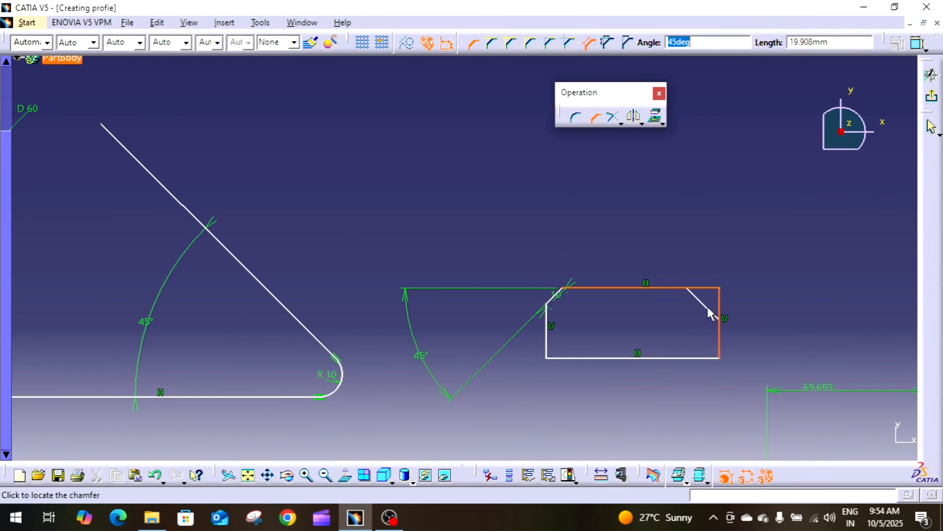
type("30")
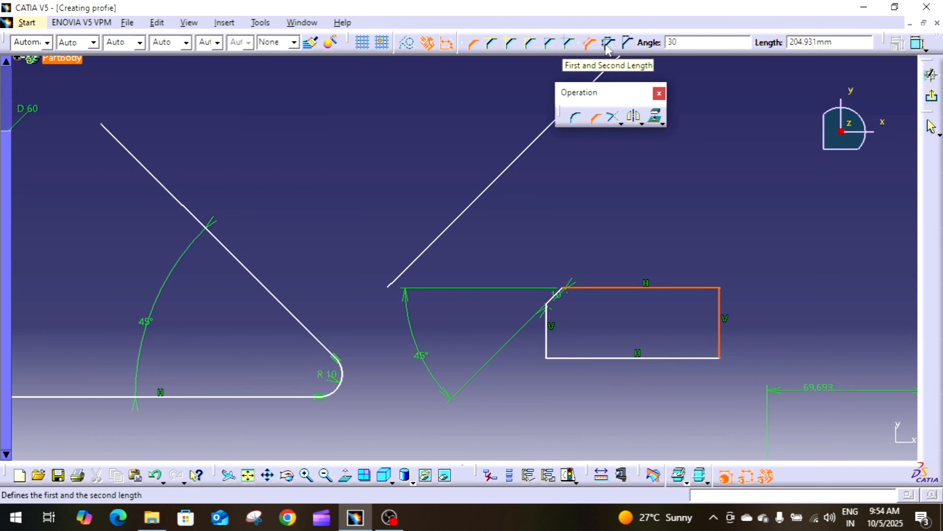
left_click(626, 46)
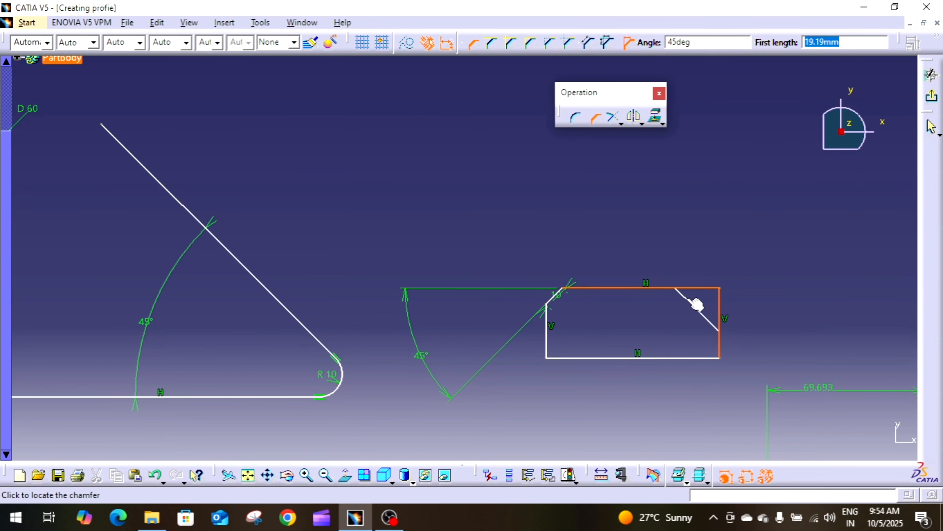
type("2")
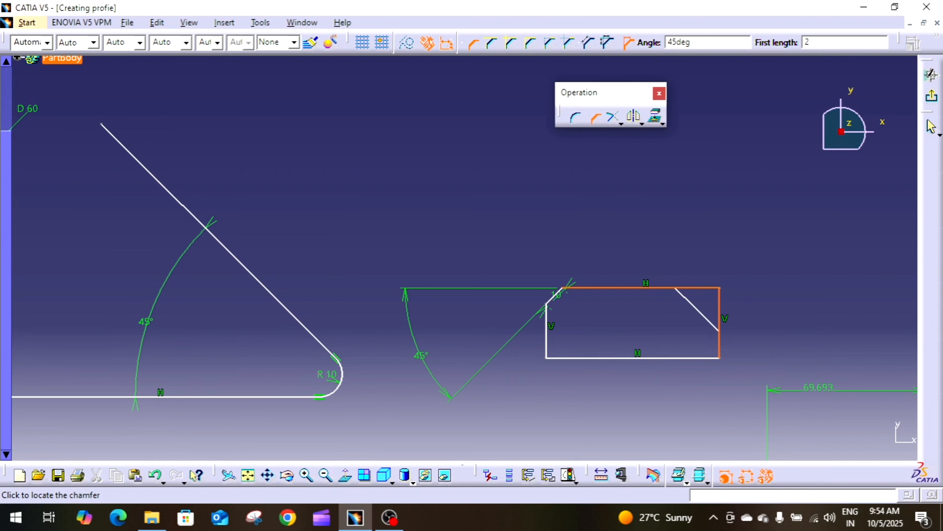
key("Return")
Step: Move the new chamfer's 2 mm dimension above the rectangle and its 45-degree angle dimension close to the upper-right corner
mouse_move(740, 335)
middle_mouse_down()
mouse_move(710, 306)
mouse_move(755, 234)
mouse_move(678, 298)
mouse_move(692, 269)
mouse_move(870, 289)
mouse_move(350, 305)
middle_mouse_up()
mouse_move(428, 252)
middle_mouse_down()
mouse_move(482, 185)
mouse_move(491, 190)
middle_mouse_up()
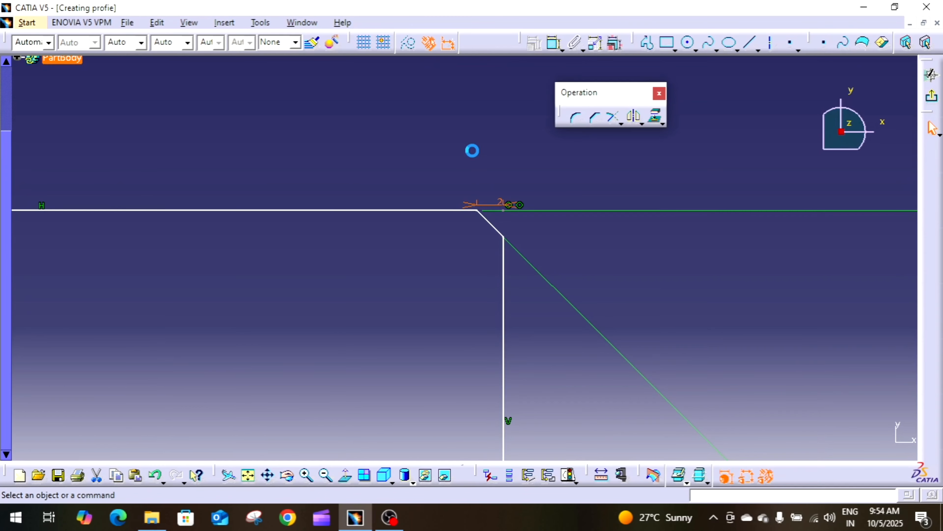
middle_click_drag(528, 242, 533, 326)
left_click_drag(457, 233, 460, 182)
mouse_move(555, 266)
middle_mouse_down()
mouse_move(575, 236)
mouse_move(611, 298)
middle_mouse_up()
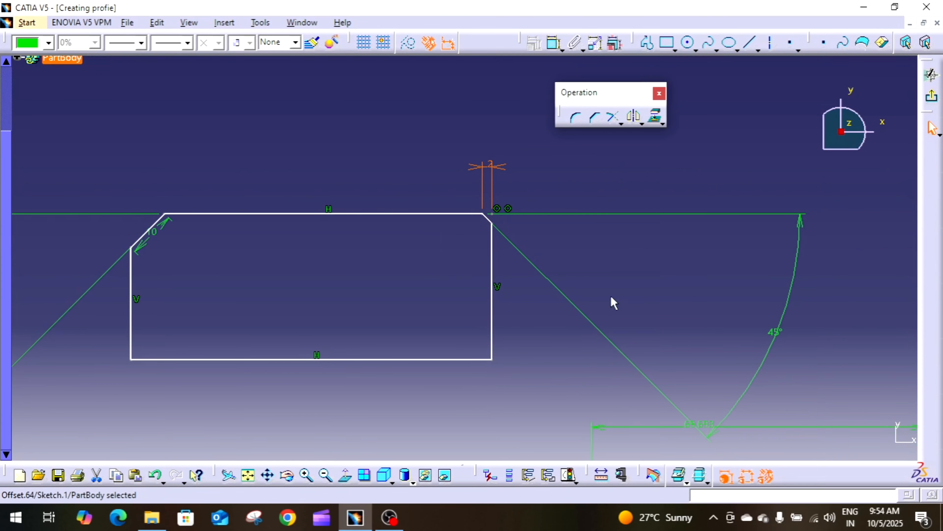
left_click_drag(785, 329, 543, 232)
left_click(596, 250)
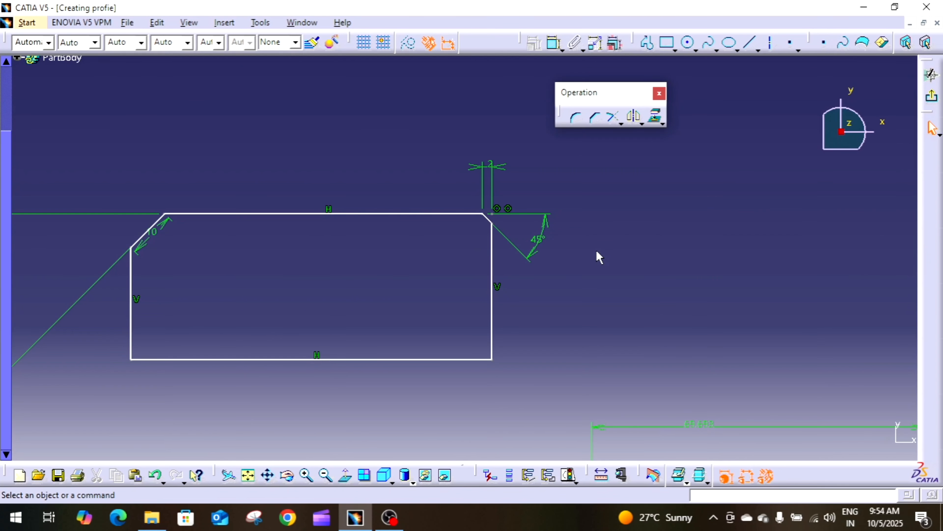
middle_click_drag(602, 259, 605, 275)
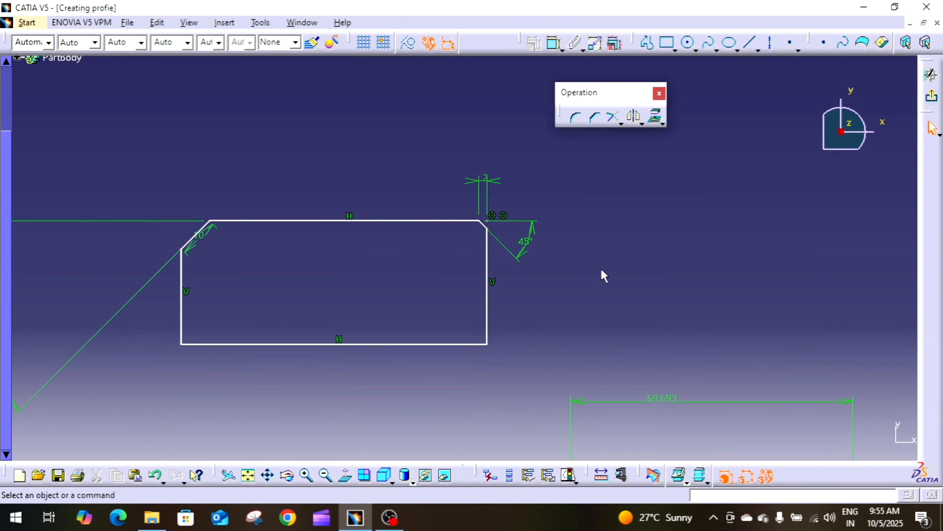
left_click(621, 124)
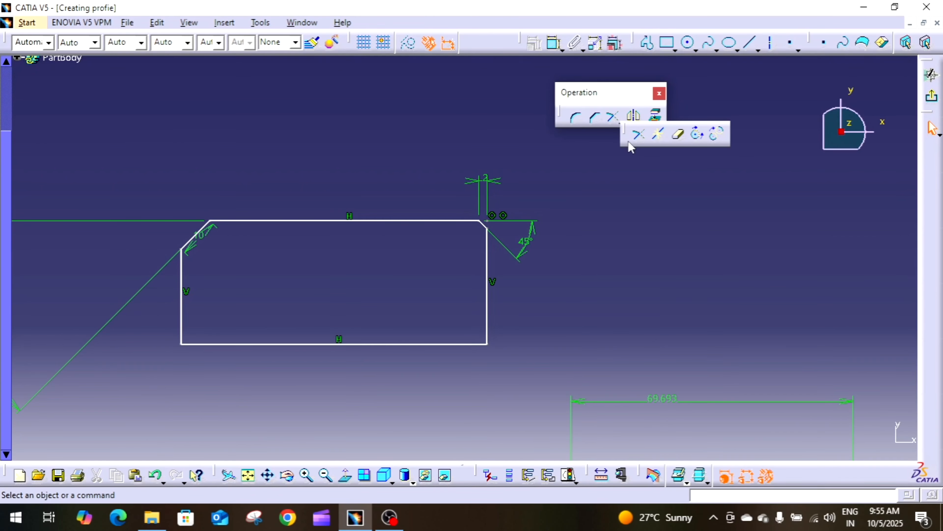
left_click_drag(625, 135, 622, 202)
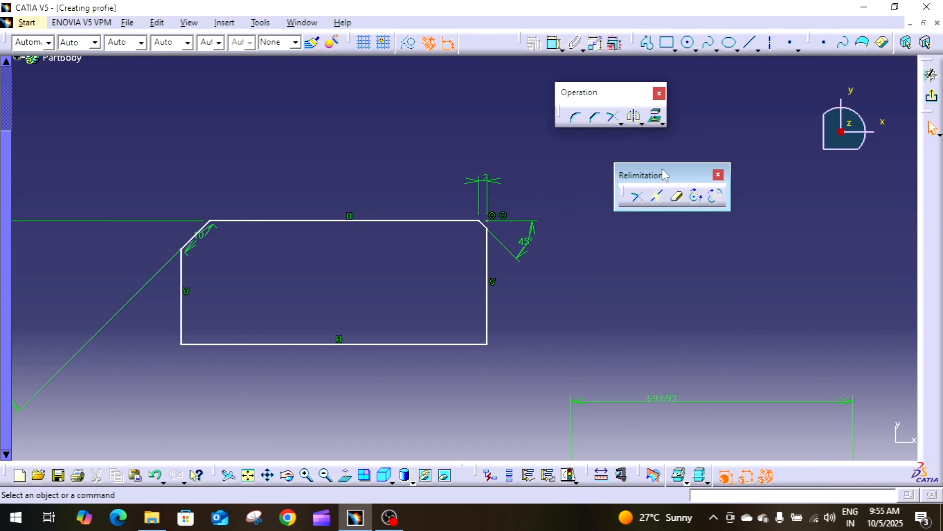
left_click_drag(664, 175, 698, 153)
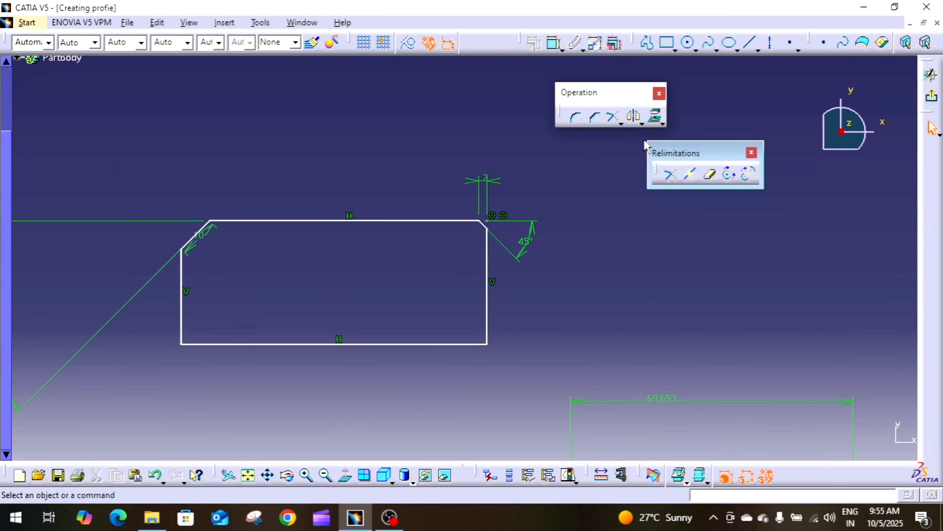
left_click(620, 122)
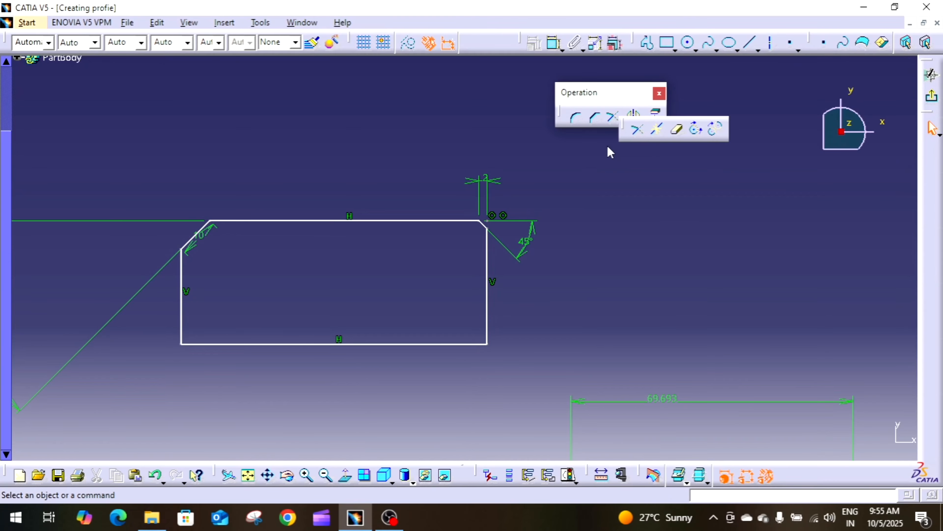
left_click(621, 118)
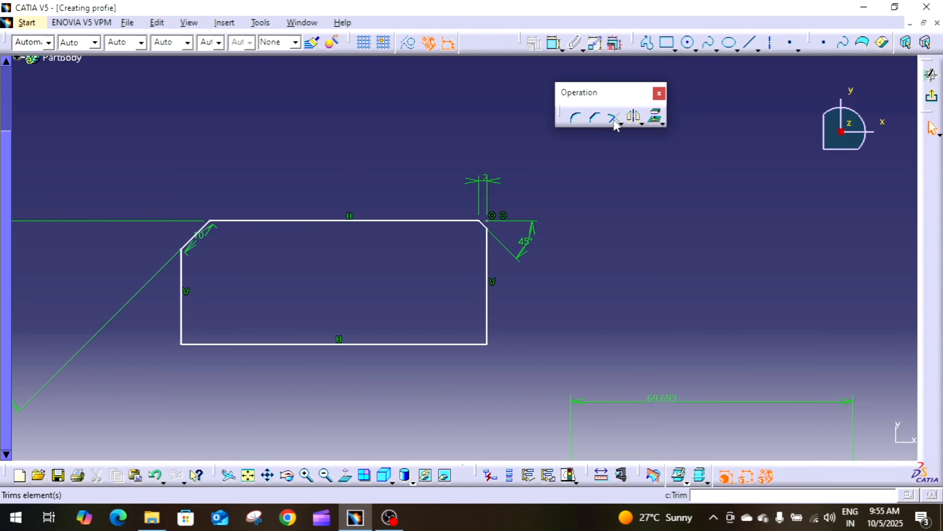
mouse_move(640, 265)
middle_mouse_down()
mouse_move(640, 208)
mouse_move(640, 274)
middle_mouse_up()
left_click(640, 196)
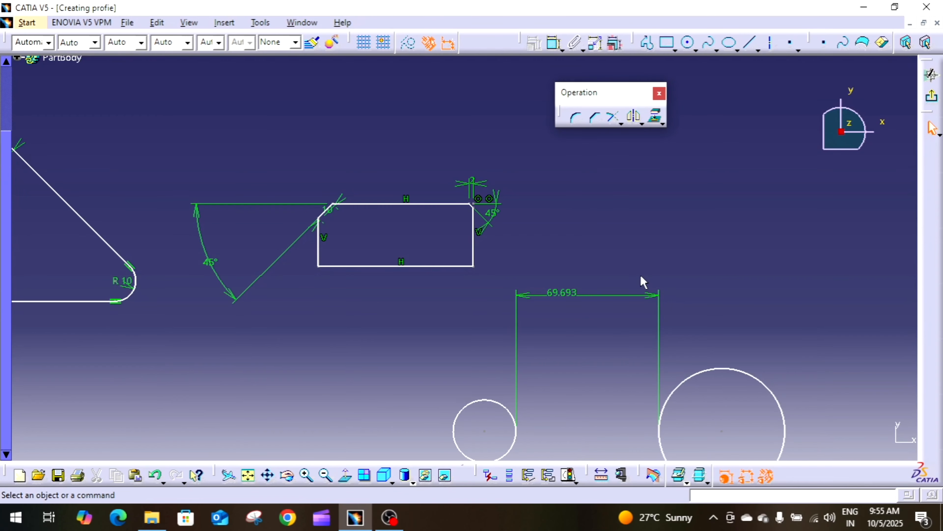
Step: Draw a single slanted line rising to the right in the empty area to the right of the rectangle and circles
mouse_move(637, 256)
middle_mouse_down()
mouse_move(619, 236)
mouse_move(549, 231)
middle_mouse_up()
left_click(549, 231)
middle_click_drag(549, 231, 558, 295)
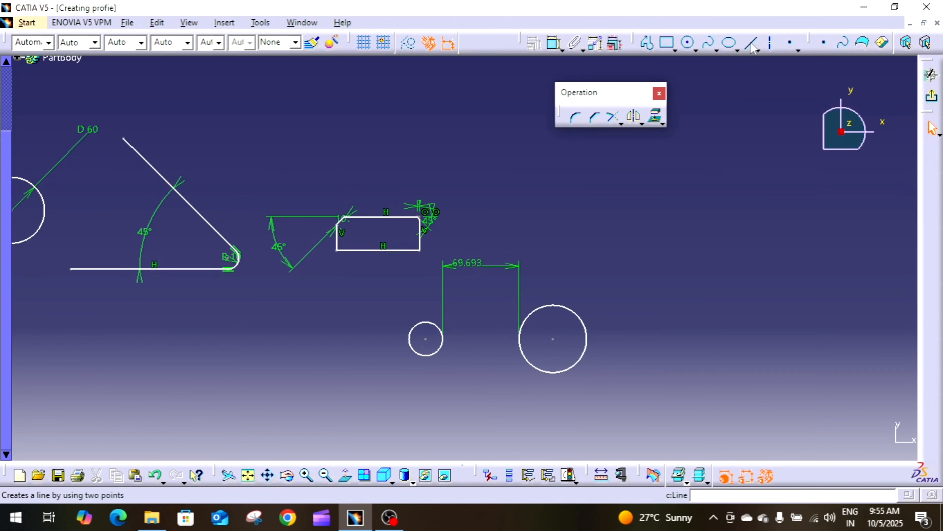
left_click(646, 42)
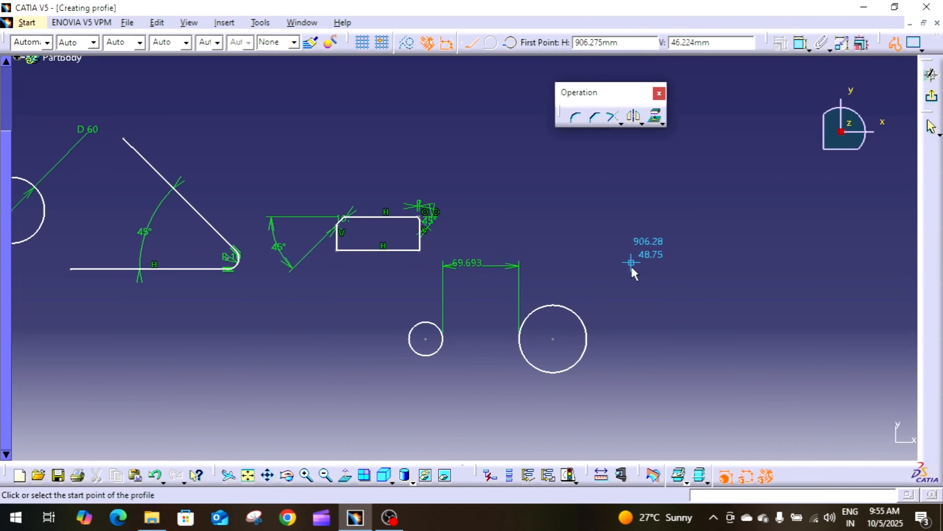
left_click(633, 277)
left_click(743, 183)
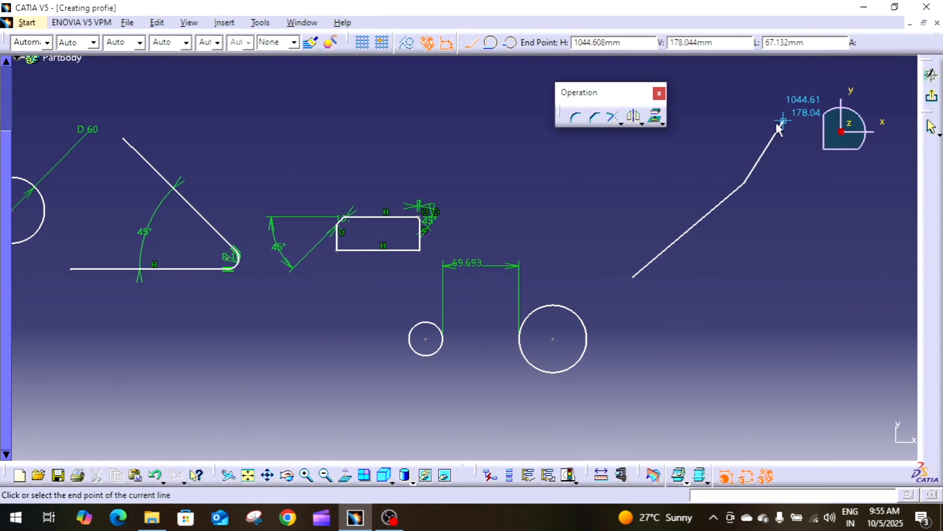
key("Escape")
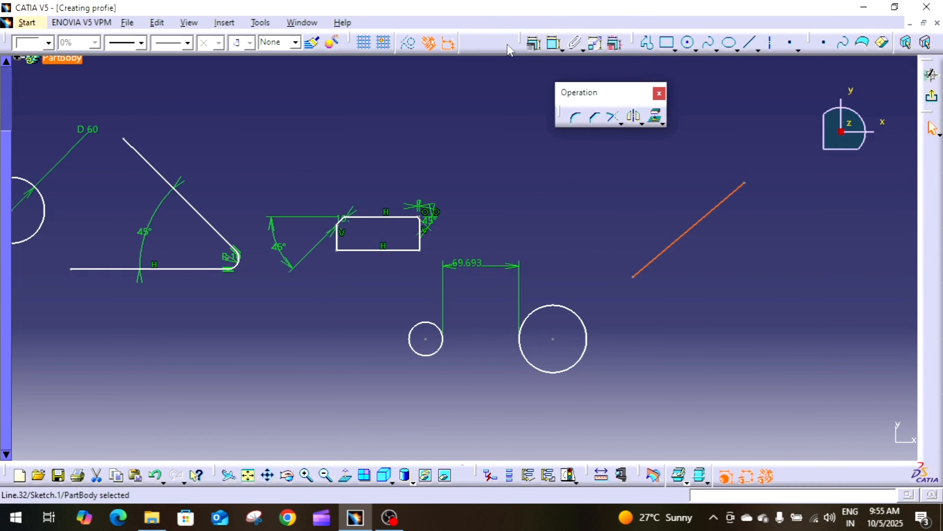
Step: Draw a second slanted line that crosses the first one perpendicularly near its middle, forming an X
left_click(752, 45)
left_click(657, 172)
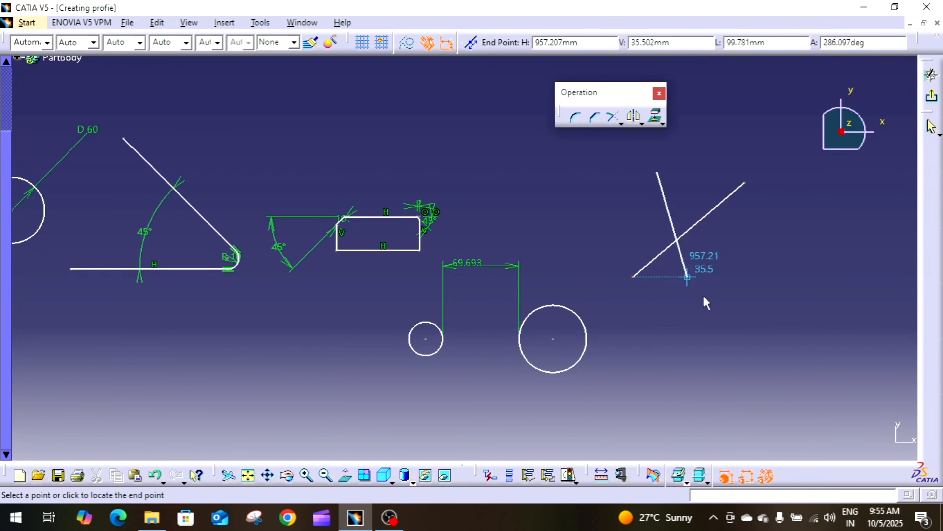
left_click(748, 278)
left_click(819, 265)
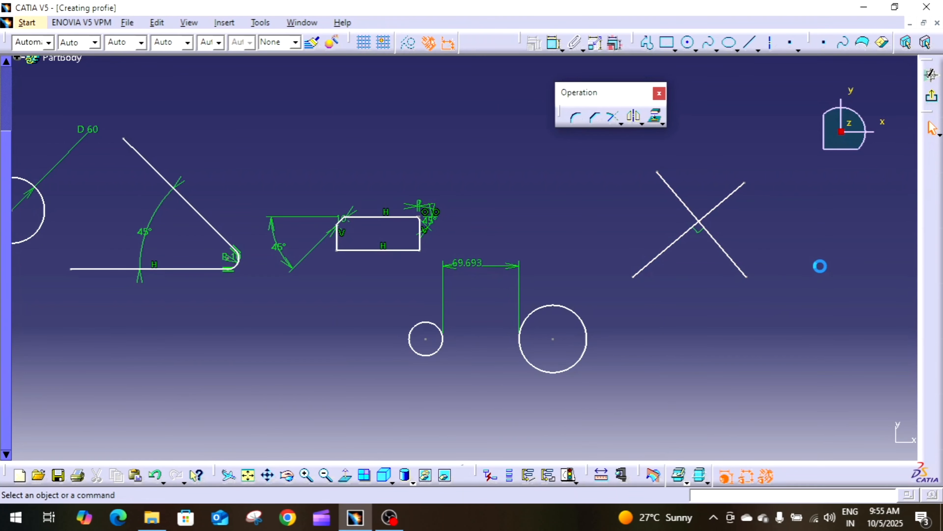
mouse_move(820, 264)
middle_mouse_down()
mouse_move(820, 237)
mouse_move(699, 261)
middle_mouse_up()
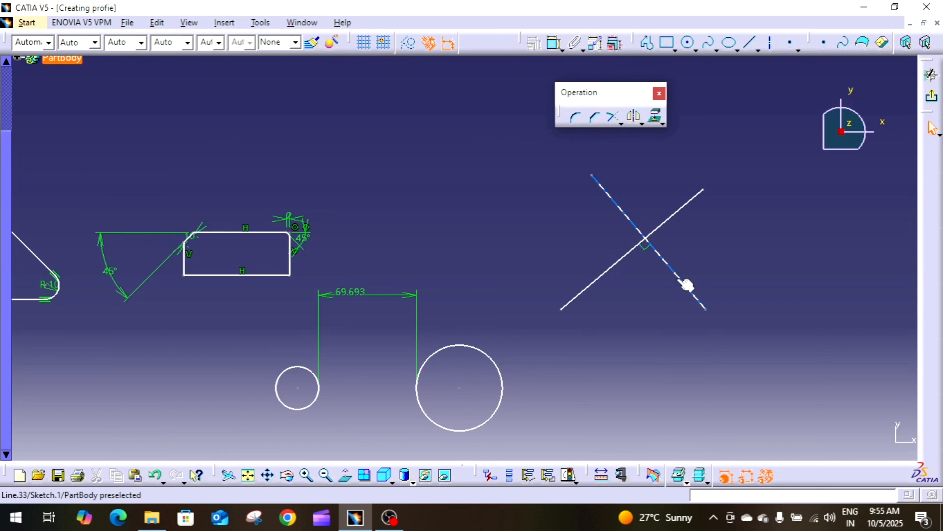
Step: Trim the two crossing lines into a corner that keeps their right-hand halves, and undo the trim
left_click(614, 119)
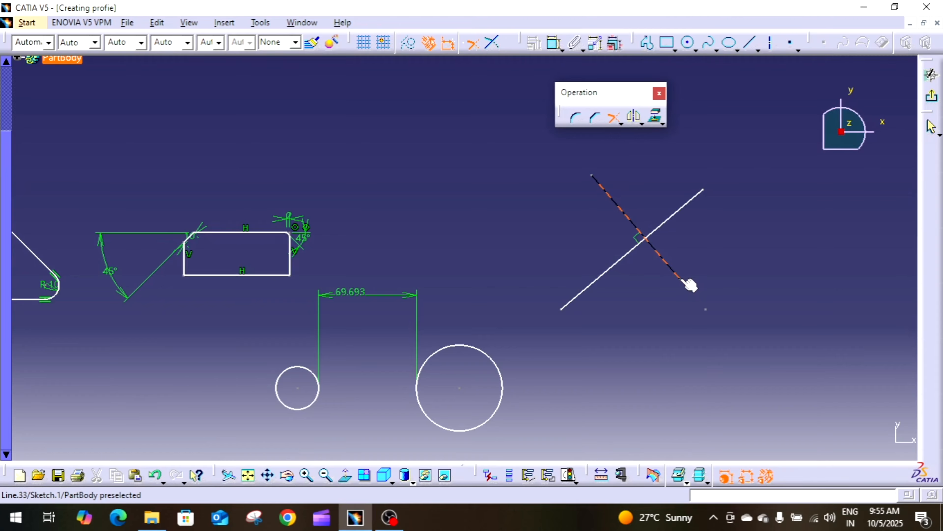
left_click(689, 283)
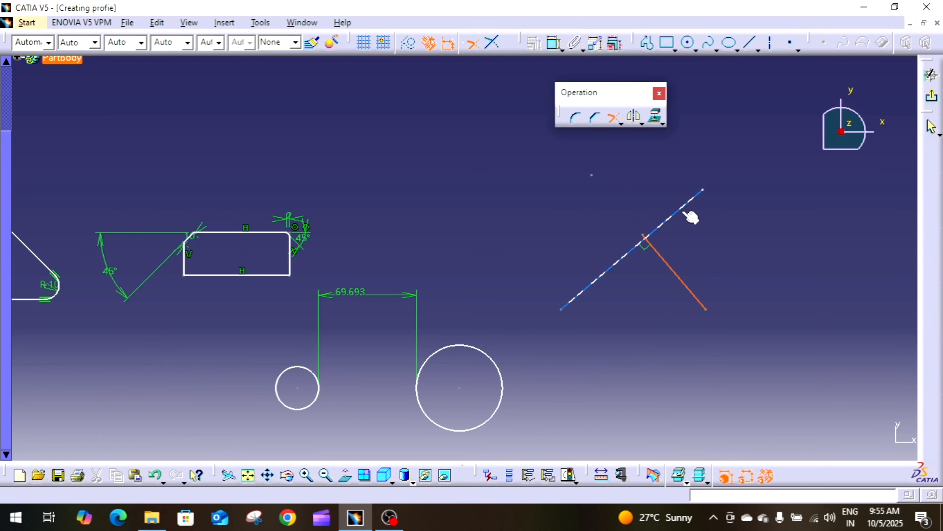
left_click(687, 214)
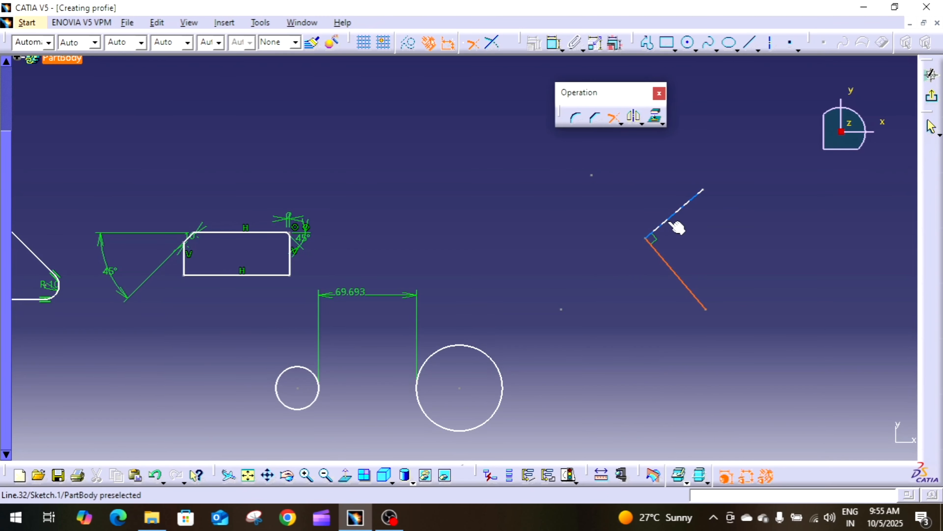
key("ctrl+z")
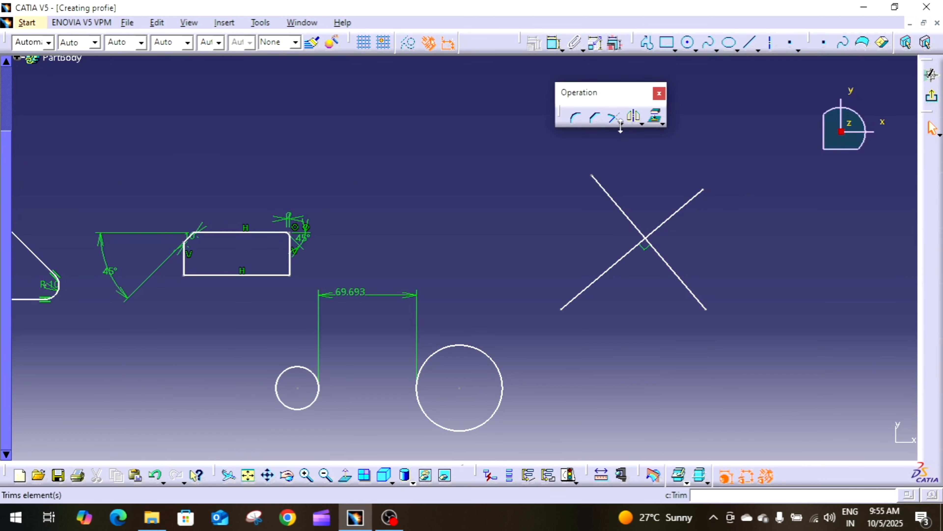
Step: Trim the crossing lines into a corner that keeps their upper-left and lower-left halves, and undo it to restore both full lines
left_click(614, 119)
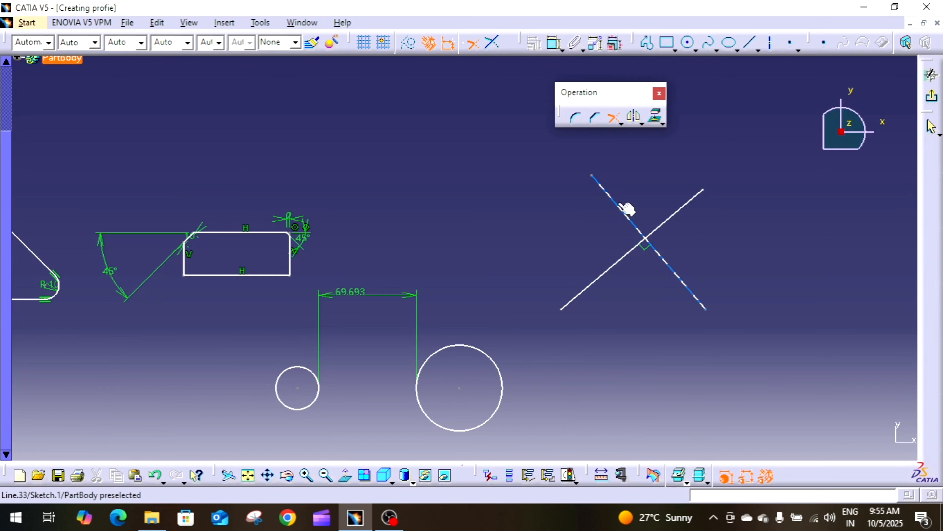
left_click(626, 209)
left_click(682, 215)
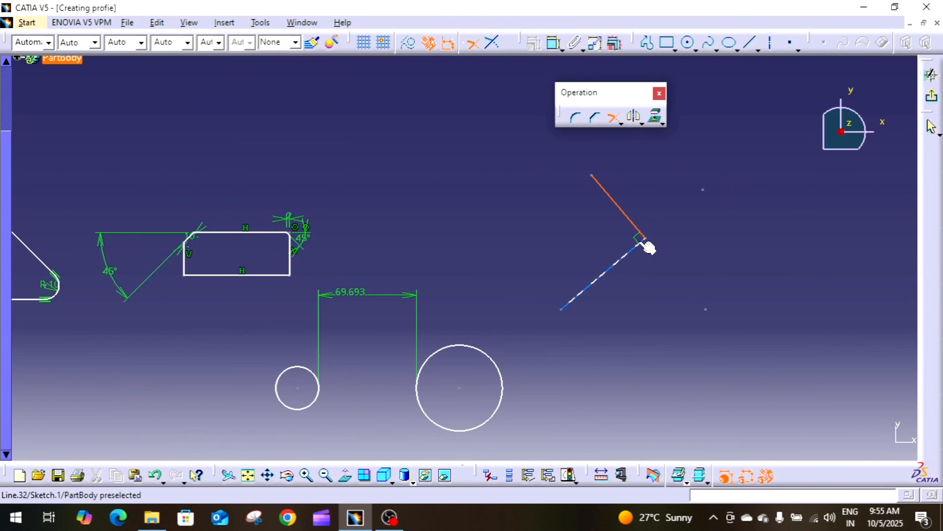
left_click(646, 243)
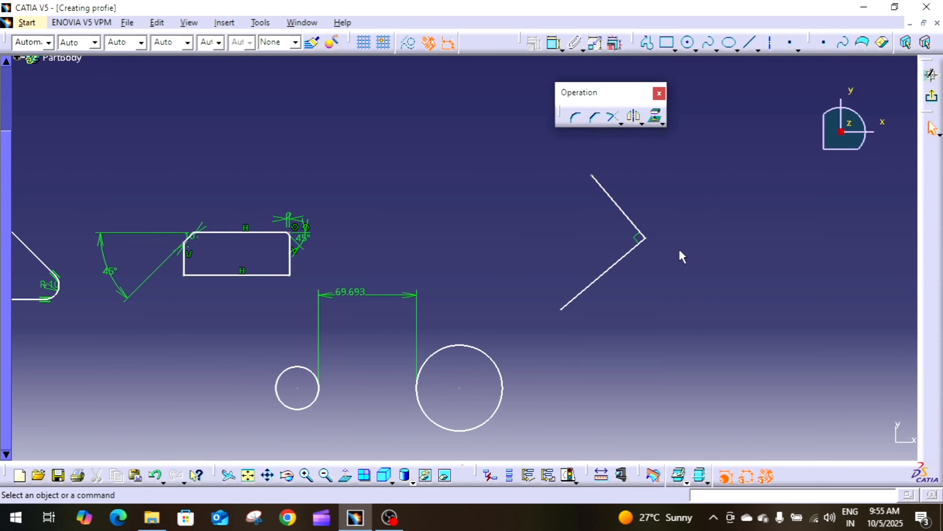
middle_click_drag(681, 257, 695, 214)
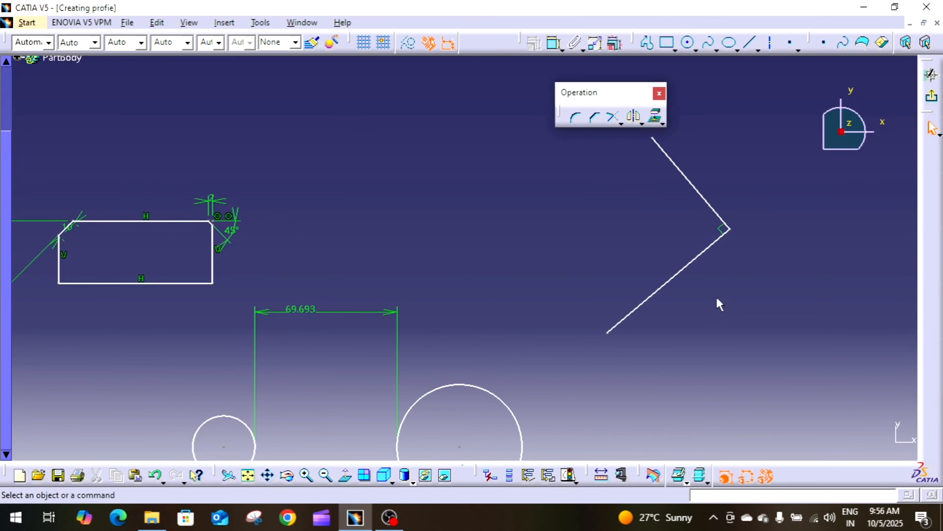
mouse_move(635, 220)
middle_mouse_down()
mouse_move(573, 236)
mouse_move(577, 256)
middle_mouse_up()
key("ctrl+z")
key("ctrl+z")
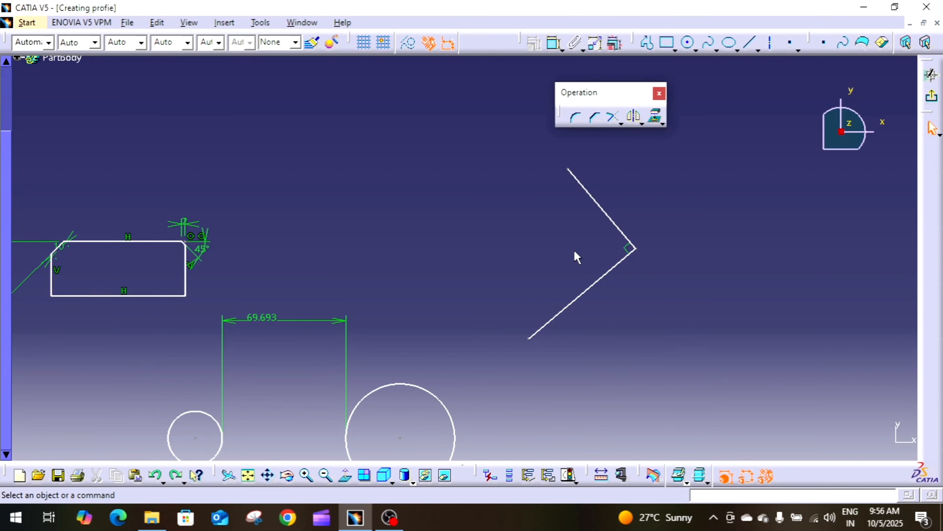
Step: Trim only the descending line at its intersection with the rising line, keeping its lower half and leaving the rising line whole
left_click(613, 118)
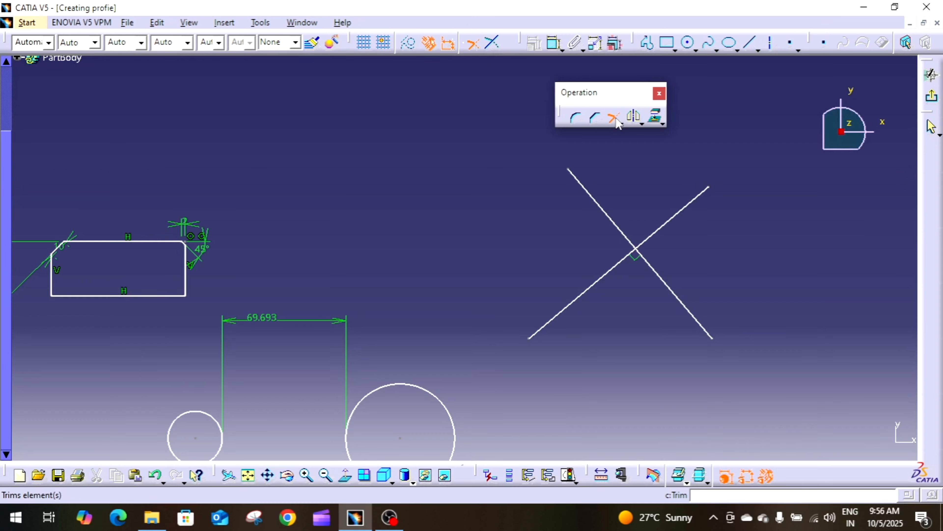
left_click(495, 45)
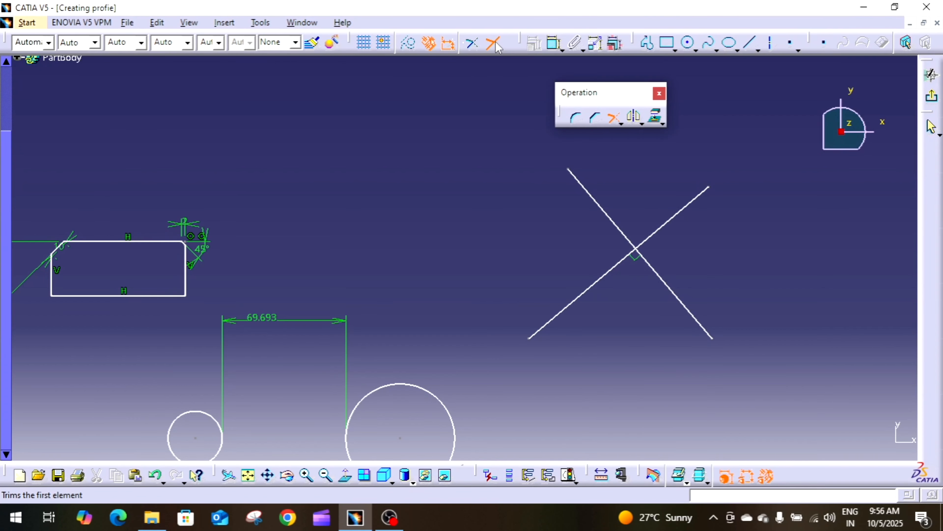
left_click(665, 276)
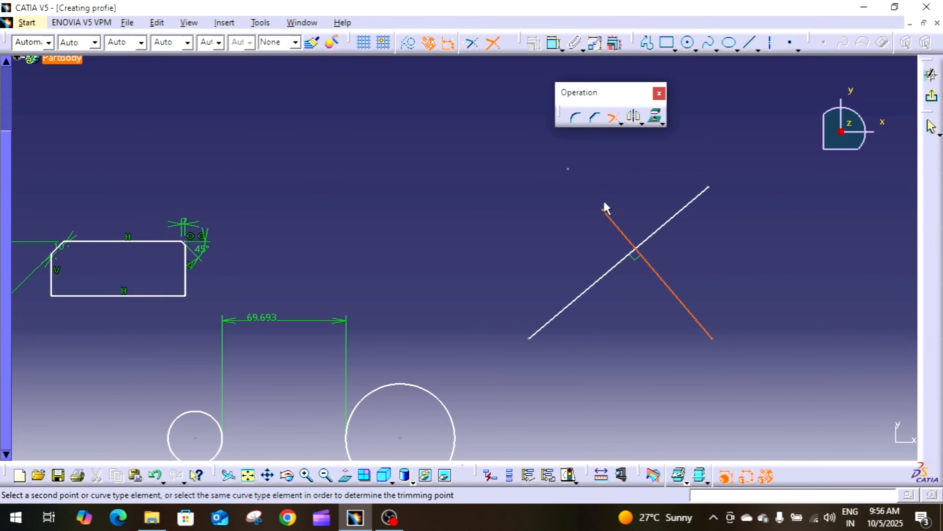
left_click(661, 239)
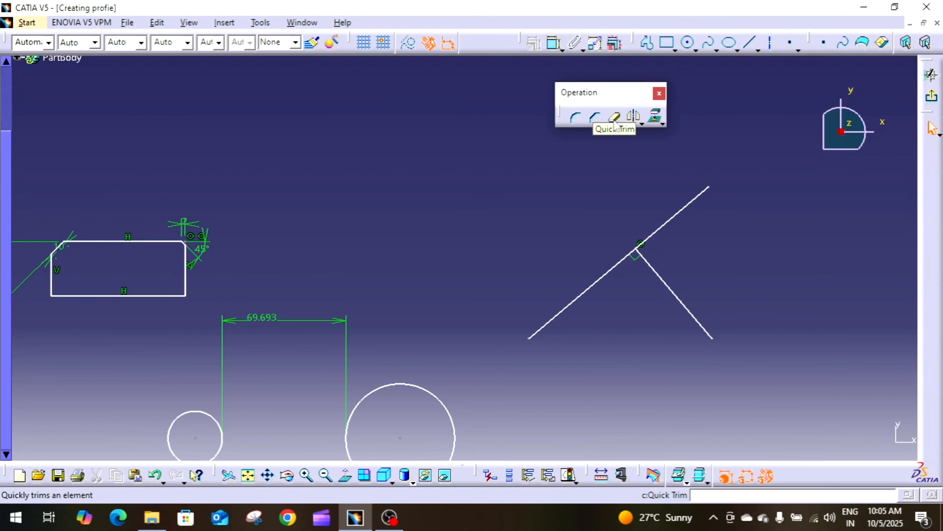
Step: Quick-trim the rising line's upper-right half beyond the intersection, and undo the trim
left_click(615, 118)
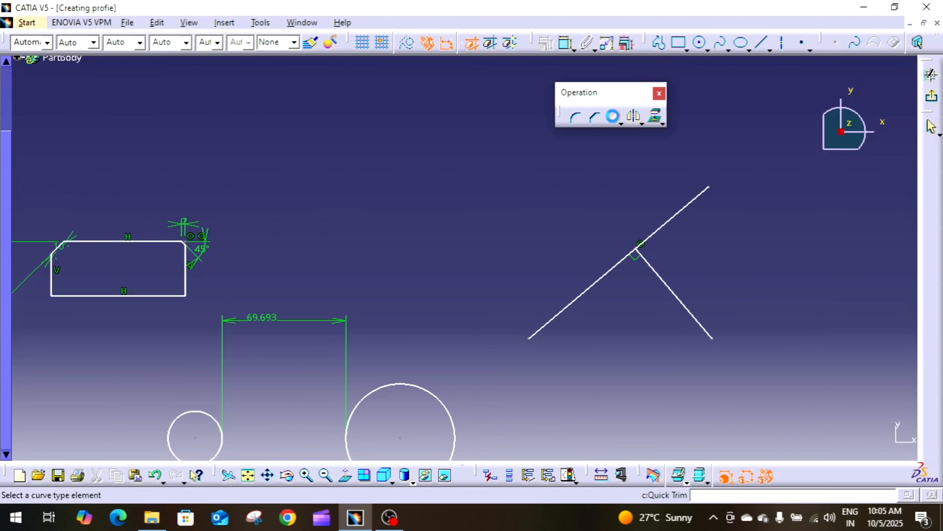
left_click(679, 215)
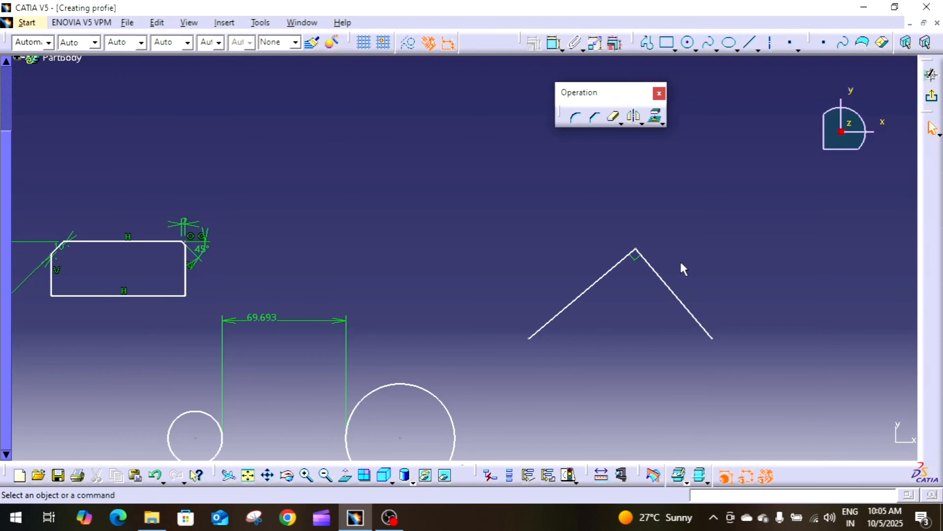
mouse_move(450, 298)
middle_mouse_down()
mouse_move(711, 264)
mouse_move(712, 314)
mouse_move(460, 323)
mouse_move(588, 338)
mouse_move(590, 352)
mouse_move(590, 315)
mouse_move(596, 362)
mouse_move(573, 356)
mouse_move(579, 312)
mouse_move(796, 301)
mouse_move(354, 297)
mouse_move(410, 243)
mouse_move(410, 291)
middle_mouse_up()
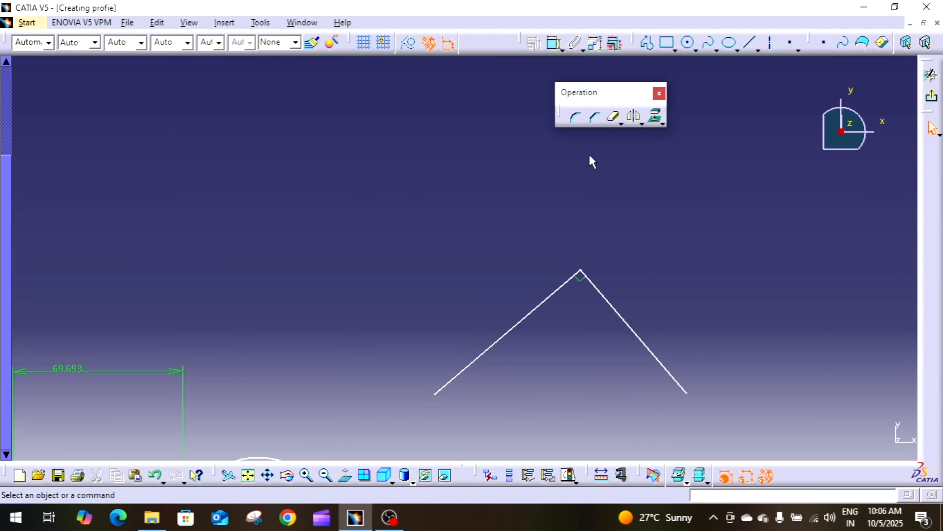
left_click(621, 123)
key("ctrl+z")
Step: Break the rising line into two segments at its junction with the perpendicular line
left_click(627, 230)
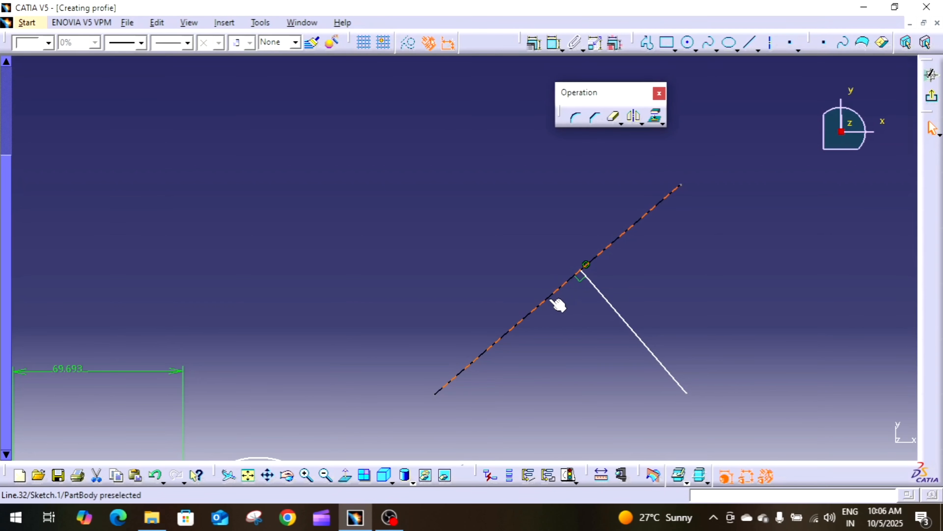
left_click(615, 255)
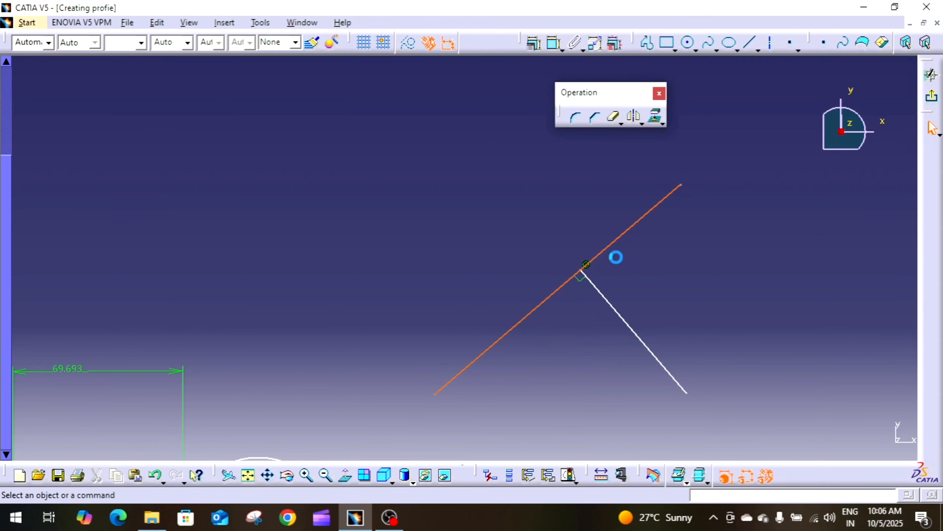
left_click(618, 123)
left_click(637, 135)
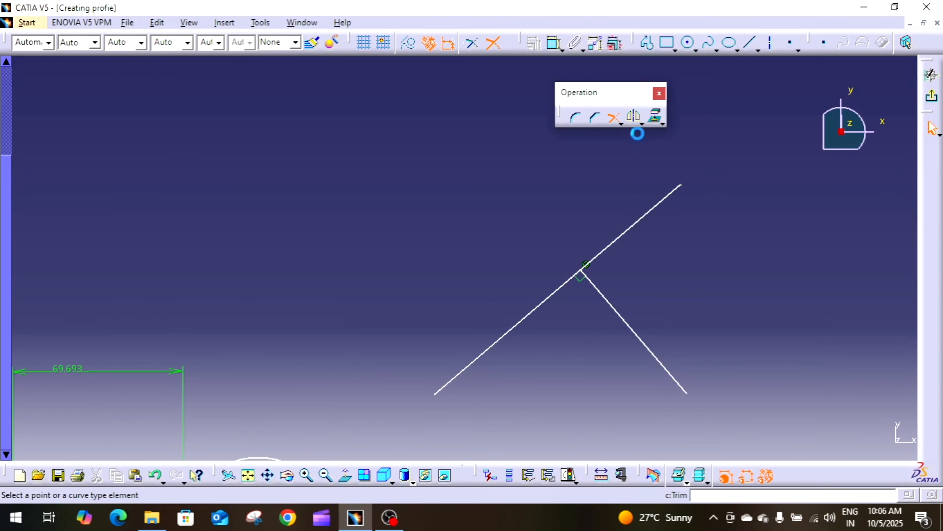
left_click(620, 121)
left_click(661, 133)
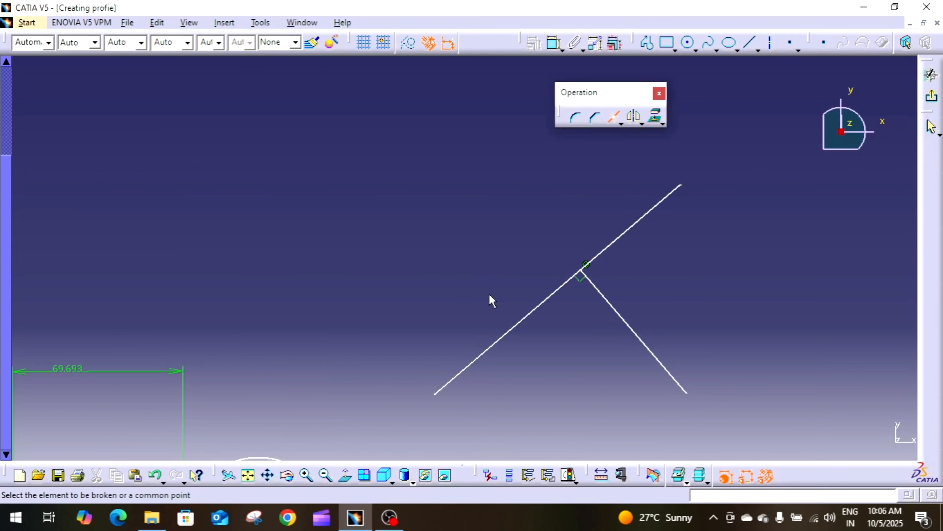
left_click(557, 297)
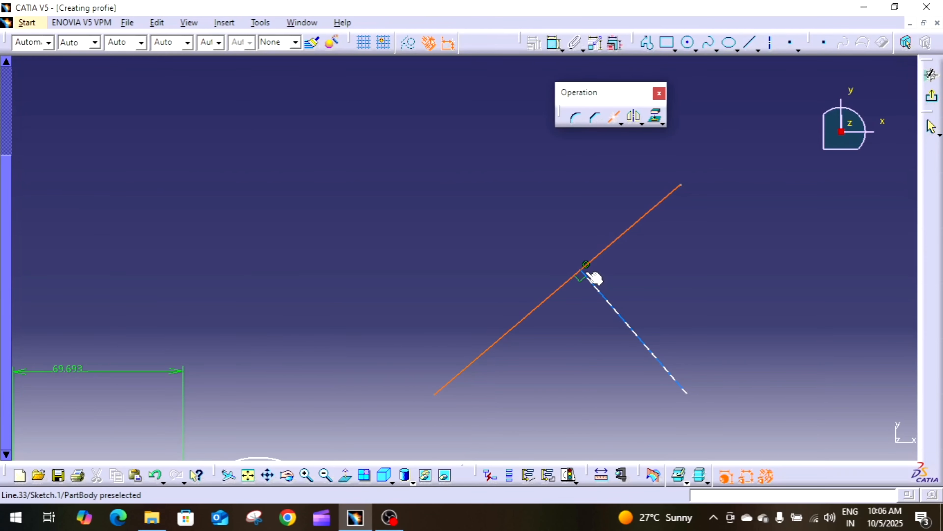
left_click(594, 277)
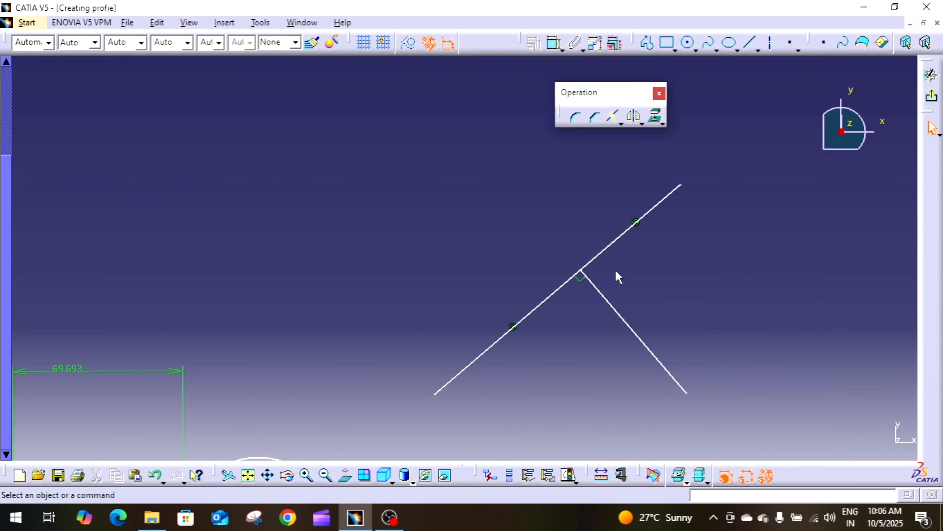
Step: Select the upper and lower halves of the broken line in turn to check whether they are separate elements
left_click(611, 250)
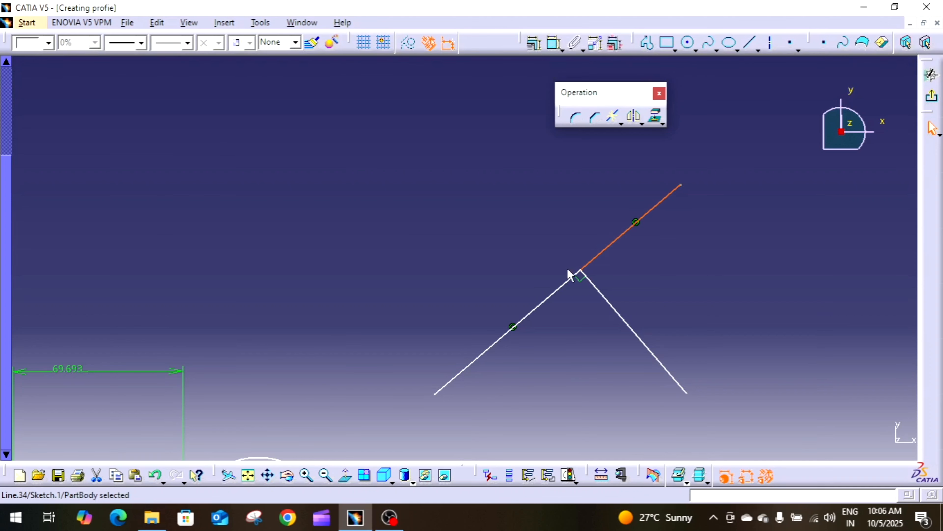
left_click(561, 290)
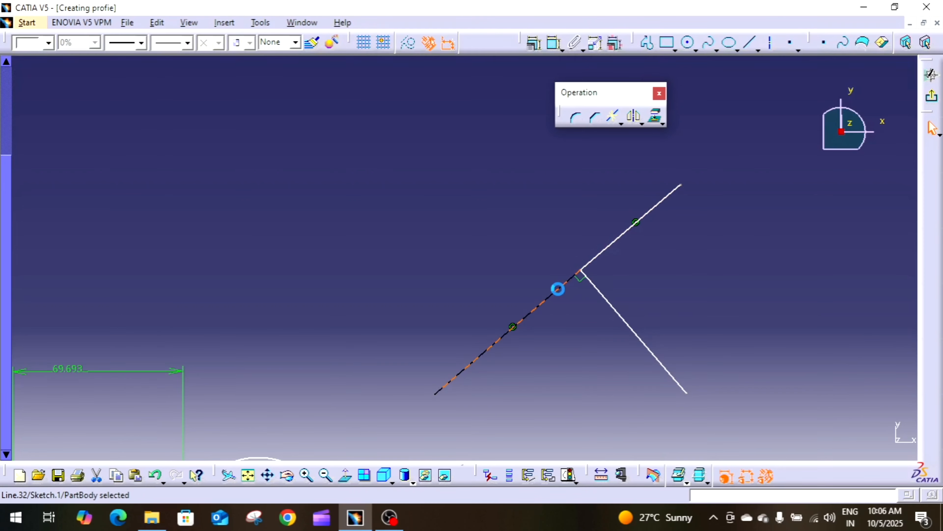
left_click(613, 248)
left_click(561, 288)
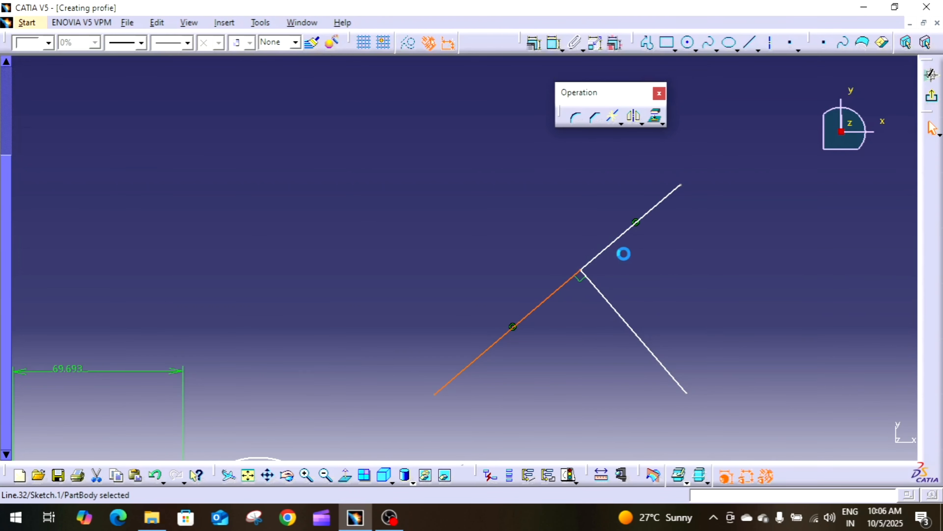
left_click(611, 248)
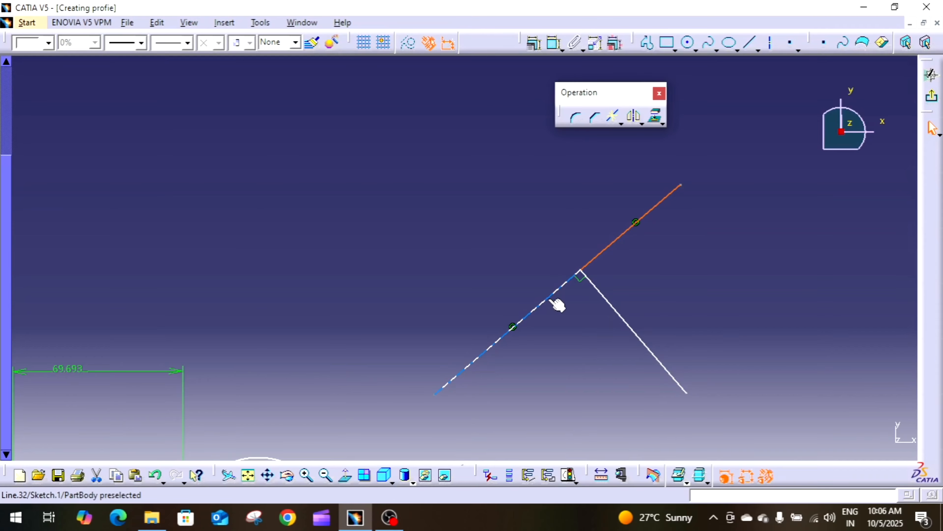
left_click(561, 289)
left_click(664, 280)
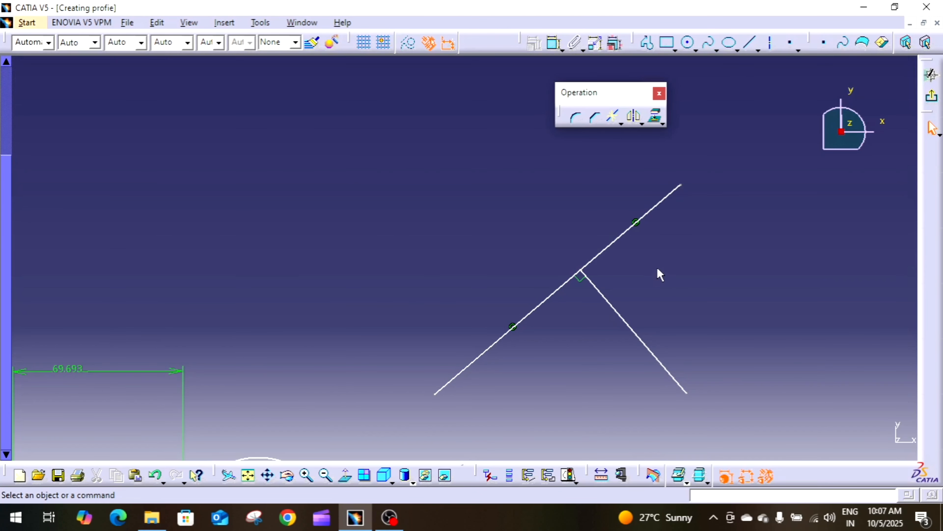
Step: Delete the chamfered rectangle, the two circles with their distance dimension, and the broken line group from the sketch
mouse_move(532, 293)
middle_mouse_down()
mouse_move(562, 261)
mouse_move(571, 327)
middle_mouse_up()
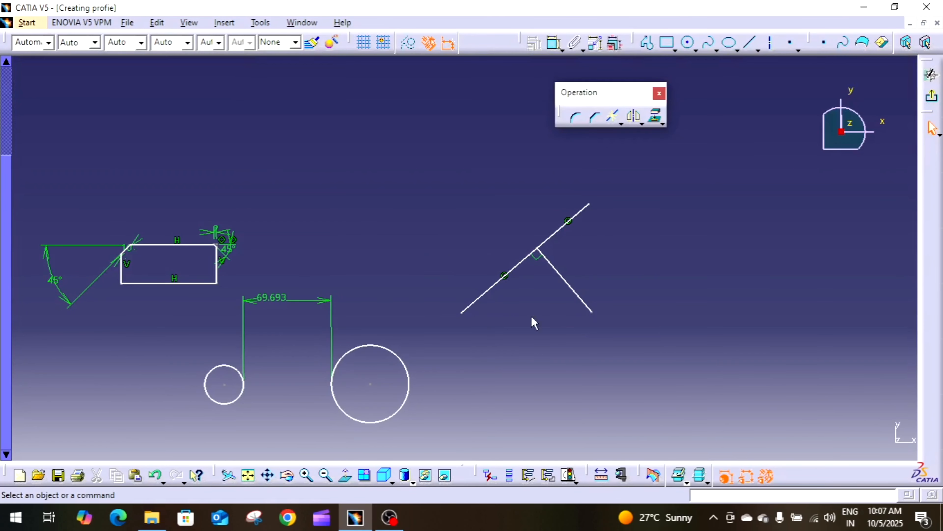
middle_click_drag(550, 282, 547, 393)
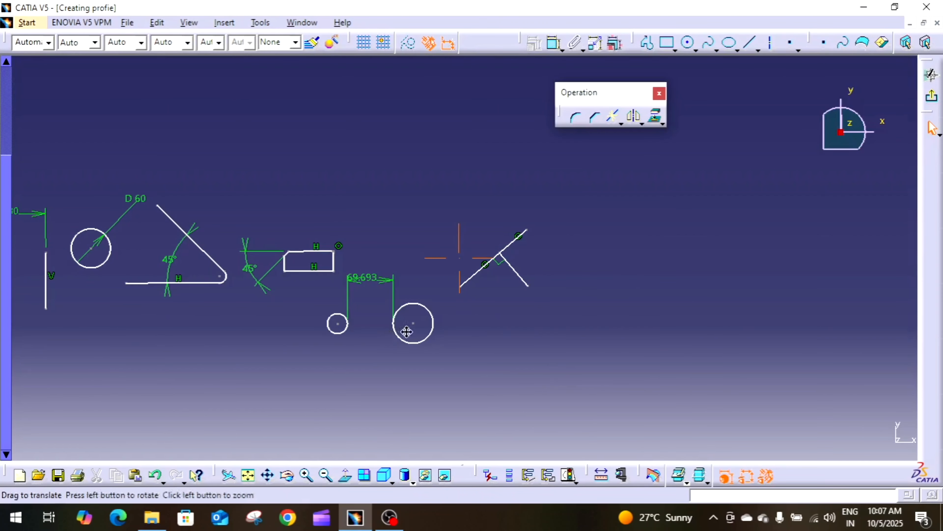
middle_click_drag(400, 335, 495, 287)
mouse_move(375, 221)
left_mouse_down()
mouse_move(385, 238)
mouse_move(708, 371)
left_mouse_up()
key("Delete")
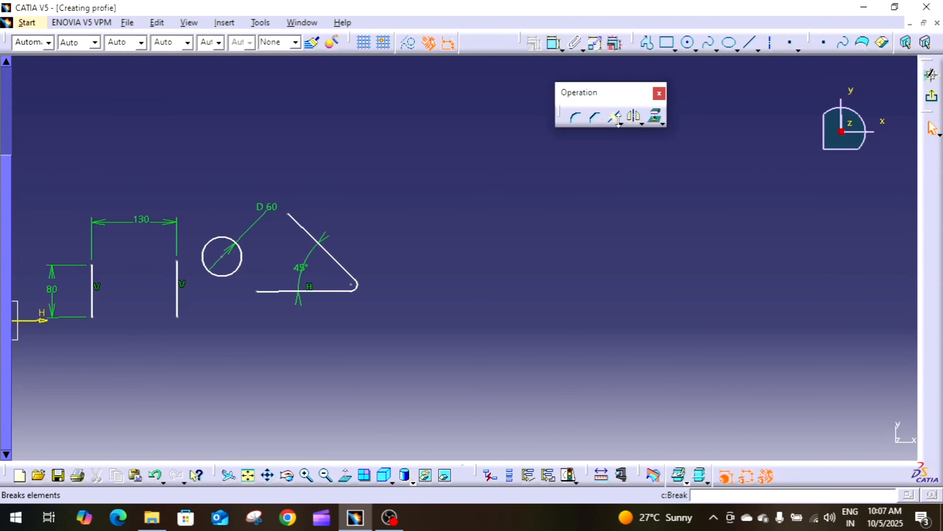
Step: Draw a nearly vertical axis line in the empty area to the right of the 45° angled profile
left_click(621, 123)
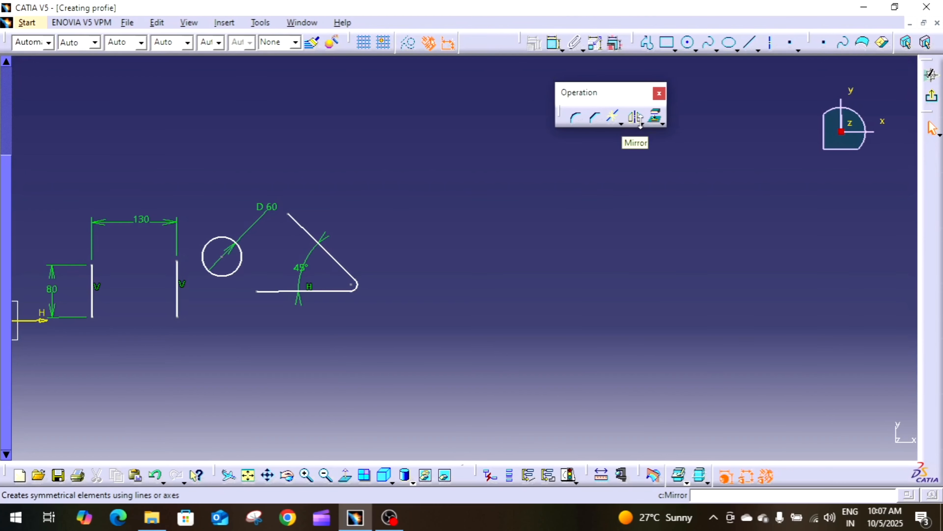
left_click(639, 123)
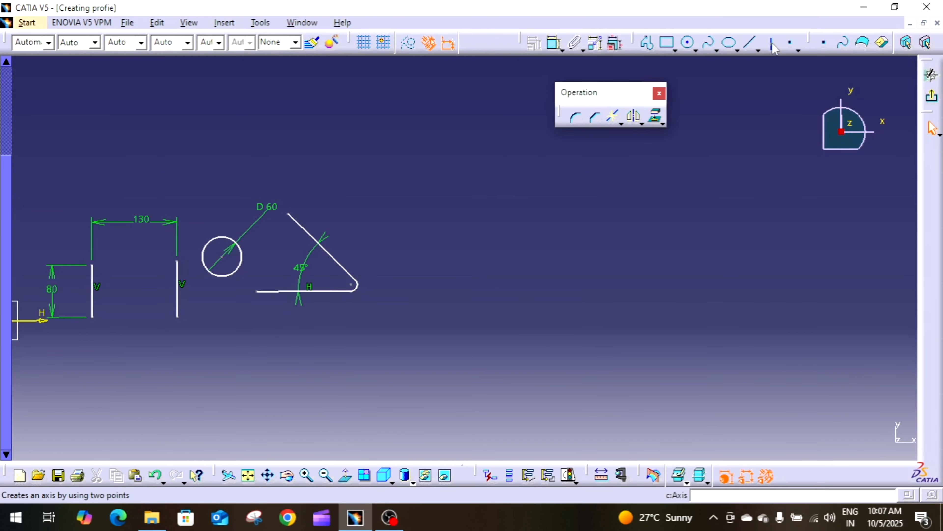
left_click(750, 42)
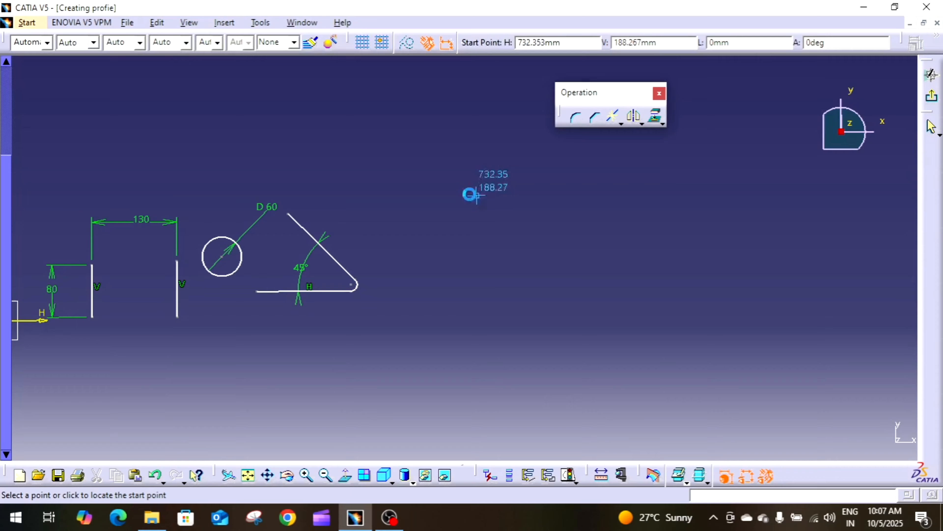
left_click(432, 164)
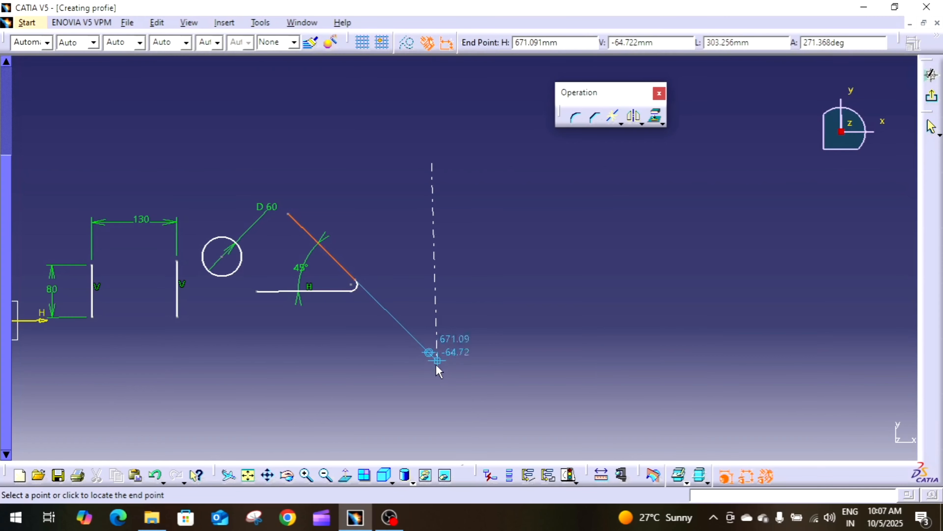
left_click(428, 373)
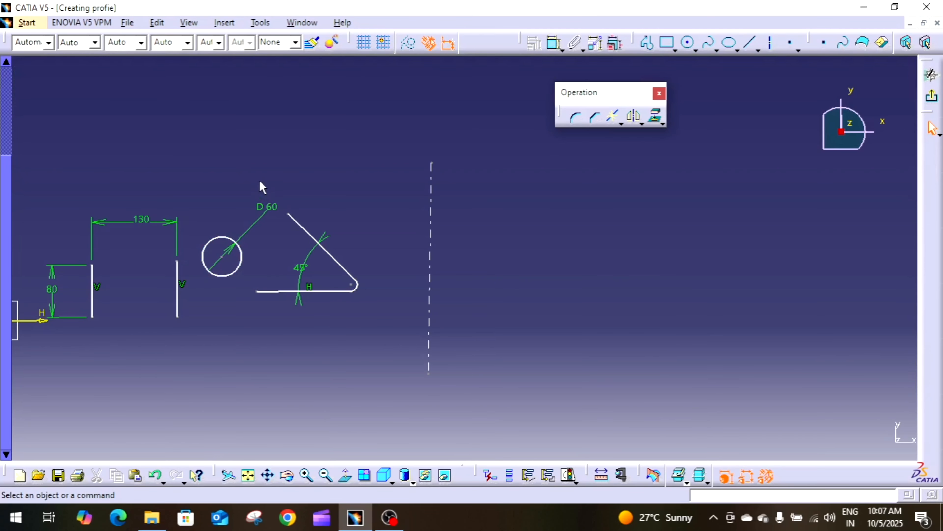
Step: Mirror the 45° angled profile with its rounded corner about the new axis line
left_click_drag(259, 180, 372, 327)
left_click(370, 327)
left_click_drag(248, 181, 375, 321)
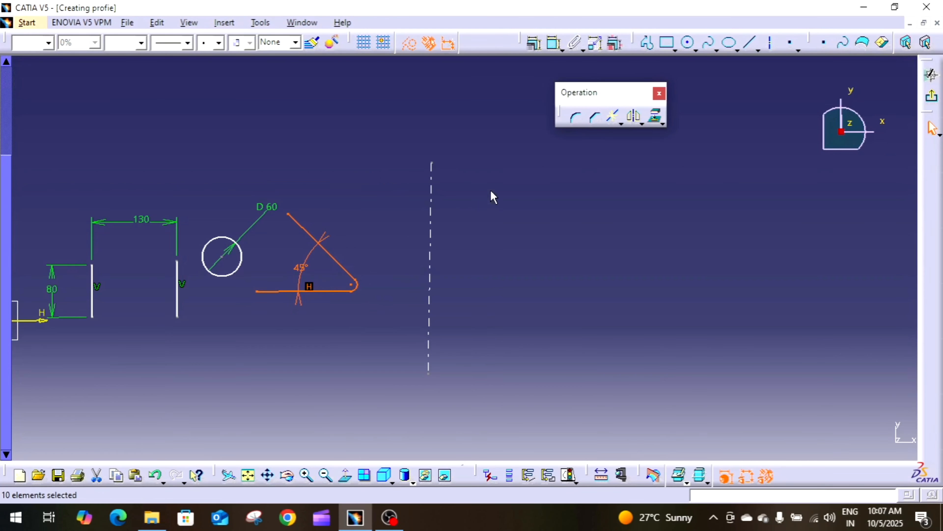
left_click(632, 119)
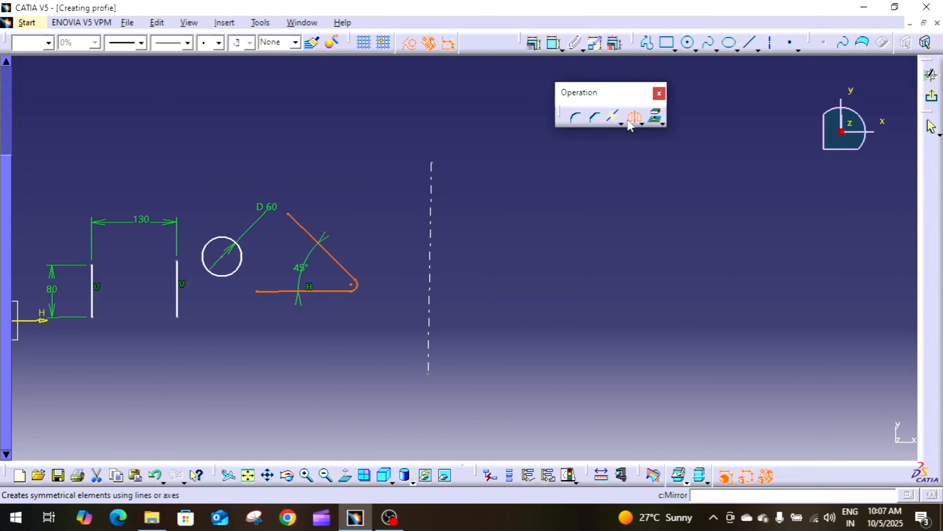
left_click(432, 223)
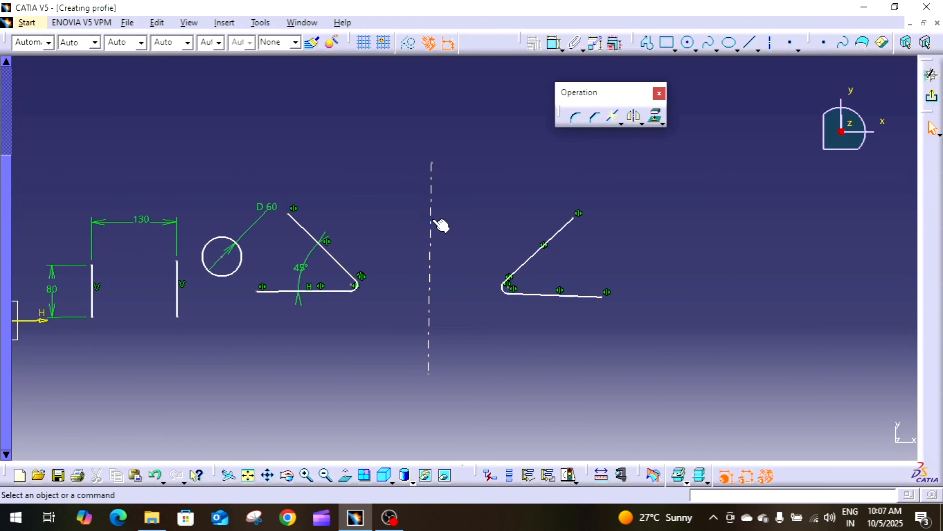
Step: Delete the mirrored copy of the angled profile on the far side of the axis
middle_click_drag(469, 292, 477, 275, "ctrl")
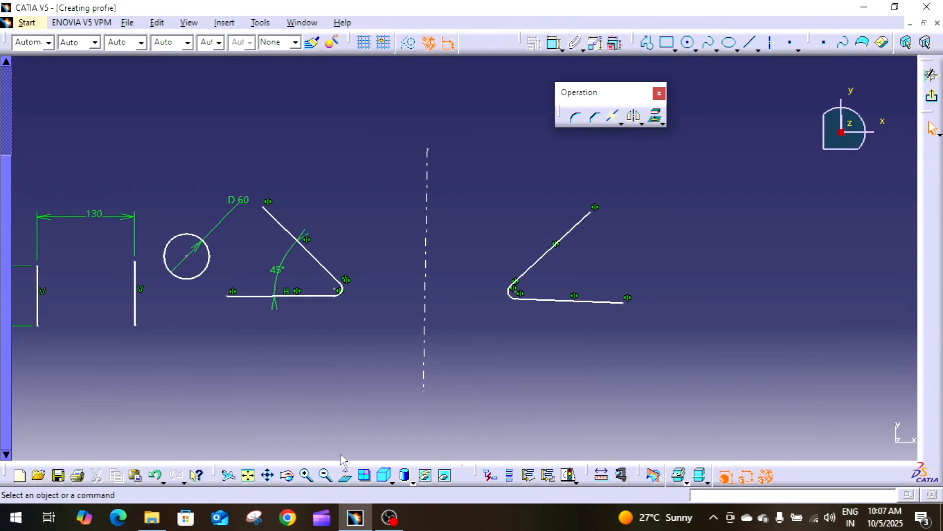
middle_click_drag(389, 396, 396, 410)
left_click_drag(495, 190, 617, 352)
key("Delete")
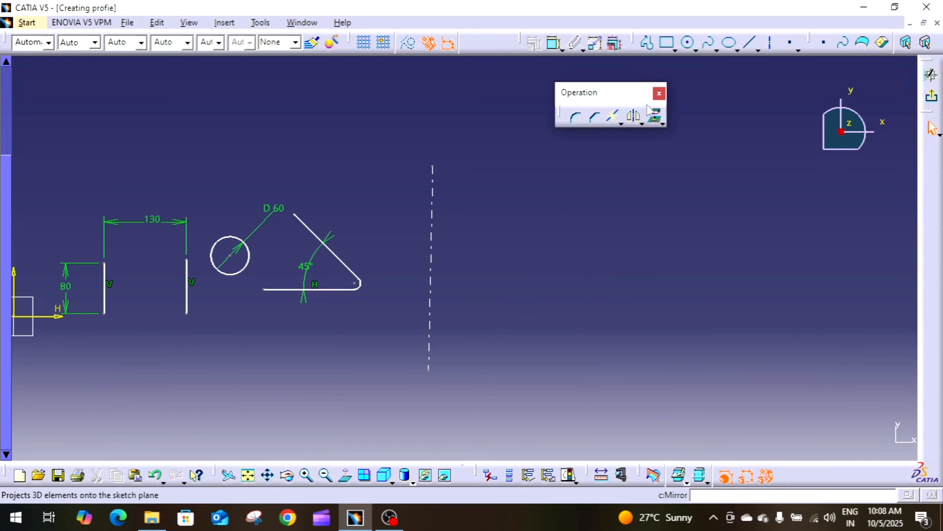
Step: Use Symmetry to flip the original 45° angled profile across the axis line without keeping a copy on its old side
left_click(642, 124)
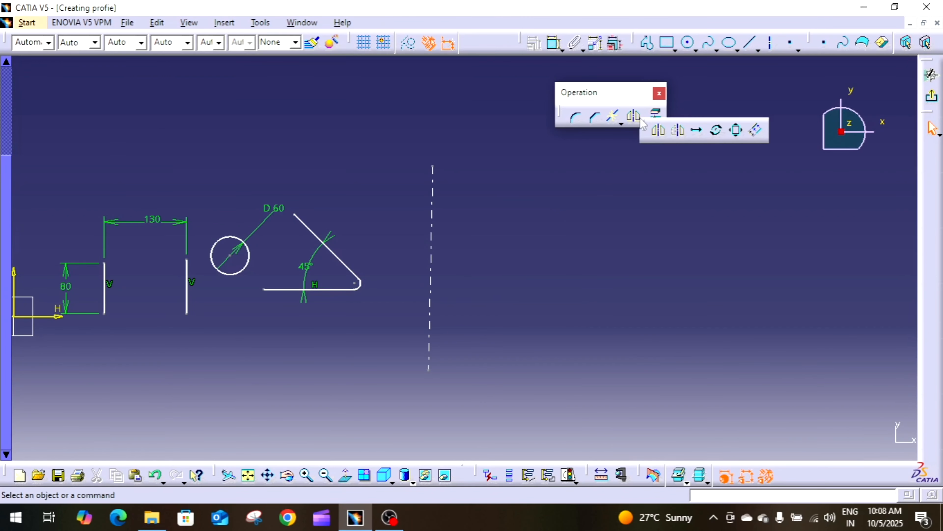
left_click(677, 133)
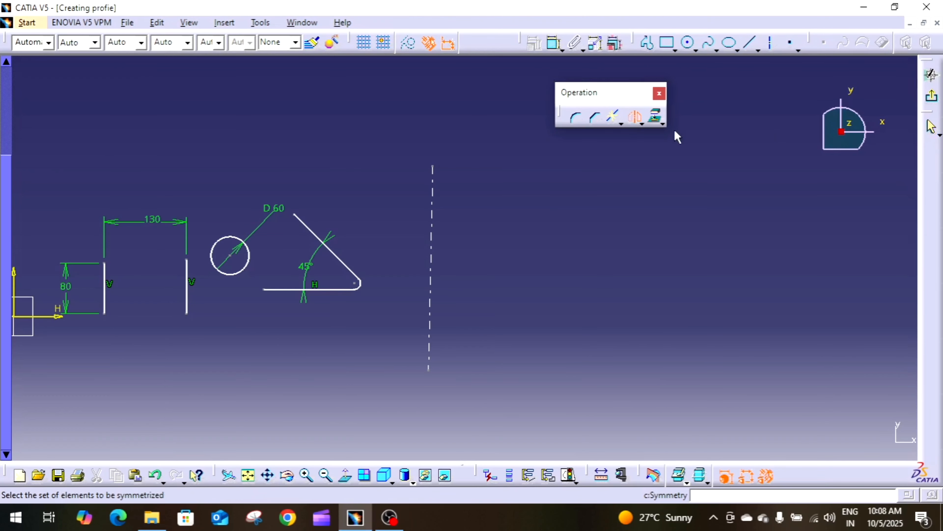
left_click_drag(257, 173, 383, 319)
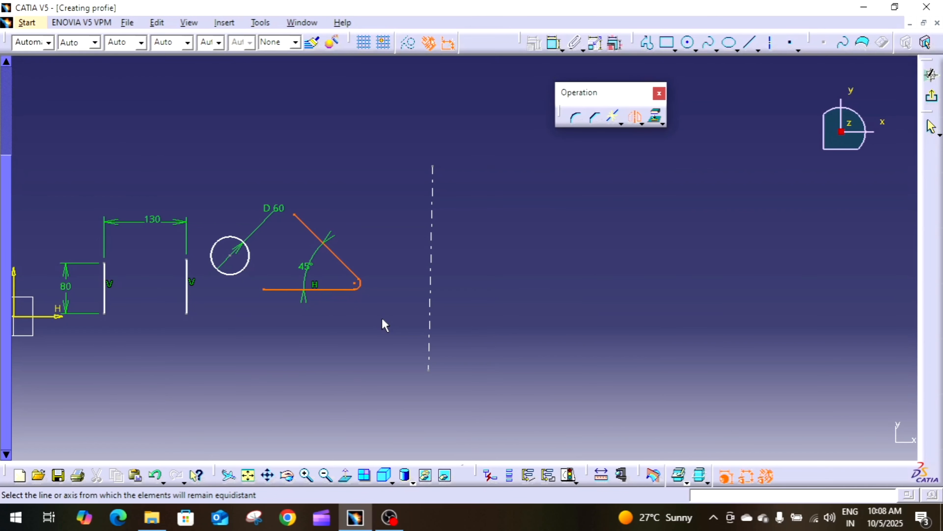
left_click(437, 219)
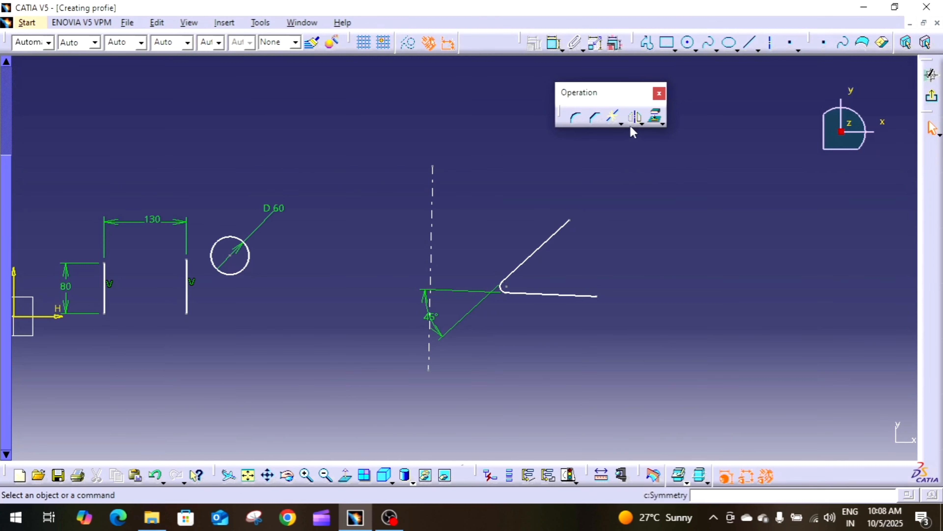
Step: Translate the 60 mm circle horizontally away from the vertical lines as 3 duplicates spaced about 130 mm apart, keeping internal constraints
left_click(642, 123)
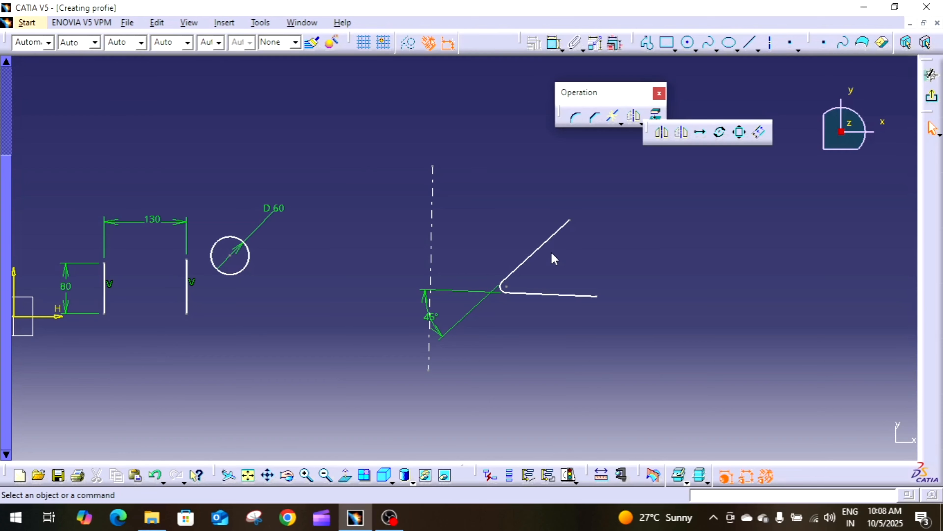
left_click(589, 247)
mouse_move(376, 254)
middle_mouse_down()
mouse_move(442, 251)
mouse_move(423, 275)
middle_mouse_up()
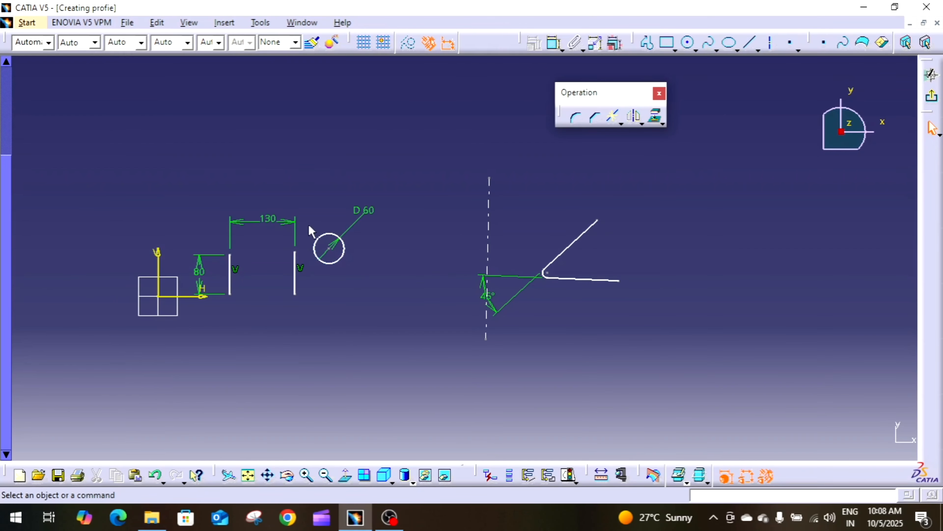
left_click(329, 234)
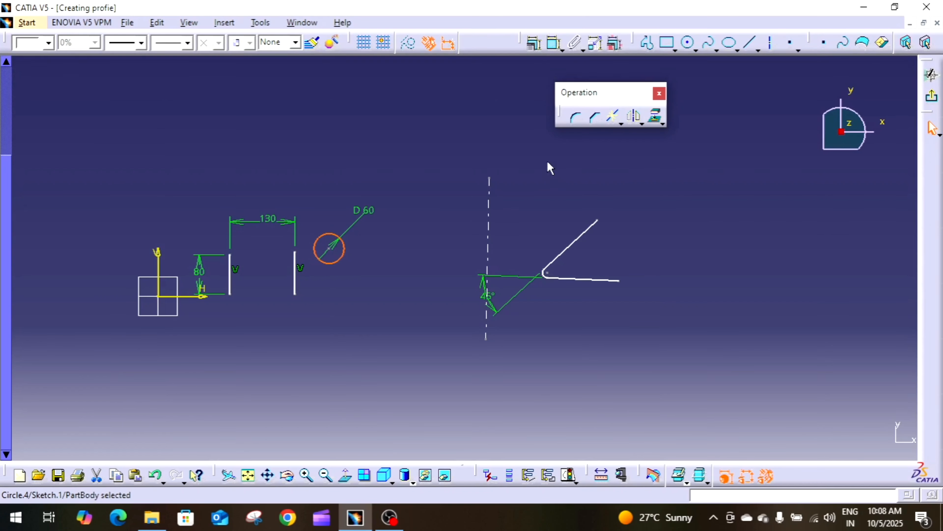
left_click(635, 124)
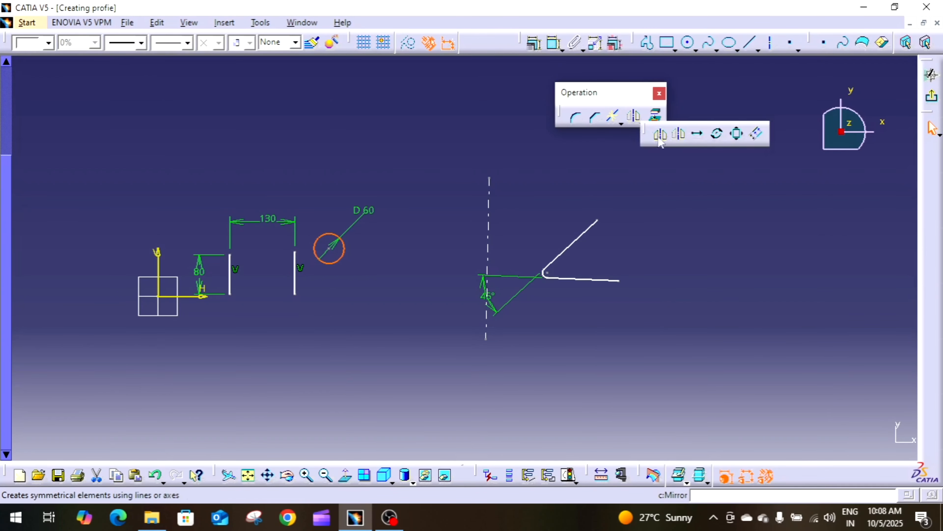
left_click(698, 134)
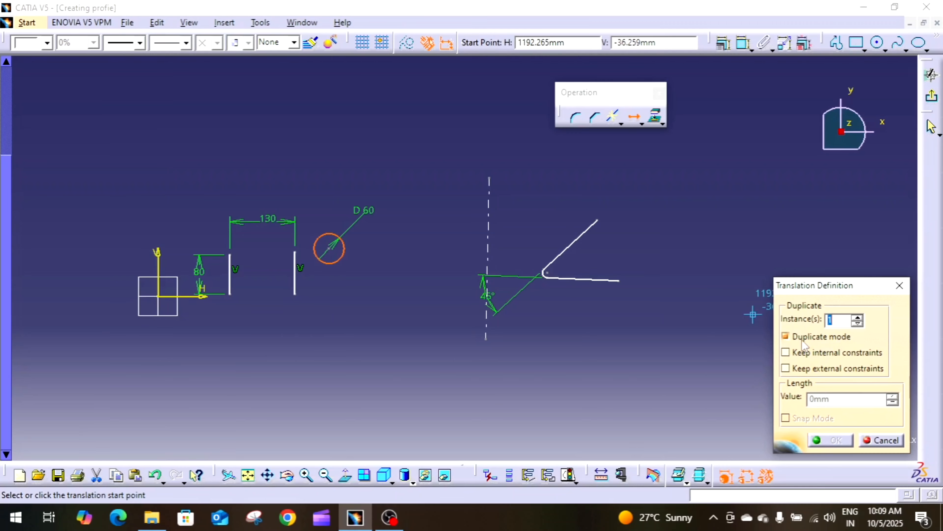
left_click(857, 317)
left_click(785, 353)
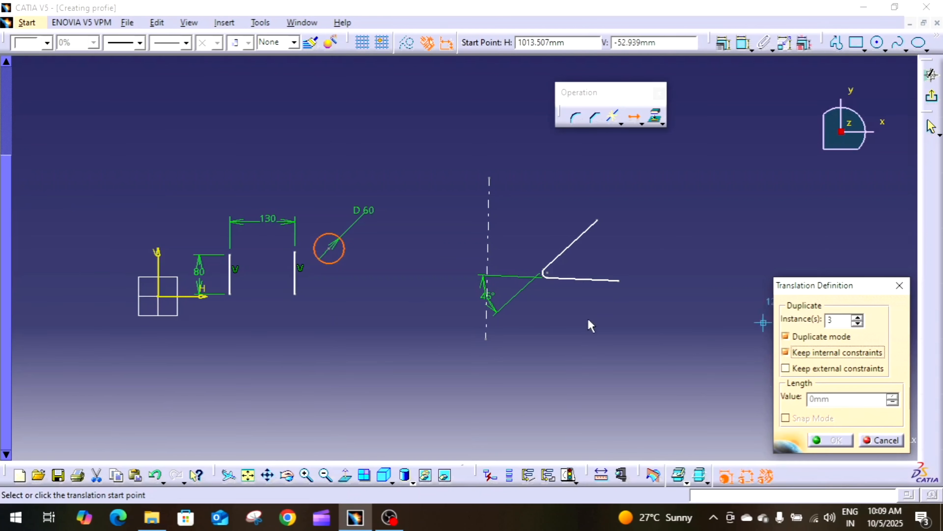
left_click(330, 249)
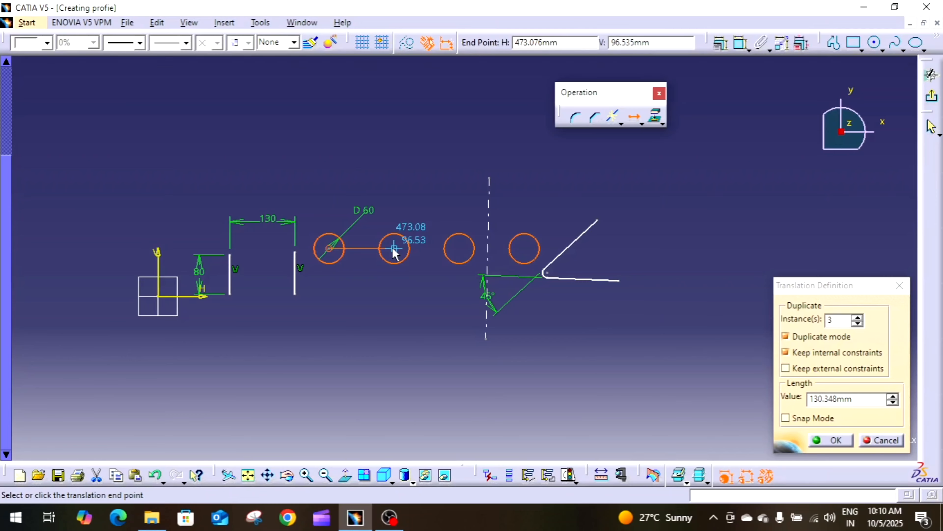
left_click(393, 248)
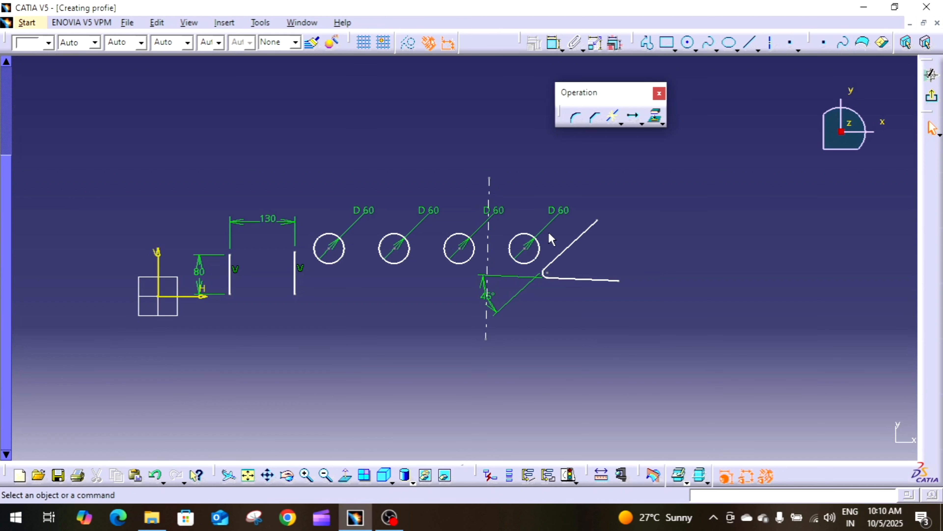
Step: Delete all the drawn sketch geometry, including the lines, circles, axis line and angled profile
mouse_move(169, 168)
left_mouse_down()
mouse_move(380, 233)
mouse_move(692, 378)
left_mouse_up()
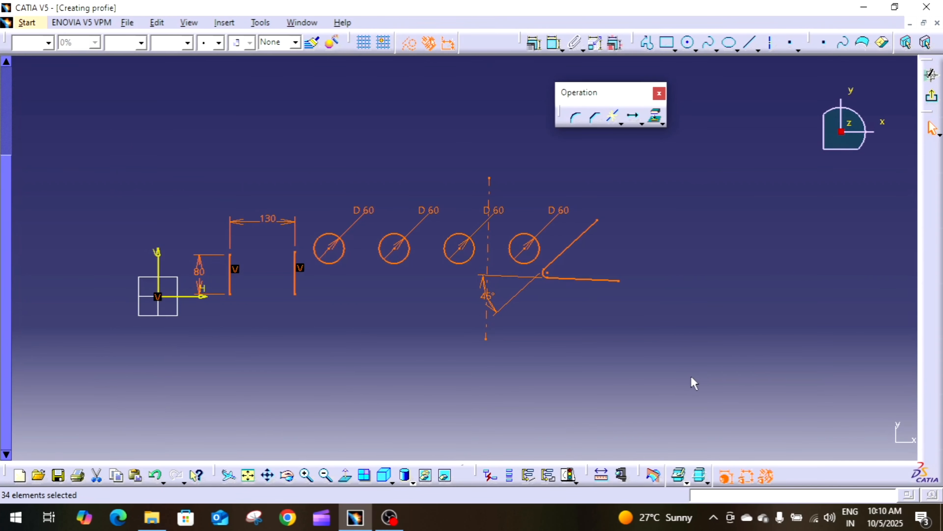
key("Delete")
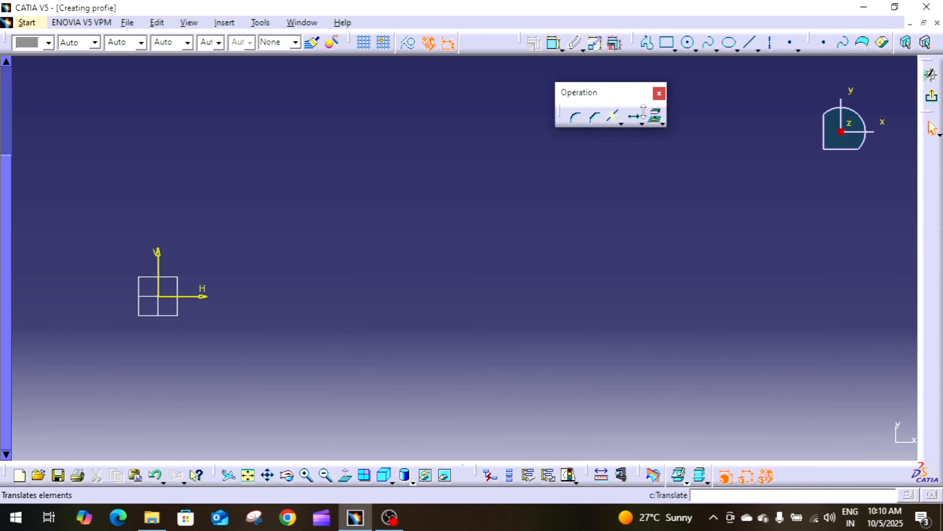
left_click(642, 122)
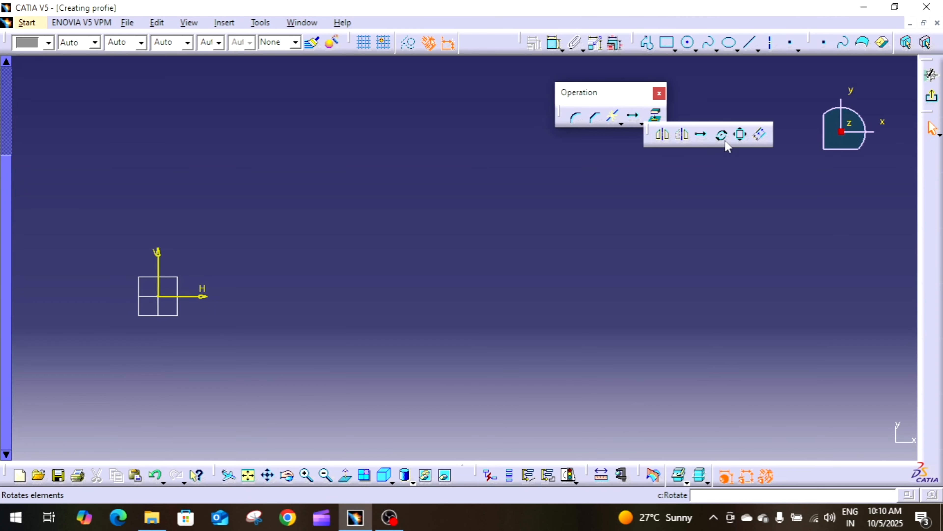
left_click(376, 281)
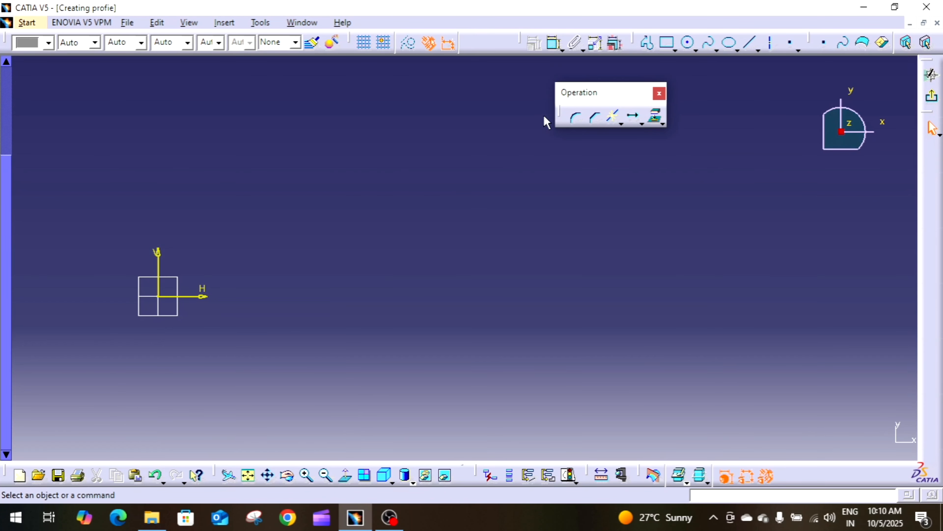
left_click(746, 50)
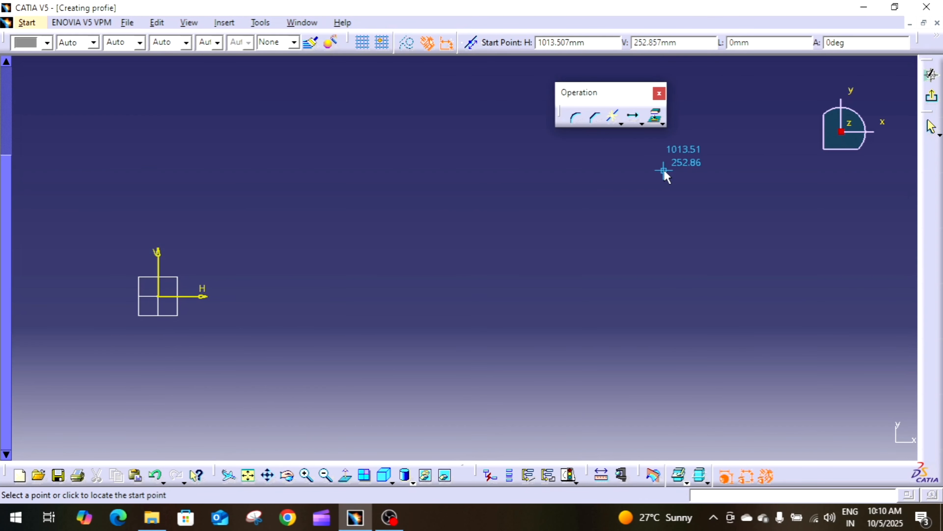
key("Escape")
Step: Draw a circle about 83 mm in diameter, centred on the vertical axis above the sketch origin
mouse_move(290, 283)
middle_mouse_down()
mouse_move(418, 316)
mouse_move(478, 316)
middle_mouse_up()
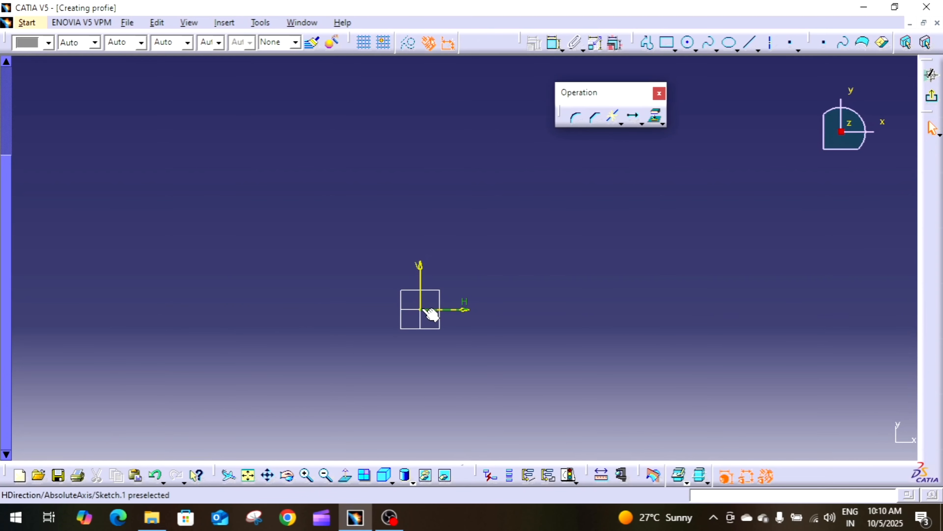
left_click(689, 44)
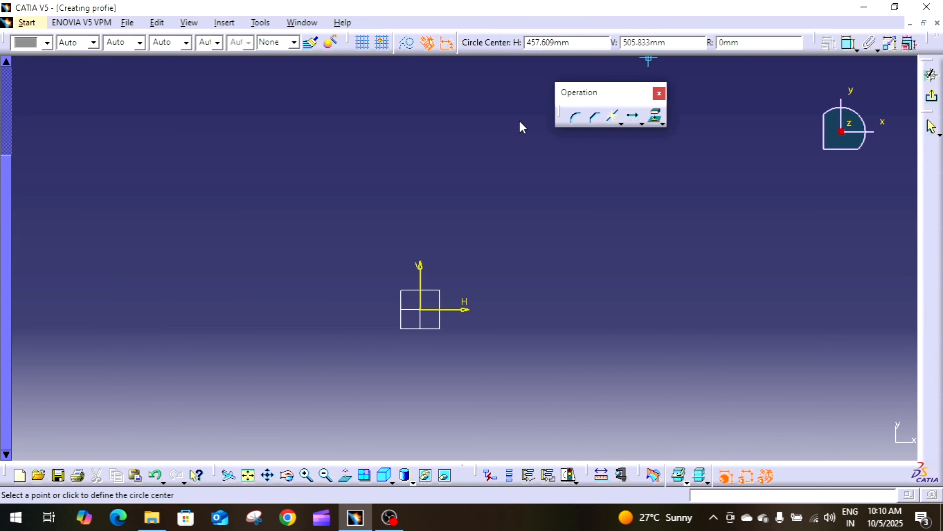
left_click(420, 180)
left_click(440, 169)
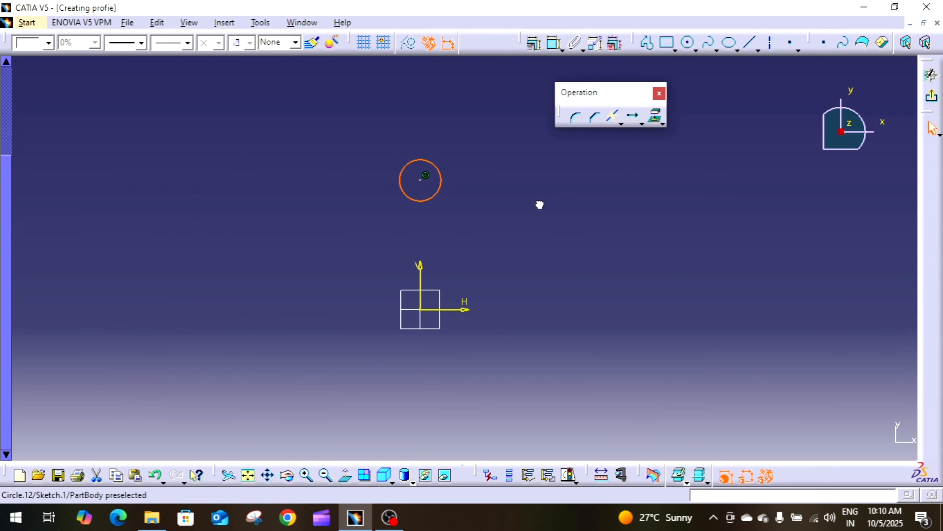
Step: Dimension the circle's diameter and set it to 20 mm
left_click(556, 44)
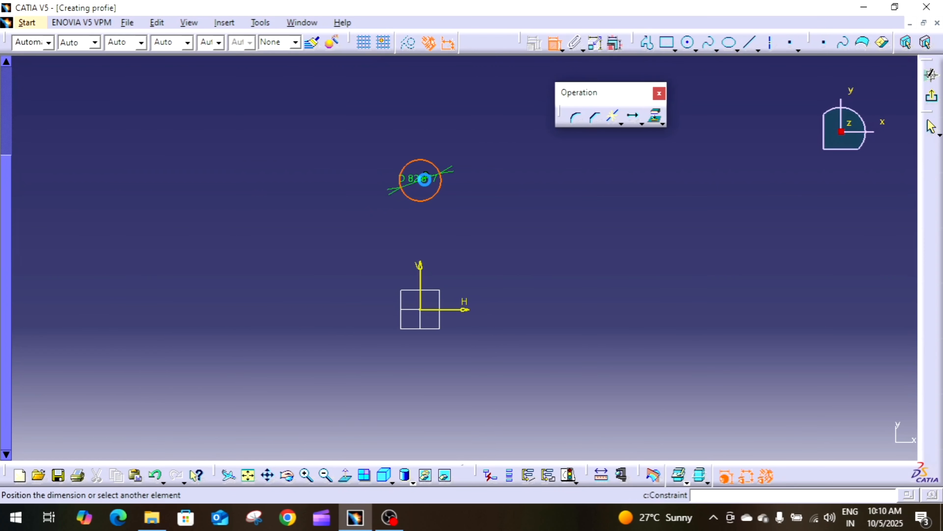
left_click(465, 146)
double_click(463, 148)
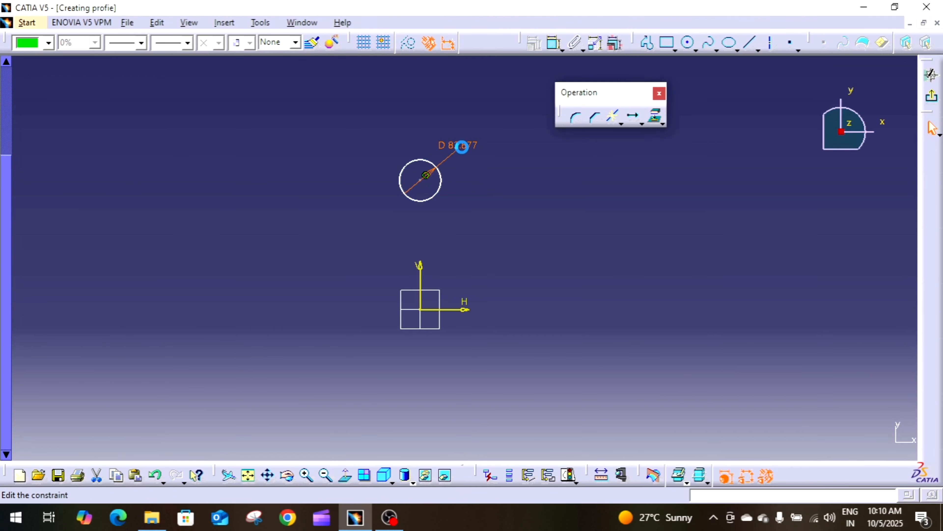
type("20")
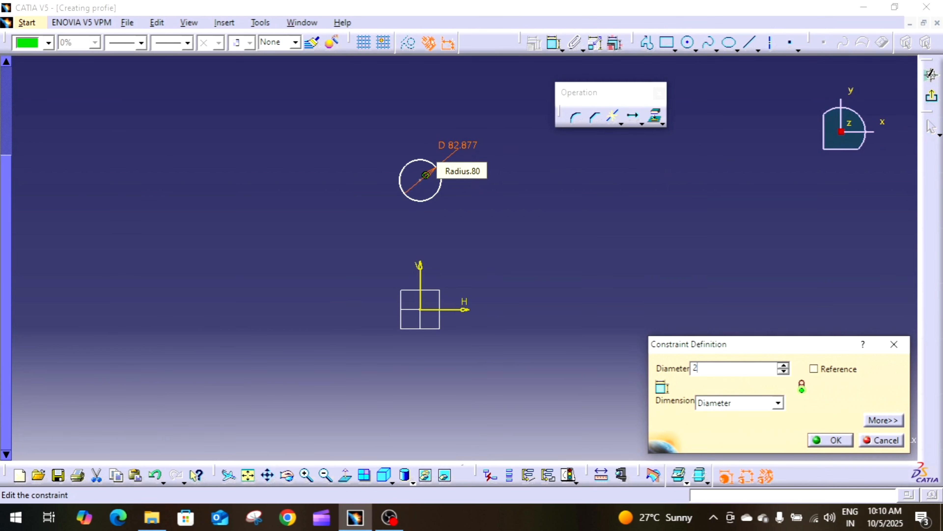
key("Return")
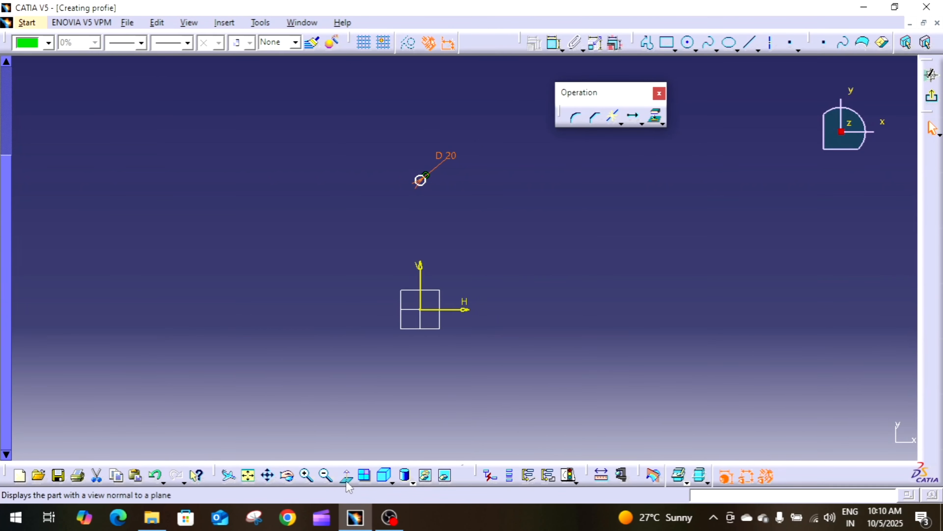
Step: Dimension the distance from the circle's centre to the horizontal axis and set it to 50 mm
left_click(248, 475)
mouse_move(499, 376)
middle_mouse_down()
mouse_move(507, 374)
mouse_move(493, 346)
middle_mouse_up()
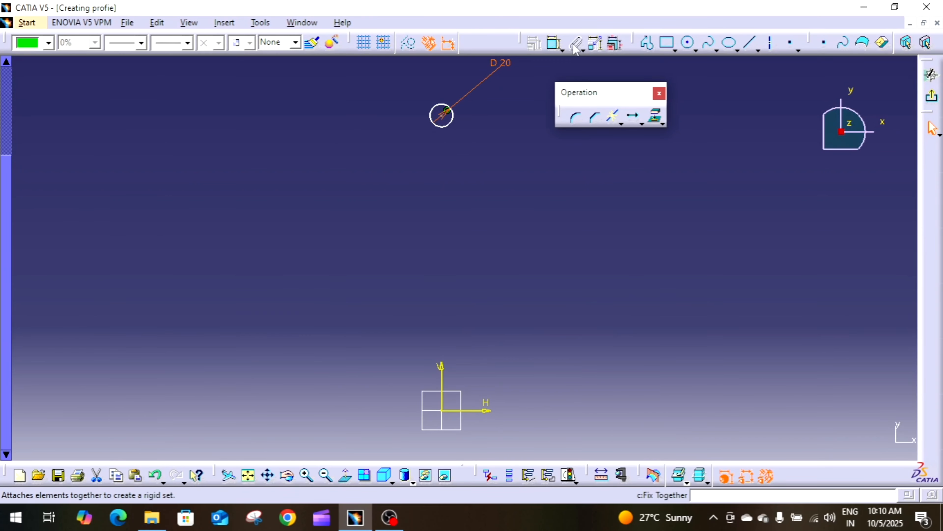
left_click(554, 43)
left_click(447, 113)
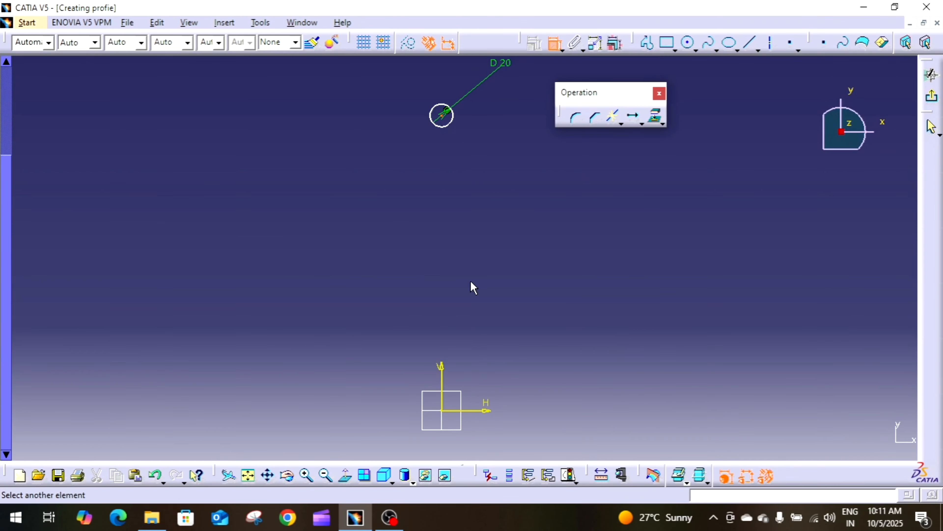
left_click(485, 410)
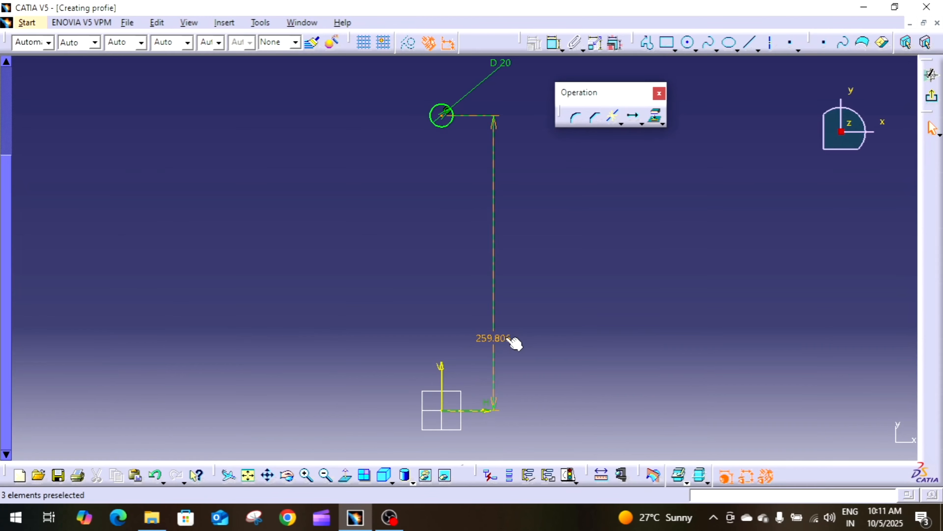
left_click(505, 337)
double_click(505, 337)
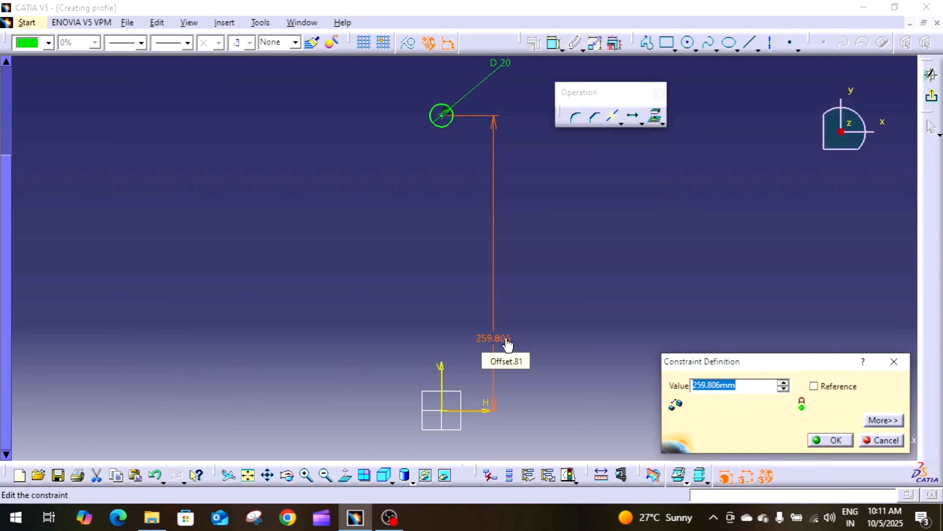
type("50")
key("Return")
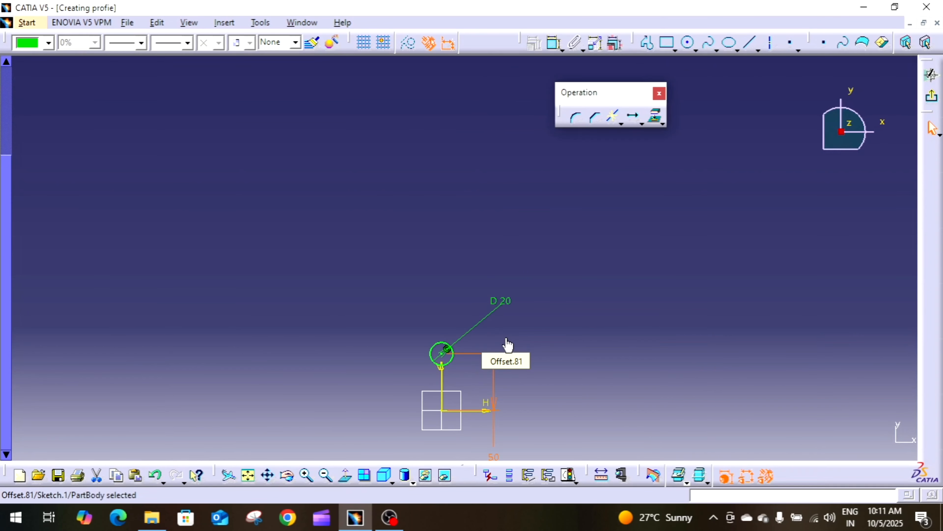
Step: Start the Rotate operation on the circle above the origin with duplicate mode, 4 instances and constraint conservation enabled
middle_click(535, 328)
left_click(248, 478)
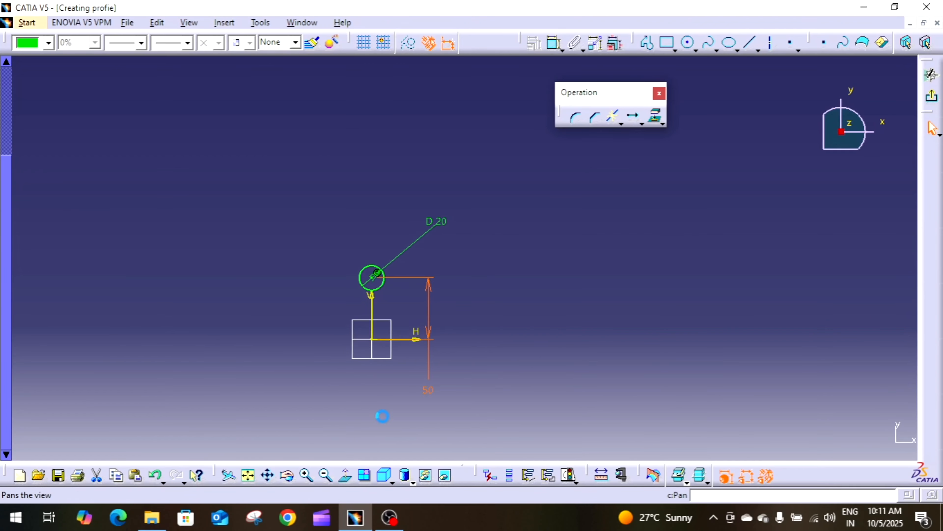
middle_click_drag(434, 385, 442, 376, "ctrl")
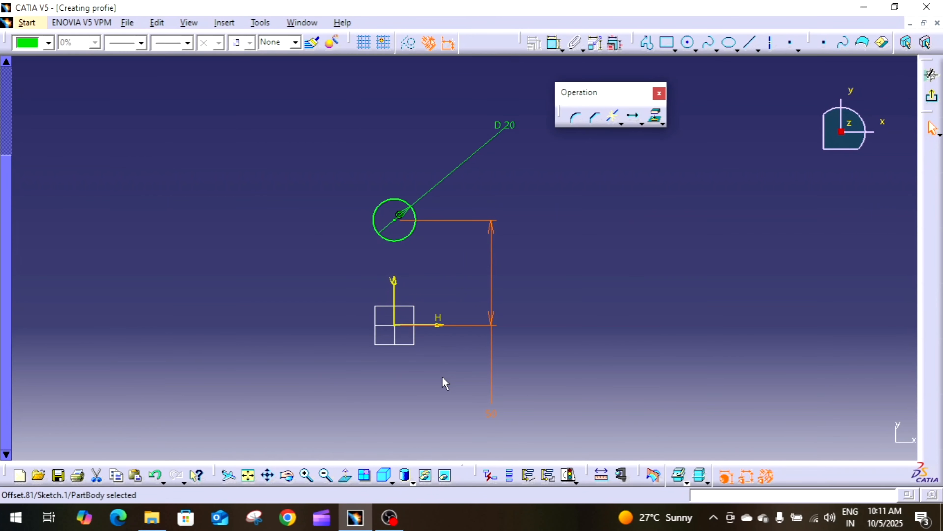
left_click(409, 237)
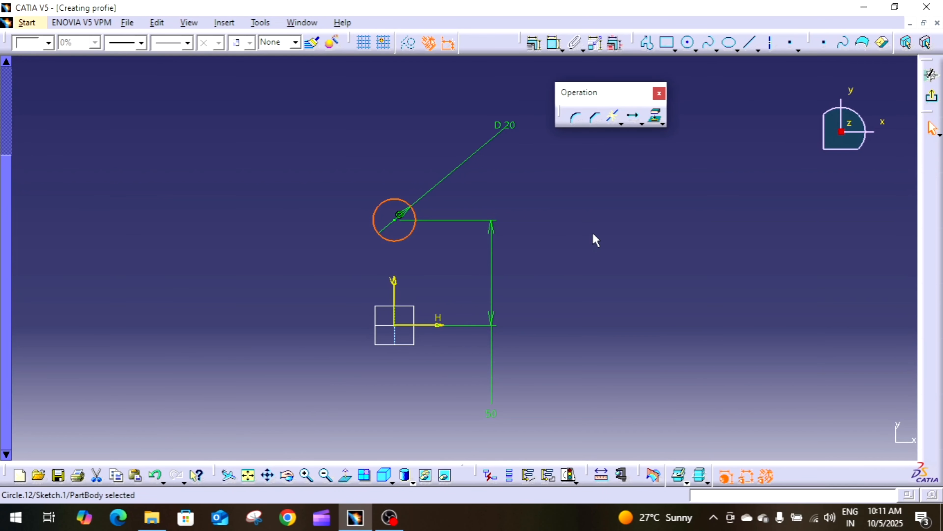
left_click(629, 181)
left_click(642, 123)
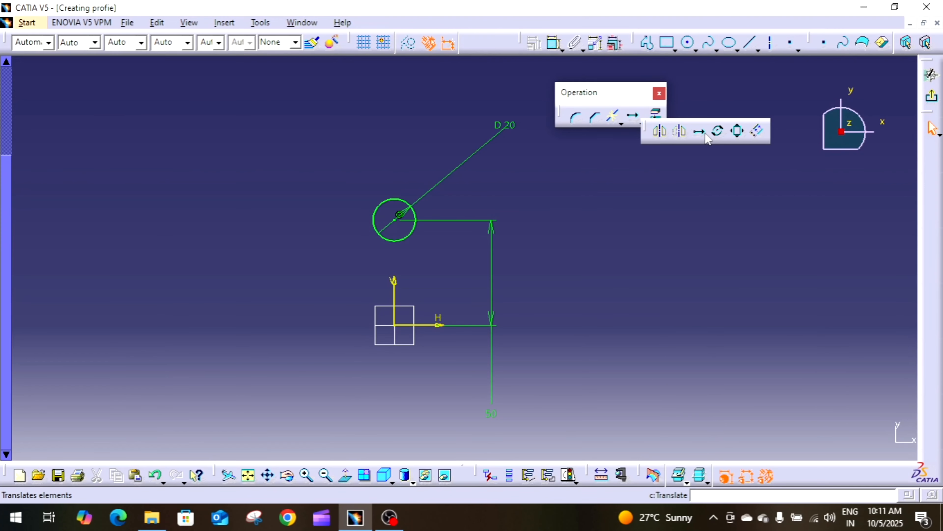
left_click(411, 234)
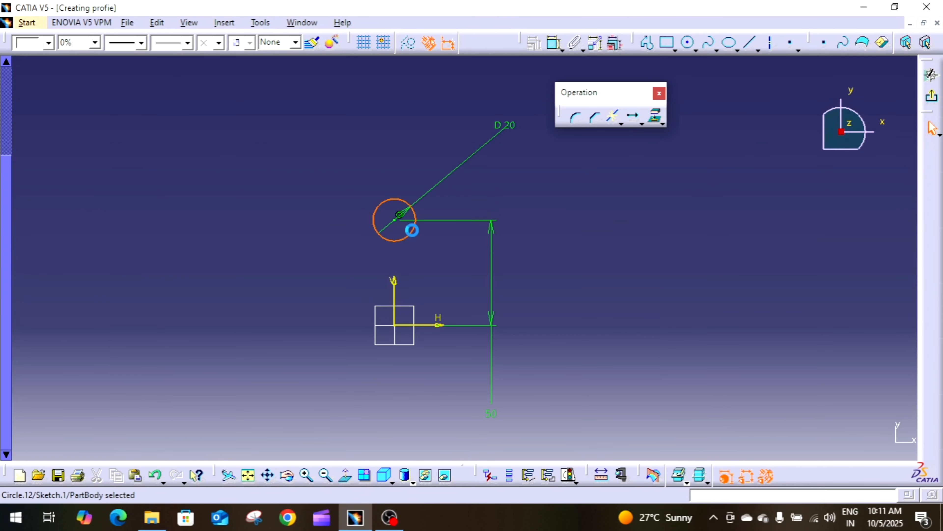
left_click(641, 124)
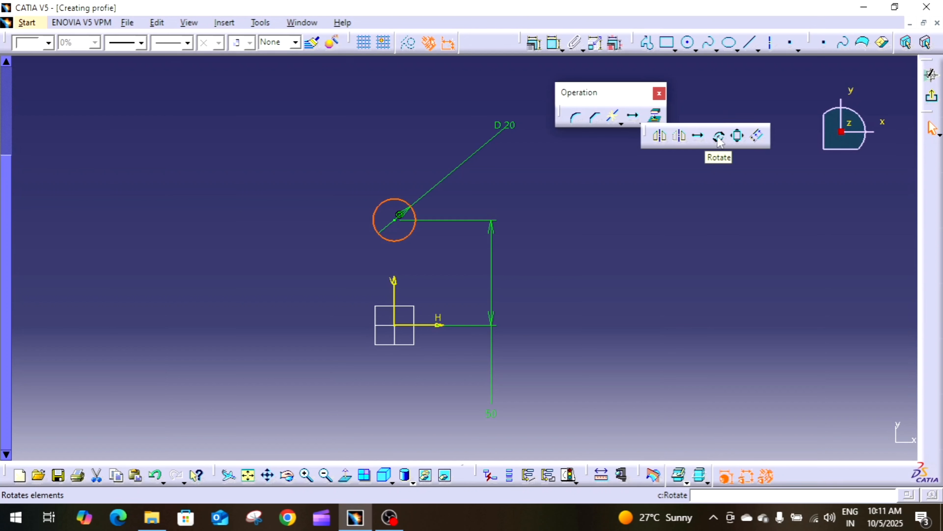
left_click(719, 136)
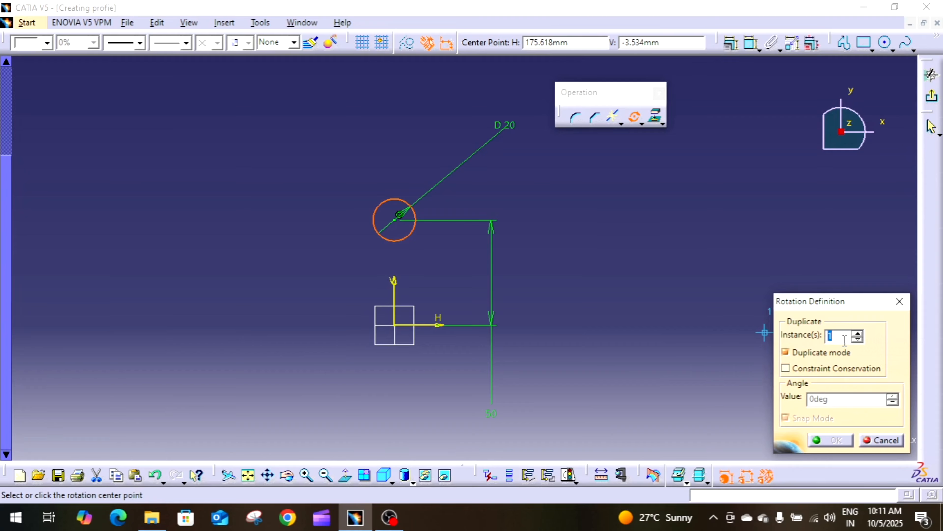
left_click(859, 333)
left_click(858, 333)
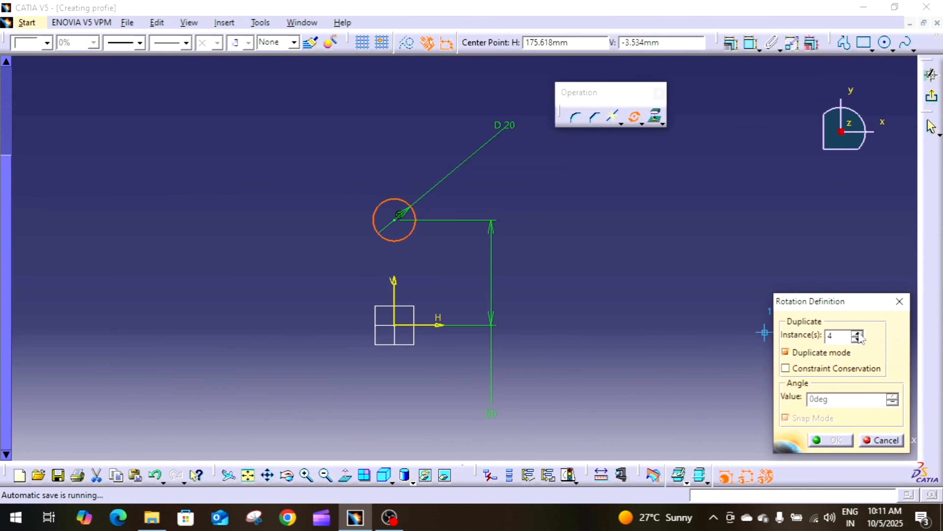
left_click(786, 369)
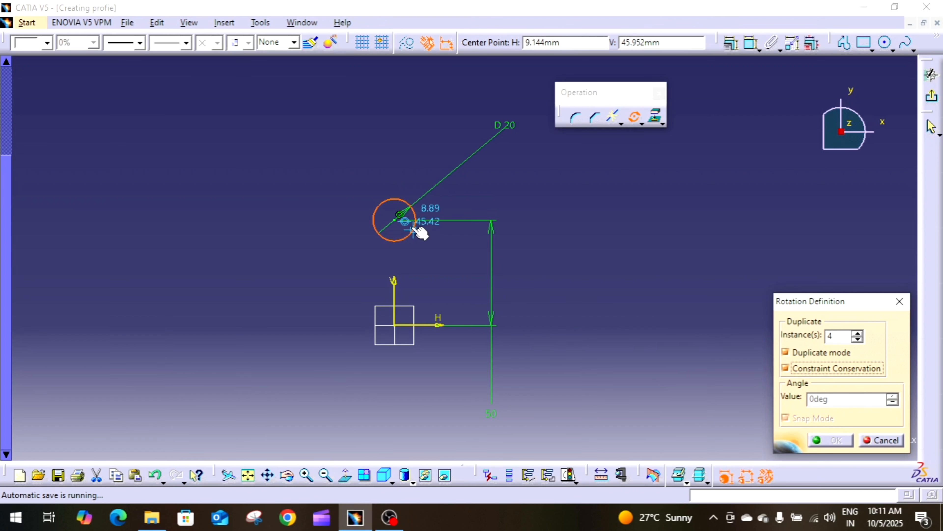
Step: Rotate the circle about the sketch origin, using its centre as the angle reference, with 3 instances at 90 degrees
left_click(395, 325)
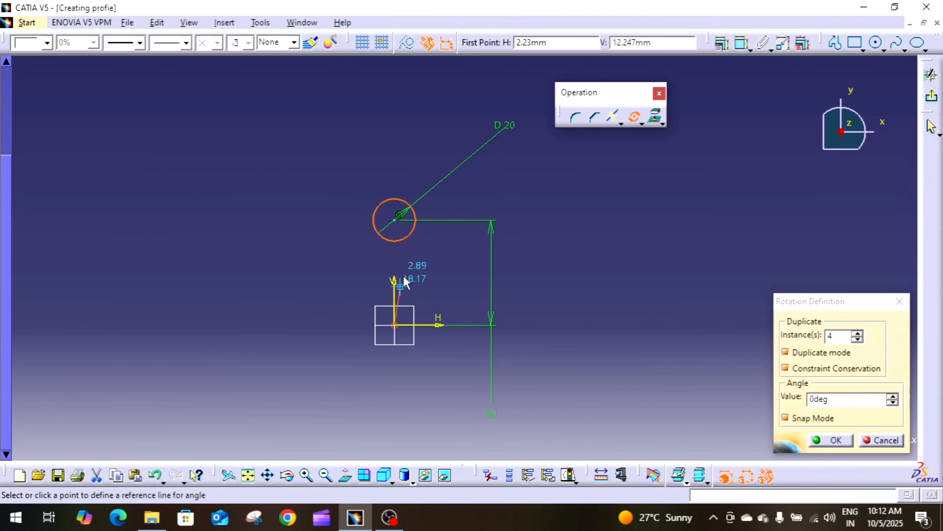
left_click(396, 221)
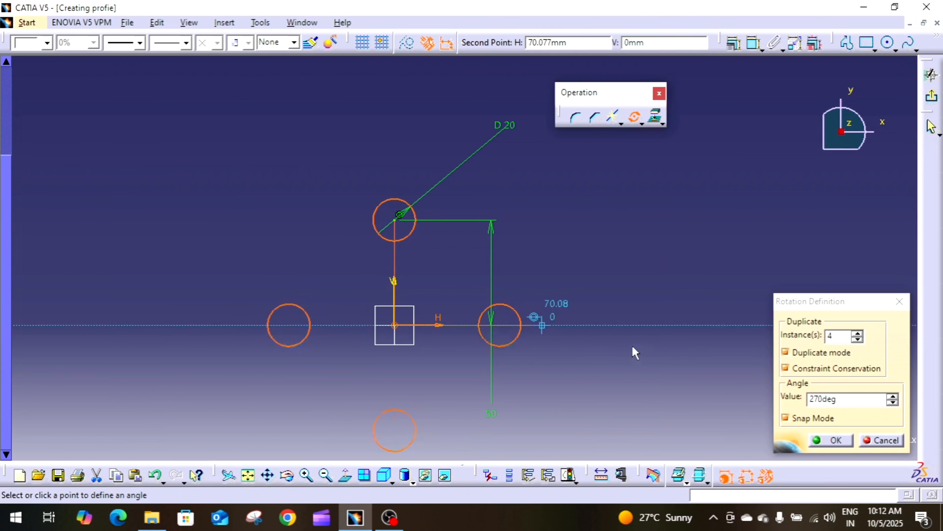
left_click(860, 400)
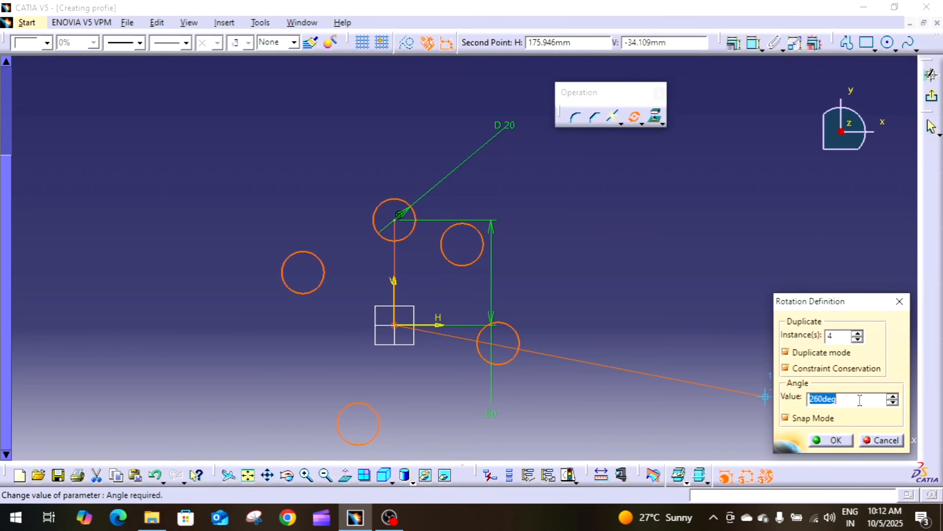
double_click(837, 336)
type("3")
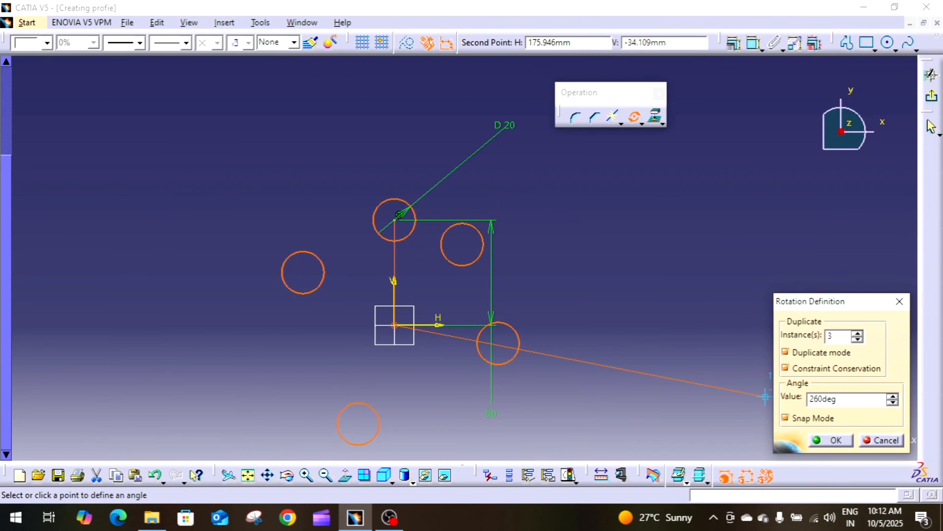
left_click(853, 400)
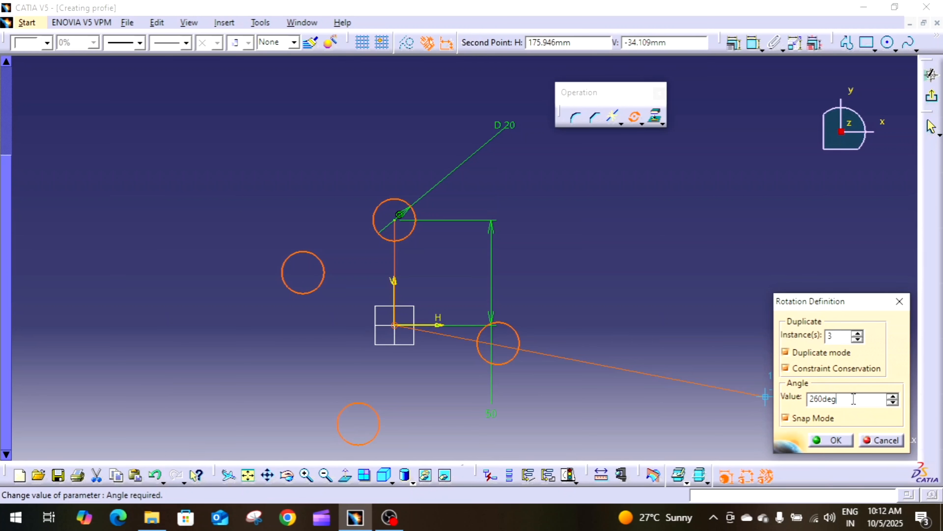
double_click(853, 399)
type("9")
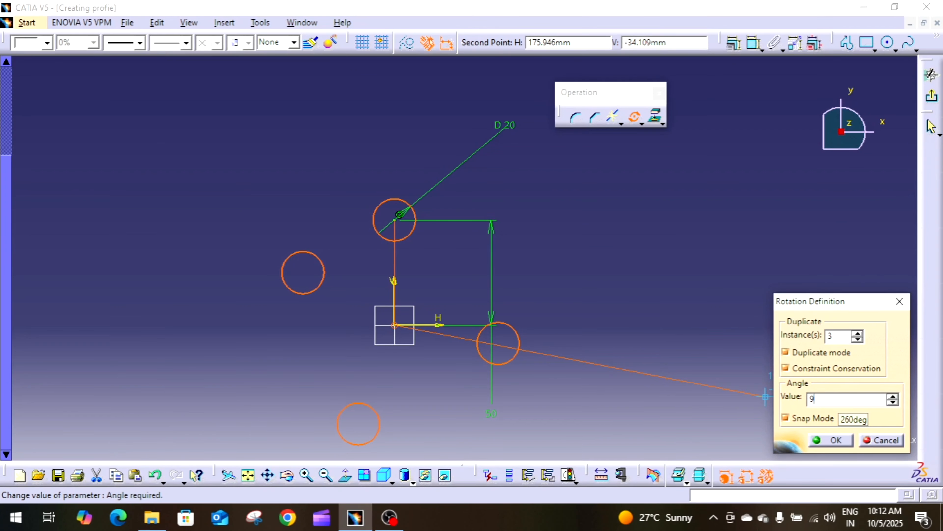
type("0")
key("Return")
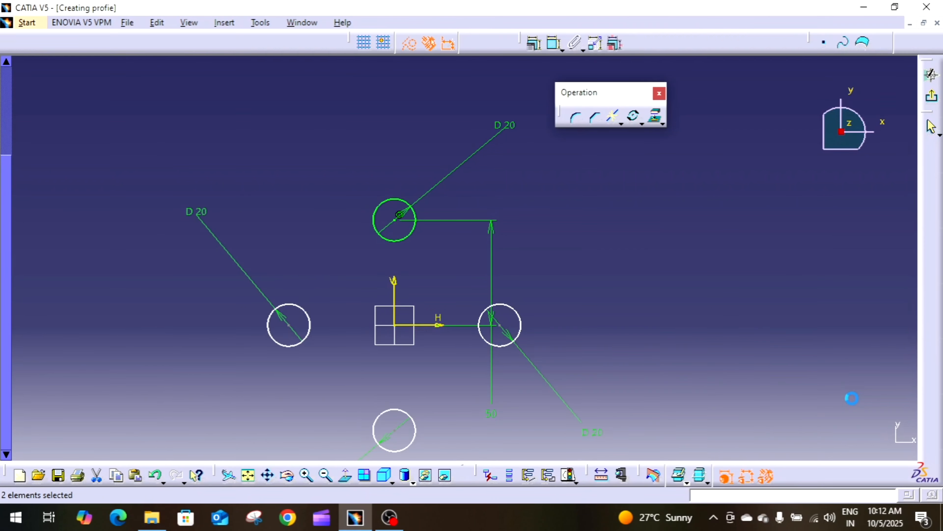
left_click(760, 345)
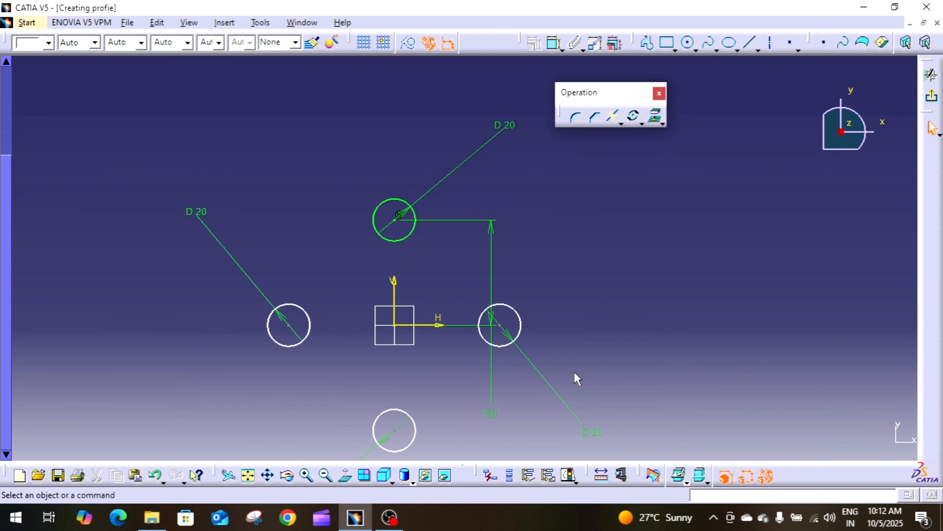
middle_click_drag(589, 289, 579, 327)
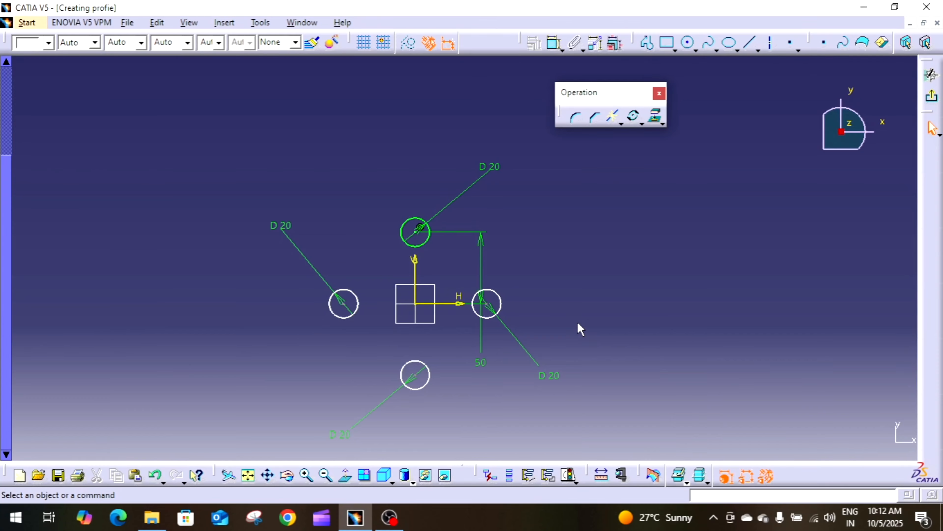
left_click(634, 117)
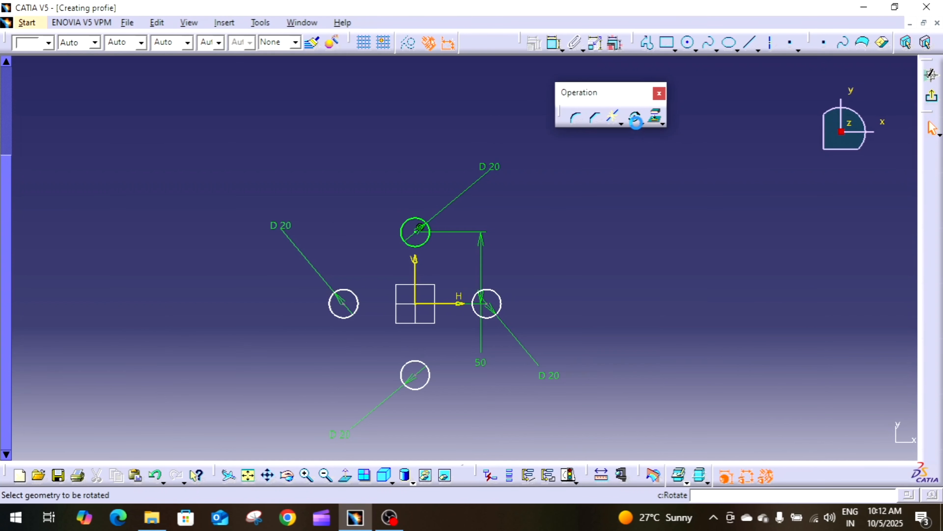
left_click(902, 300)
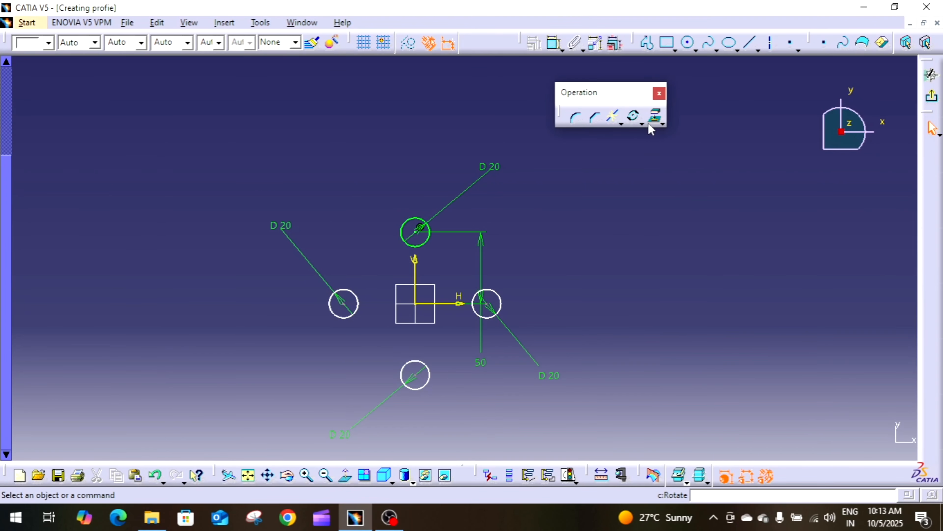
left_click(641, 123)
Step: Try to scale a duplicate of the circle above the origin, with the sketch origin as the scaling centre
left_click(427, 242)
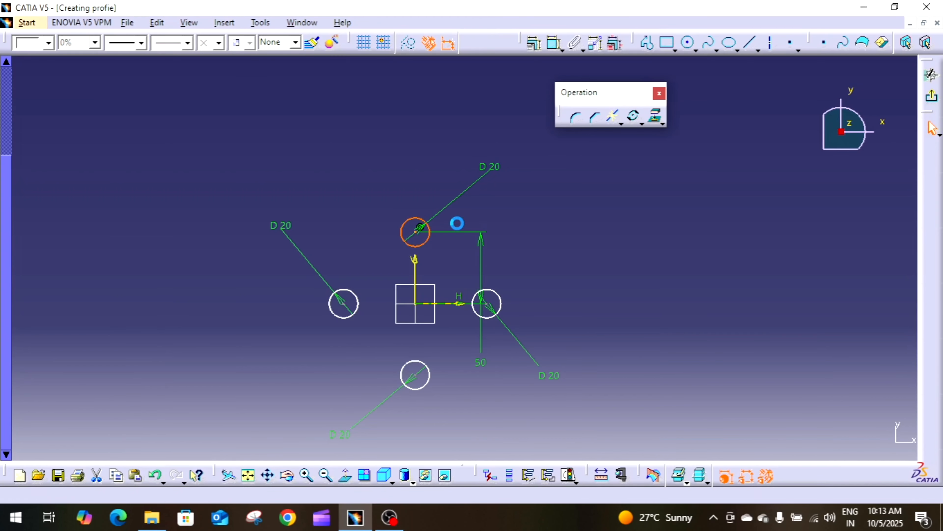
left_click(643, 123)
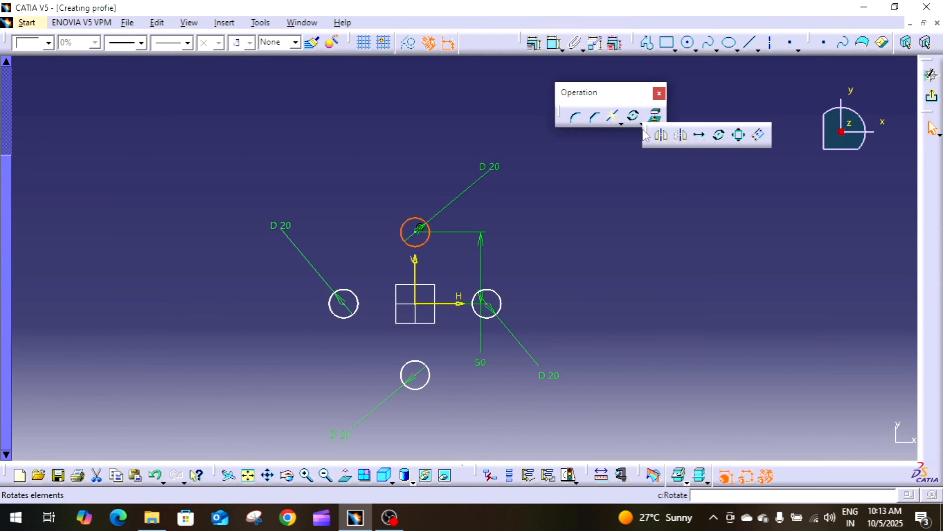
left_click(740, 139)
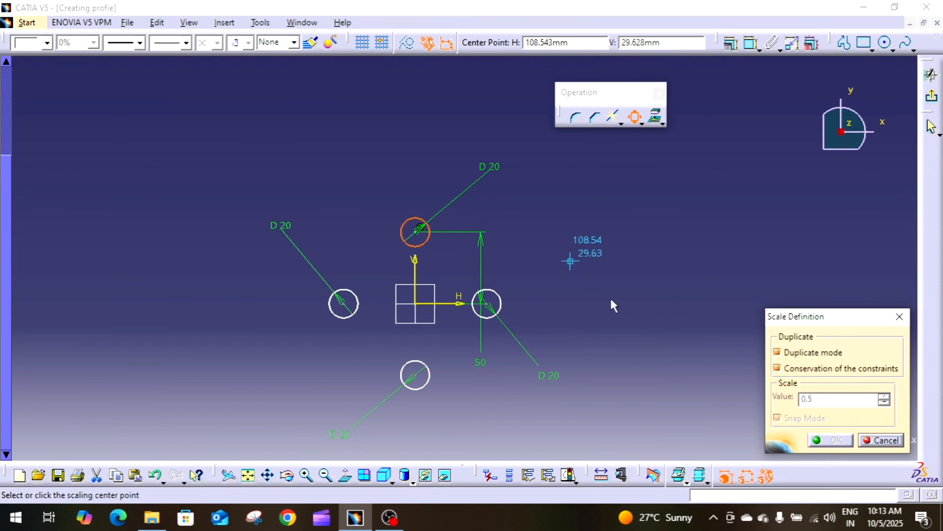
left_click(416, 303)
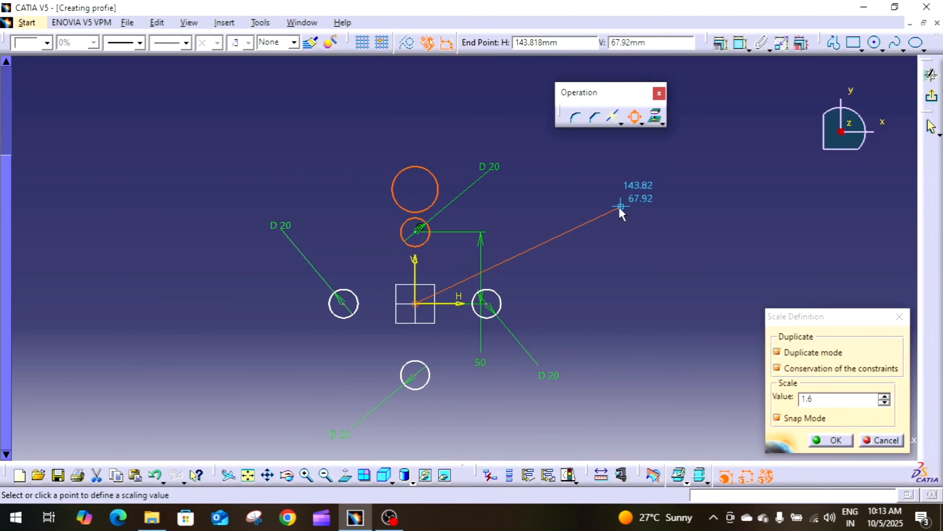
left_click(617, 219)
left_click(598, 255)
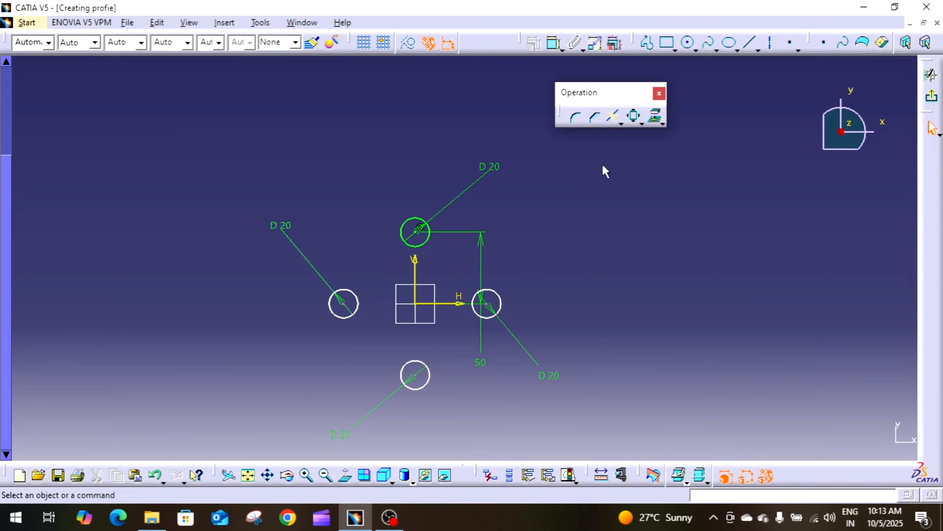
Step: Scale a duplicate of the circle above the origin about its own centre by a factor of 2
left_click(426, 242)
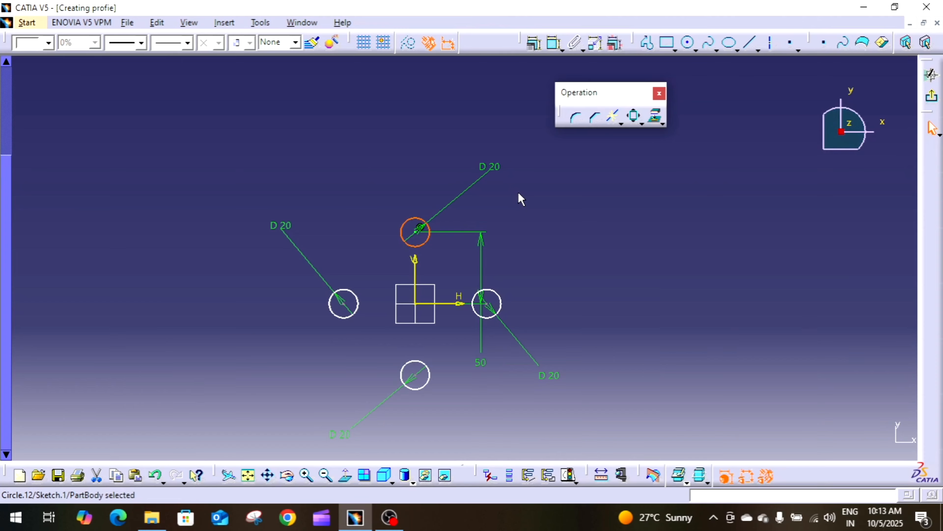
left_click(634, 116)
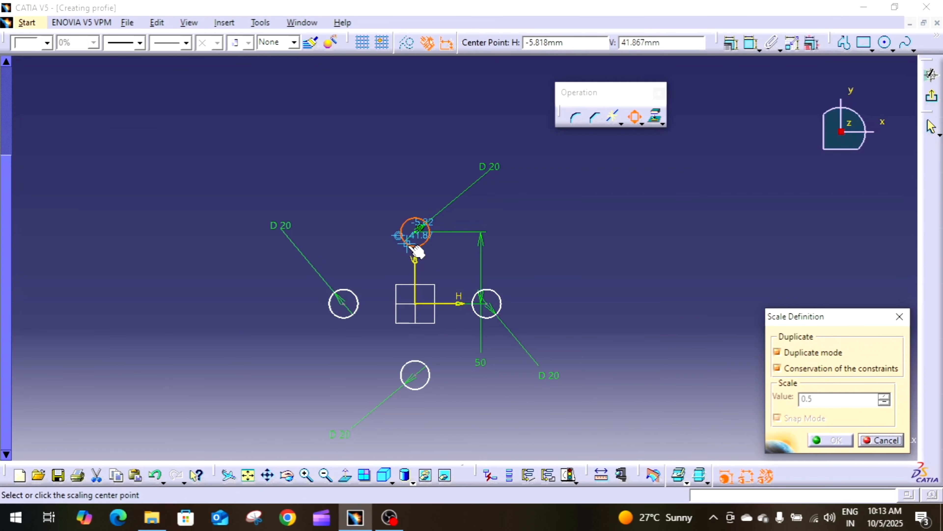
left_click(417, 233)
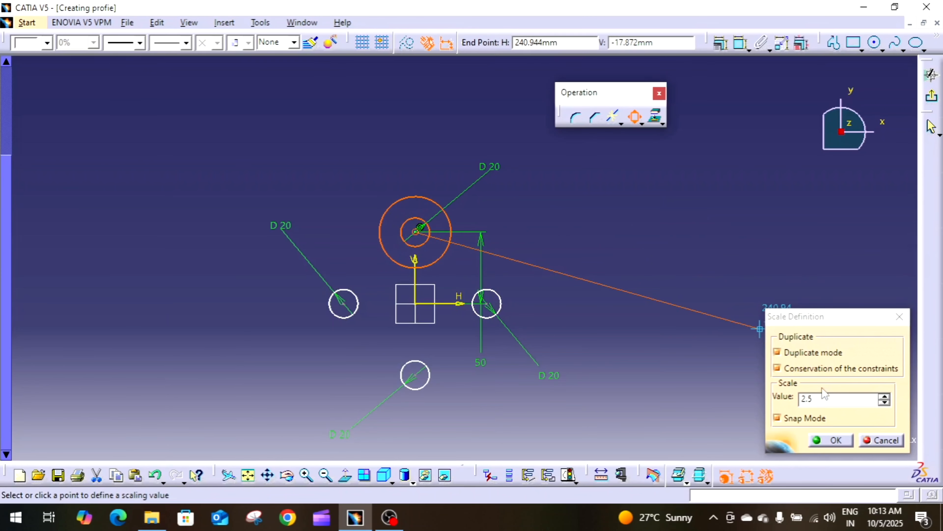
double_click(838, 398)
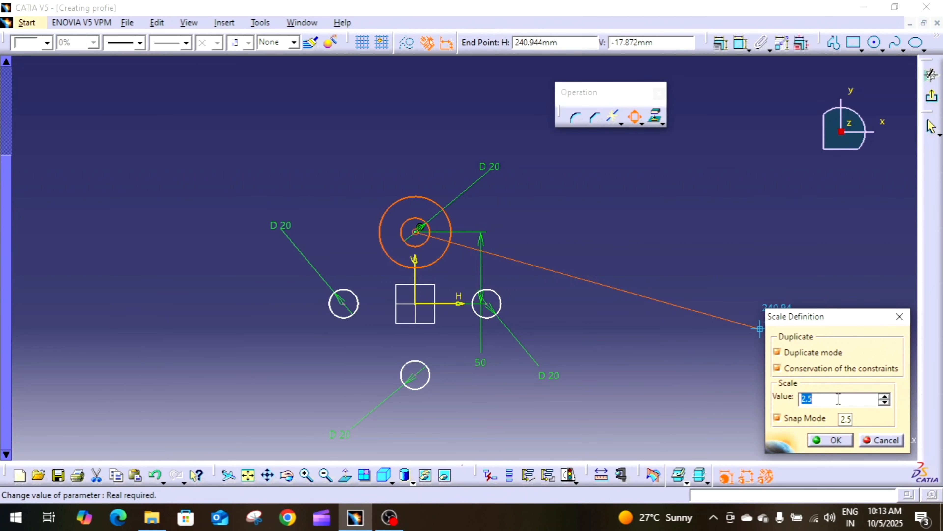
type("2")
key("Return")
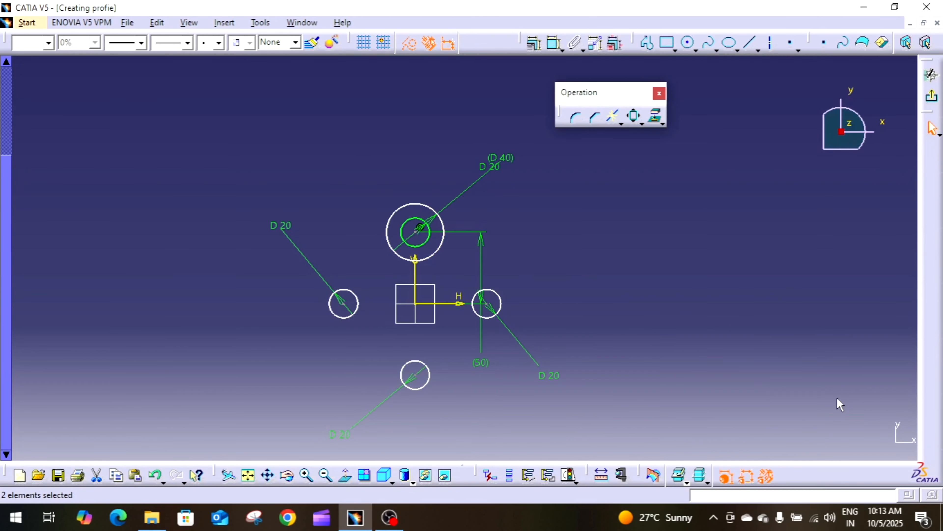
left_click(837, 397)
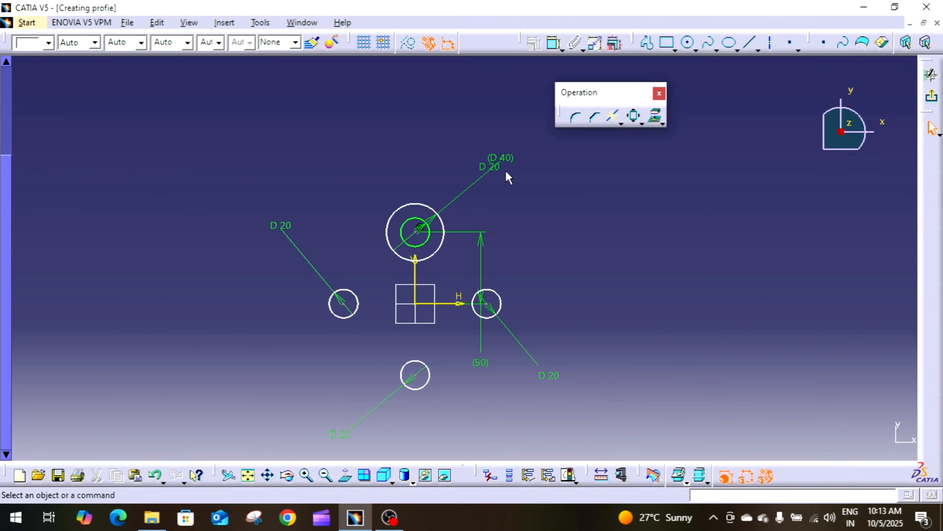
Step: Try to reposition the diameter dimension of the larger concentric circle, and undo the resulting change
mouse_move(504, 164)
left_mouse_down()
mouse_move(505, 151)
mouse_move(415, 153)
mouse_move(460, 198)
mouse_move(379, 206)
mouse_move(387, 198)
mouse_move(531, 209)
left_mouse_up()
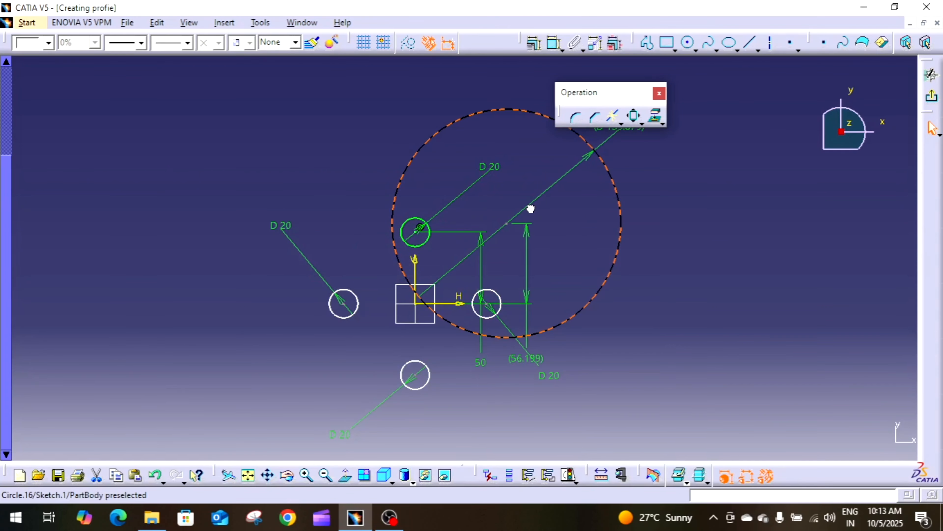
double_click(529, 207)
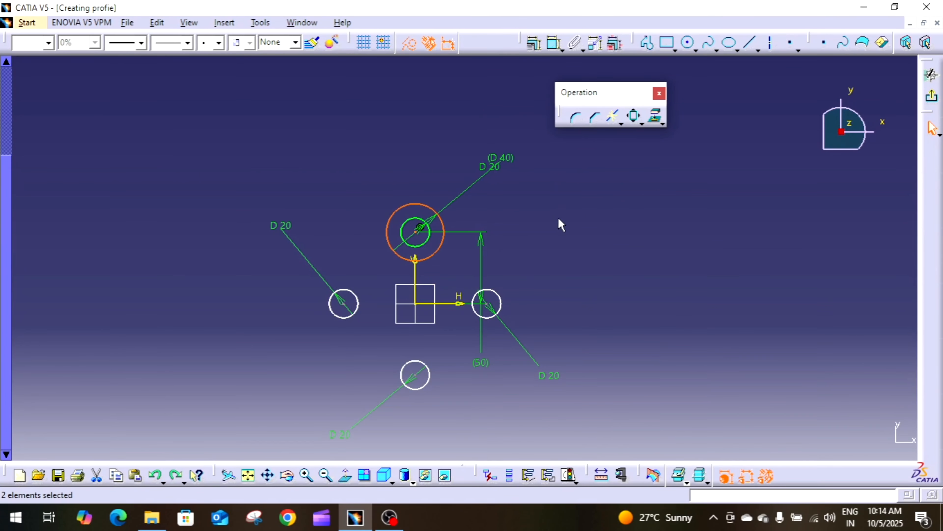
left_click(511, 160)
left_click(538, 223)
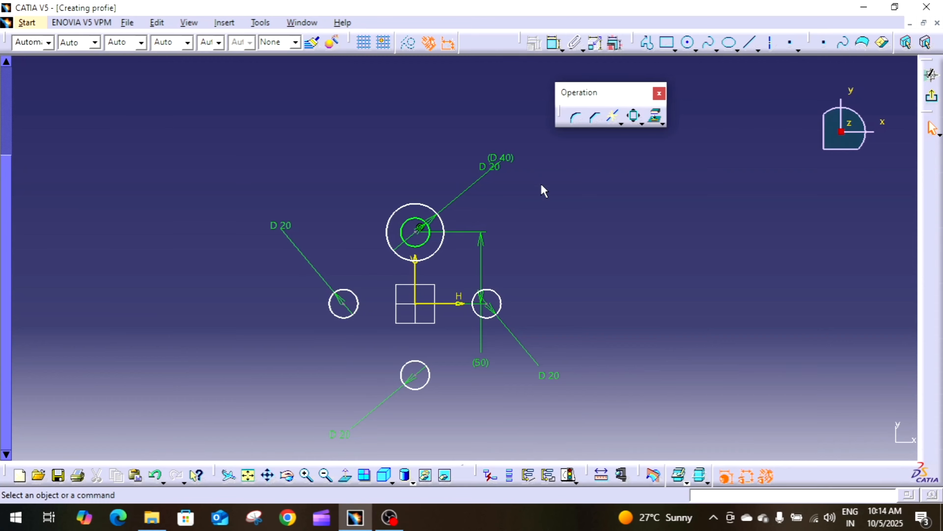
Step: Scale a duplicate of the circle below the origin about its own centre by a factor of 0.5
left_click(431, 370)
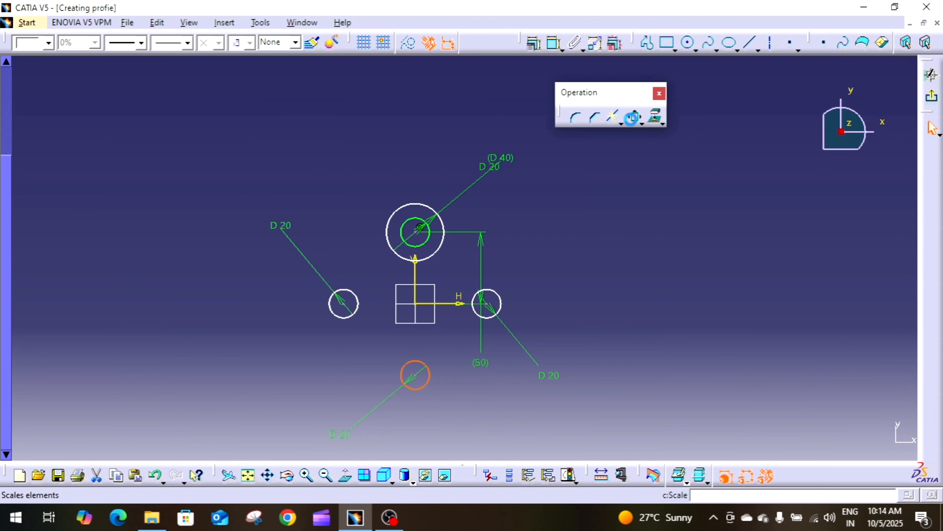
left_click(635, 116)
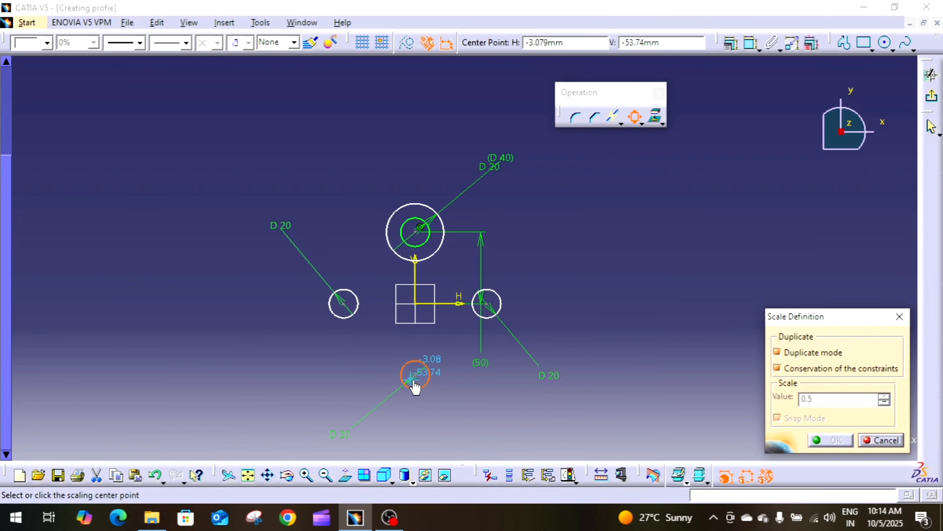
left_click(423, 376)
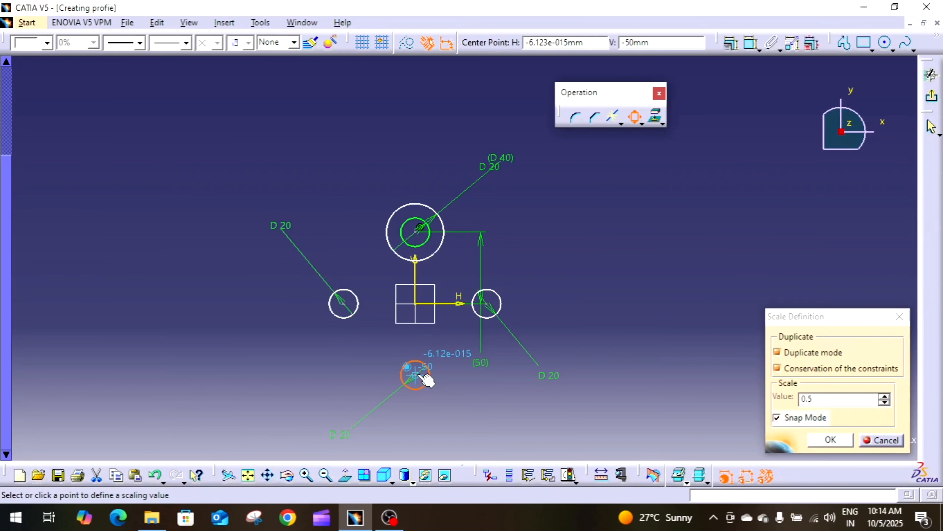
double_click(821, 398)
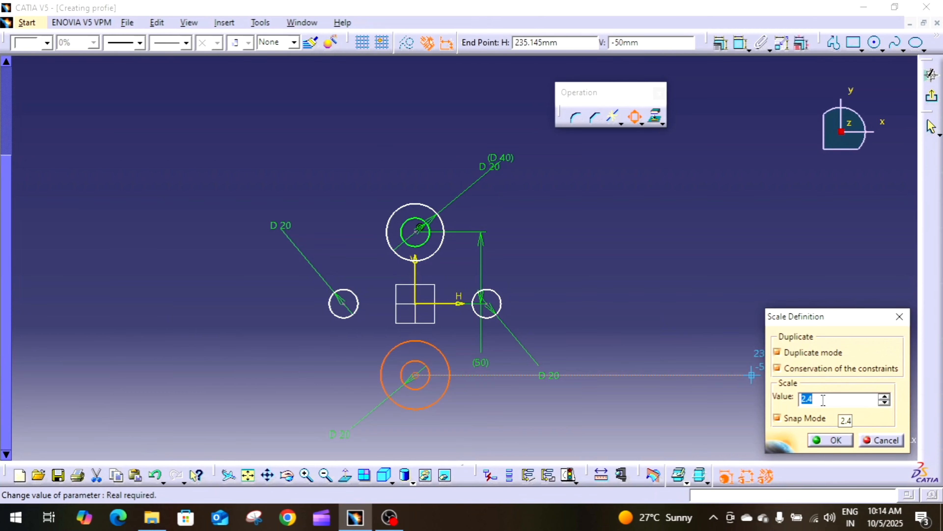
type(".5")
key("Return")
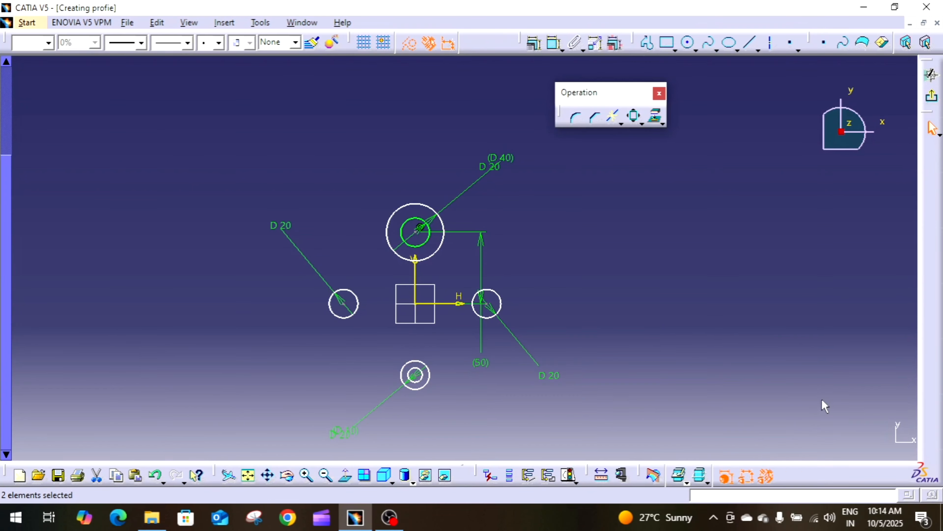
left_click(822, 400)
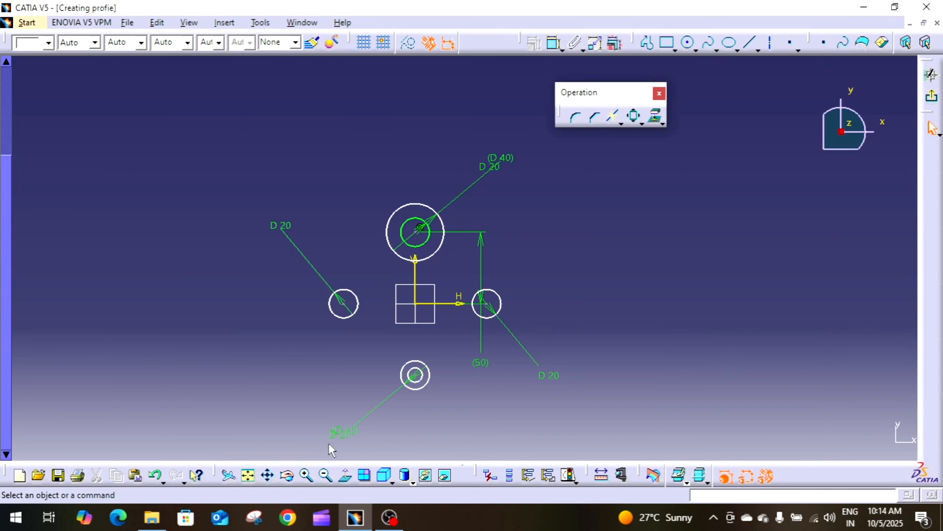
left_click(356, 439)
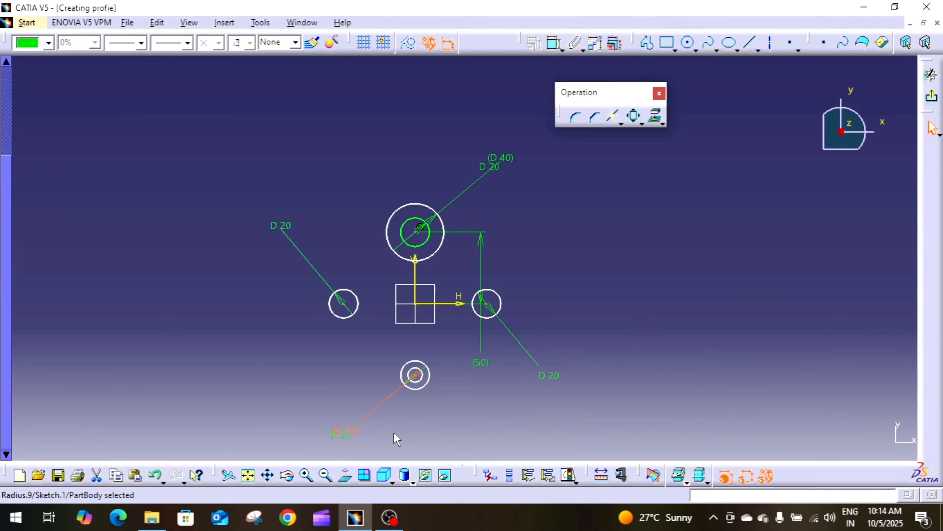
left_click(394, 434)
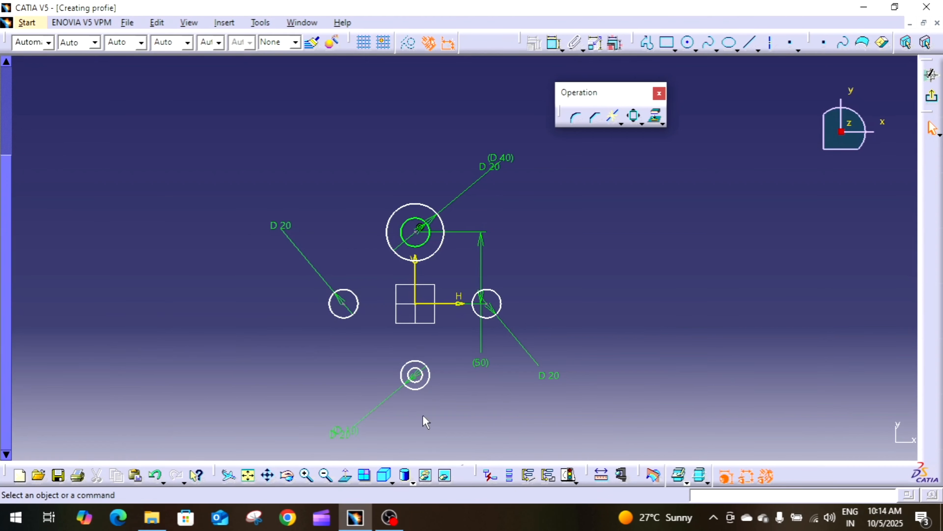
mouse_move(422, 415)
middle_mouse_down()
mouse_move(413, 394)
mouse_move(411, 410)
middle_mouse_up()
middle_click_drag(522, 312, 460, 268)
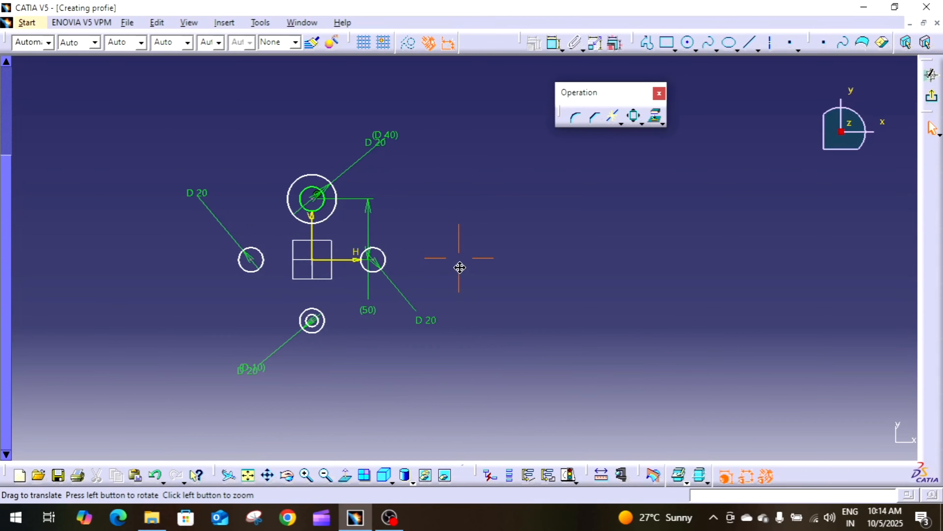
mouse_move(527, 275)
middle_mouse_down()
mouse_move(533, 322)
mouse_move(532, 308)
middle_mouse_up()
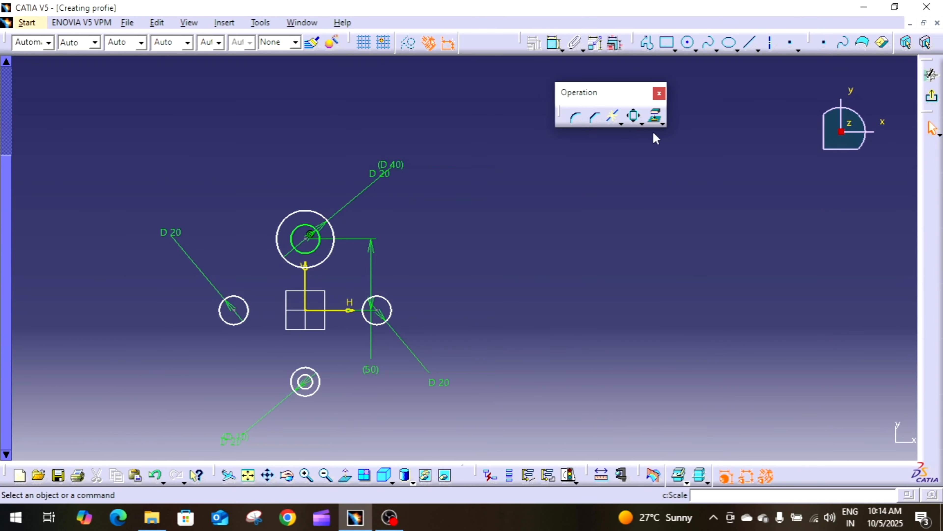
left_click(643, 123)
left_click(392, 308)
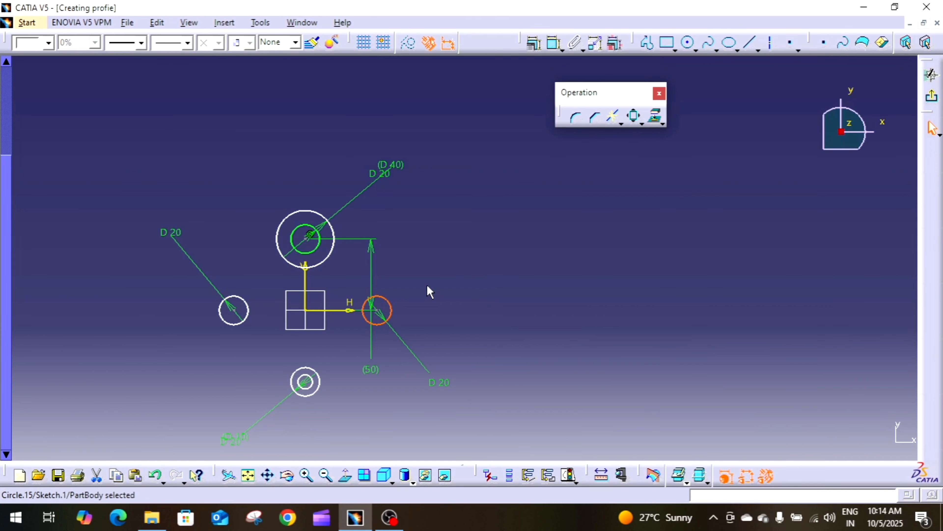
left_click(641, 123)
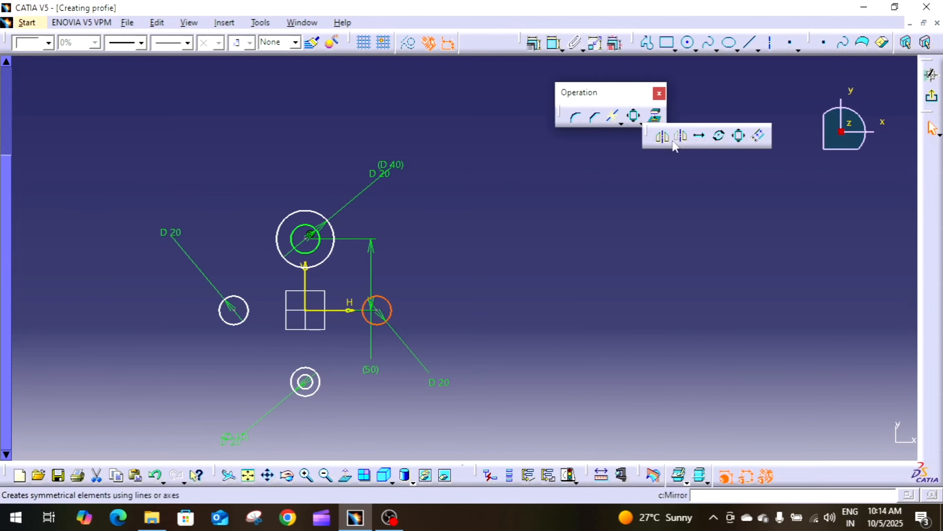
left_click(758, 140)
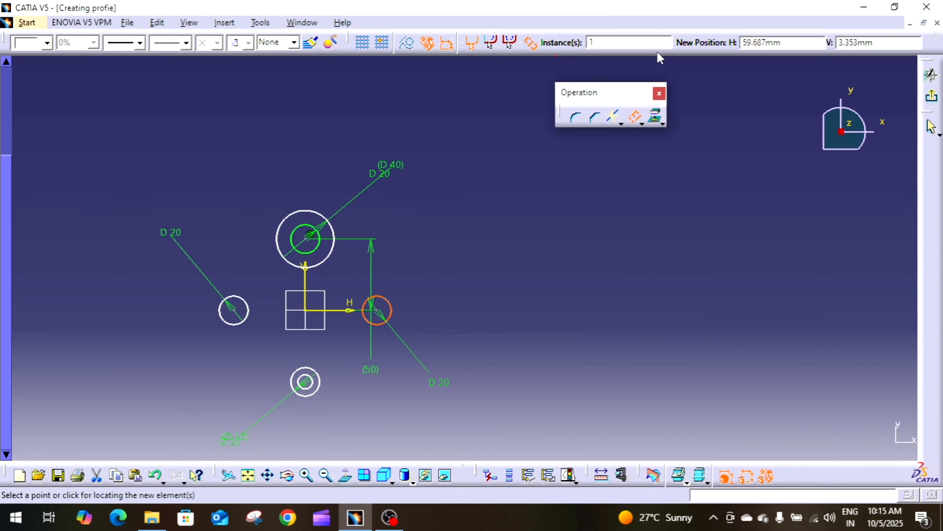
left_click(804, 43)
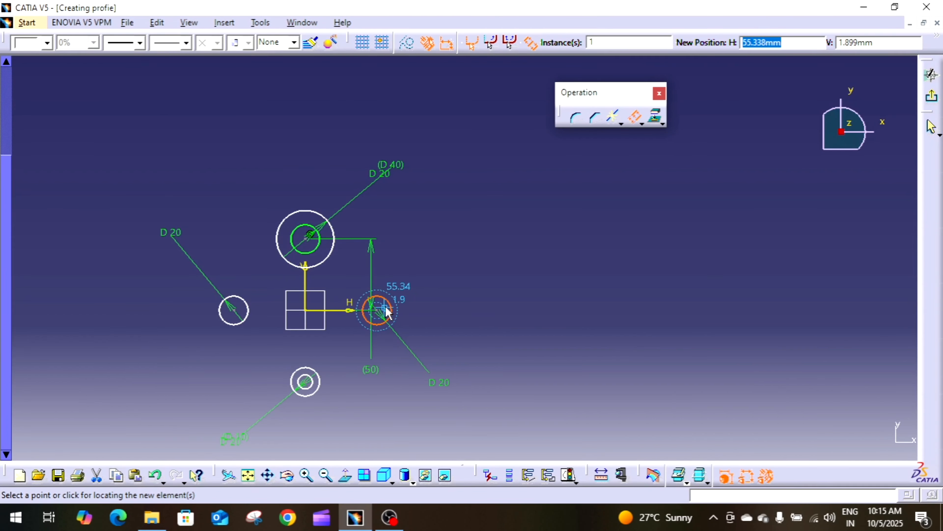
type("2")
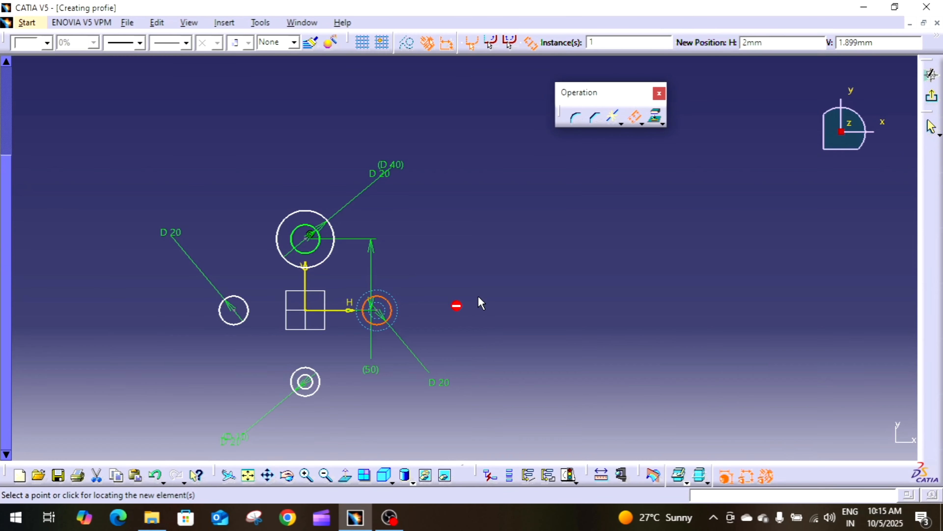
key("Escape")
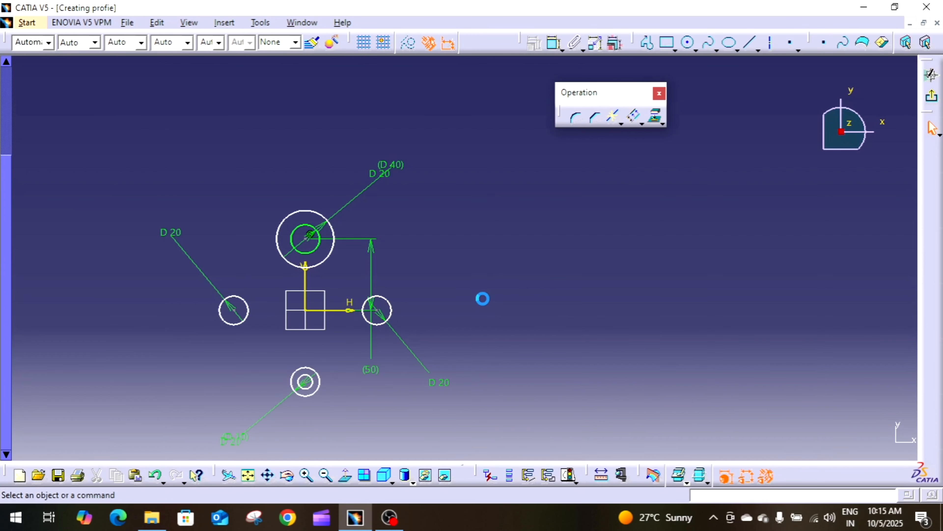
Step: Offset the circle on the positive H axis outward by about 5.3 mm as a single instance
mouse_move(505, 294)
middle_mouse_down()
mouse_move(525, 225)
mouse_move(531, 274)
mouse_move(577, 265)
mouse_move(561, 247)
middle_mouse_up()
left_click(505, 294)
left_click(577, 265)
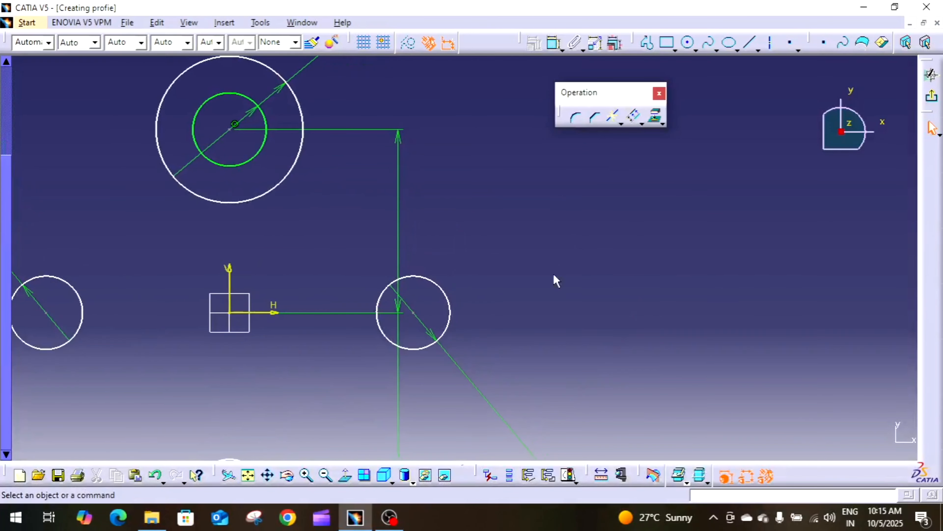
left_click(450, 323)
left_click(633, 116)
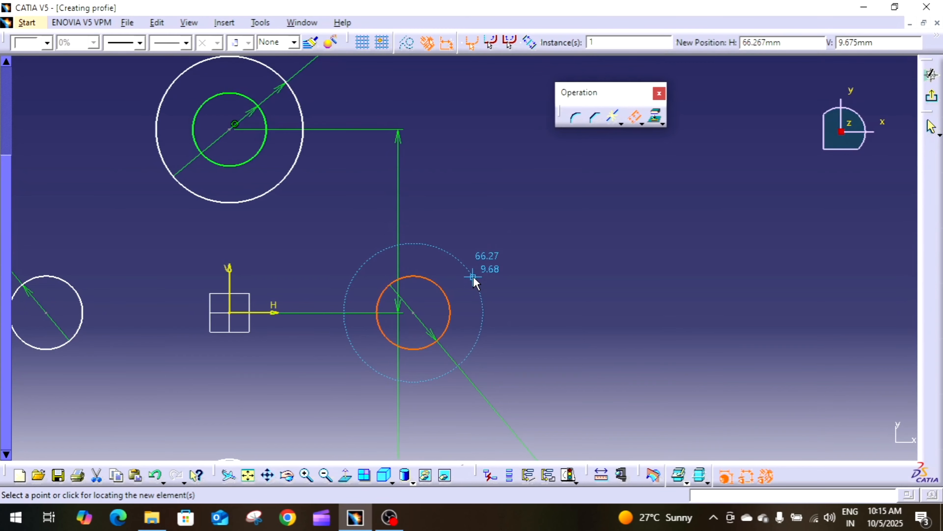
left_click(462, 284)
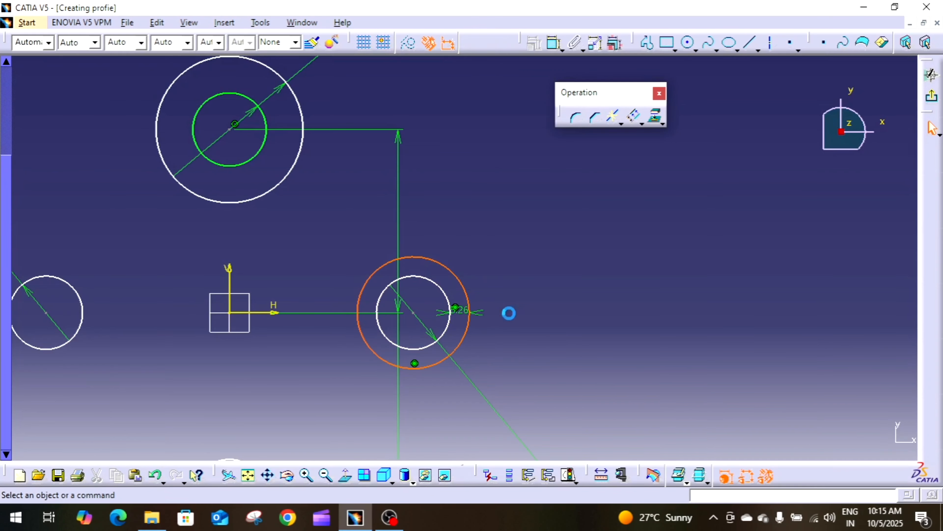
Step: Set the offset distance between the original circle and its outer copy to 5 mm
mouse_move(507, 314)
middle_mouse_down()
mouse_move(503, 291)
mouse_move(574, 204)
middle_mouse_up()
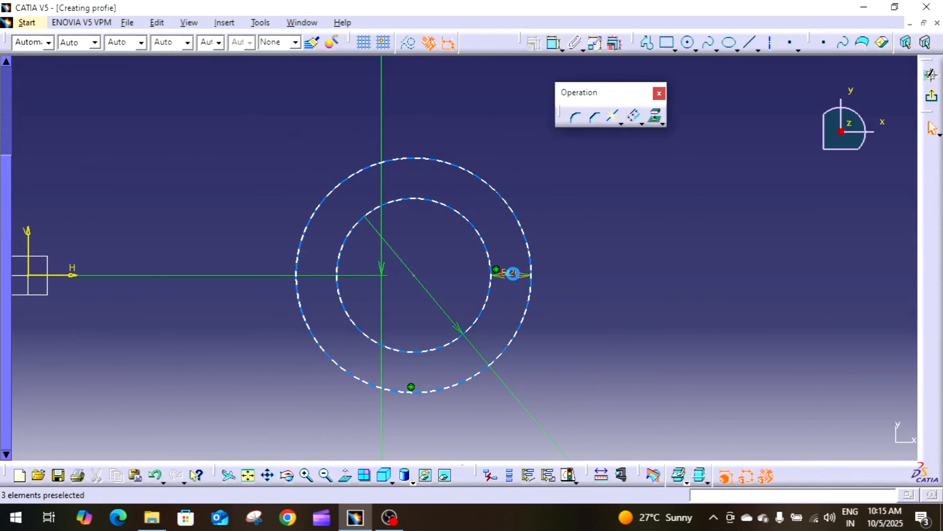
double_click(513, 274)
type("5")
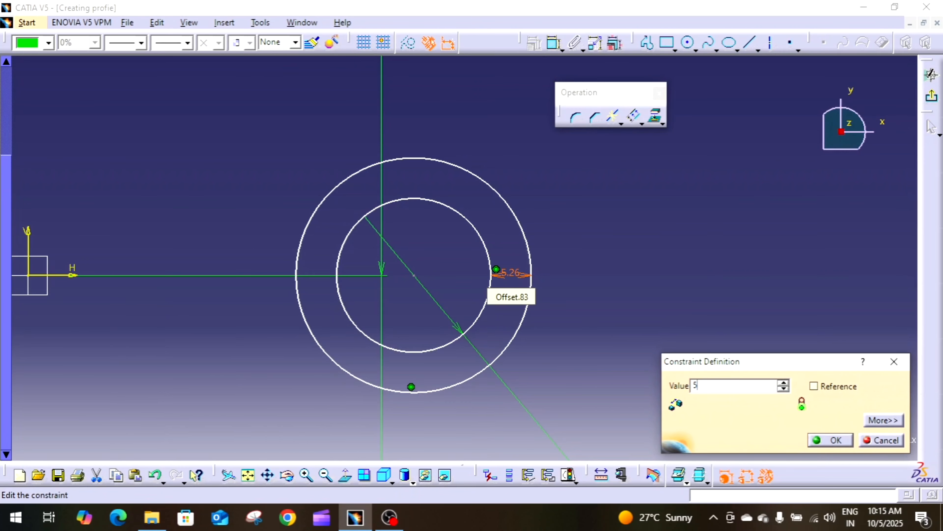
key("Return")
left_click(644, 247)
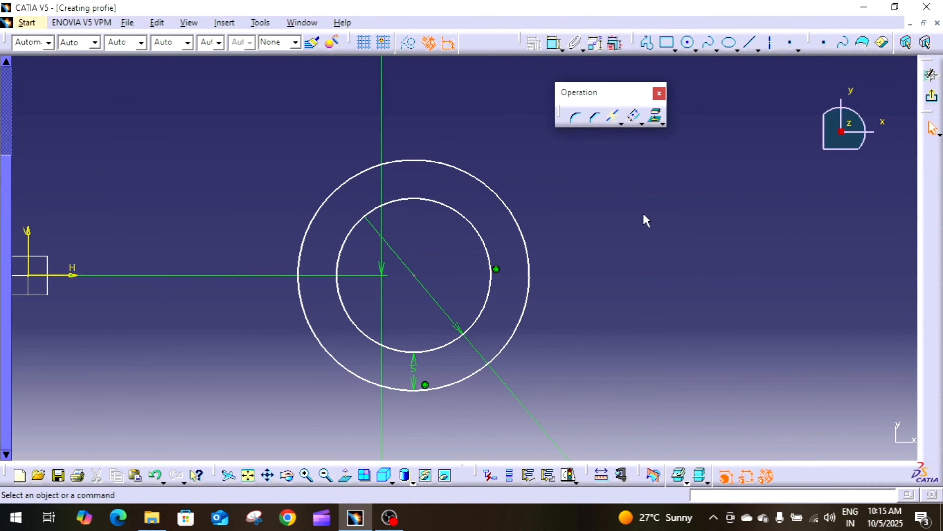
Step: Offset the original 20 mm circle on both sides by about 2.6 mm, using Both Side Offset
left_click(633, 116)
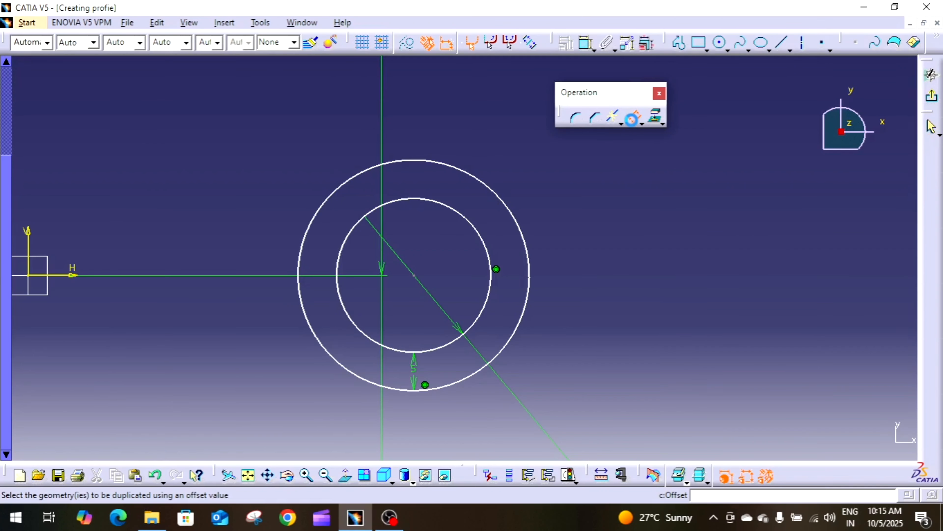
left_click(482, 241)
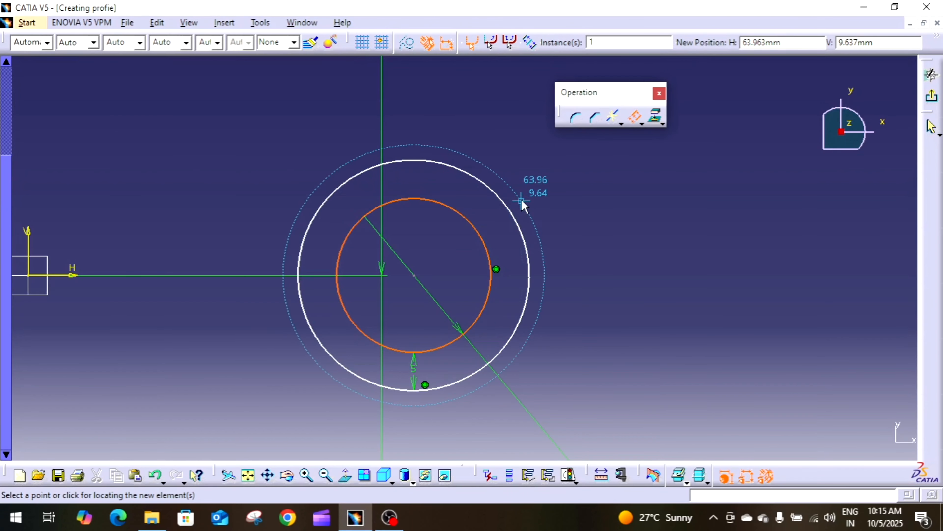
left_click(531, 43)
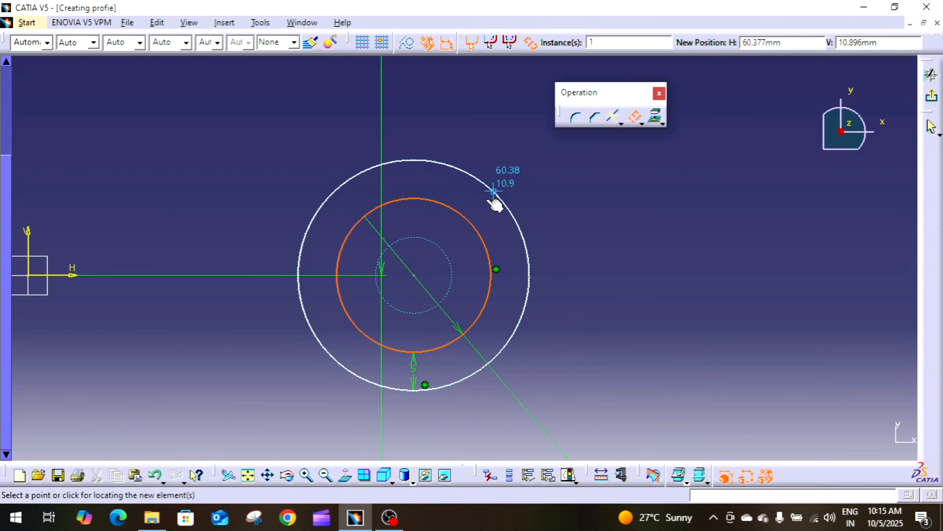
left_click(482, 215)
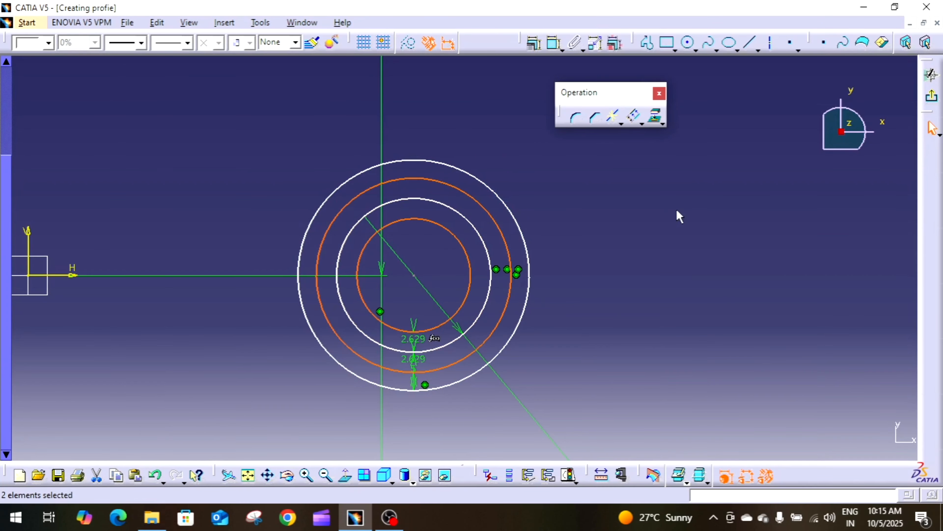
Step: Set the distance of the two-sided offset to 2.5 mm
mouse_move(665, 228)
middle_mouse_down()
mouse_move(614, 187)
mouse_move(642, 144)
middle_mouse_up()
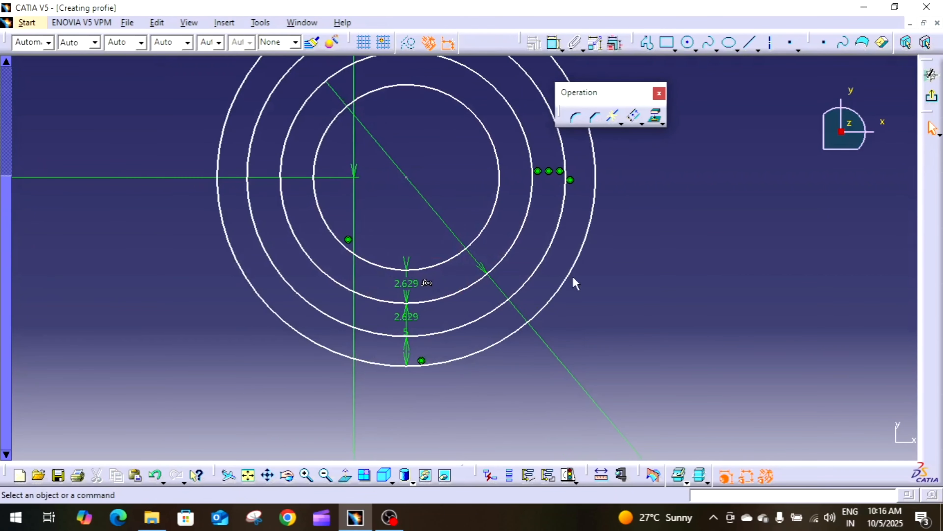
double_click(410, 284)
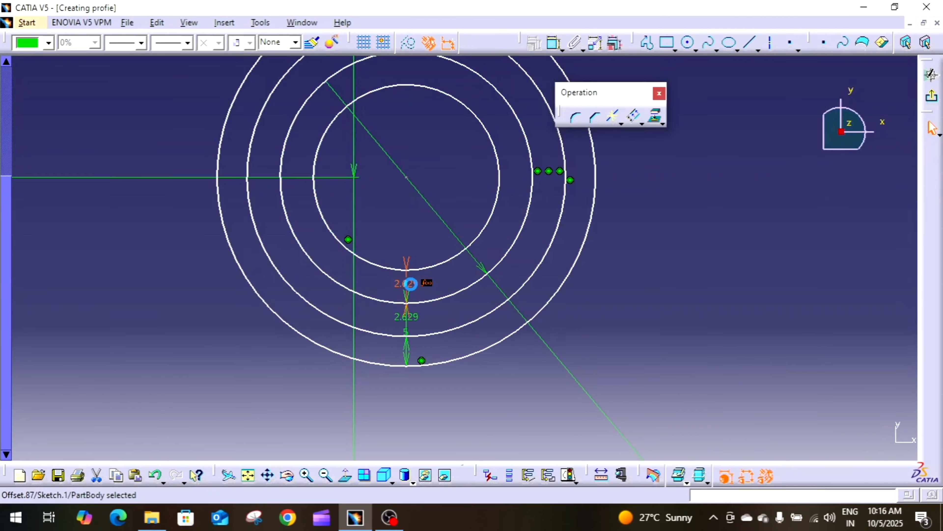
key("Return")
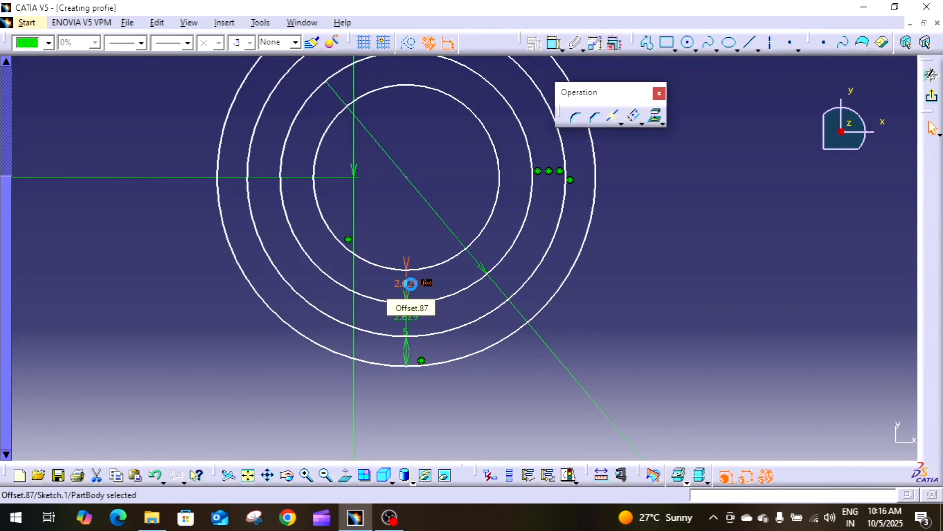
double_click(418, 319)
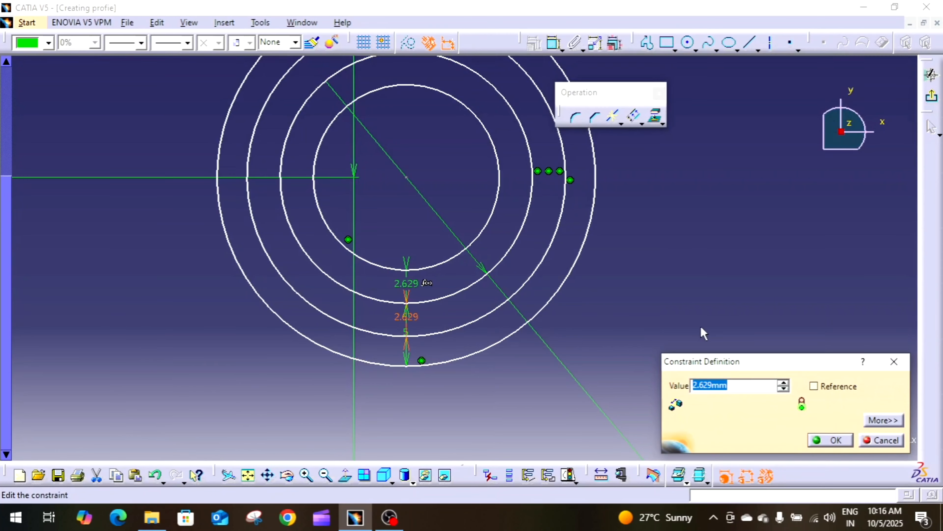
type("2.5")
key("Return")
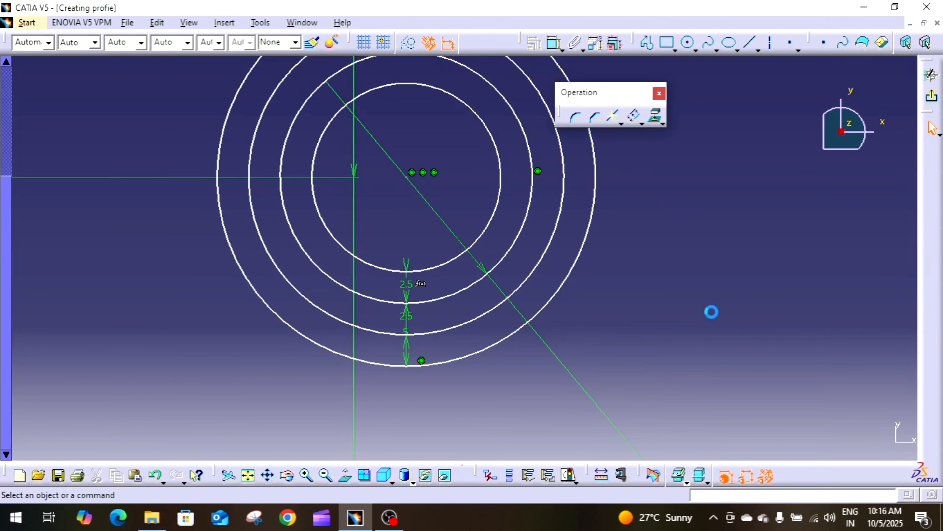
middle_click_drag(565, 321, 571, 352)
middle_click_drag(557, 299, 558, 322)
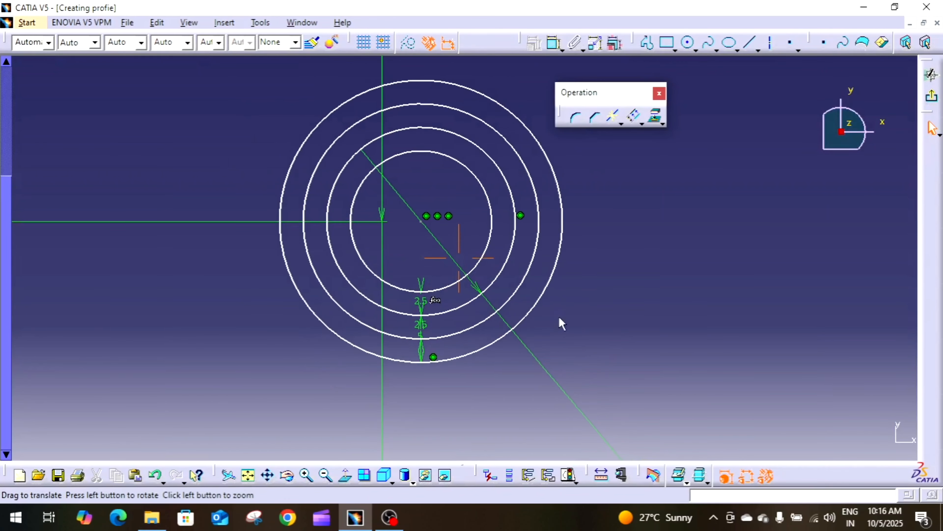
left_click(527, 280)
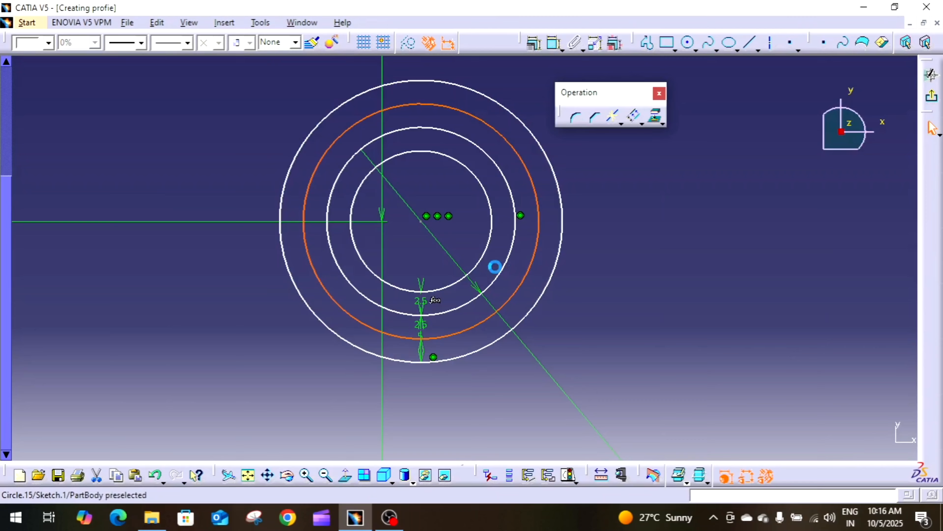
left_click(482, 260, "ctrl")
mouse_move(533, 290)
middle_mouse_down()
mouse_move(531, 282)
mouse_move(582, 276)
mouse_move(593, 279)
mouse_move(593, 295)
mouse_move(579, 275)
middle_mouse_up()
left_click(522, 232)
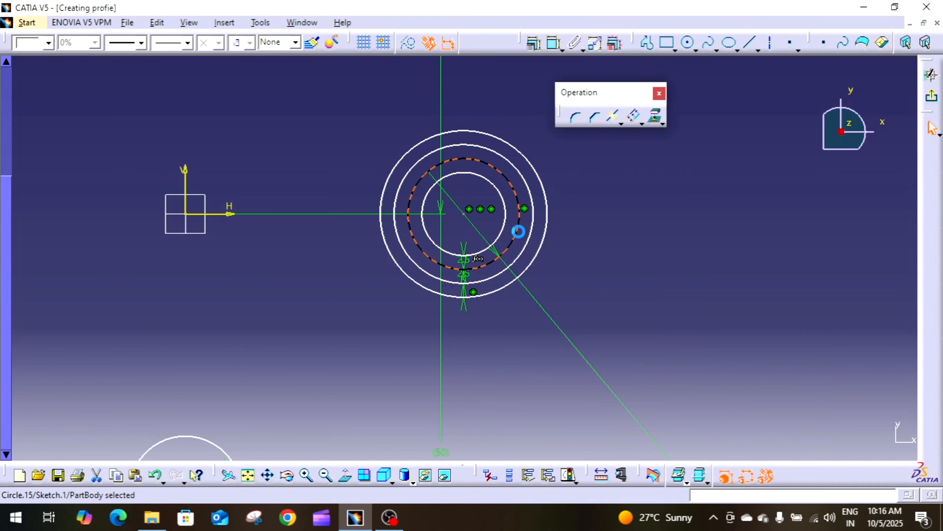
mouse_move(525, 236)
middle_mouse_down()
mouse_move(581, 247)
mouse_move(581, 288)
middle_mouse_up()
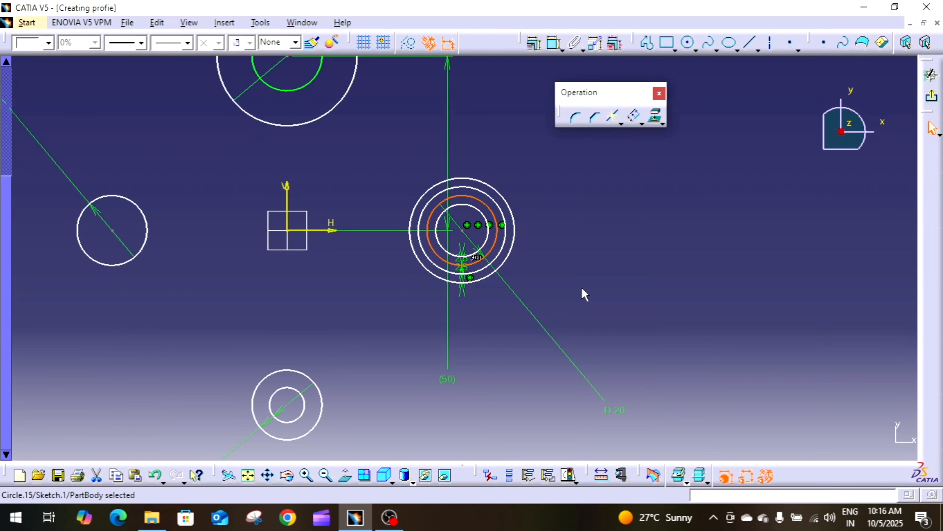
left_click(644, 188)
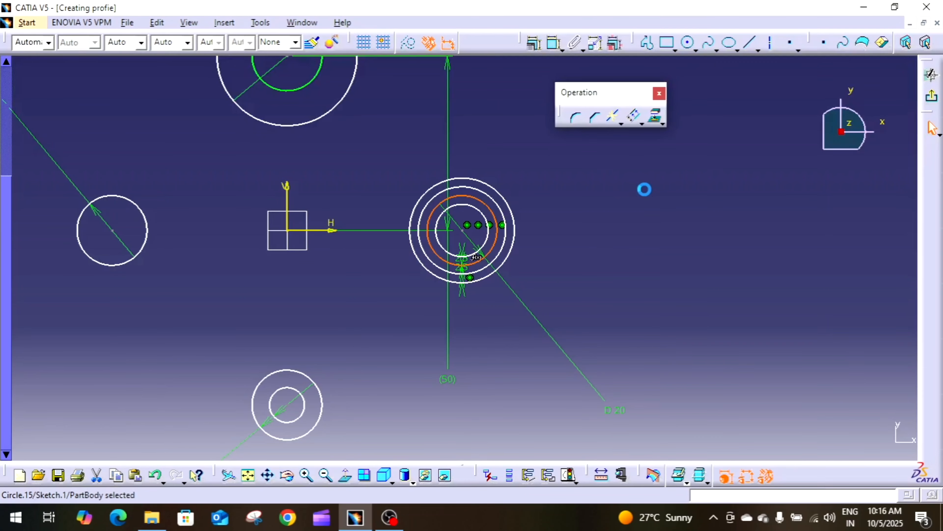
left_click(643, 124)
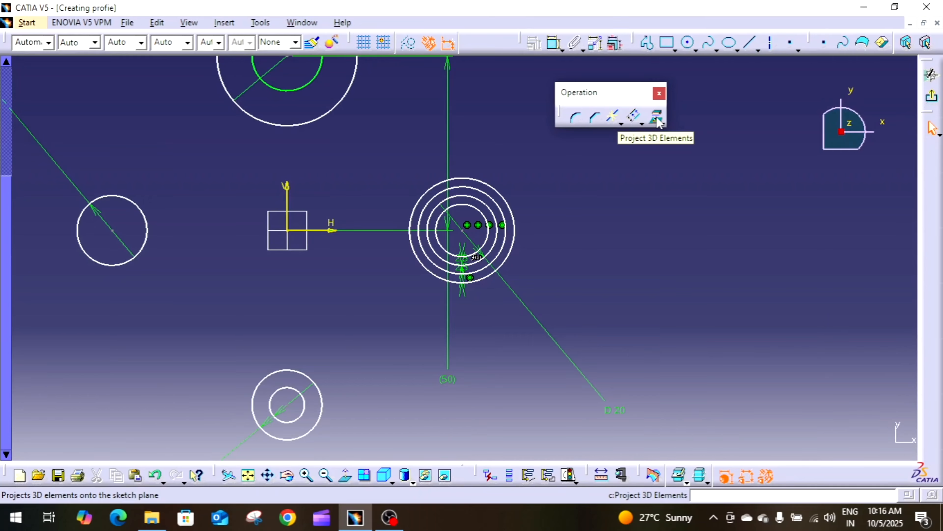
middle_click_drag(717, 195, 721, 241)
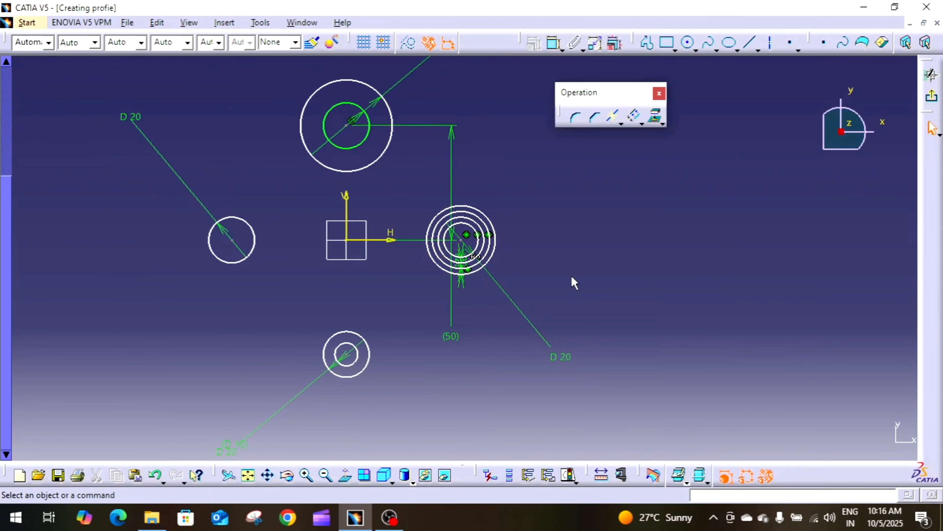
mouse_move(573, 280)
middle_mouse_down()
mouse_move(605, 350)
mouse_move(618, 260)
mouse_move(583, 271)
middle_mouse_up()
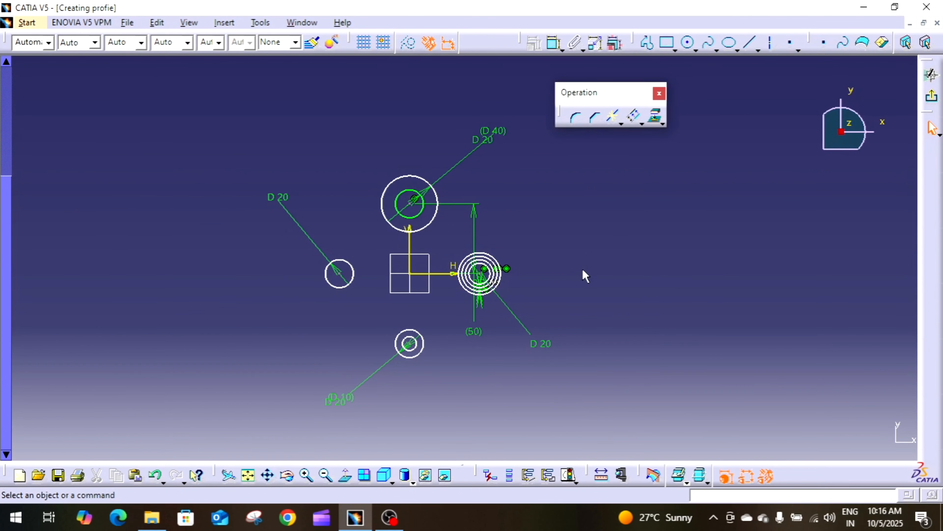
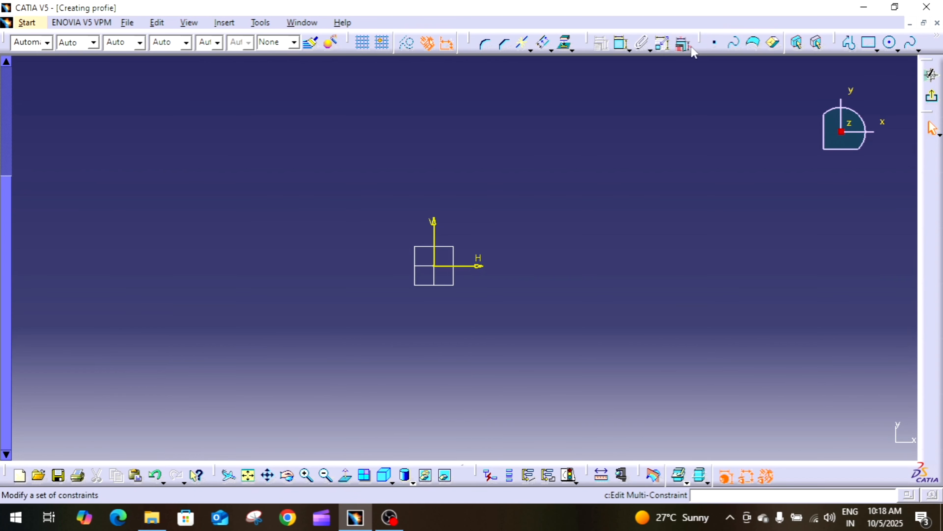
Step: Sketch an open four-line profile standing on the H axis: left side about 137 mm, base, taller right side and top line running back left
left_click(851, 43)
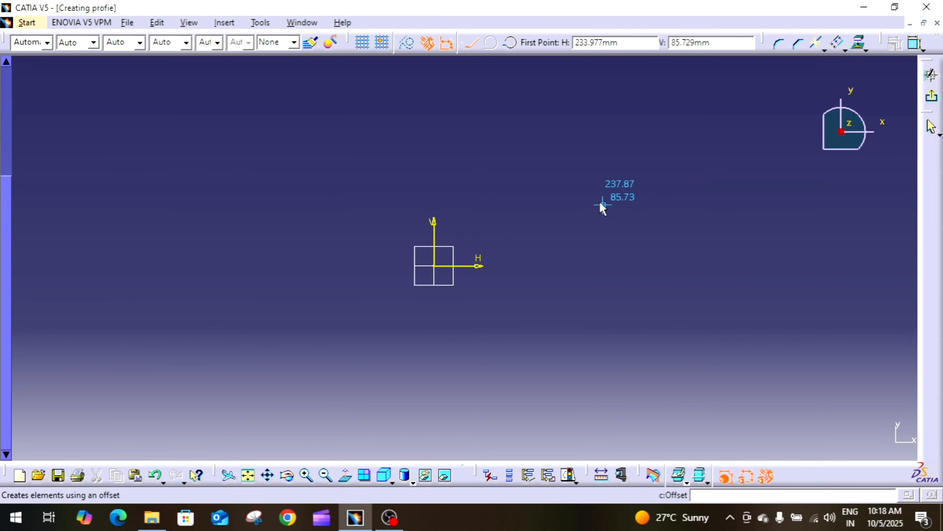
left_click(569, 168)
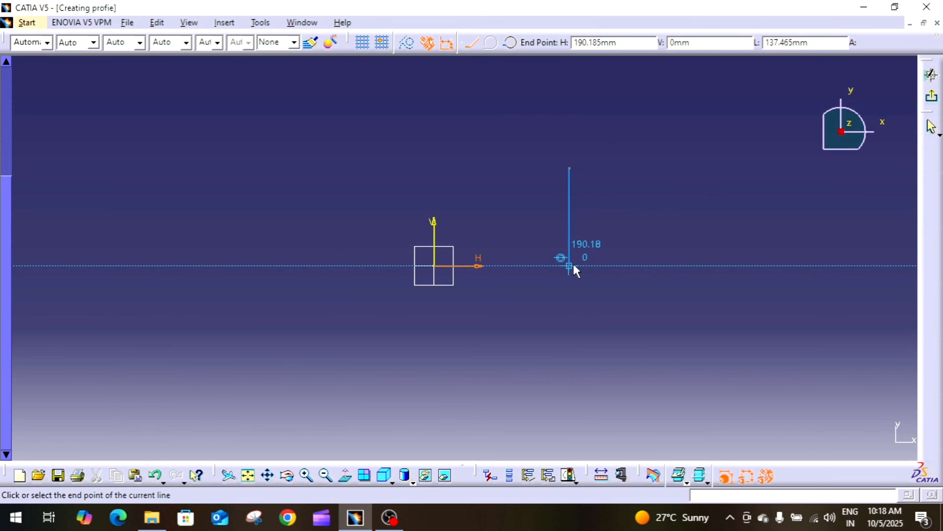
left_click(569, 266)
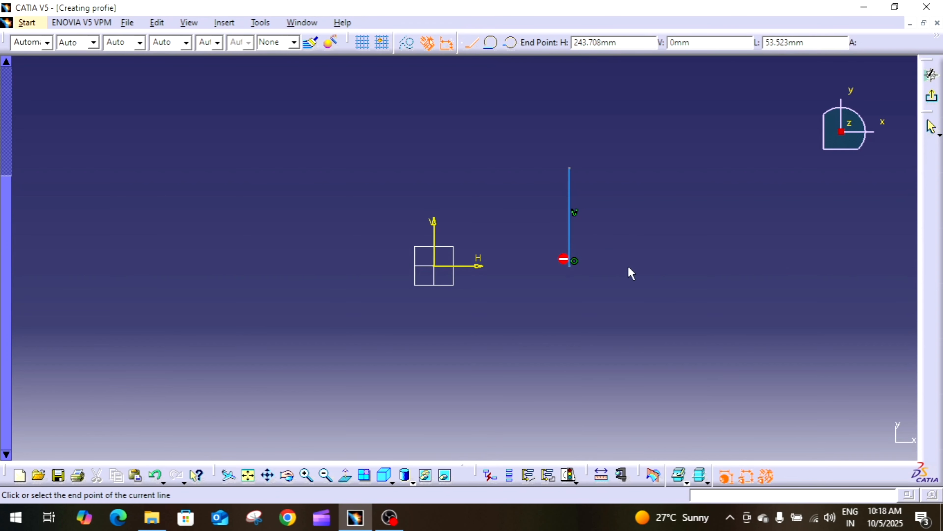
left_click(657, 265)
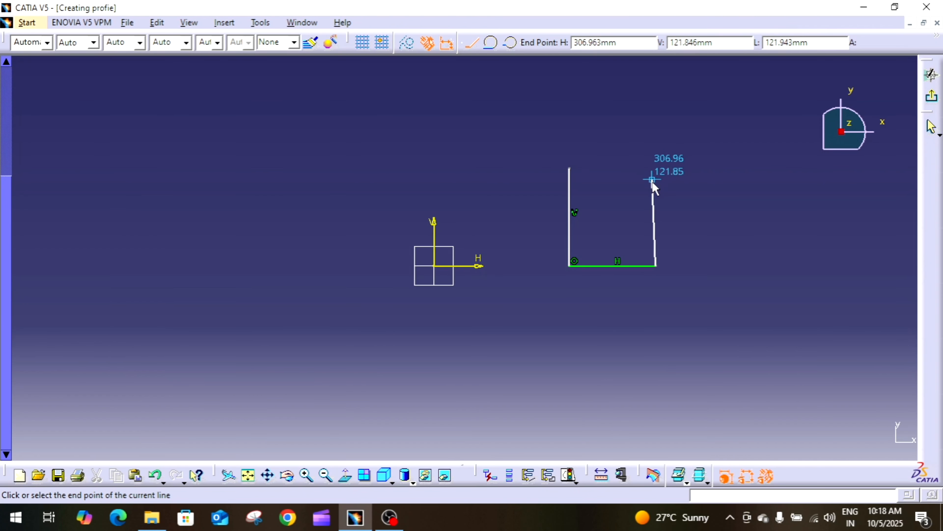
left_click(656, 121)
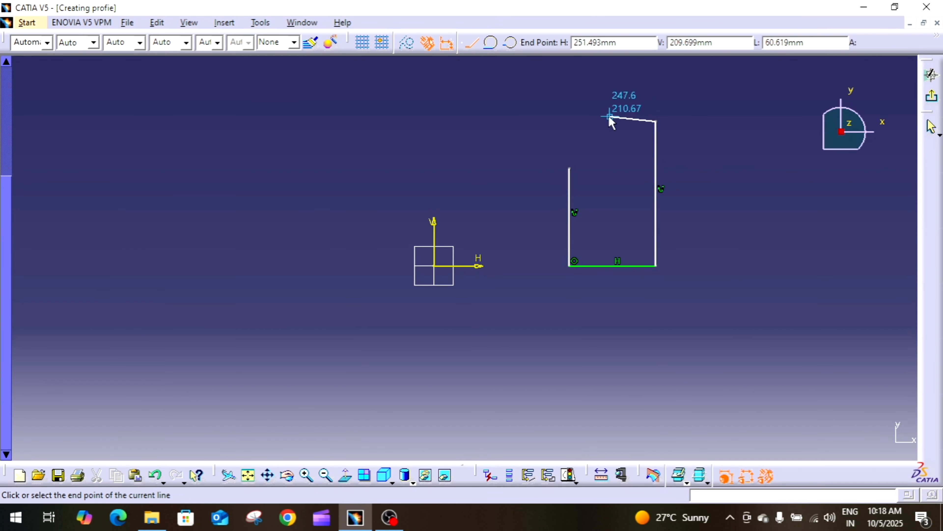
left_click(573, 122)
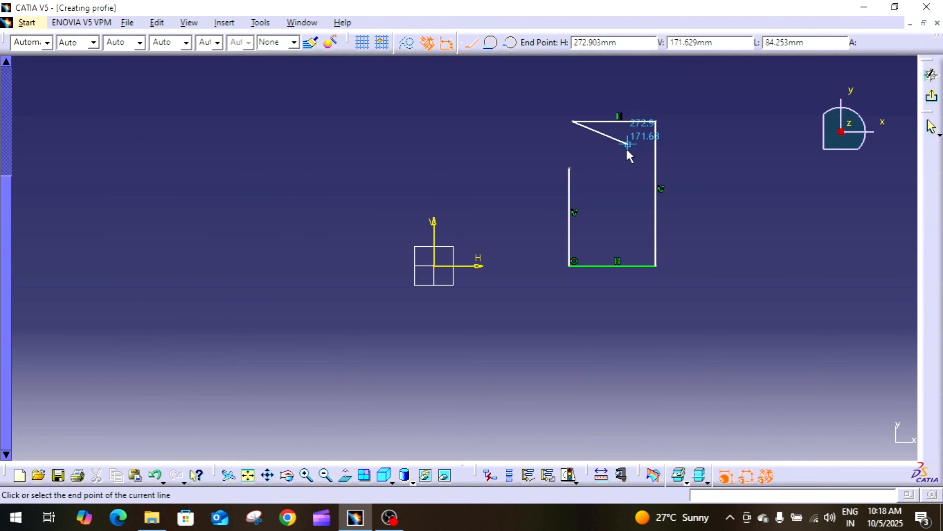
key("Escape")
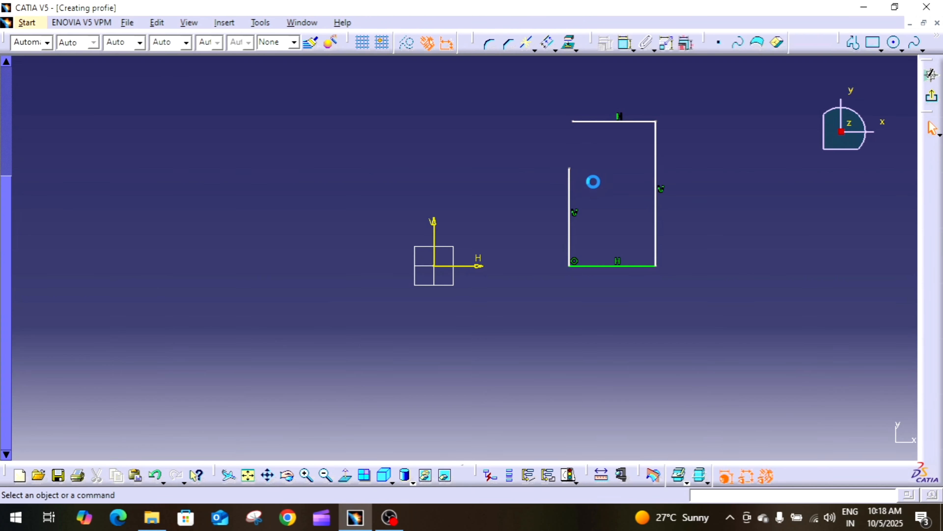
Step: Round the profile's two base corners with Corner, radius about 67.5 mm at the left and about 29 mm at the right
left_click(489, 49)
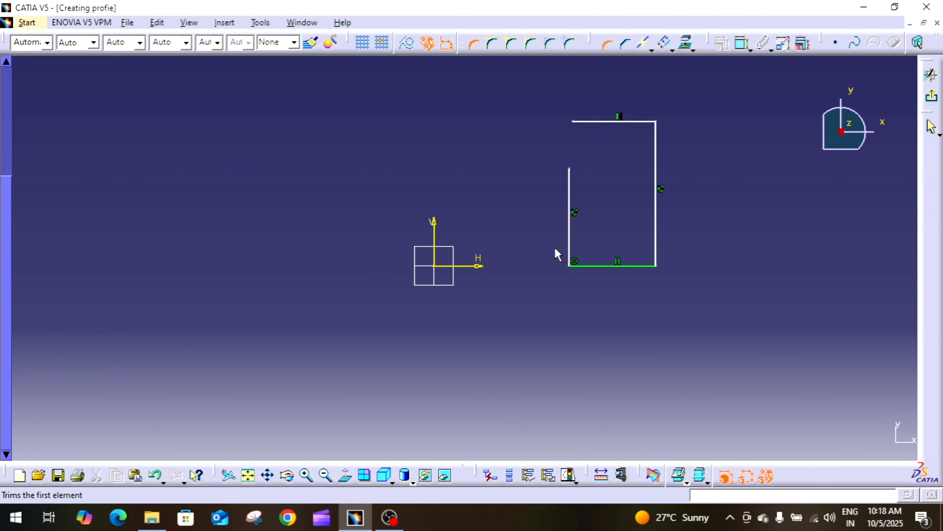
left_click(572, 263)
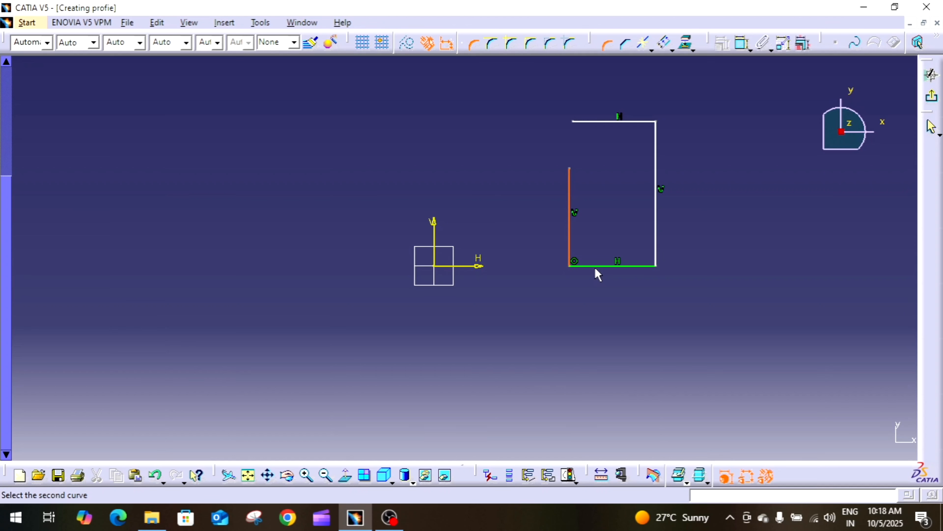
left_click(603, 267)
left_click(585, 255)
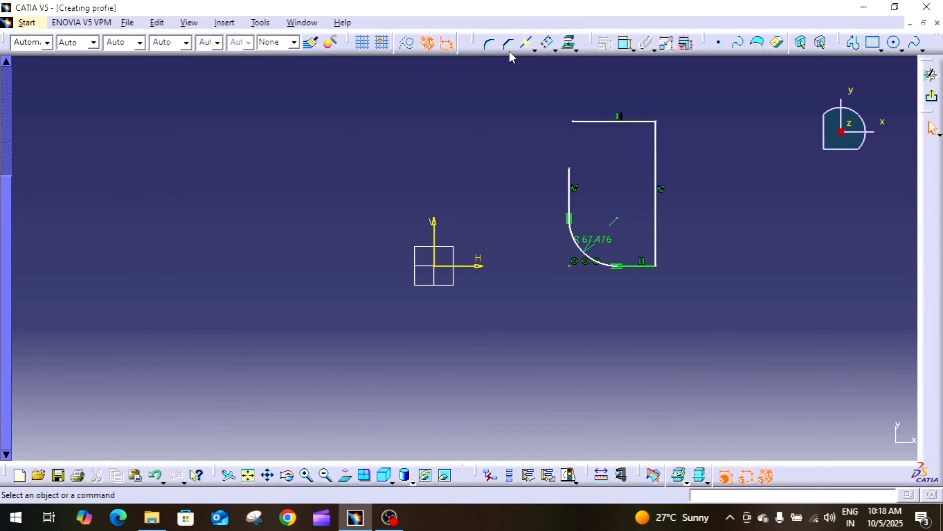
left_click(508, 44)
left_click(653, 264)
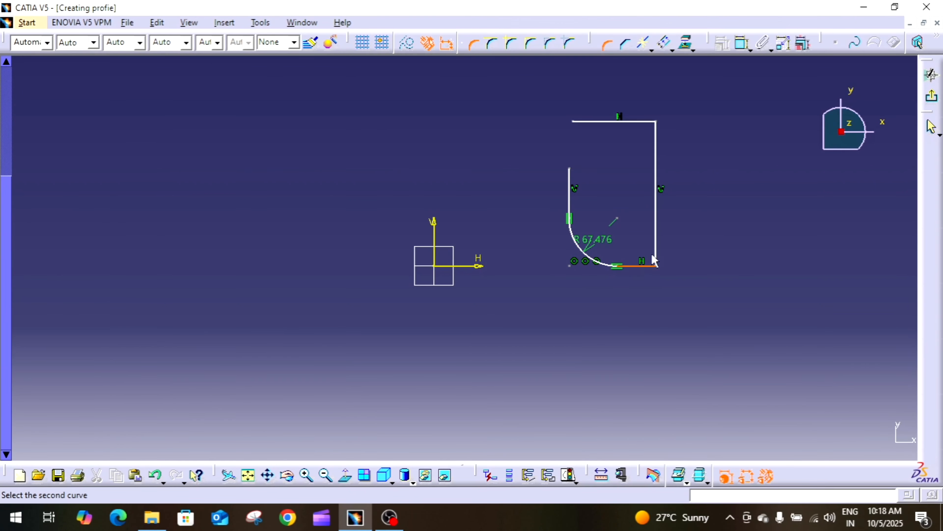
left_click(656, 253)
left_click(646, 258)
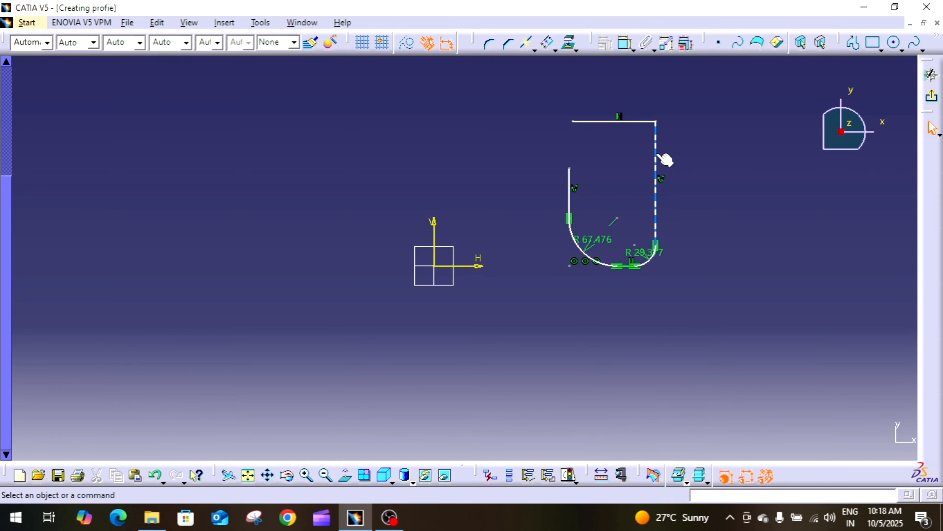
Step: Round the profile's upper-right corner with a radius of about 61.5 mm
left_click(508, 43)
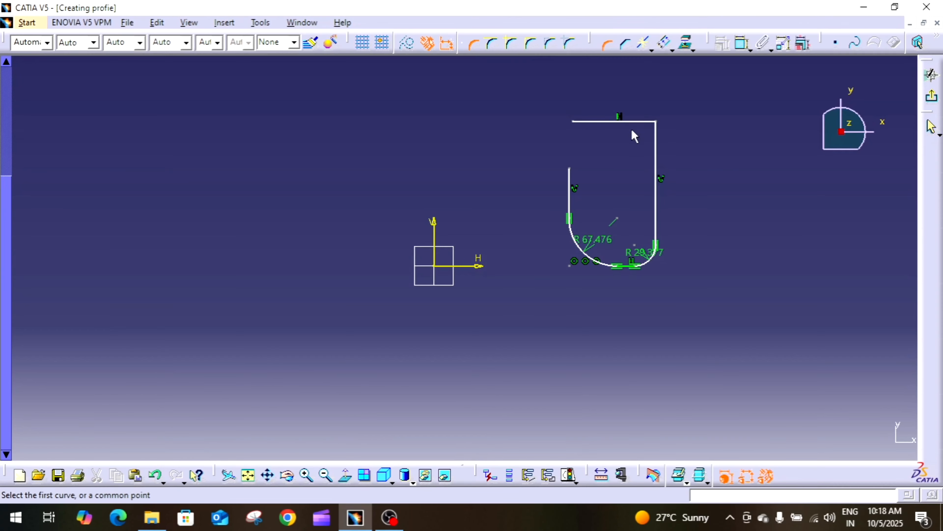
left_click(635, 121)
left_click(656, 140)
left_click(648, 134)
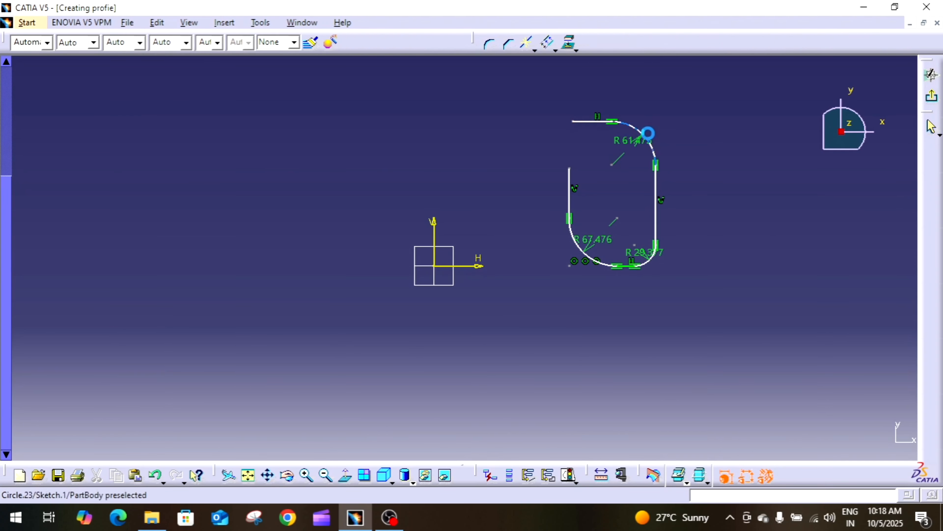
Step: Set the radii of all three rounded profile corners to 10 mm
double_click(628, 141)
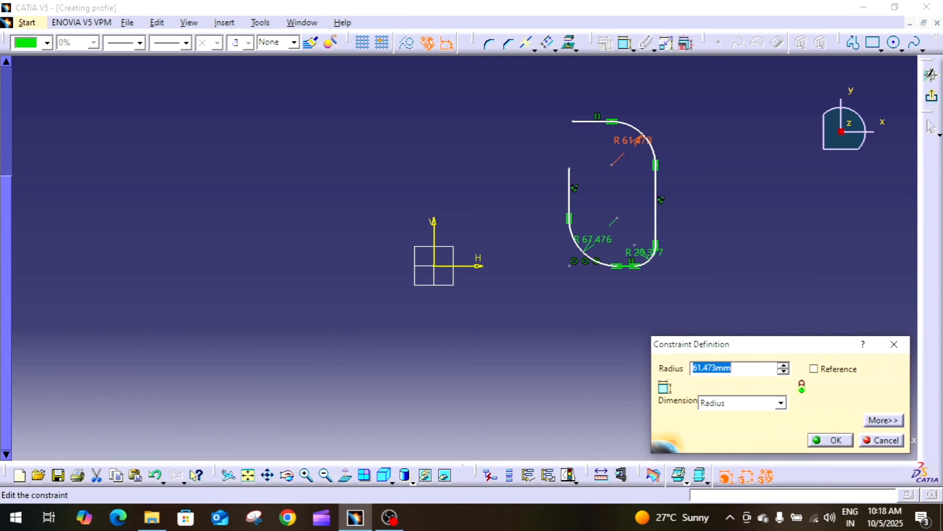
type("10")
key("Return")
double_click(608, 245)
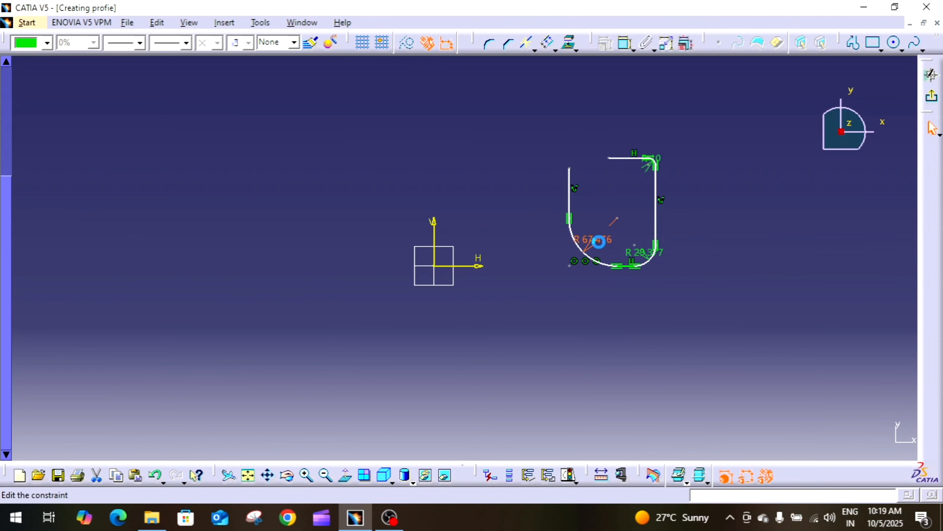
type("10mm")
key("Return")
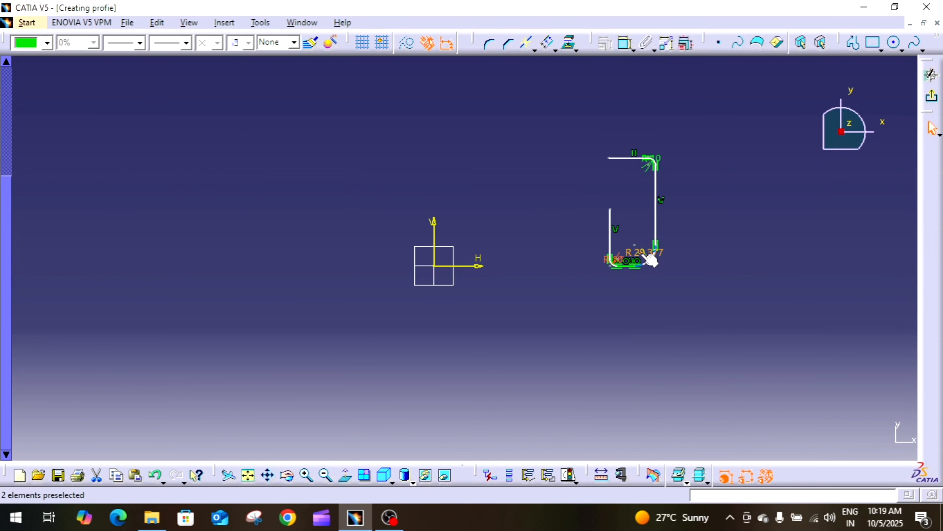
double_click(642, 253)
type("10mm")
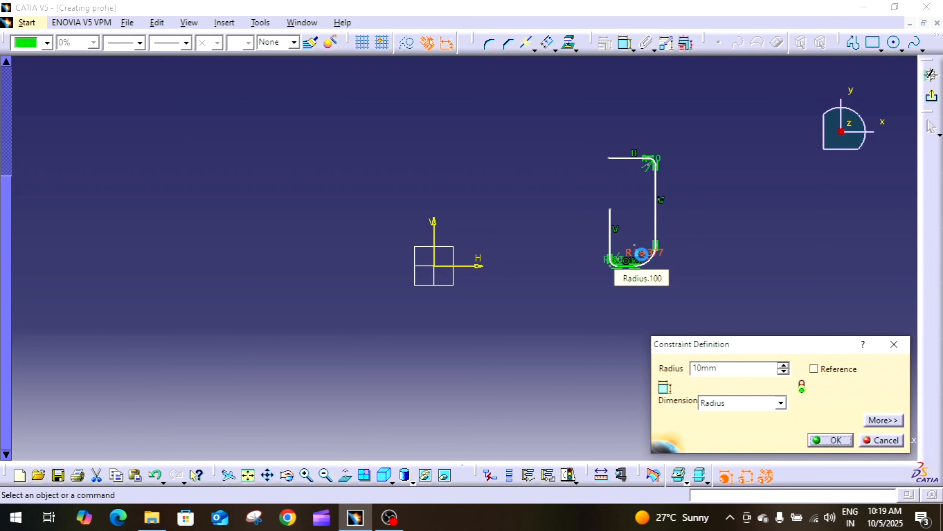
key("Return")
Step: Constrain the distance between the profile's top line and base line to 130 mm
middle_click_drag(733, 207, 737, 146)
middle_click_drag(698, 219, 463, 251)
left_click(627, 51)
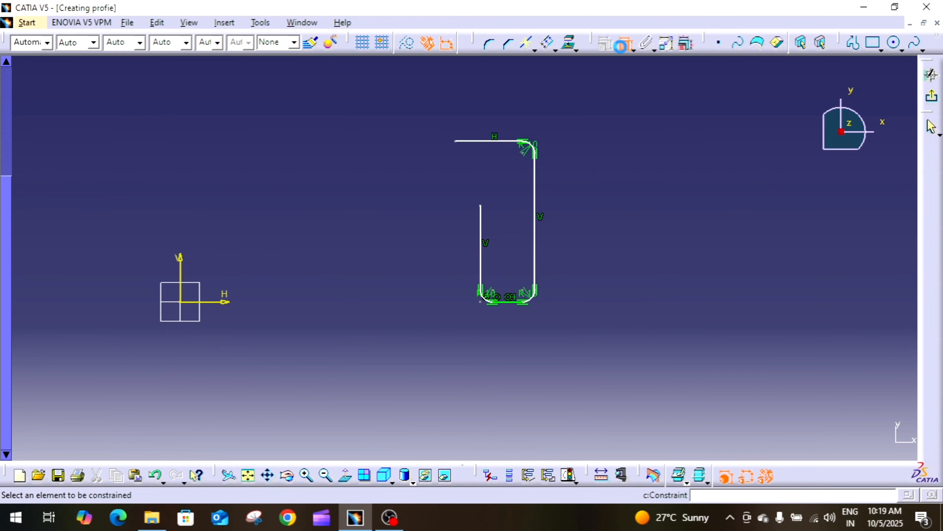
left_click(508, 142)
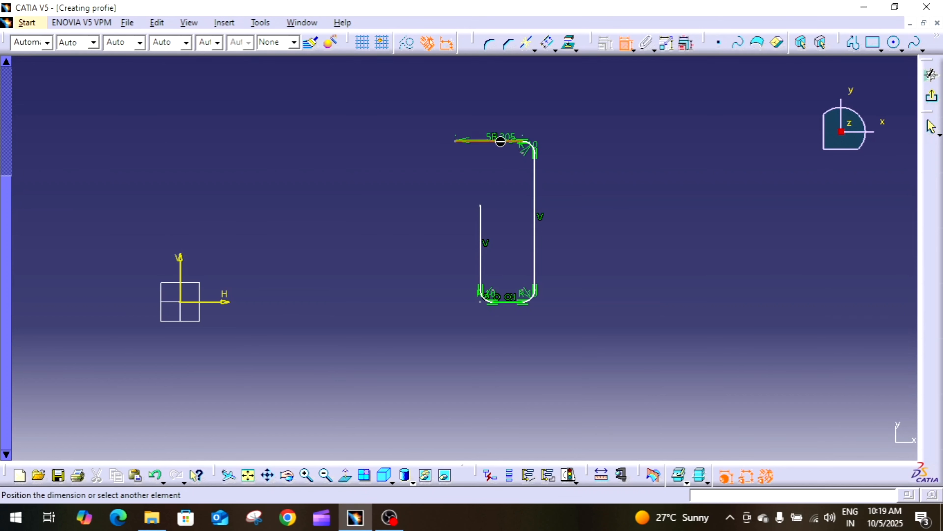
left_click(516, 302)
left_click(628, 260)
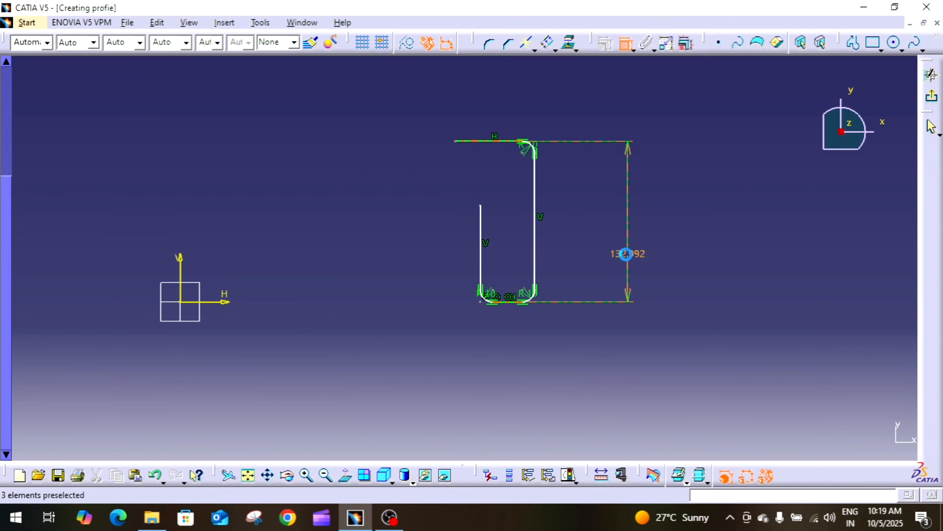
double_click(624, 253)
type("130")
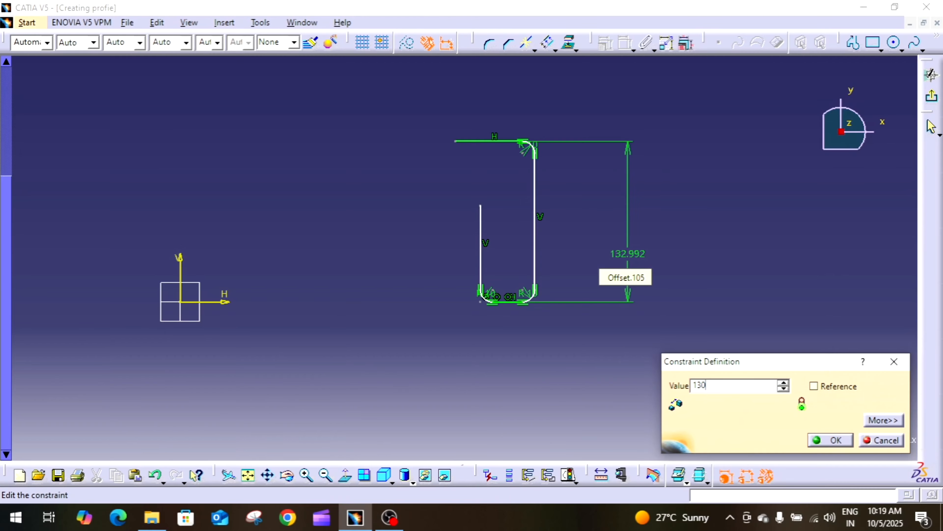
key("Return")
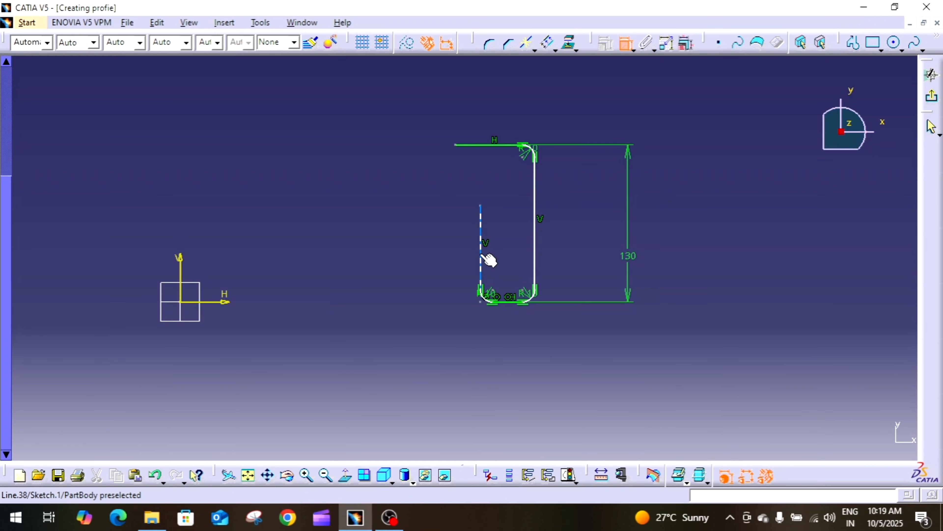
Step: Dimension the distance between the profile's two vertical sides, placing the dimension below the base
left_click(481, 257)
left_click(536, 249)
left_click(516, 333)
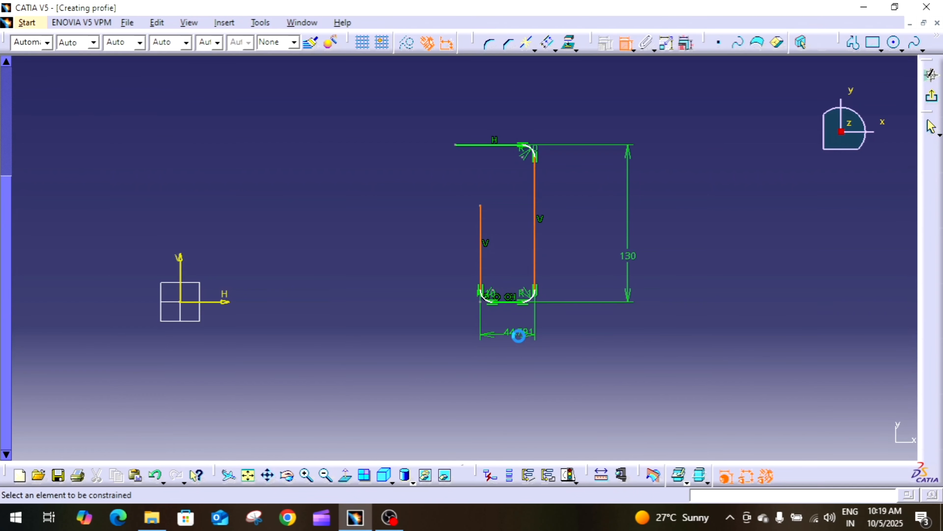
Step: Set the width between the profile's vertical sides to 80 mm
double_click(517, 333)
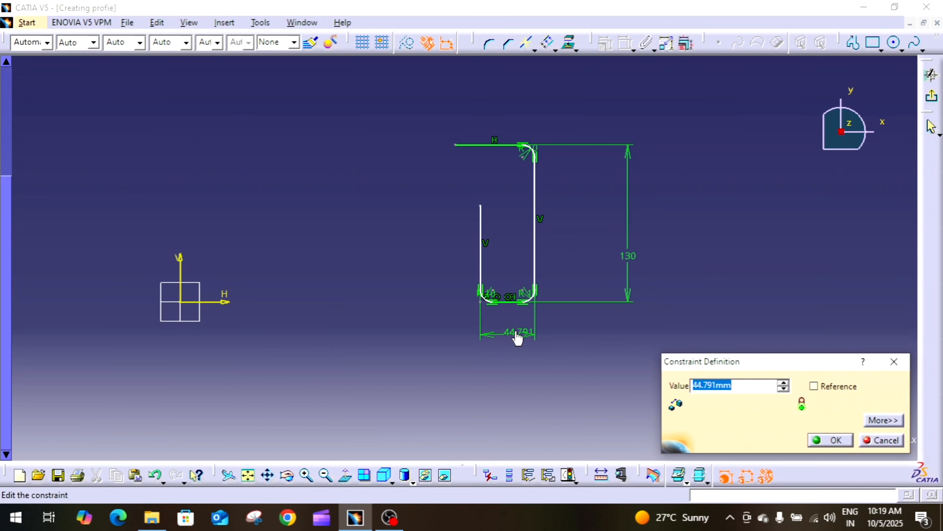
type("80")
key("Return")
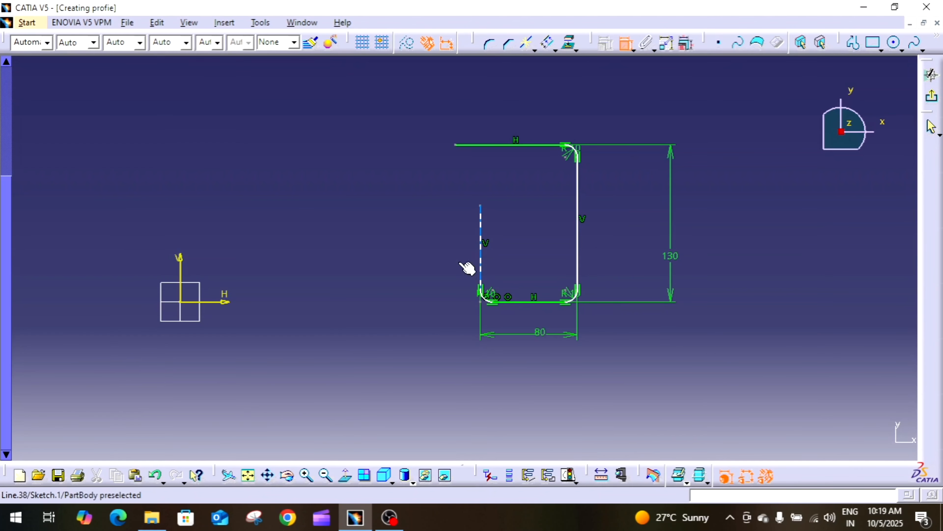
Step: Try to dimension the left vertical side from the V axis and undo the last width change
left_click(481, 259)
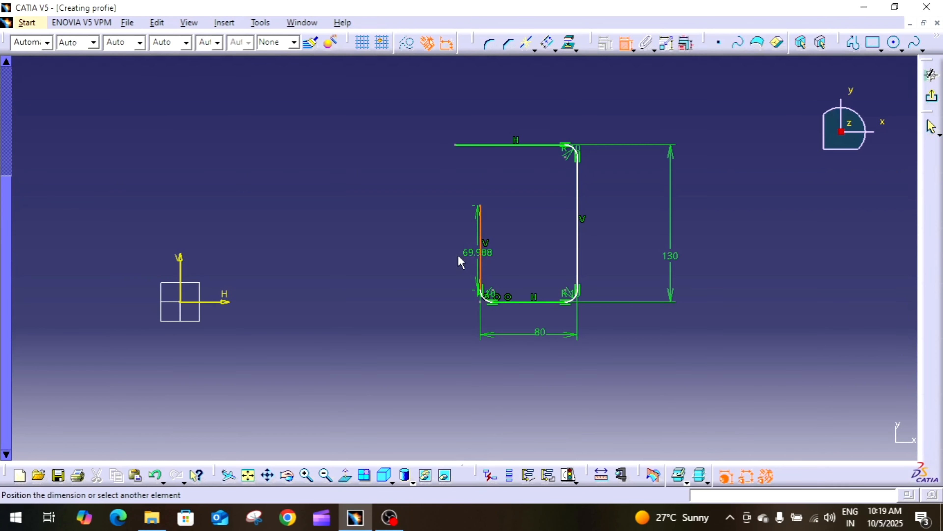
left_click(181, 263)
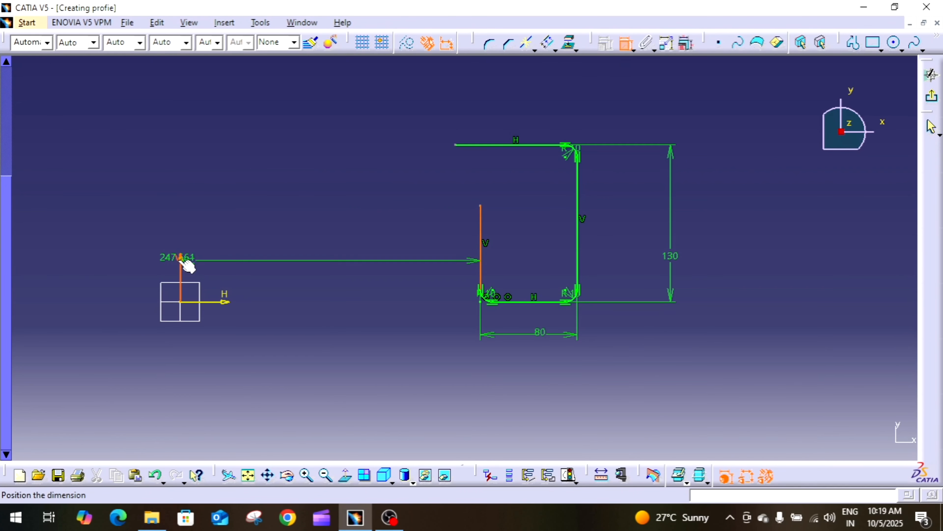
key("ctrl+z")
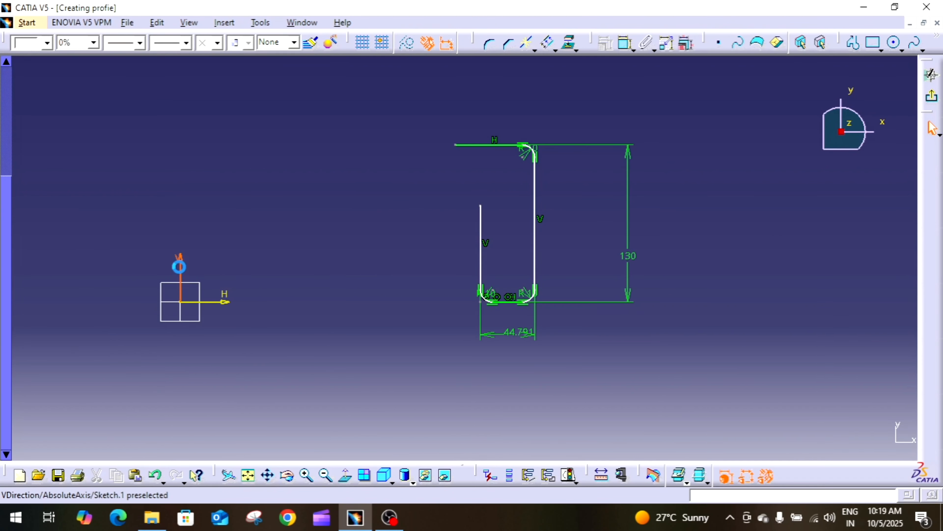
left_click(180, 264)
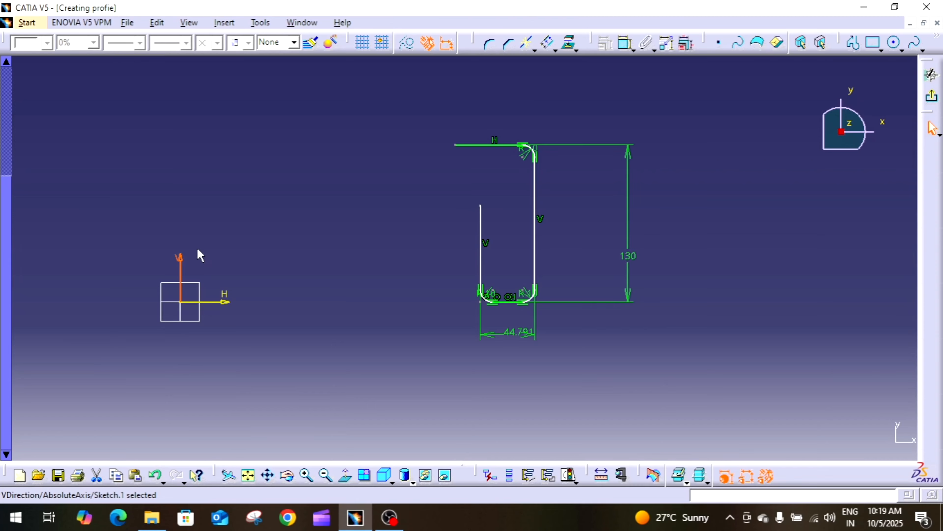
Step: Constrain the profile's left vertical side to be coincident with the V axis
left_click(480, 253, "ctrl")
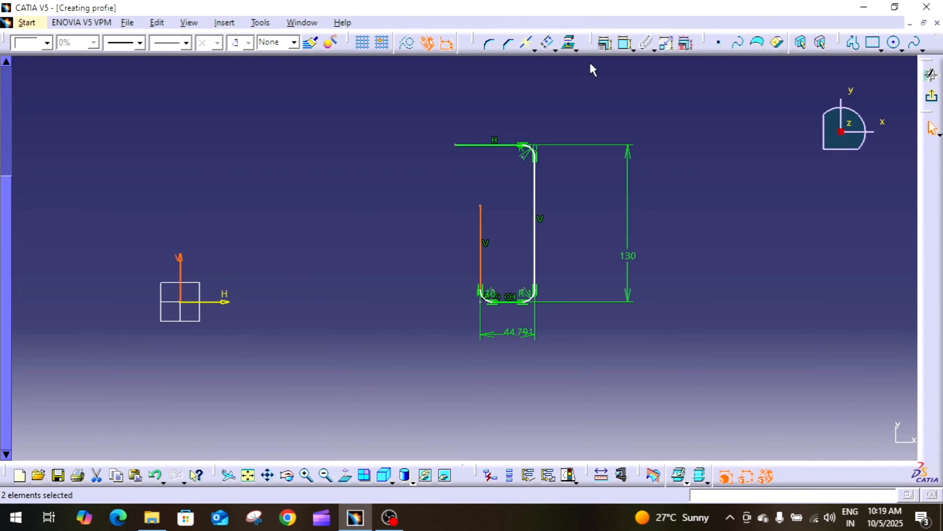
left_click(605, 43)
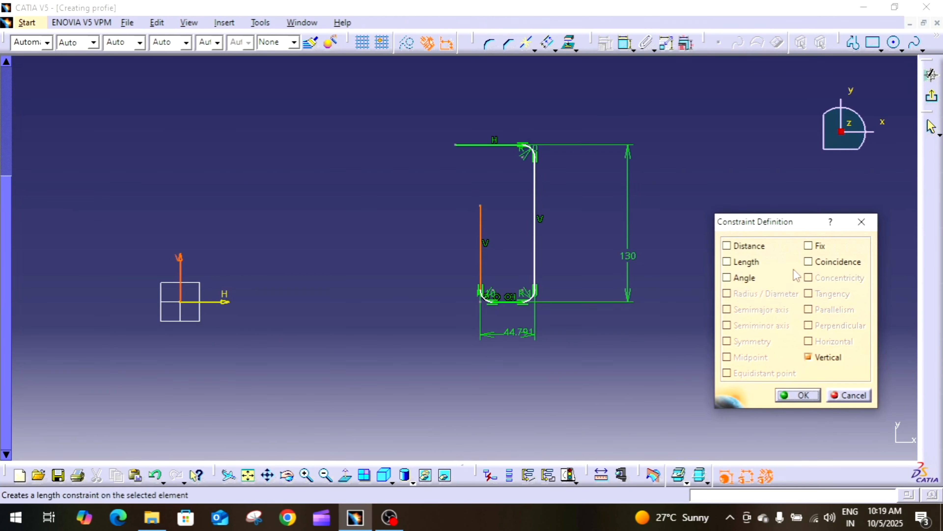
left_click(817, 262)
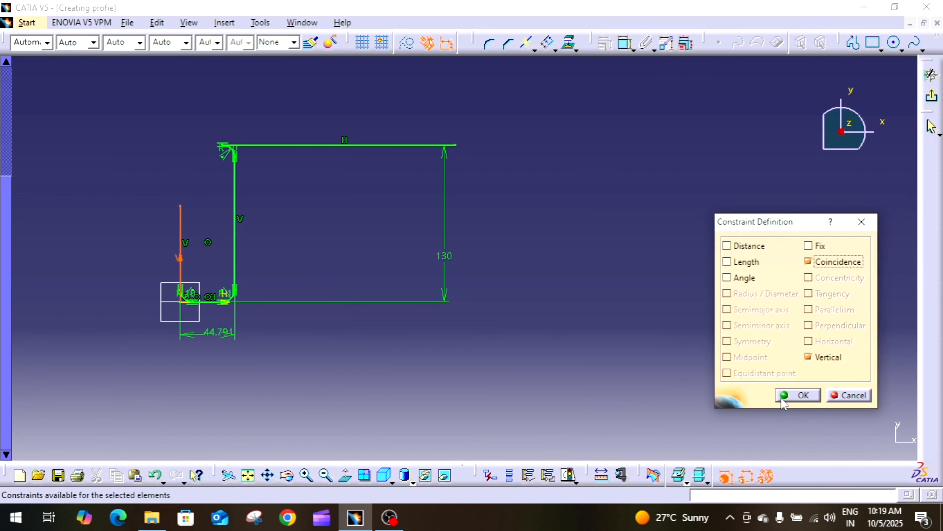
left_click(799, 395)
Step: Move the free end of the profile's top line back so that it lies just above the short vertical side
mouse_move(701, 394)
middle_mouse_down()
mouse_move(666, 381)
mouse_move(648, 255)
middle_mouse_up()
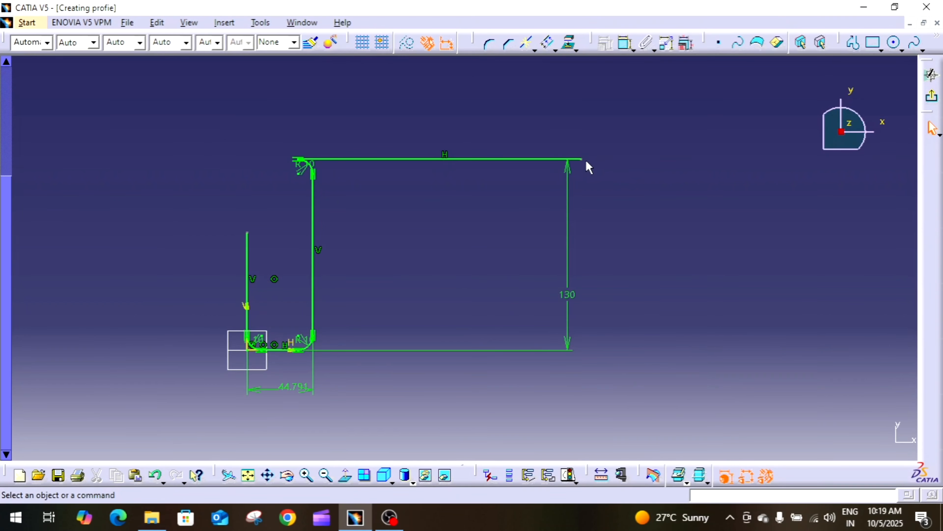
left_click_drag(586, 162, 252, 191)
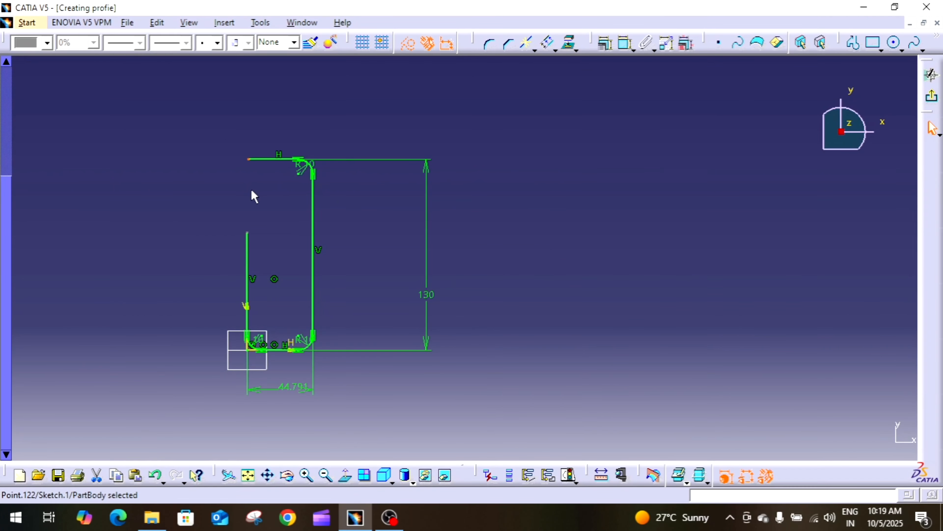
mouse_move(271, 219)
middle_mouse_down()
mouse_move(443, 203)
mouse_move(482, 182)
middle_mouse_up()
left_click(552, 185)
mouse_move(553, 185)
middle_mouse_down()
mouse_move(590, 221)
mouse_move(587, 306)
mouse_move(585, 282)
mouse_move(583, 295)
mouse_move(592, 305)
middle_mouse_up()
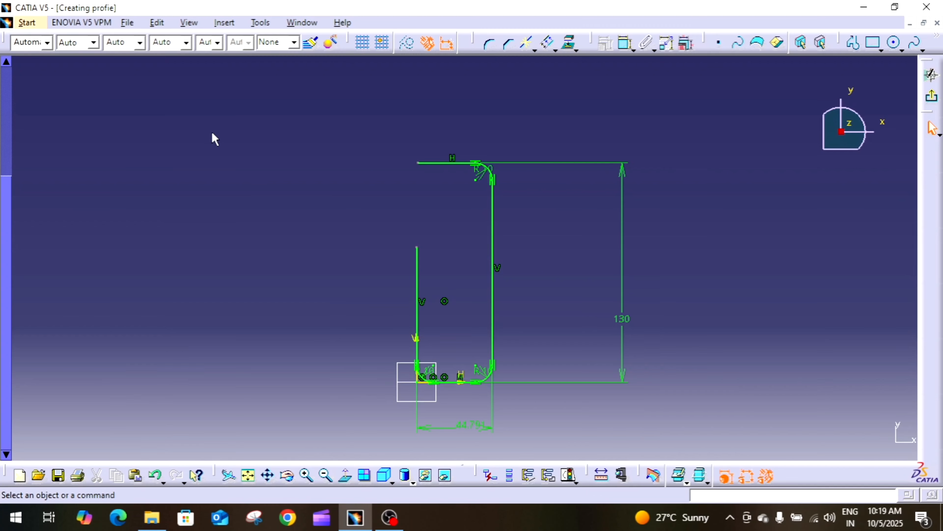
Step: Delete the width dimension between the profile's vertical sides and run Sketch Analysis on the sketch
left_click(483, 430)
key("Delete")
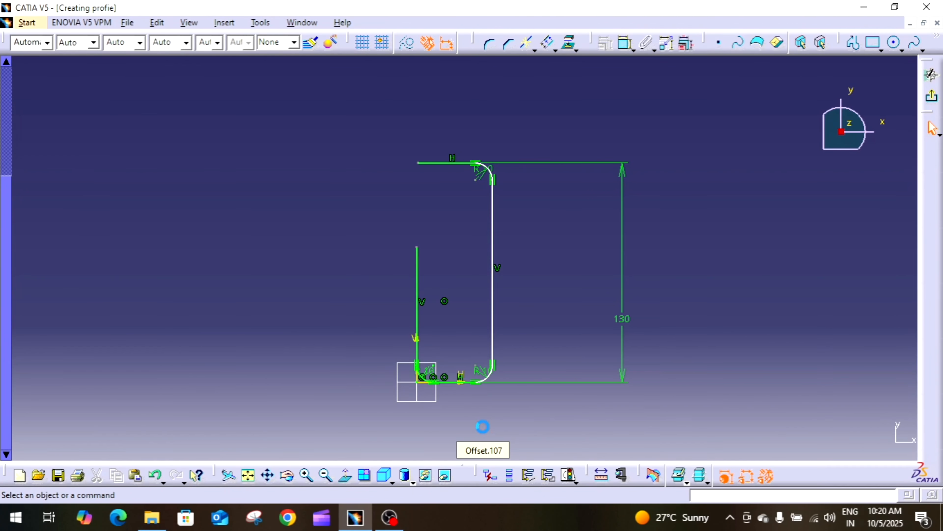
left_click(260, 24)
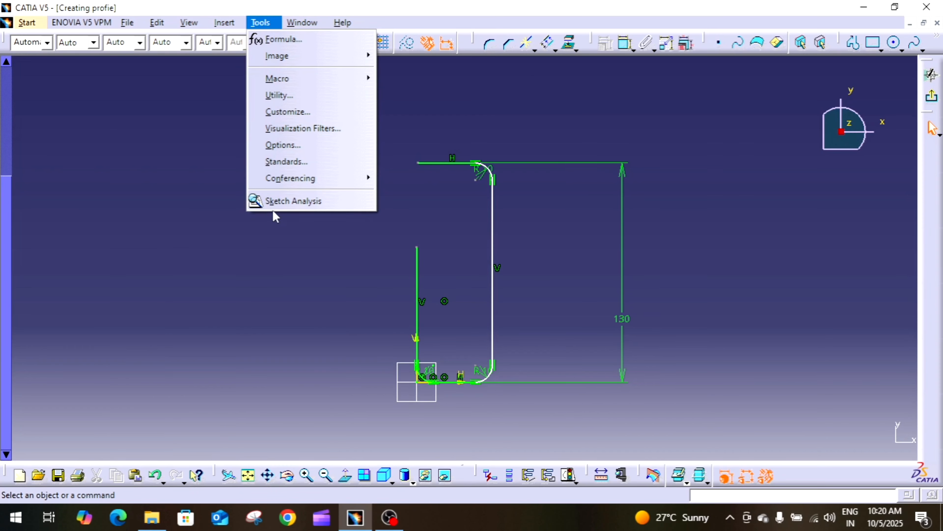
left_click(275, 203)
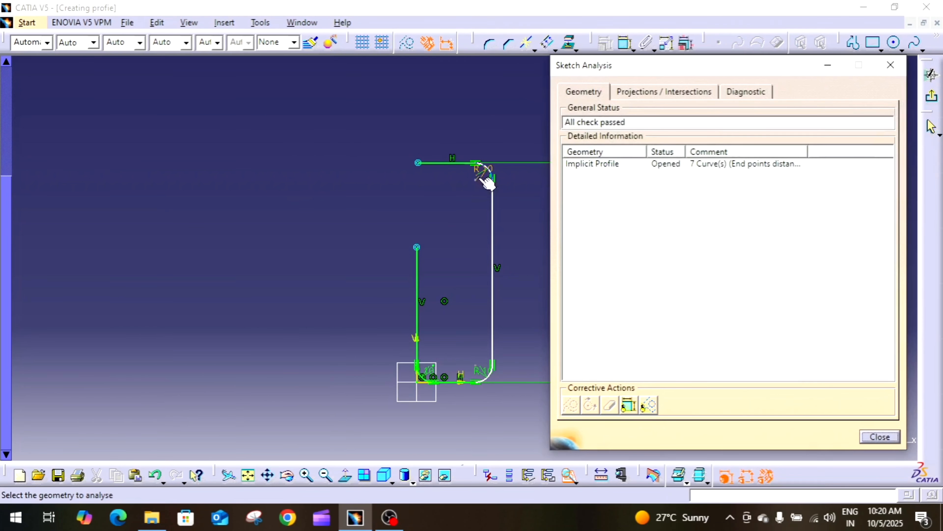
Step: Examine the Implicit Profile entry in the geometry analysis, checking its status, comment and highlighted curves
mouse_move(487, 182)
middle_mouse_down()
mouse_move(350, 189)
mouse_move(364, 200)
middle_mouse_up()
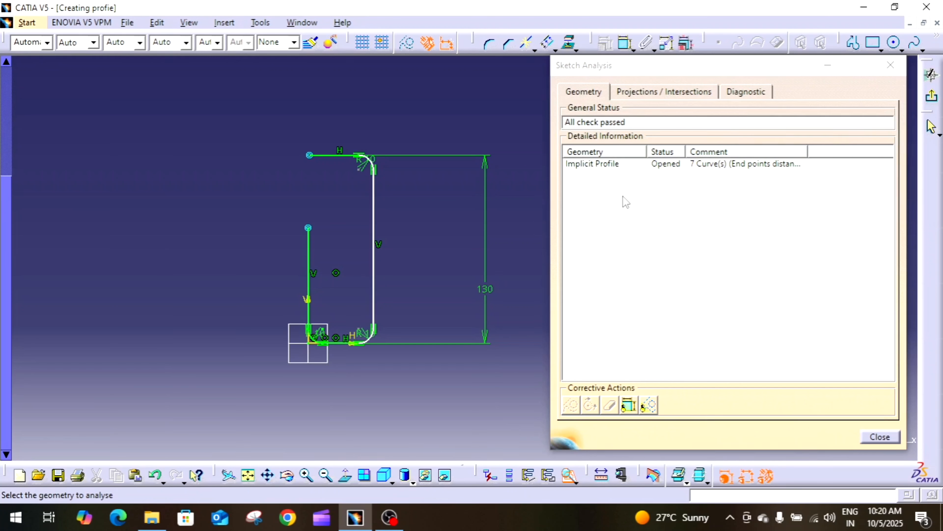
mouse_move(544, 273)
middle_mouse_down()
mouse_move(512, 331)
mouse_move(512, 276)
mouse_move(358, 246)
mouse_move(403, 281)
middle_mouse_up()
left_click(627, 157)
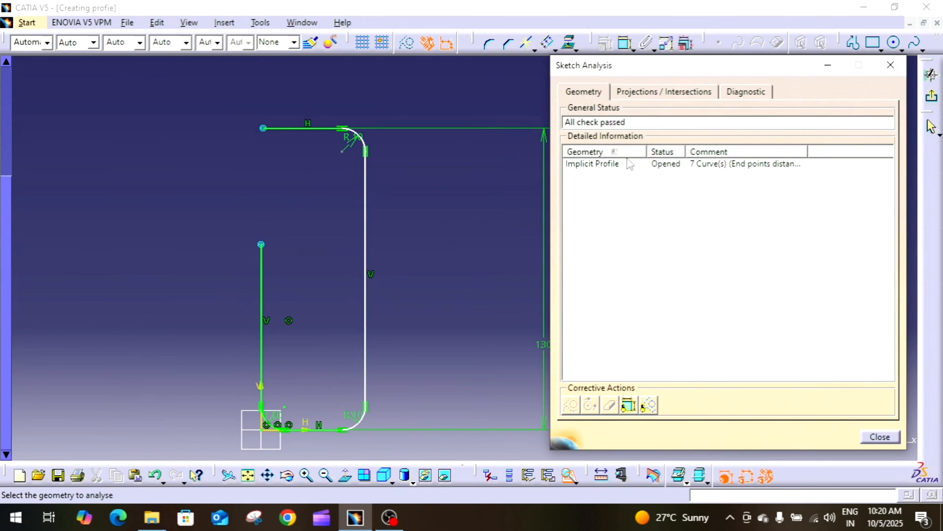
left_click(619, 168)
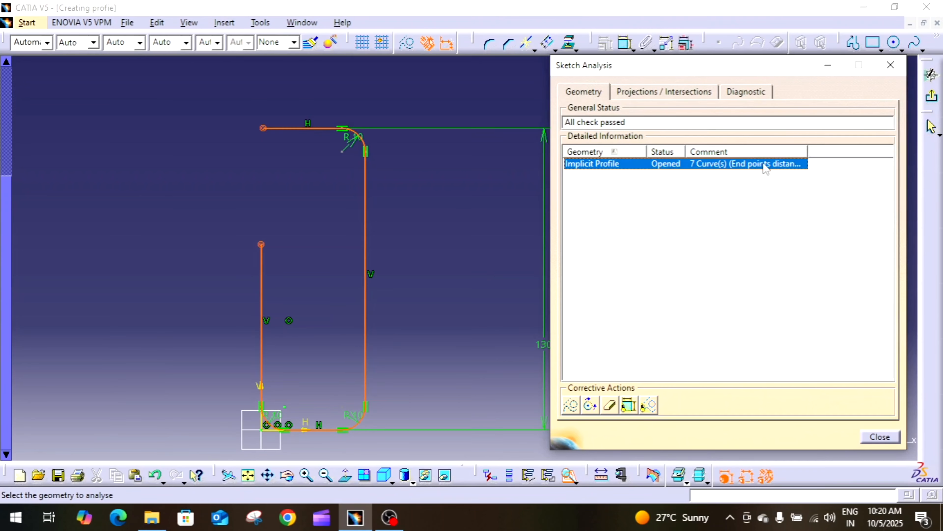
mouse_move(460, 298)
middle_mouse_down()
mouse_move(480, 257)
mouse_move(480, 291)
mouse_move(388, 293)
middle_mouse_up()
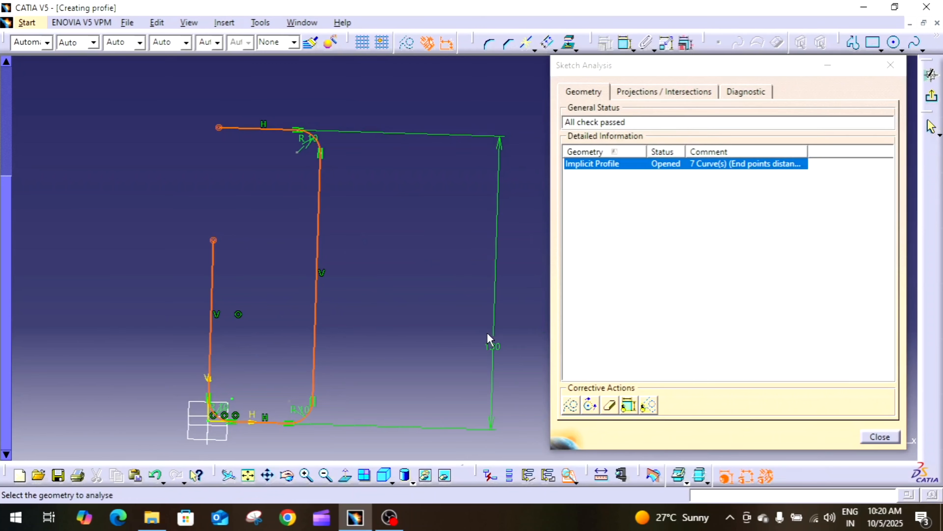
left_click(491, 345)
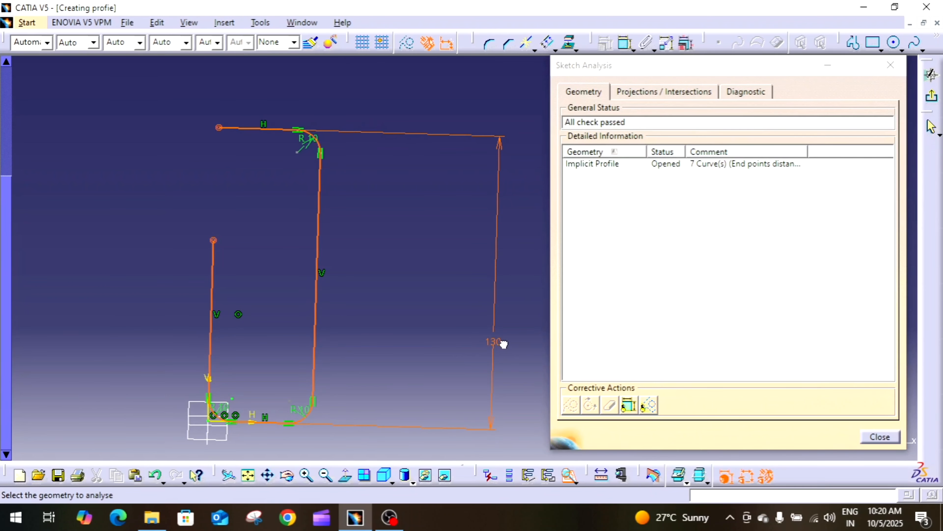
mouse_move(333, 320)
middle_mouse_down()
mouse_move(403, 316)
mouse_move(355, 329)
middle_mouse_up()
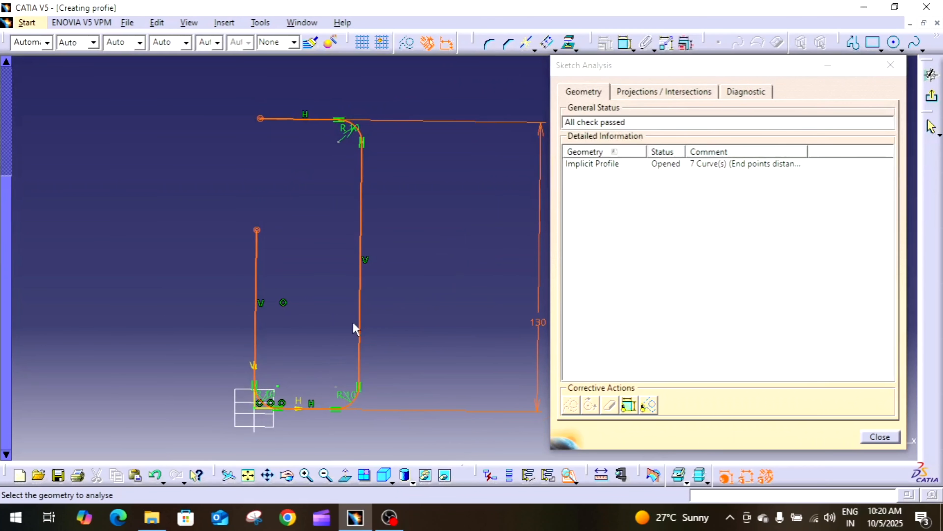
left_click(260, 282)
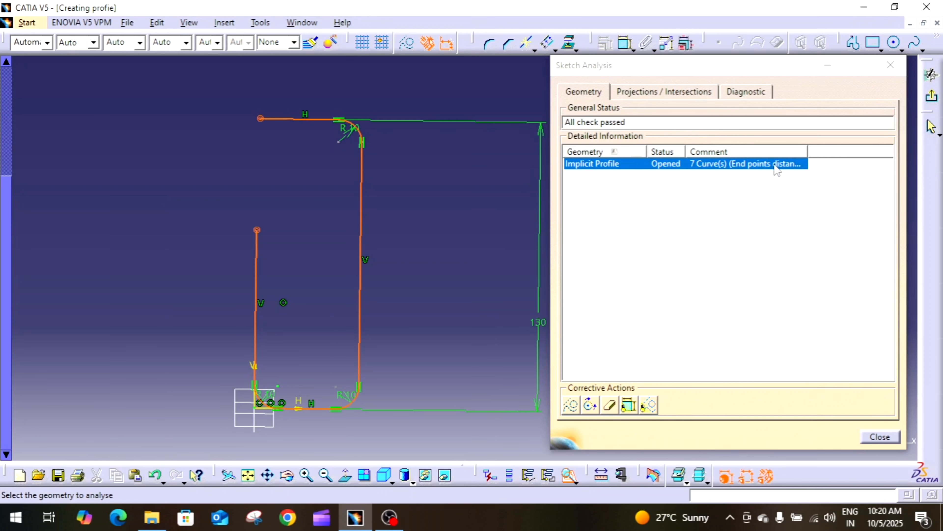
left_click(794, 163)
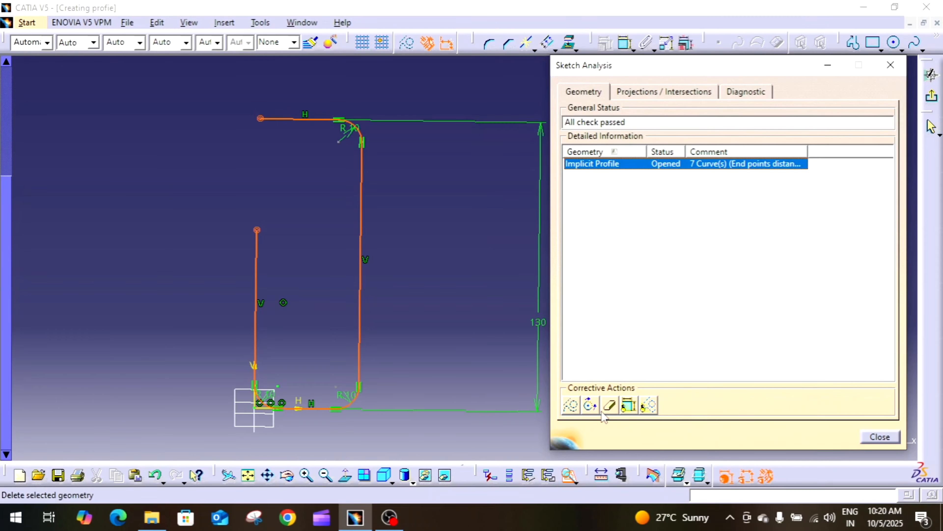
Step: Check the projections and intersections, and inspect the diagnostic status of Point.117, Line.38 and Point.118 in the sketch
left_click(646, 92)
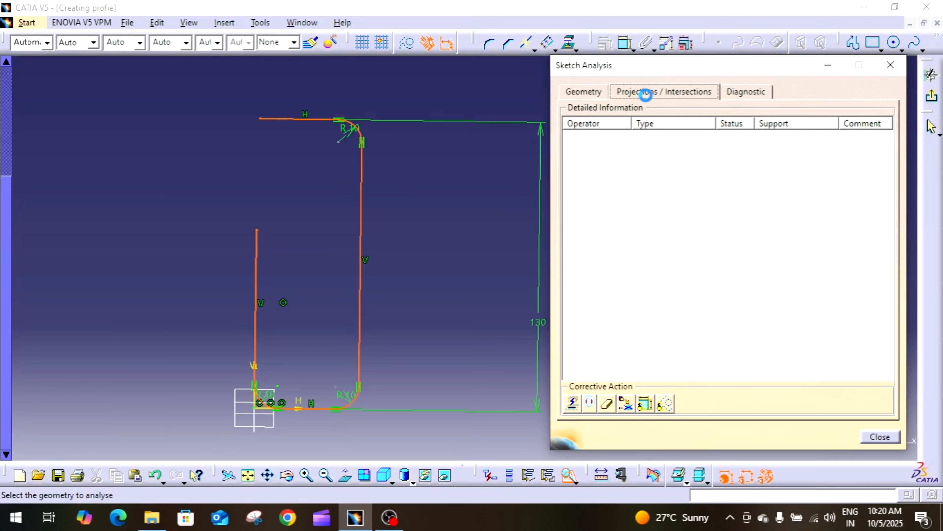
left_click(747, 98)
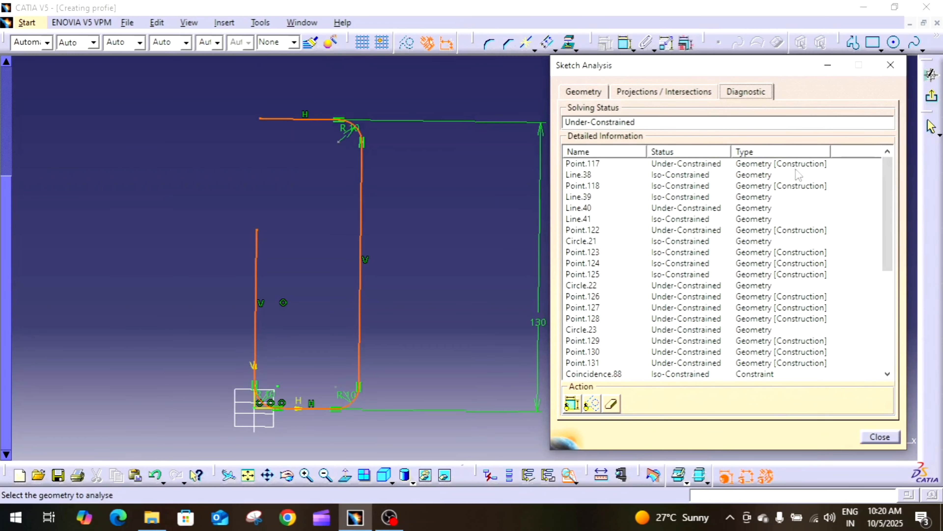
left_click(603, 165)
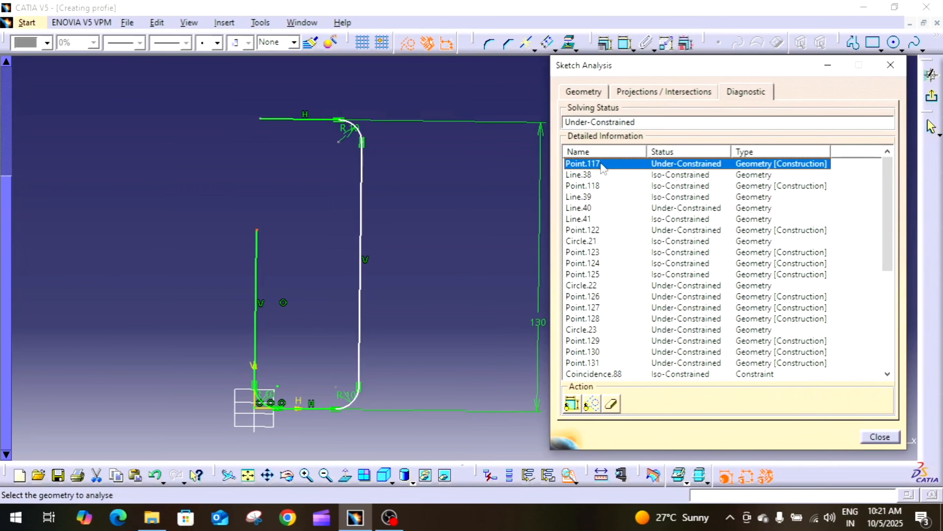
mouse_move(416, 342)
middle_mouse_down()
mouse_move(443, 274)
mouse_move(495, 189)
middle_mouse_up()
left_click(443, 274)
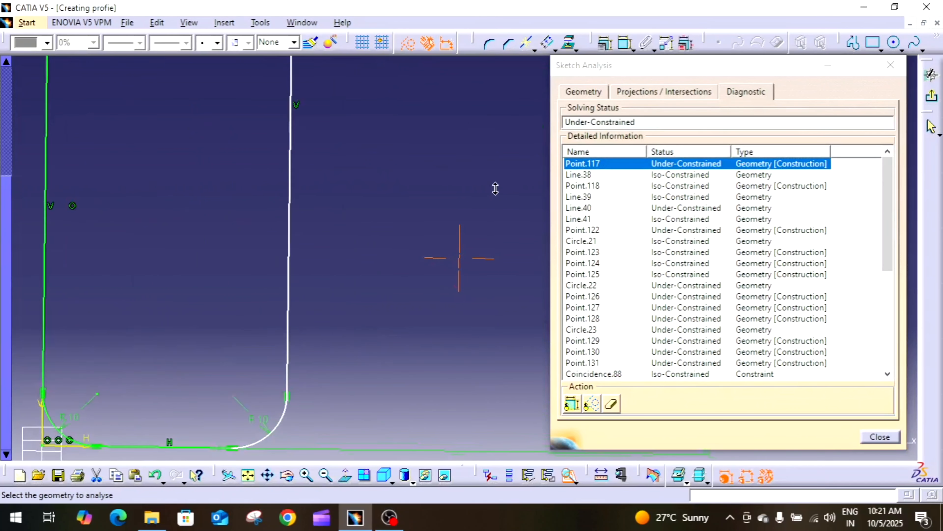
mouse_move(404, 274)
middle_mouse_down()
mouse_move(452, 245)
mouse_move(466, 347)
middle_mouse_up()
left_click(451, 246)
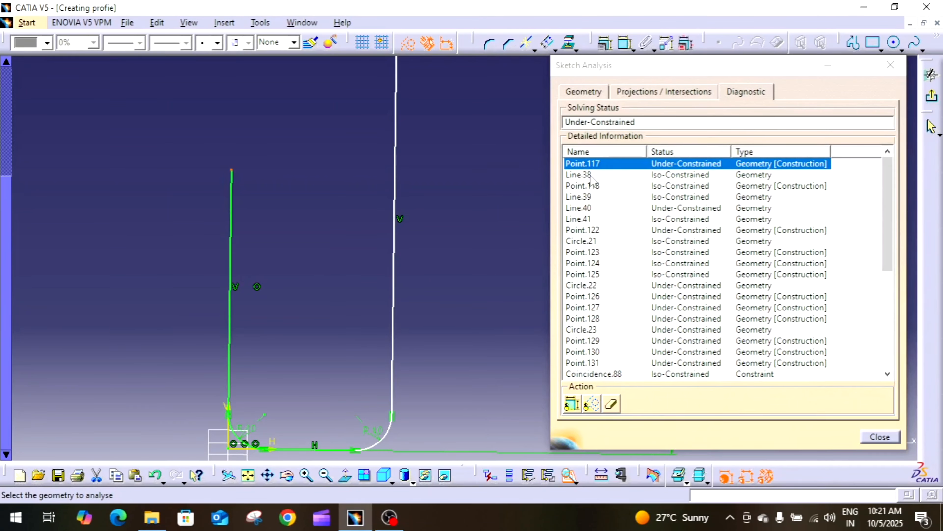
left_click(672, 177)
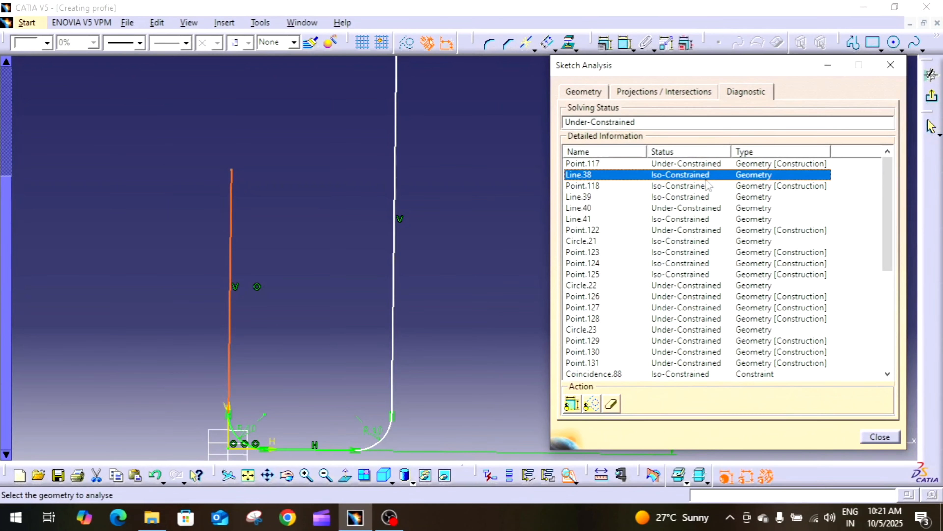
left_click(682, 185)
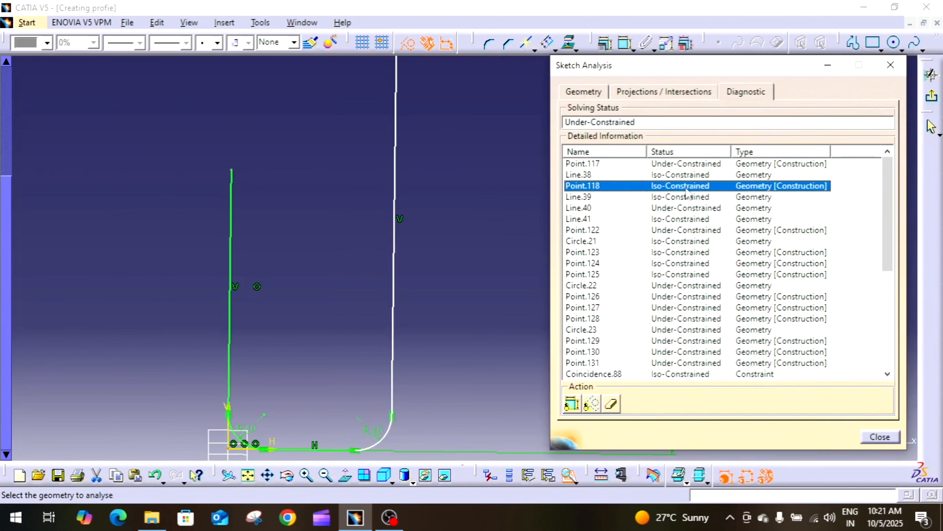
middle_click_drag(315, 355, 316, 316)
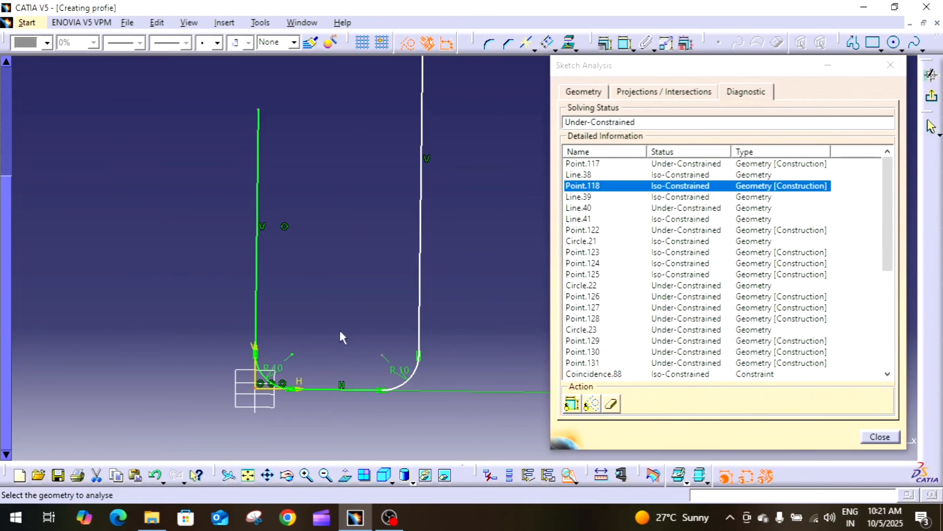
Step: Inspect the diagnostic status of Line.39, Line.40 and the remaining listed constraints, and close the sketch analysis
left_click(698, 197)
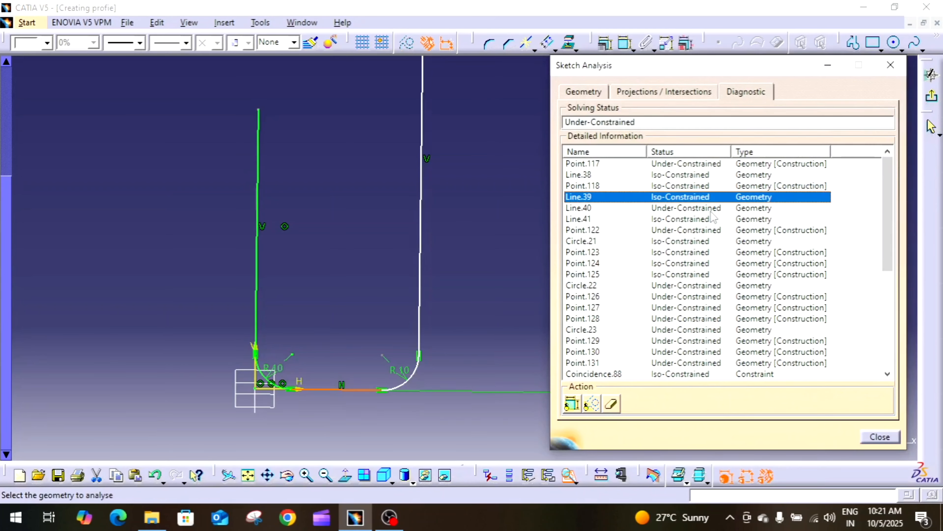
left_click(711, 212)
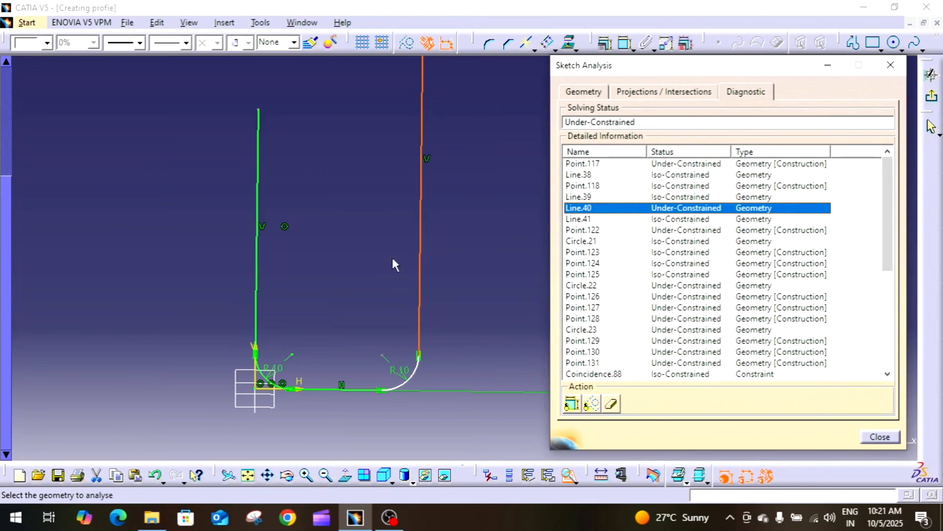
mouse_move(393, 260)
middle_mouse_down()
mouse_move(369, 354)
mouse_move(378, 338)
middle_mouse_up()
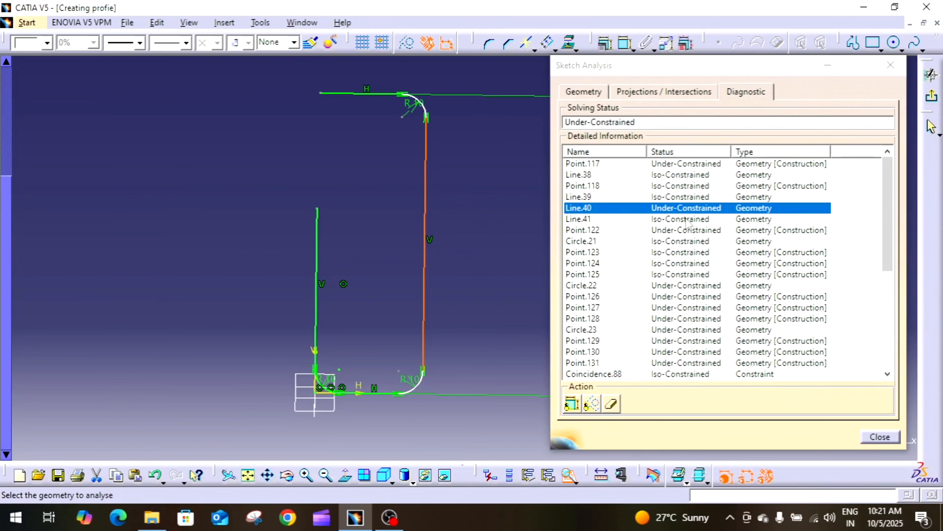
mouse_move(483, 380)
middle_mouse_down()
mouse_move(455, 333)
mouse_move(453, 360)
middle_mouse_up()
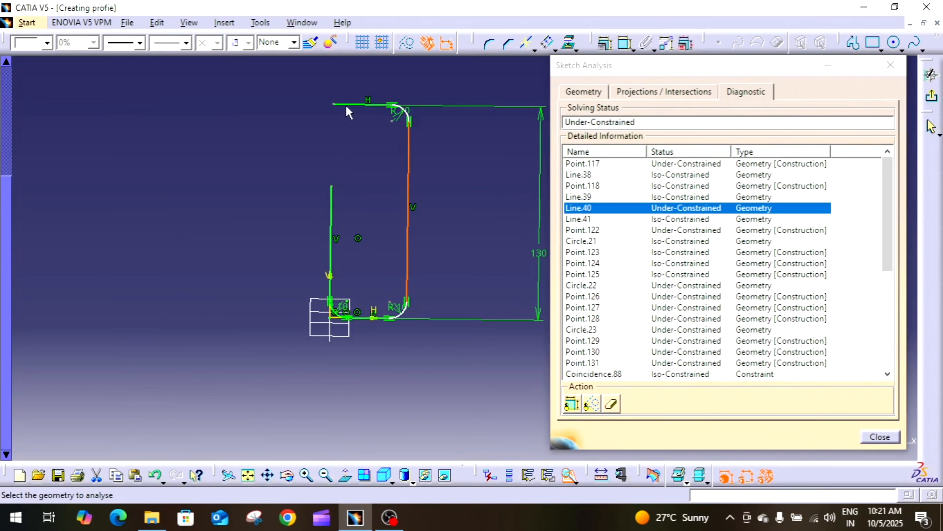
scroll(657, 277, "down", 1)
scroll(656, 277, "down", 5)
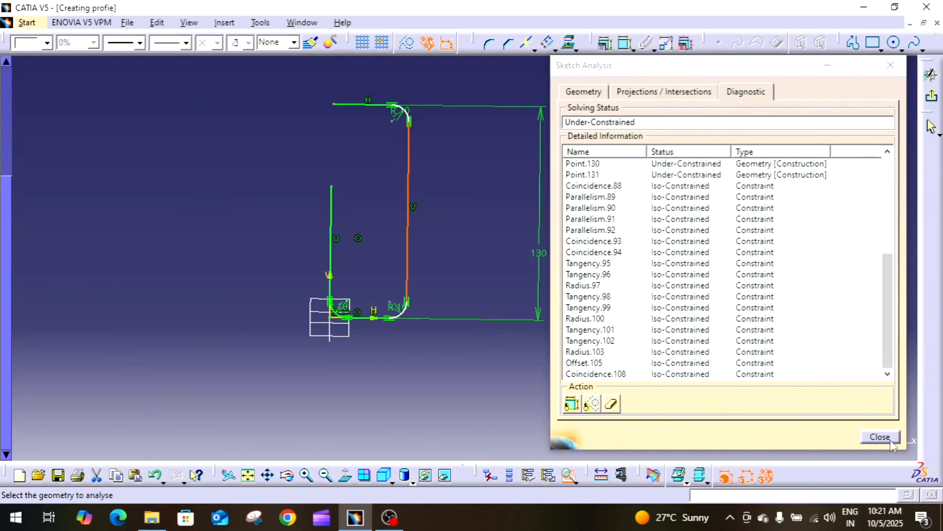
left_click(881, 437)
left_click(636, 292)
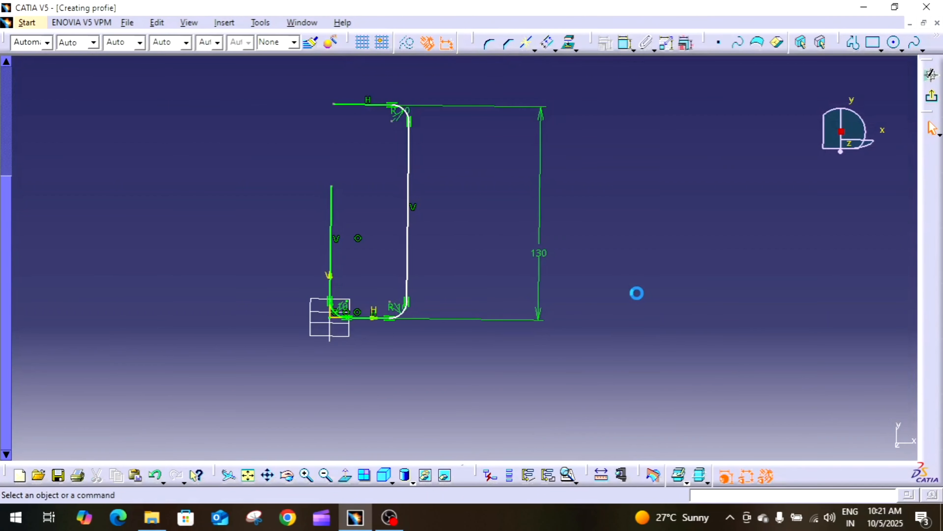
Step: Dimension the distance between the profile's two vertical sides and set it to 50
middle_click_drag(636, 293, 673, 331)
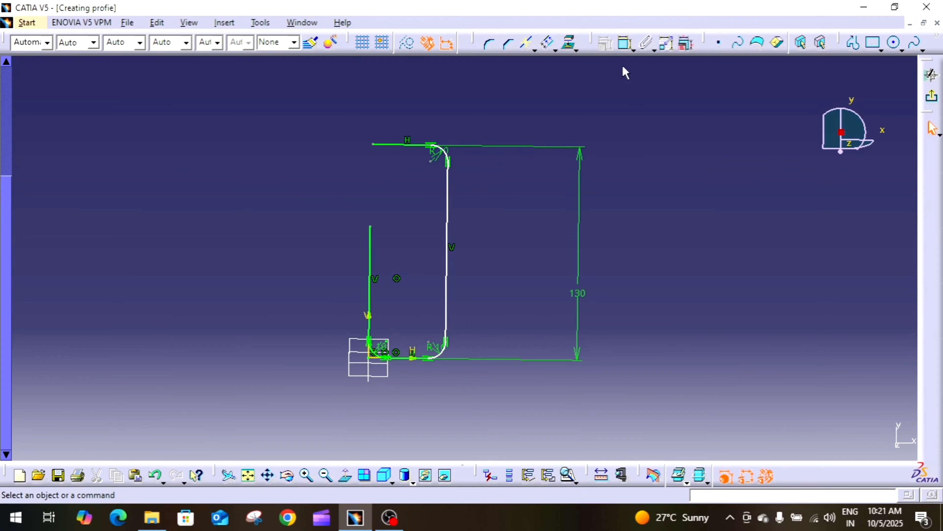
left_click(626, 43)
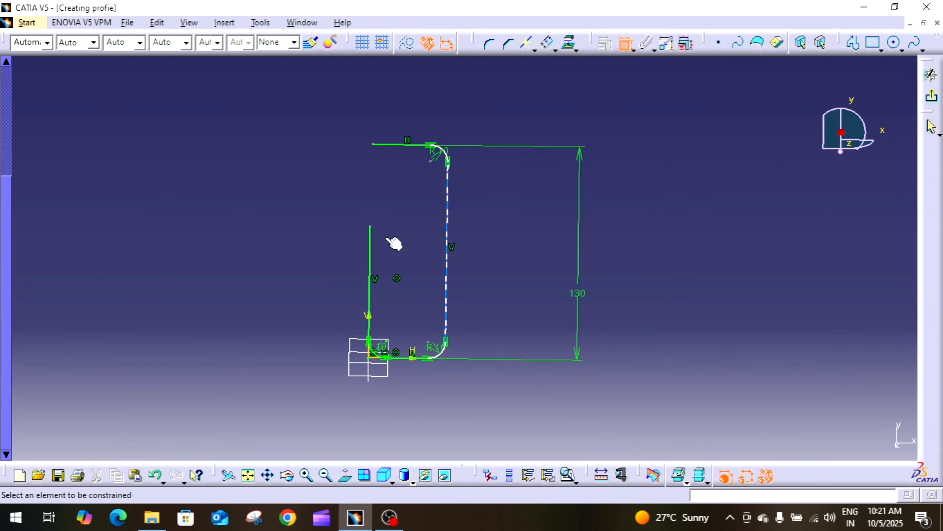
left_click(371, 277)
left_click(447, 284)
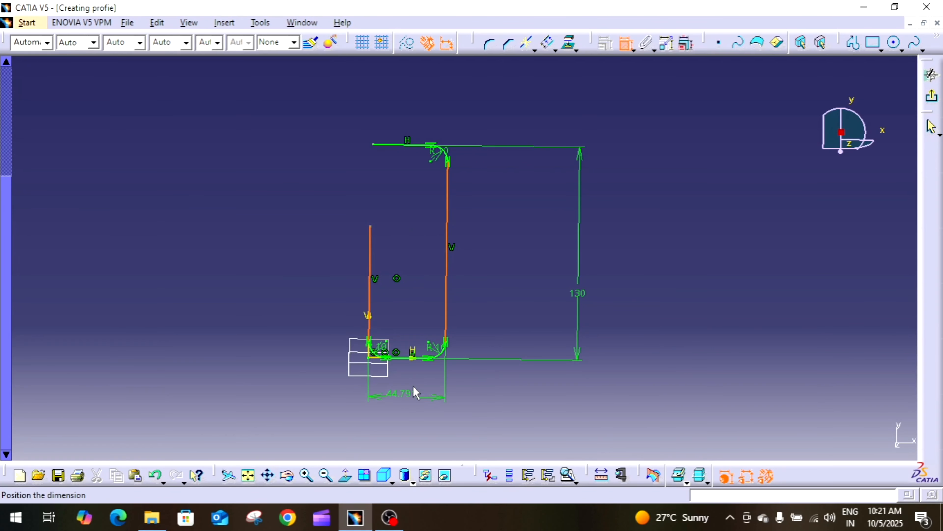
left_click(413, 385)
double_click(413, 385)
type("50")
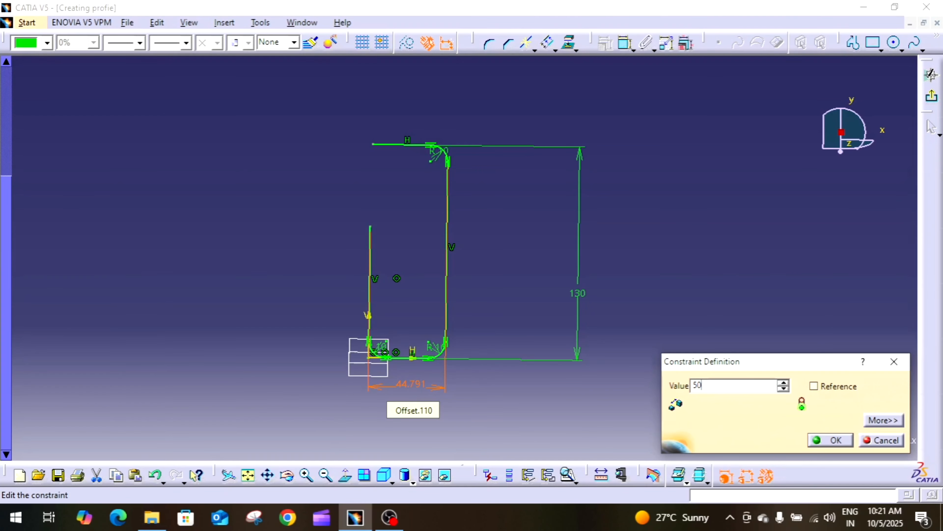
key("Return")
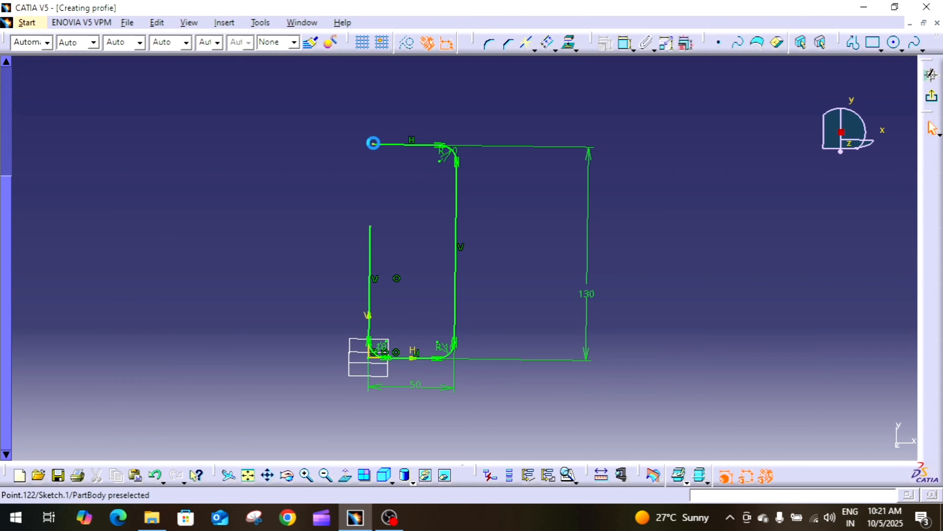
Step: Close the profile's upper corner with a Coincidence constraint between the open endpoints of the vertical and horizontal lines
left_click(371, 226)
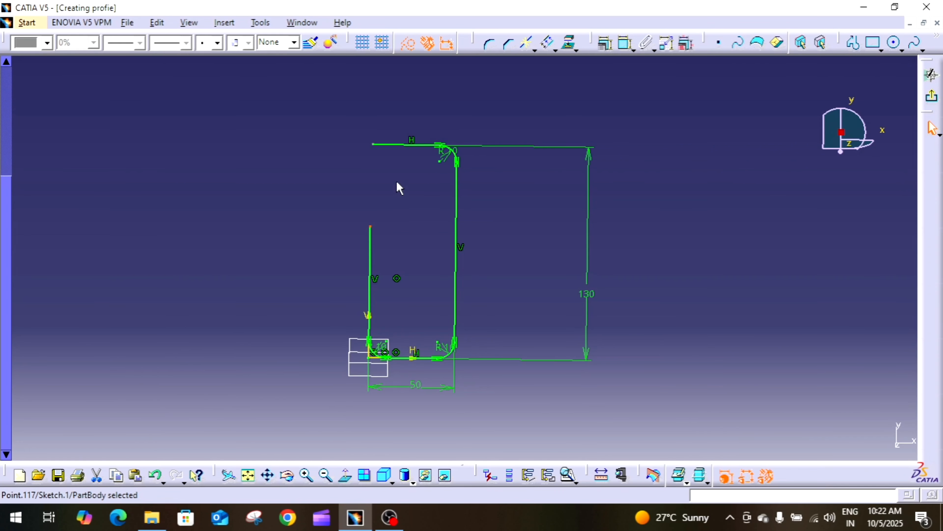
left_click(373, 144, "ctrl")
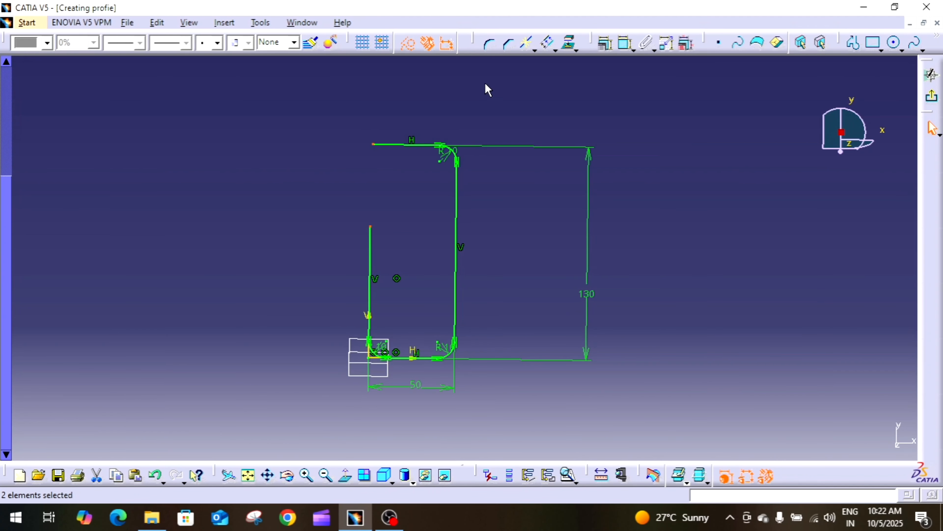
left_click(615, 42)
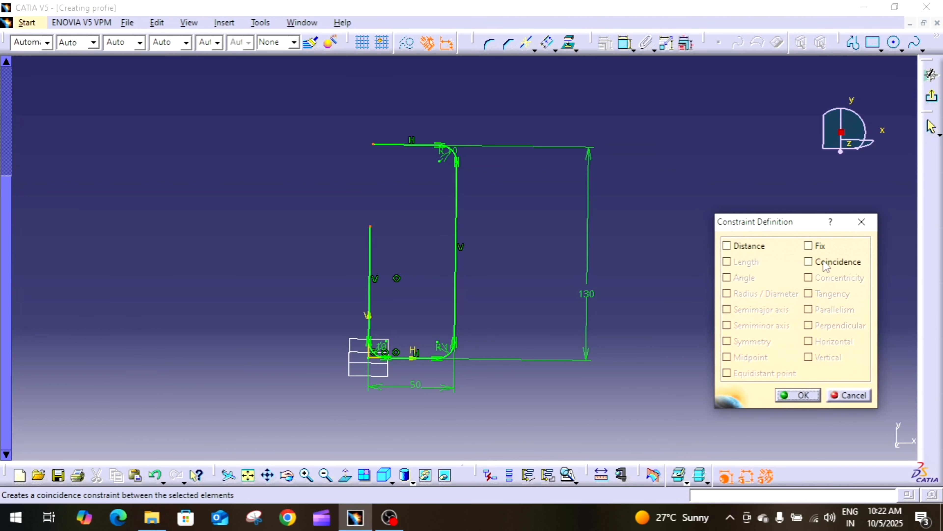
left_click(808, 261)
left_click(795, 395)
mouse_move(746, 392)
middle_mouse_down()
mouse_move(720, 350)
mouse_move(703, 372)
mouse_move(648, 379)
mouse_move(673, 331)
mouse_move(366, 232)
mouse_move(661, 358)
mouse_move(610, 230)
mouse_move(689, 243)
mouse_move(596, 243)
middle_mouse_up()
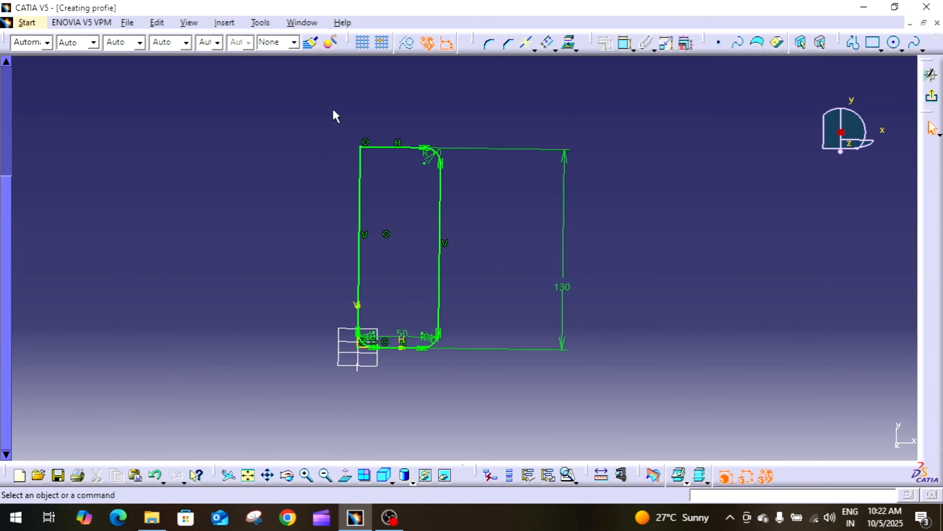
Step: Run Sketch Analysis, examine the status and comment of the Implicit Profile entry, and close the analysis
left_click(225, 23)
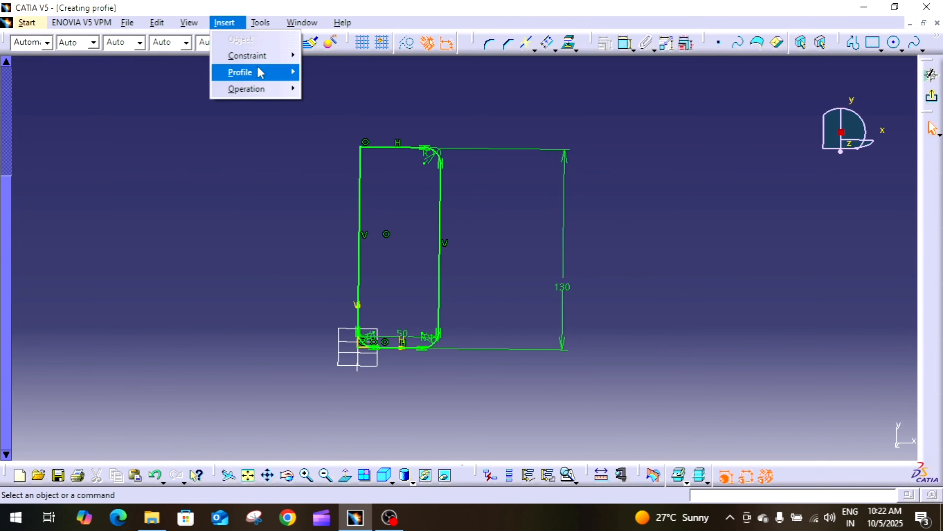
mouse_move(260, 22)
left_click(284, 200)
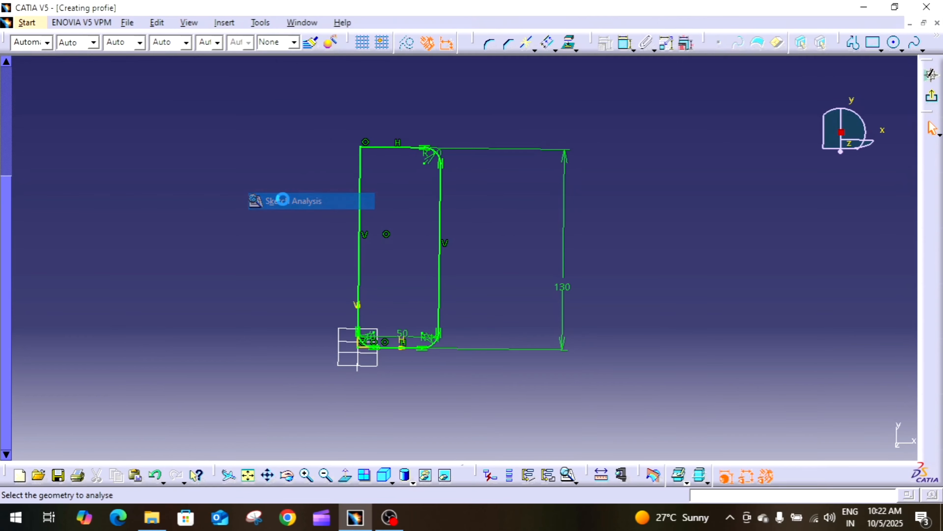
left_click(691, 166)
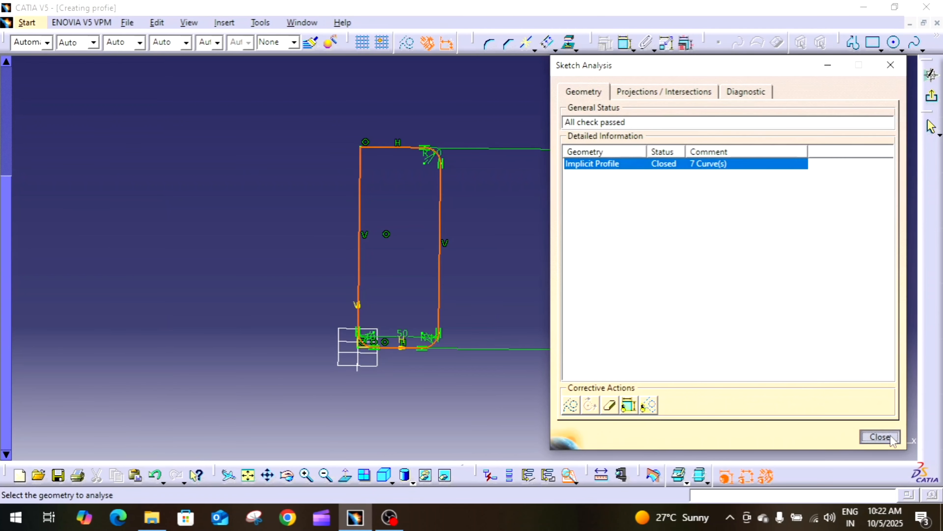
left_click(880, 437)
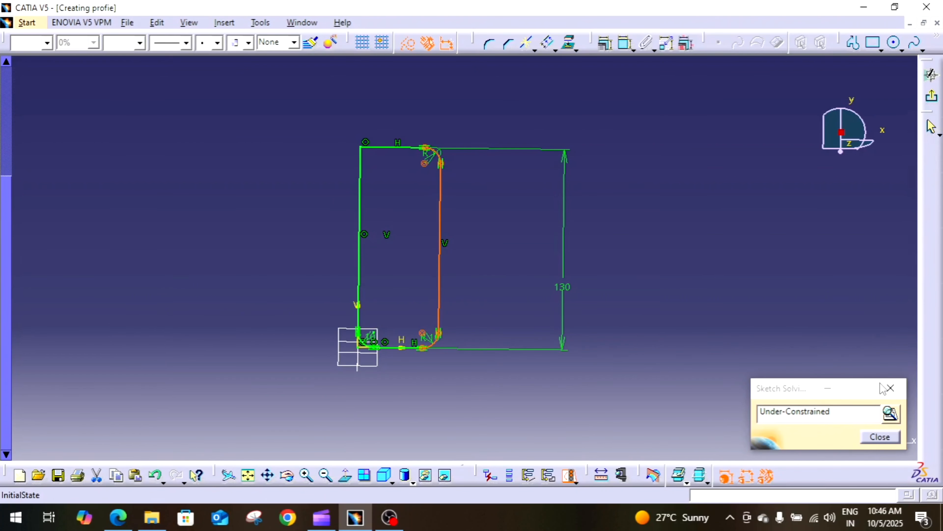
Step: Check the Sketch Solving Status of the profile without its width dimension, inspecting the highlighted geometry, and close the status window
left_click(890, 388)
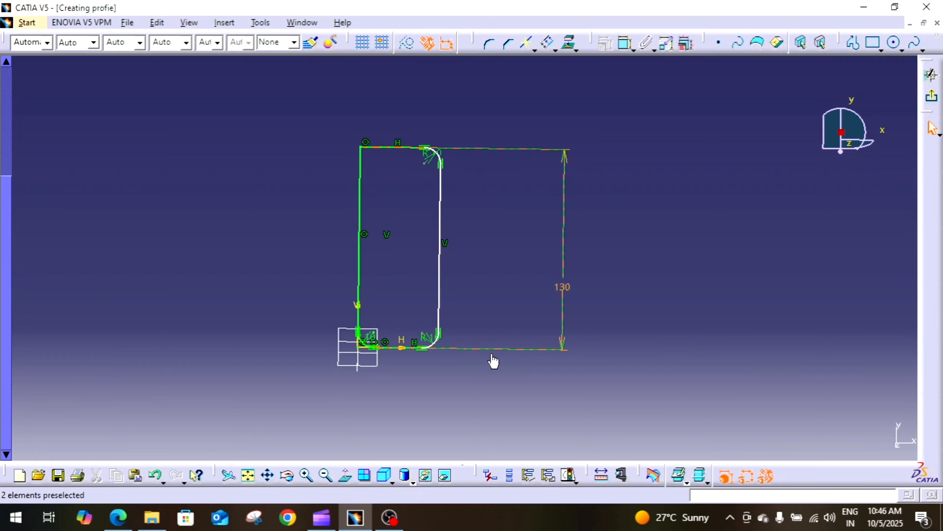
left_click(569, 476)
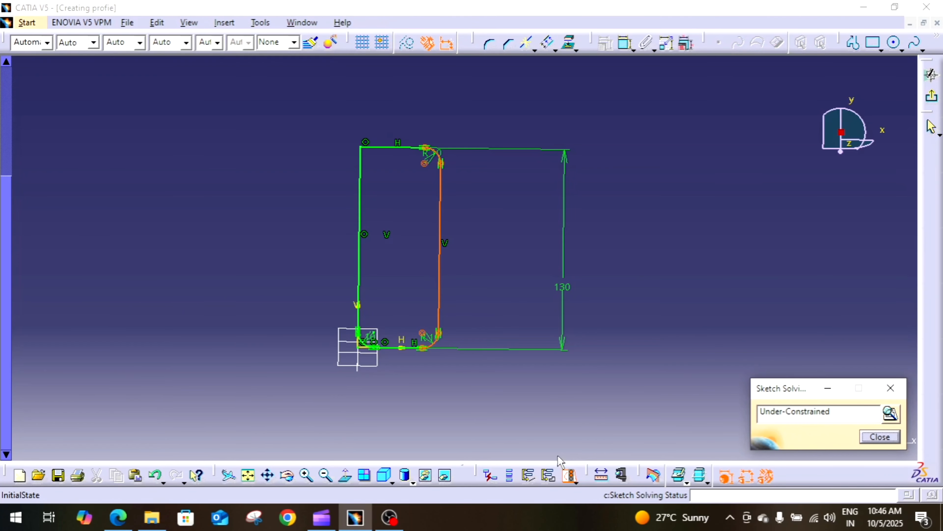
mouse_move(791, 389)
left_mouse_down()
mouse_move(752, 378)
mouse_move(745, 355)
left_mouse_up()
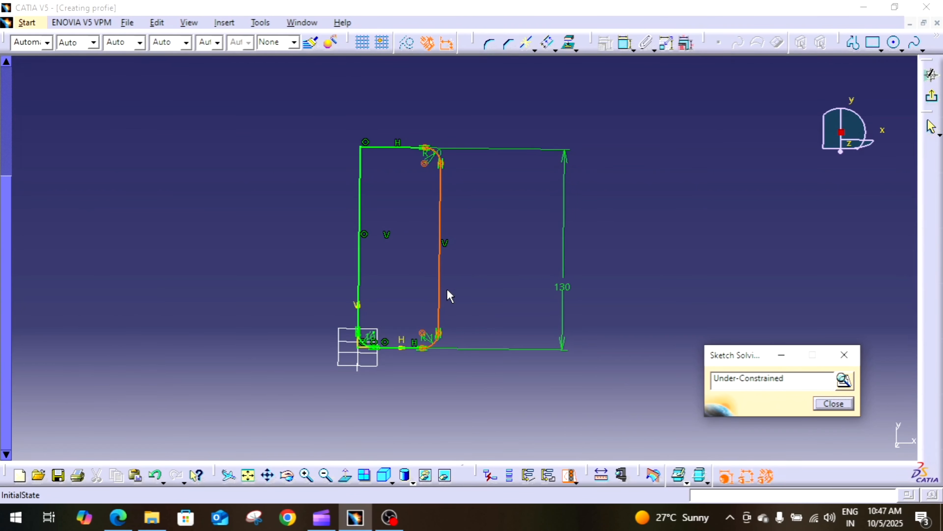
left_click(823, 408)
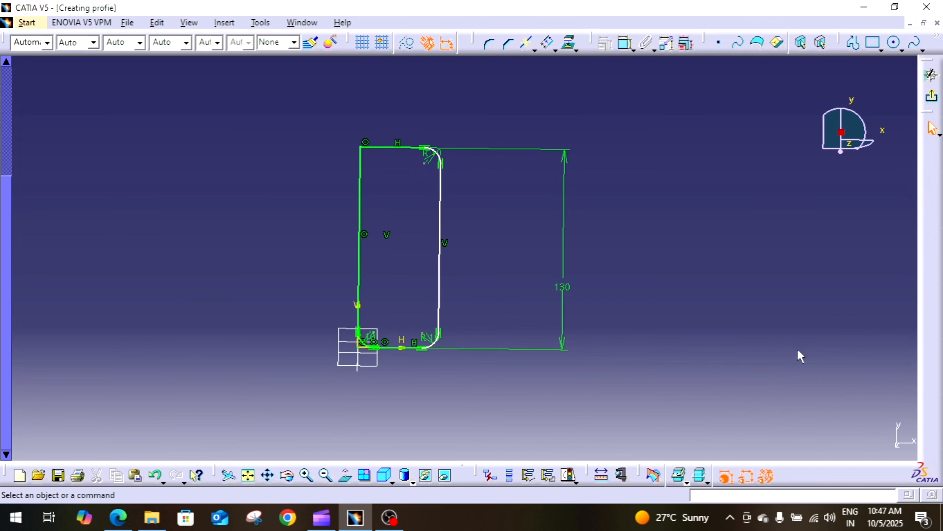
Step: Add a distance constraint between the profile's two vertical sides and place the dimension below the profile
left_click(626, 44)
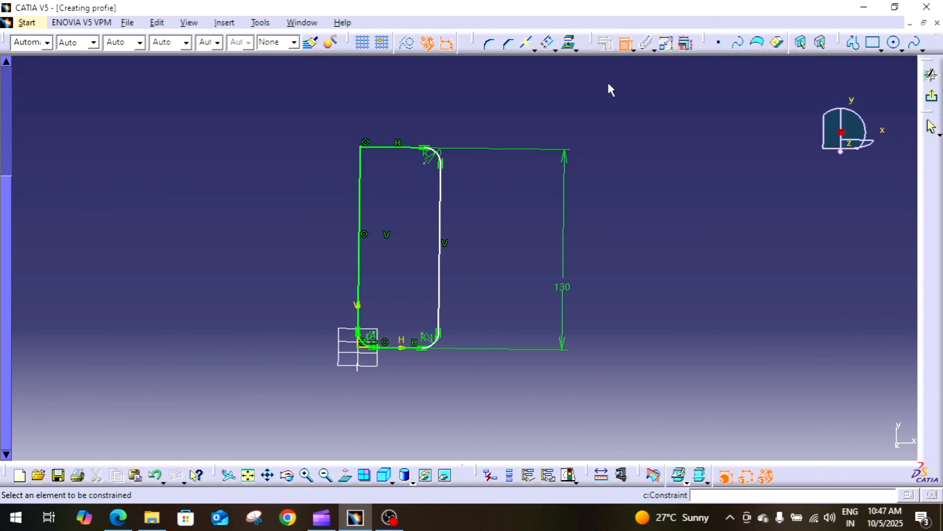
left_click(439, 297)
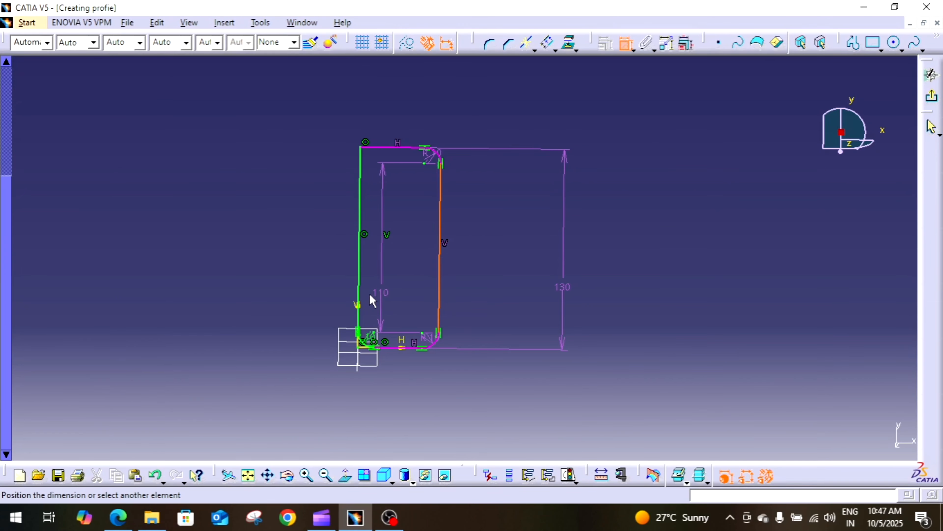
left_click(360, 291)
left_click(391, 386)
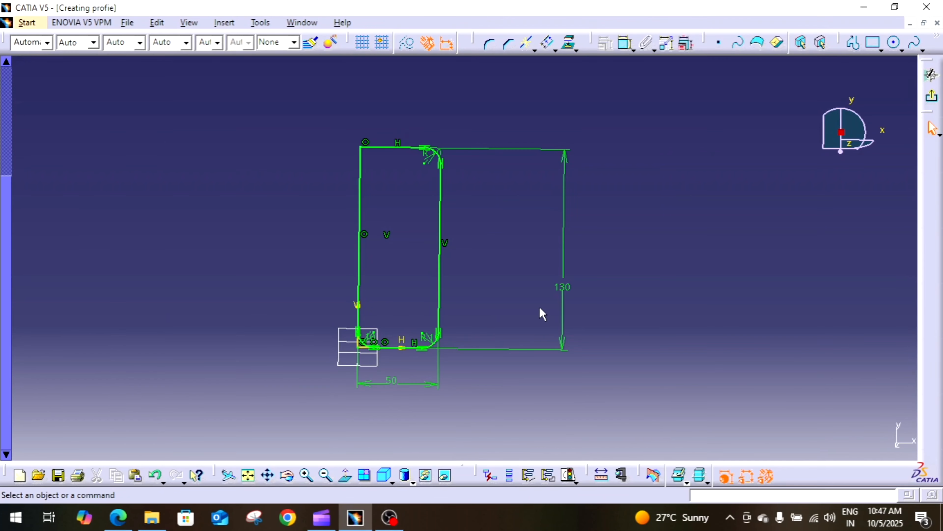
Step: Recheck the Sketch Solving Status with the width dimension in place and close the status window
left_click(569, 476)
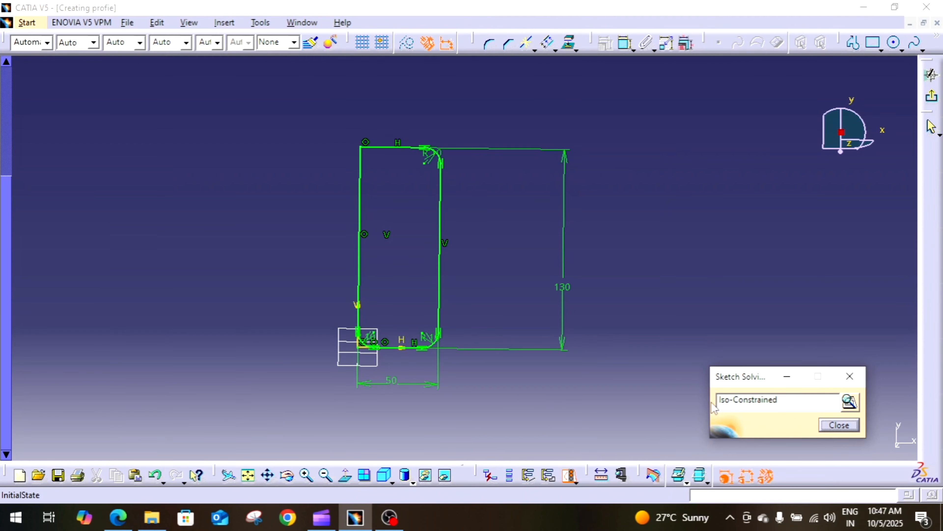
left_click_drag(718, 401, 803, 402)
left_click(804, 402)
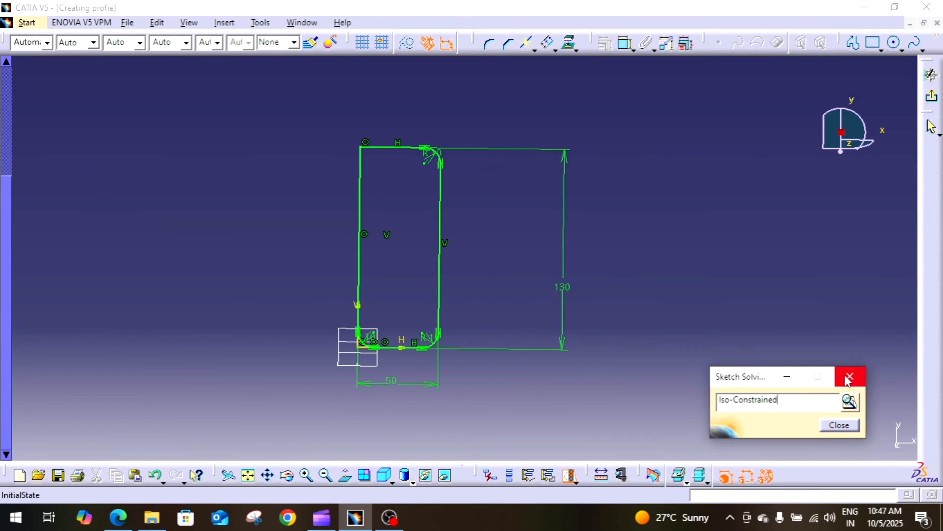
left_click(838, 381)
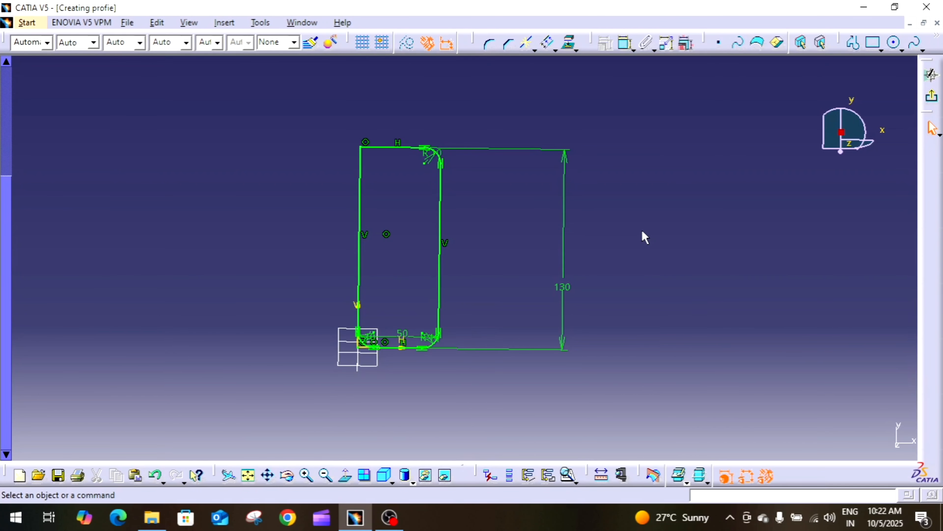